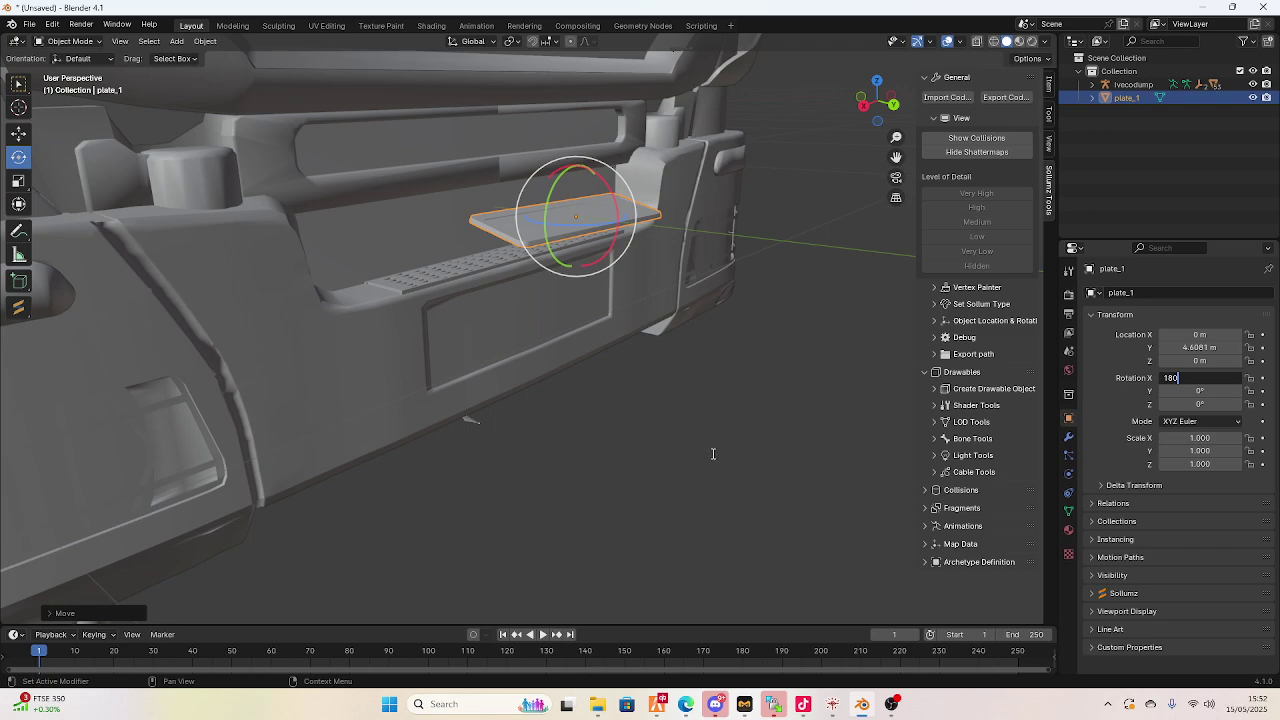
Try an X rotation of 180° on the plate and set it back to 0°
key("Return")
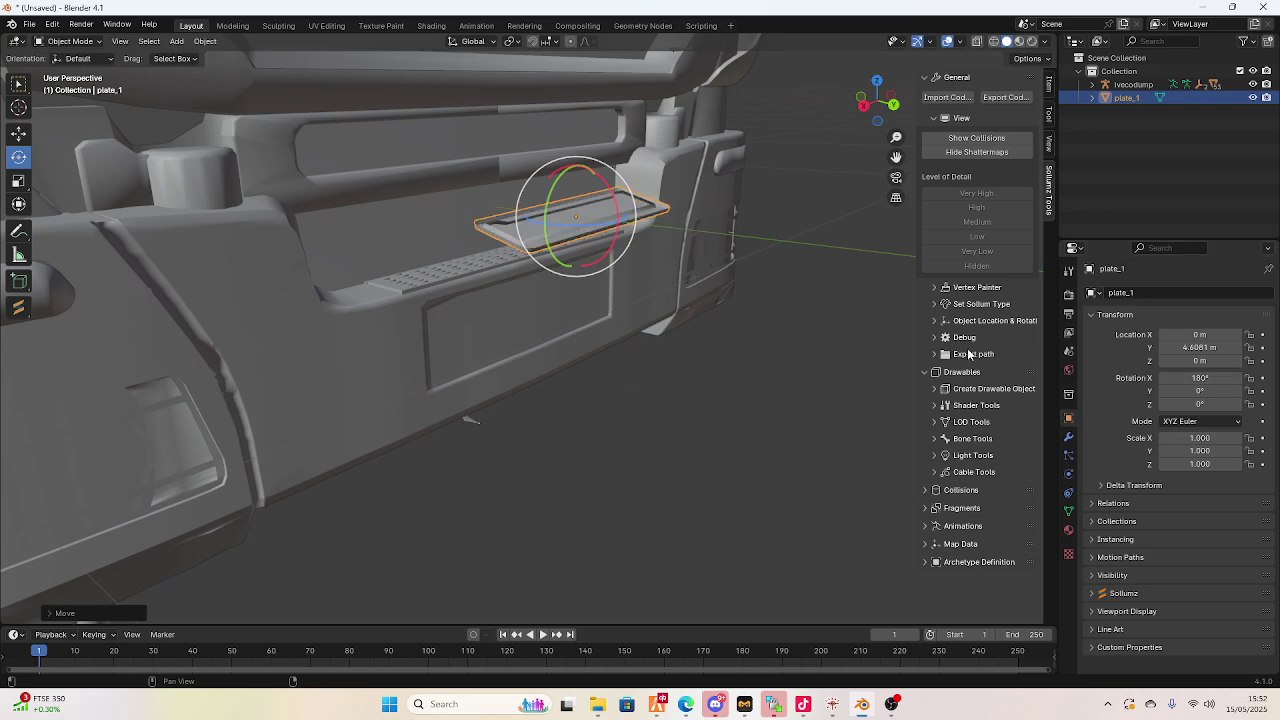
left_click(1200, 378)
type("0")
key("Return")
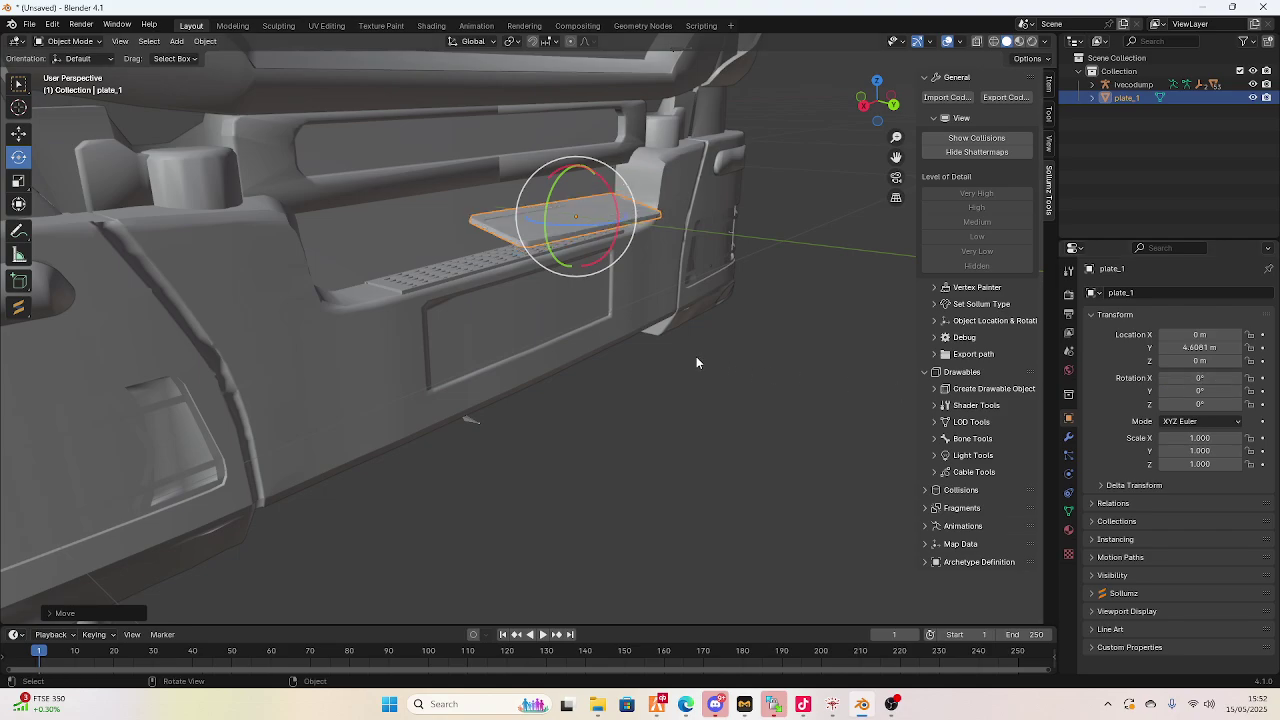
Examine the plate's placement above the step of the truck's front bumper from several angles
middle_click_drag(696, 356, 634, 449)
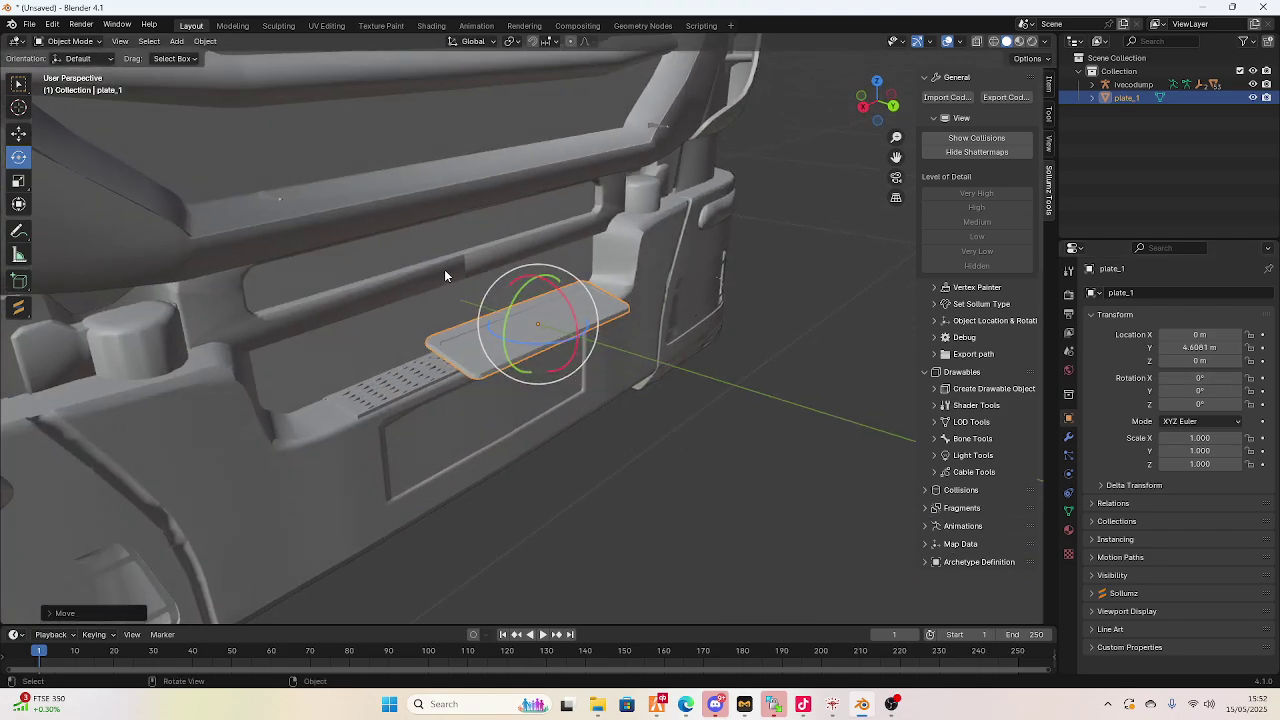
scroll(440, 278, "down", 8)
middle_click_drag(435, 283, 403, 273)
scroll(499, 315, "up", 4)
middle_click_drag(624, 334, 557, 352)
scroll(556, 348, "up", 2)
key("shift+q")
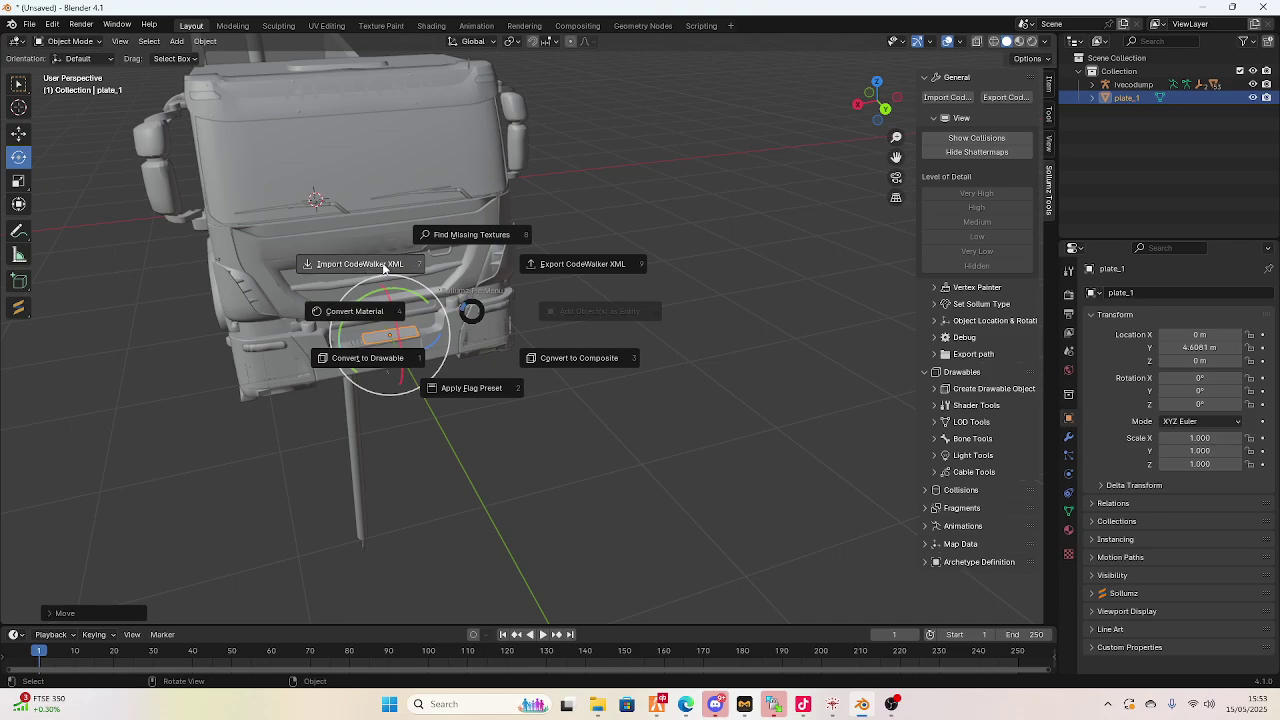
key("Escape")
middle_click_drag(398, 312, 465, 307)
scroll(465, 307, "up", 5)
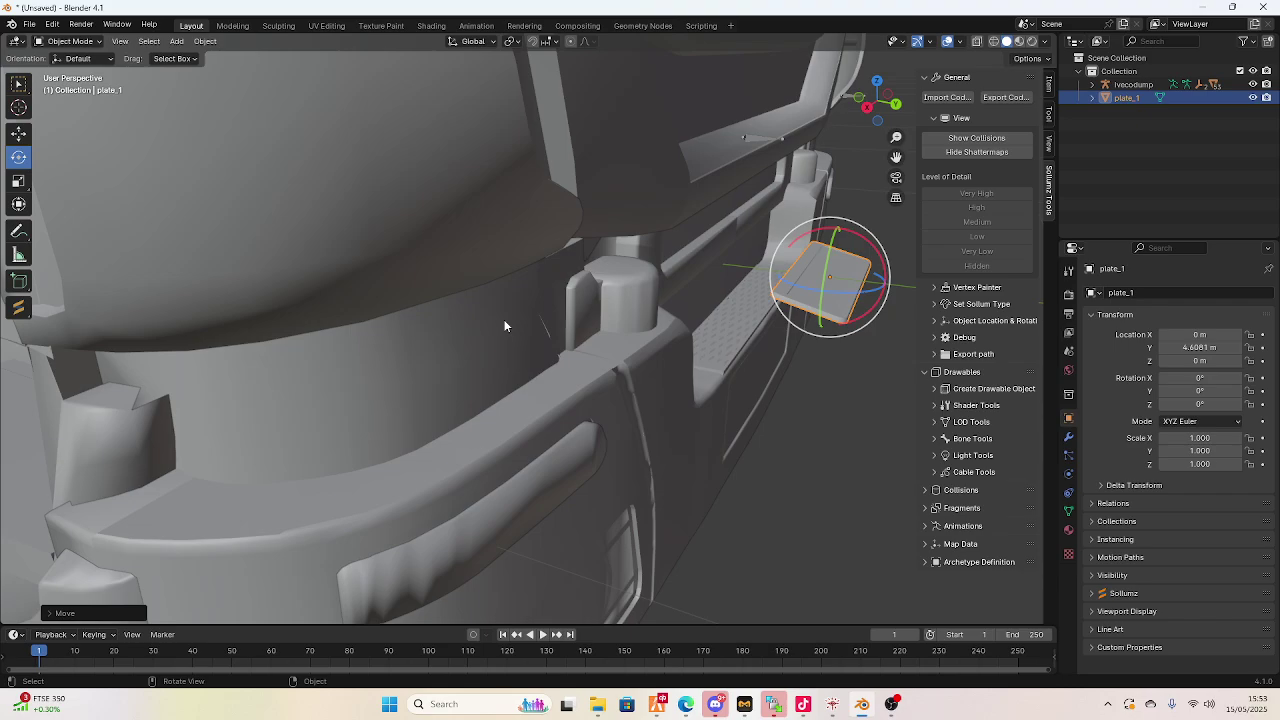
key("KP_Decimal")
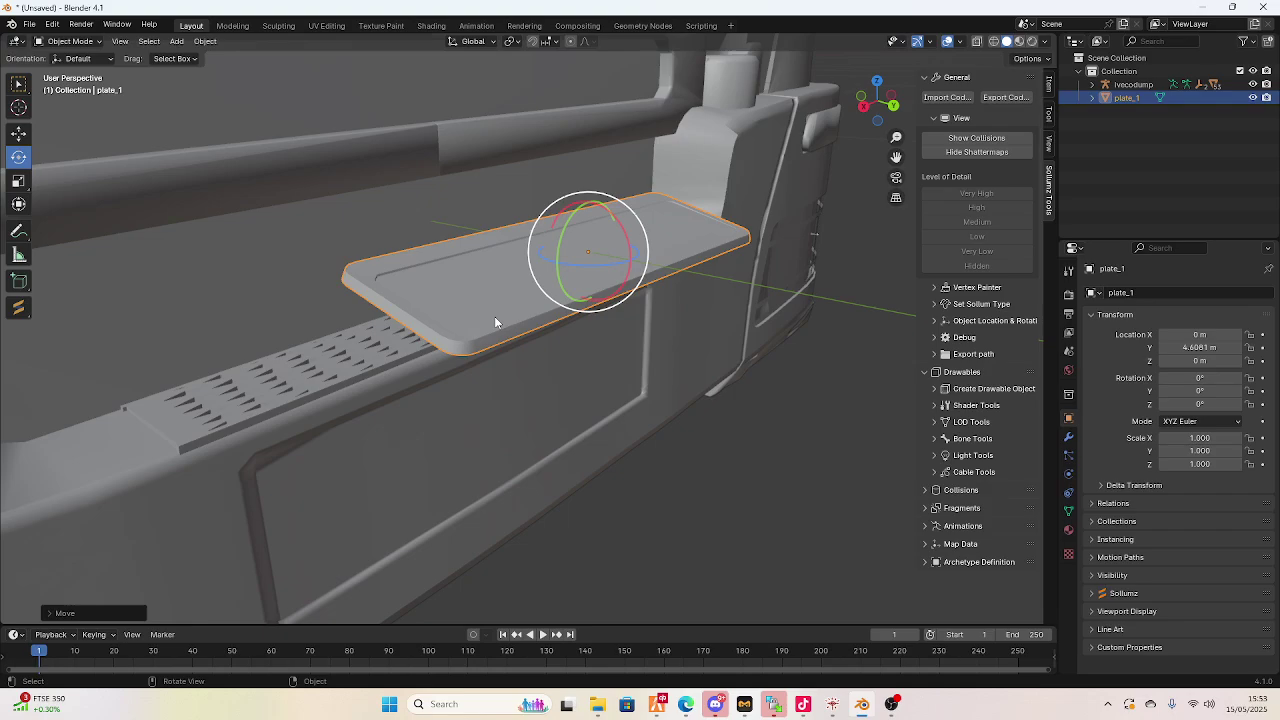
Rotate the plate upright to about -76.3° on X and move it into the bumper recess at about 4.405 m on Y
scroll(649, 226, "down", 6)
mouse_move(489, 322)
middle_mouse_down()
mouse_move(408, 340)
mouse_move(600, 290)
mouse_move(660, 230)
mouse_move(510, 335)
mouse_move(459, 317)
mouse_move(506, 307)
middle_mouse_up()
scroll(459, 317, "up", 10)
left_click_drag(527, 305, 566, 300)
left_click(19, 133)
scroll(543, 286, "up", 5)
middle_click_drag(543, 286, 677, 249)
left_click_drag(700, 243, 514, 227)
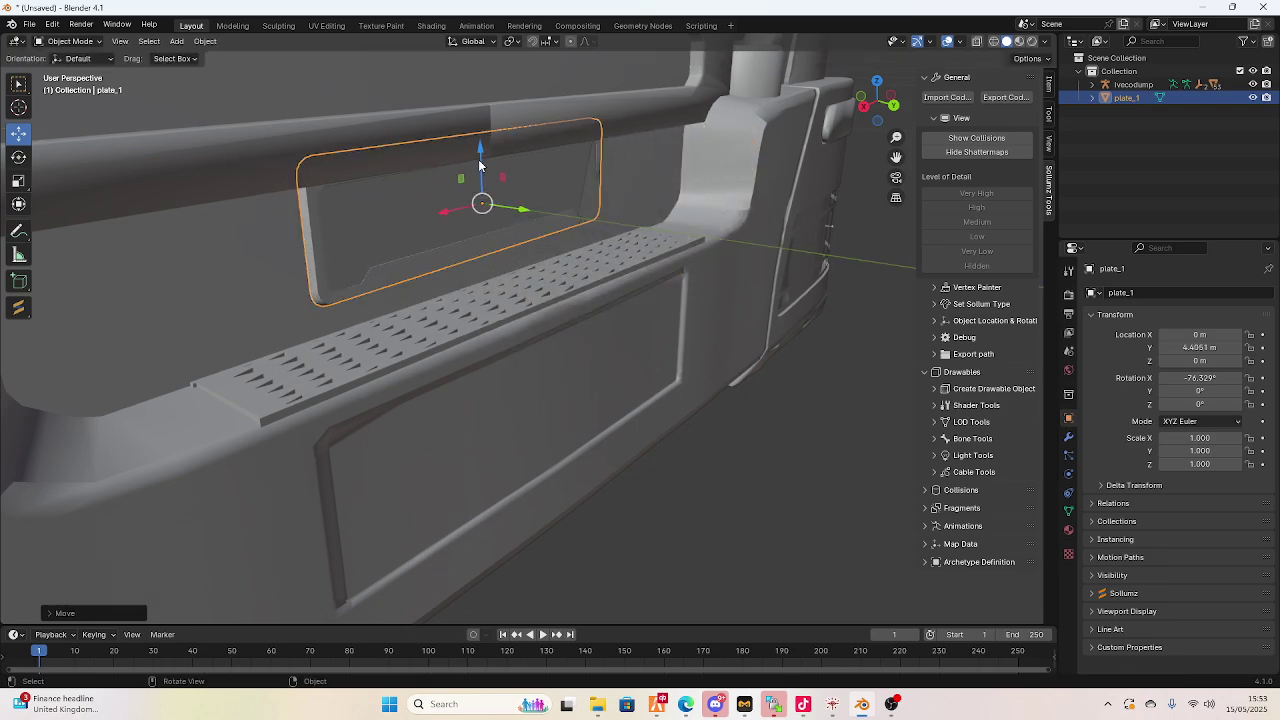
Lower the plate to about -0.024 m on Z and adjust its X rotation to about -73.6°
left_click_drag(481, 164, 482, 174)
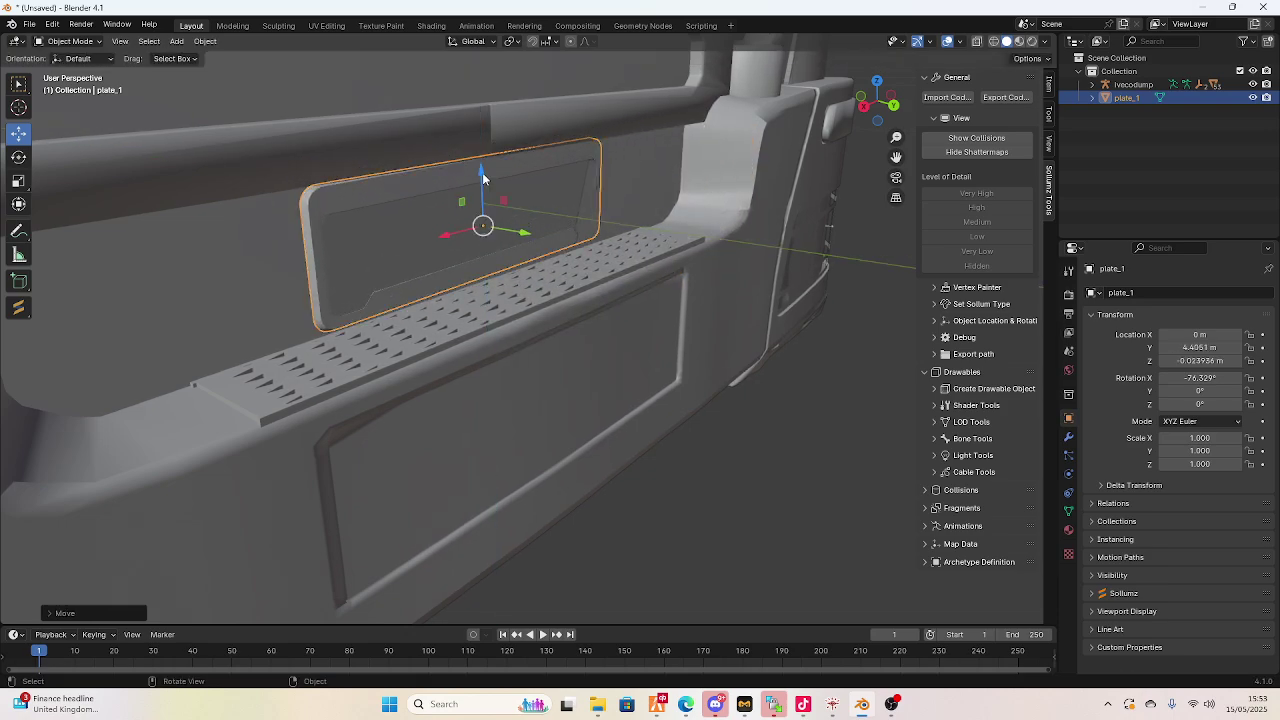
left_click(19, 157)
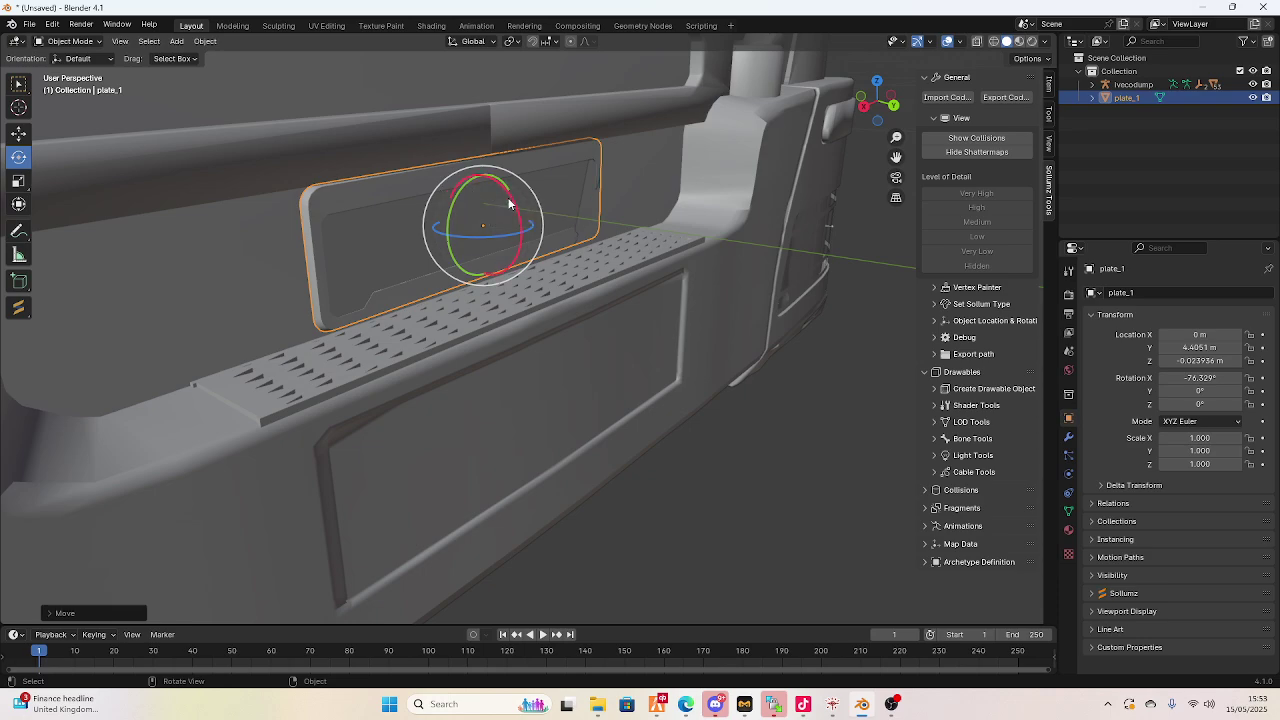
left_click_drag(509, 198, 506, 196)
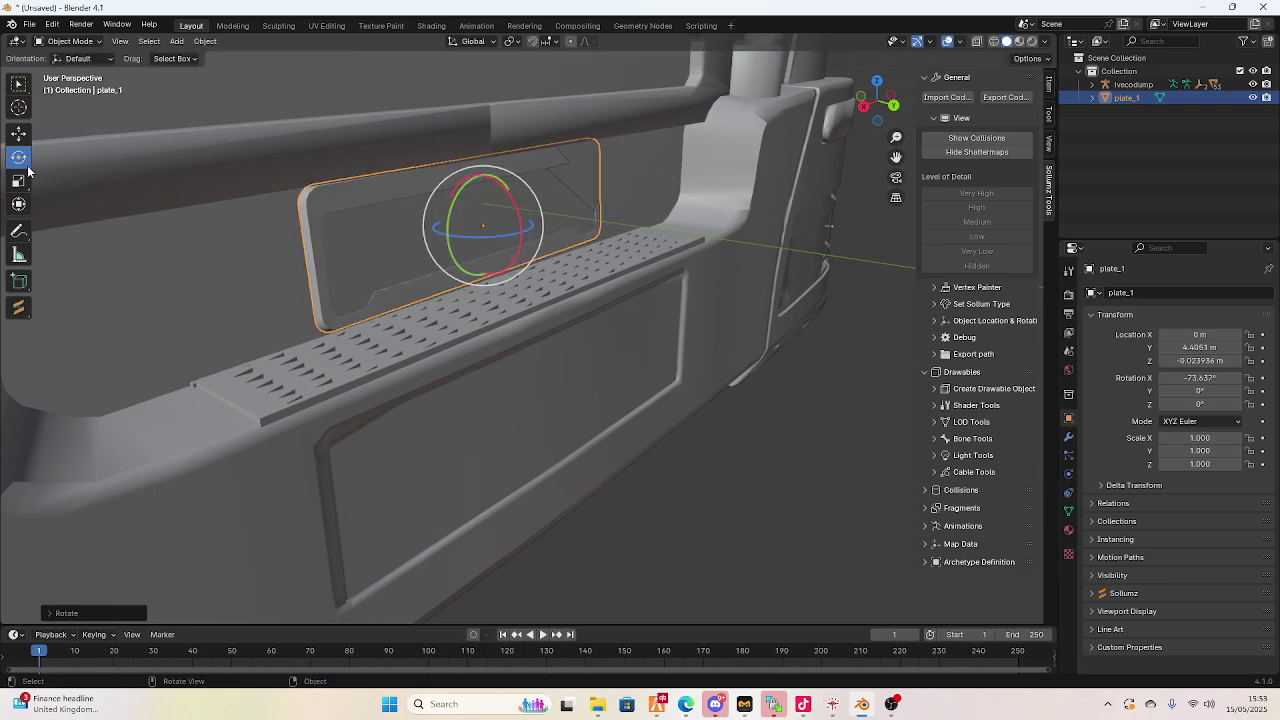
Move the plate slightly forward to about 4.412 m on Y
left_click(19, 133)
middle_click_drag(880, 180, 661, 302)
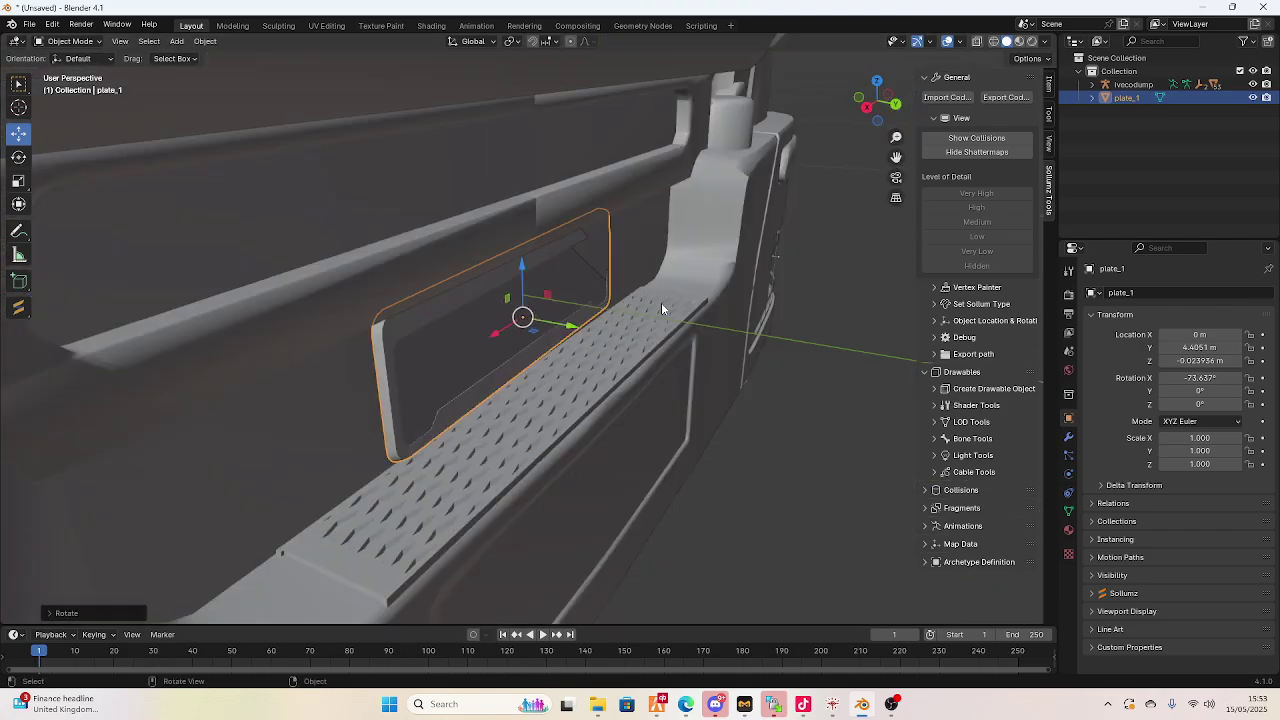
left_click_drag(565, 326, 571, 326)
scroll(200, 205, "up", 6)
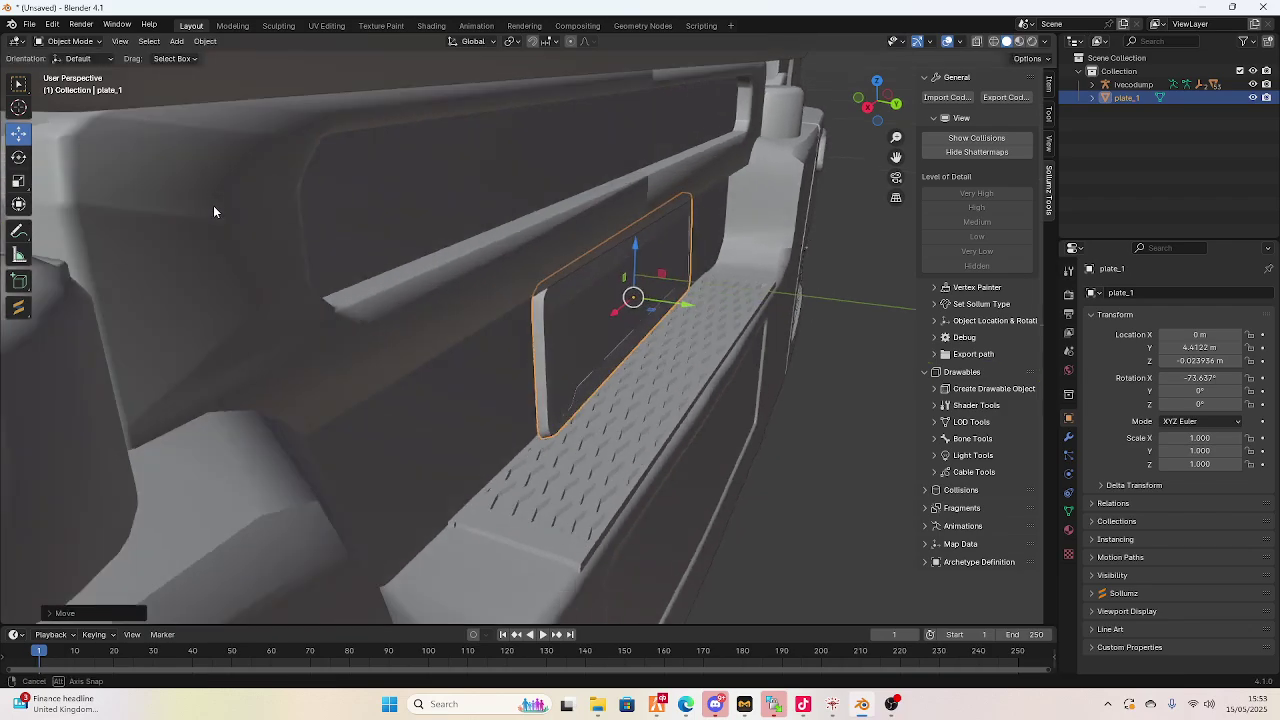
Tilt the plate to about -76.9° on X and -1.25° on Z, and position it at about 4.405 m on Y
left_click_drag(896, 157, 699, 258)
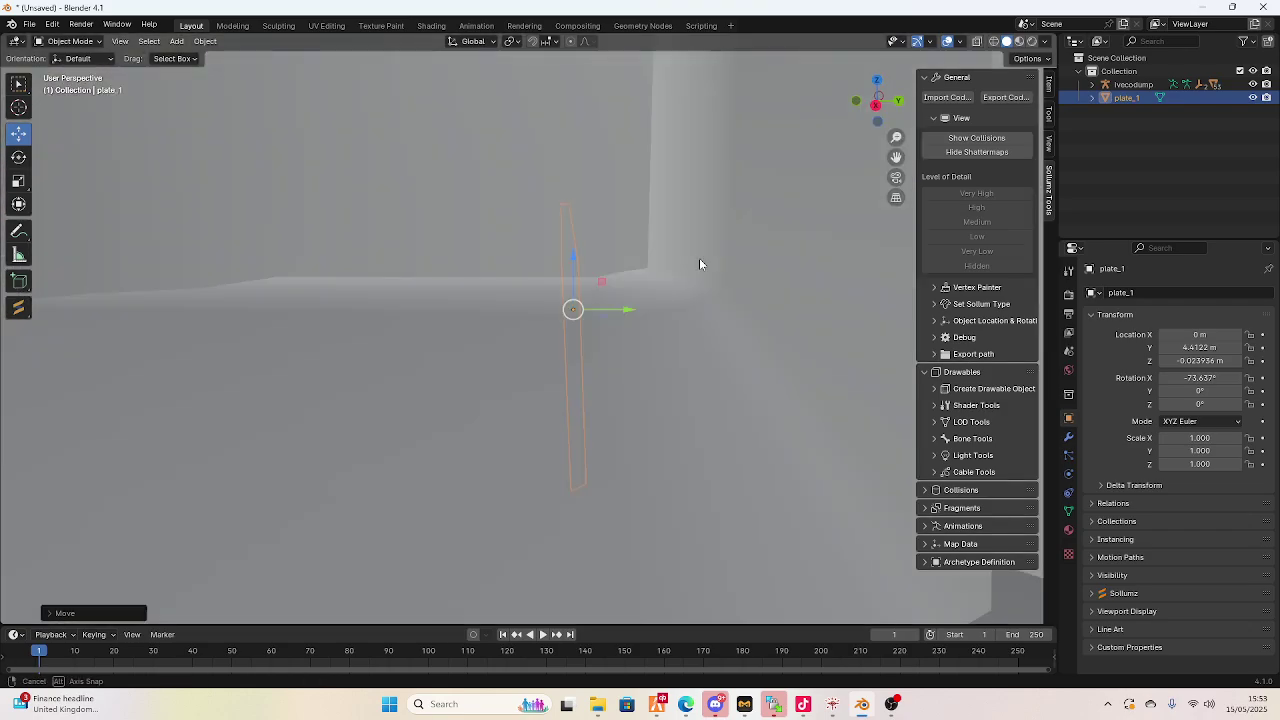
middle_click_drag(699, 258, 700, 258)
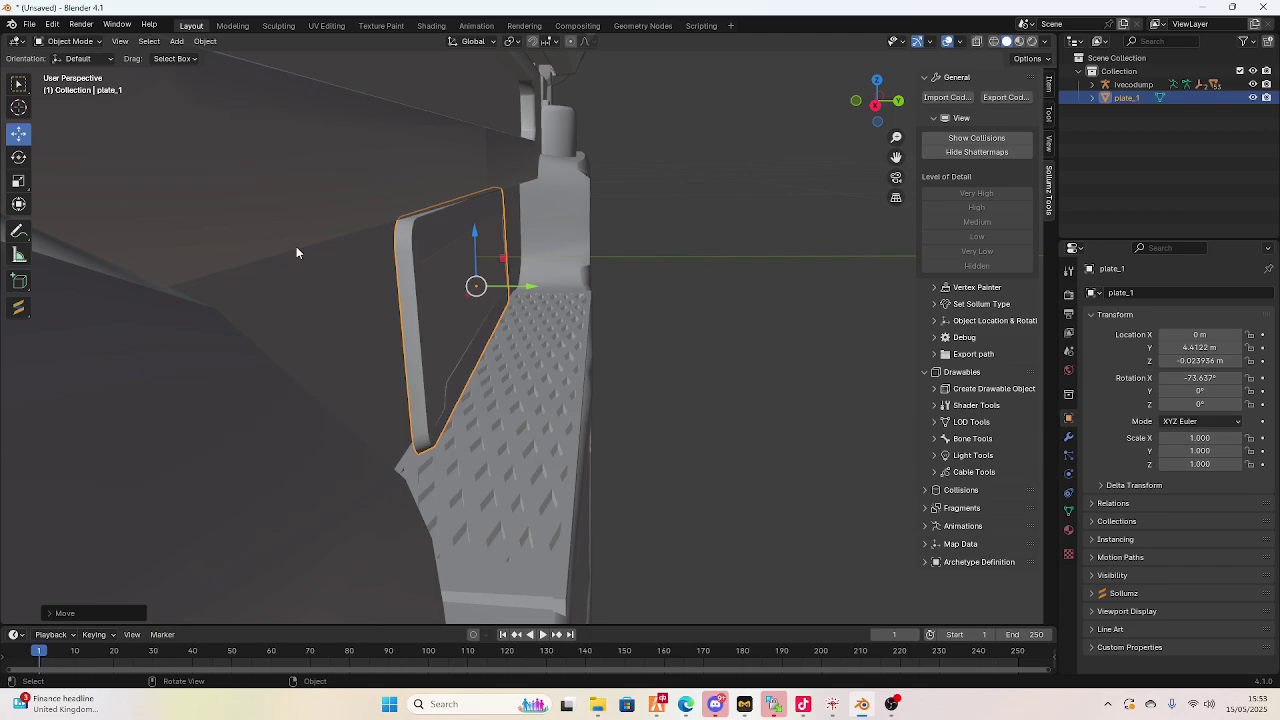
left_click(18, 157)
left_click_drag(514, 262, 495, 294)
left_click(20, 134)
left_click(18, 157)
left_click(18, 133)
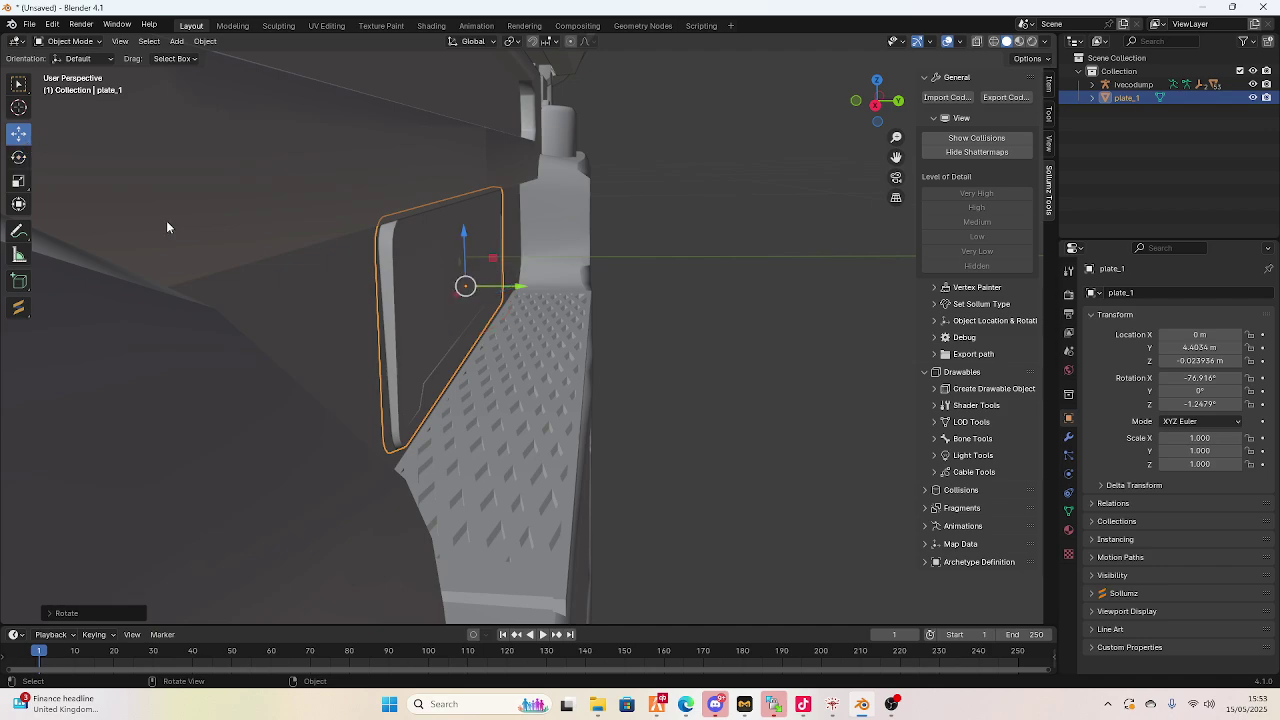
middle_click_drag(166, 220, 482, 321)
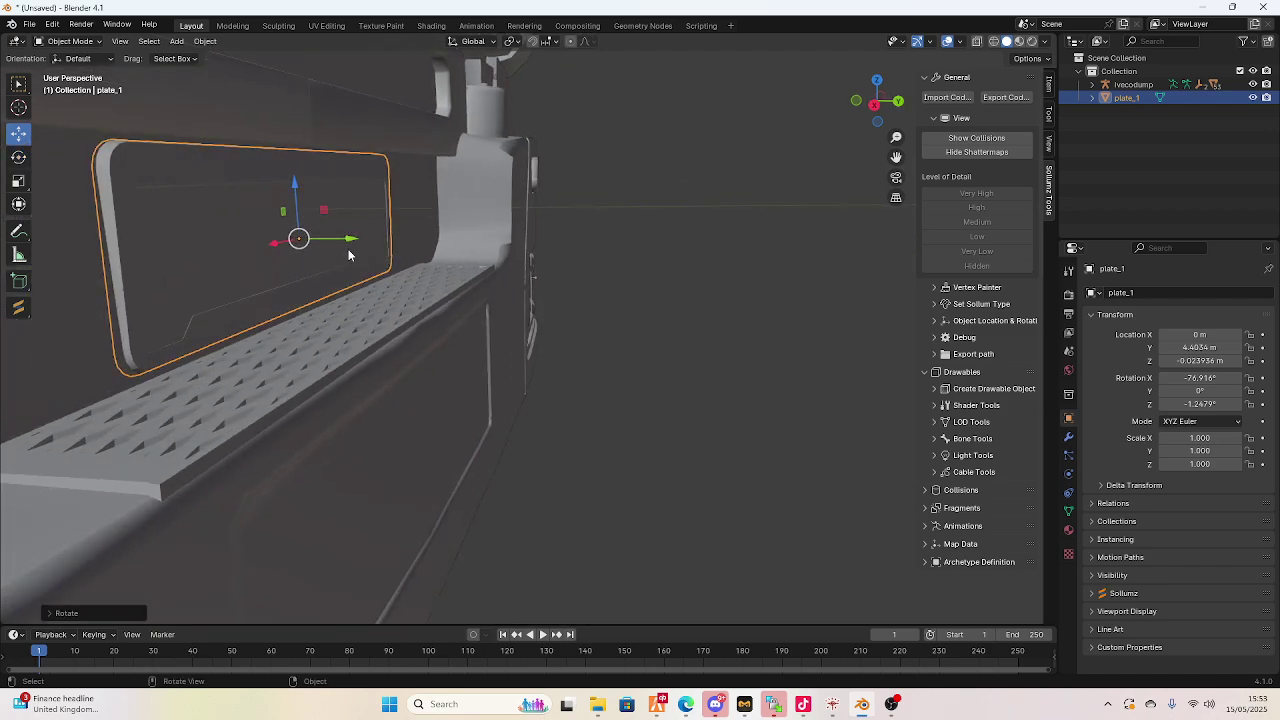
left_click_drag(349, 248, 351, 238)
Scale the plate up uniformly to about 1.051 in the bumper recess and deselect it
middle_click_drag(714, 317, 967, 185, "shift")
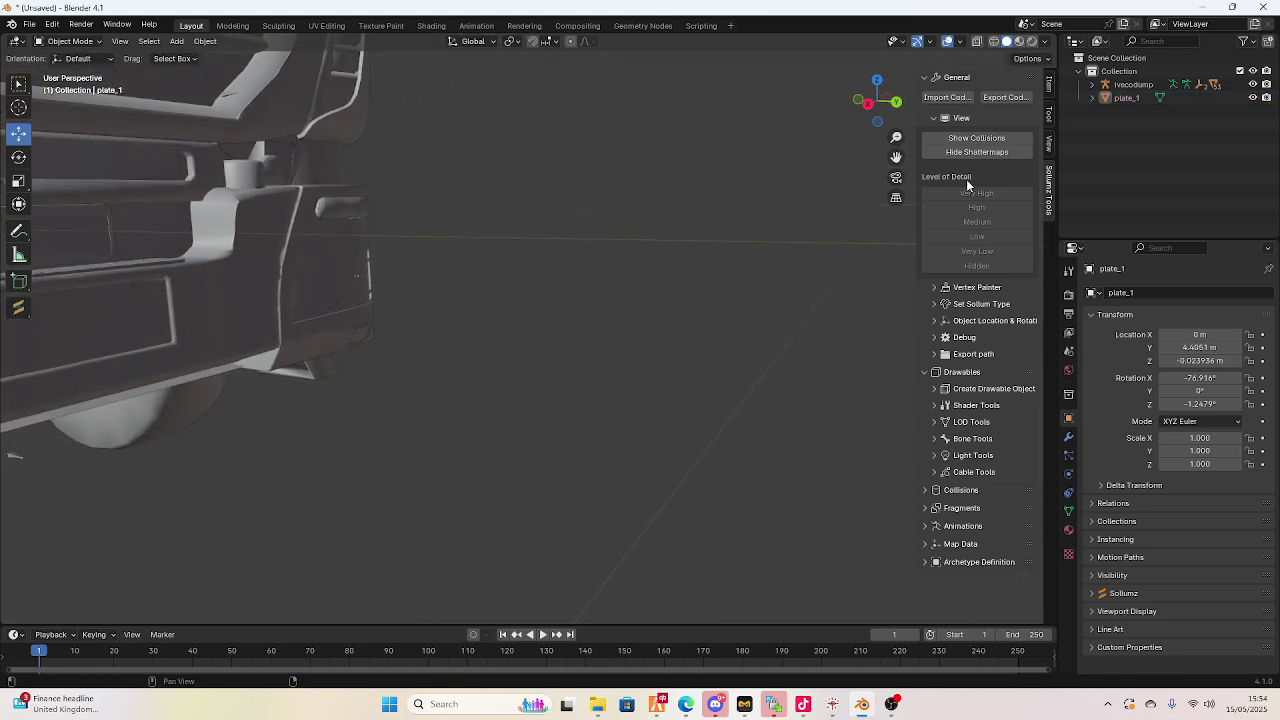
middle_click_drag(904, 160, 700, 220)
scroll(600, 260, "up", 2)
middle_click_drag(600, 260, 712, 214, "shift")
left_click(200, 324)
middle_click_drag(200, 324, 329, 320)
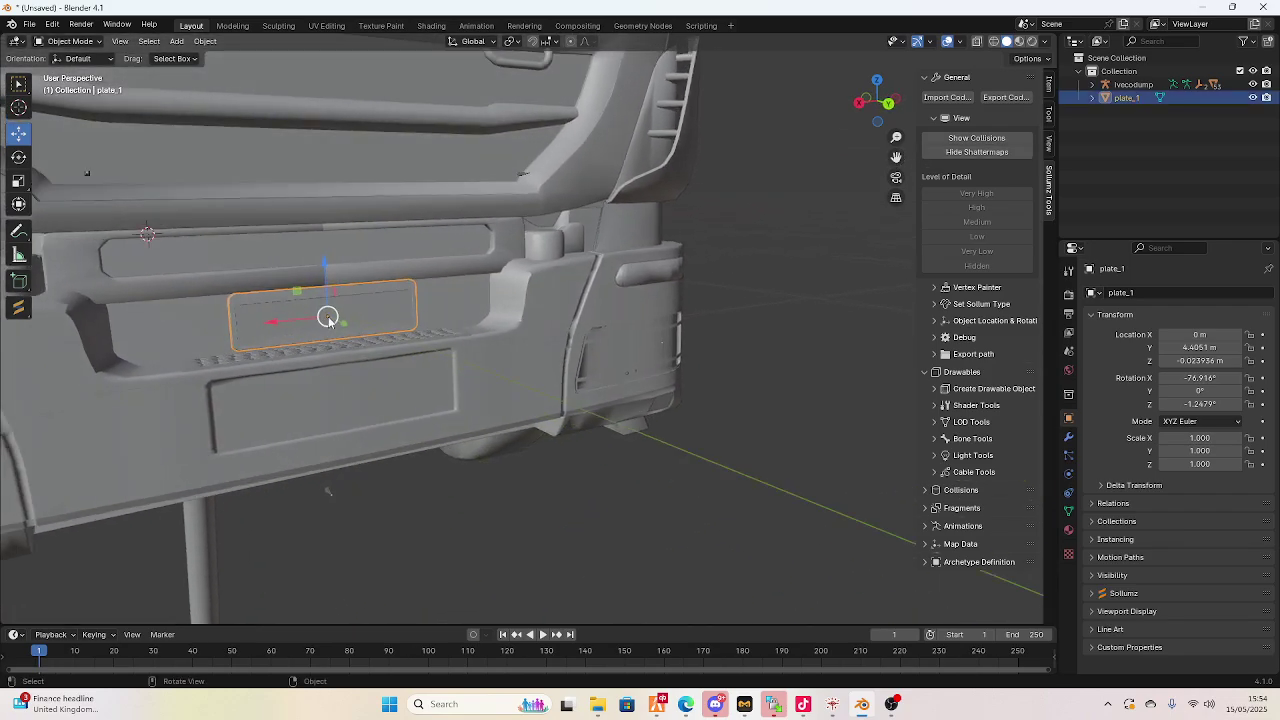
key("s")
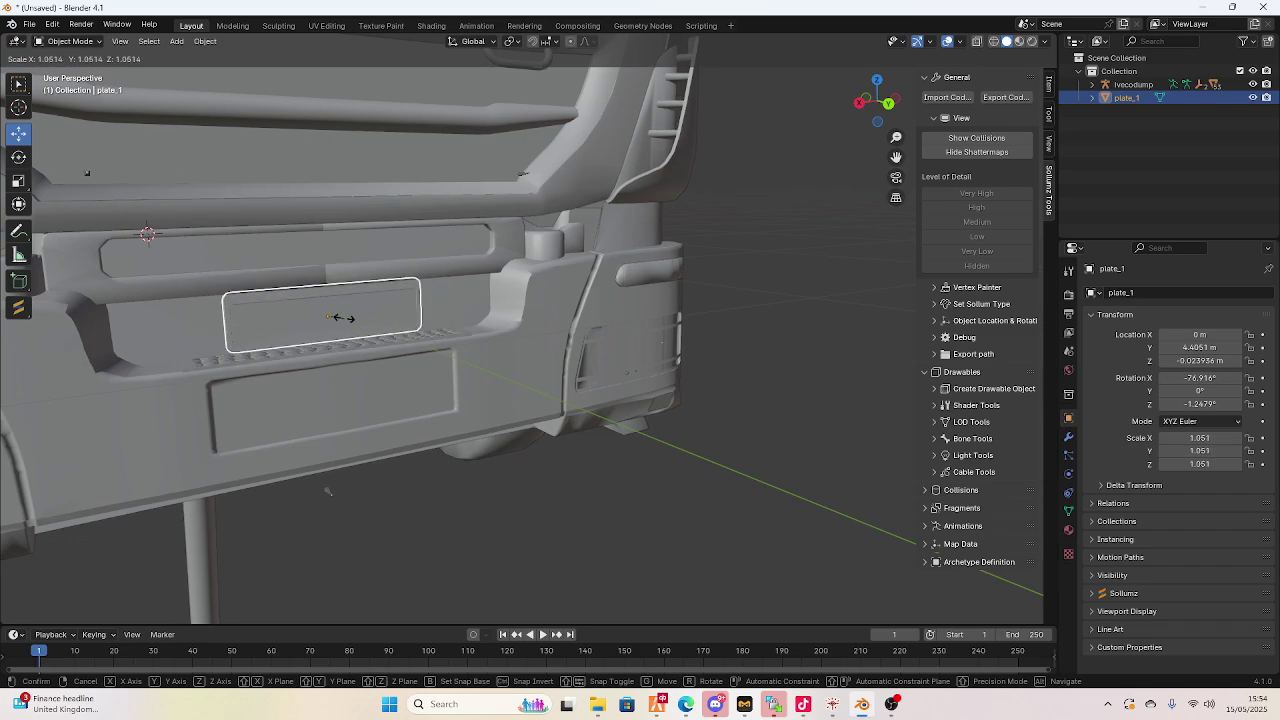
left_click(385, 314)
middle_click_drag(391, 314, 462, 300)
left_click(872, 438)
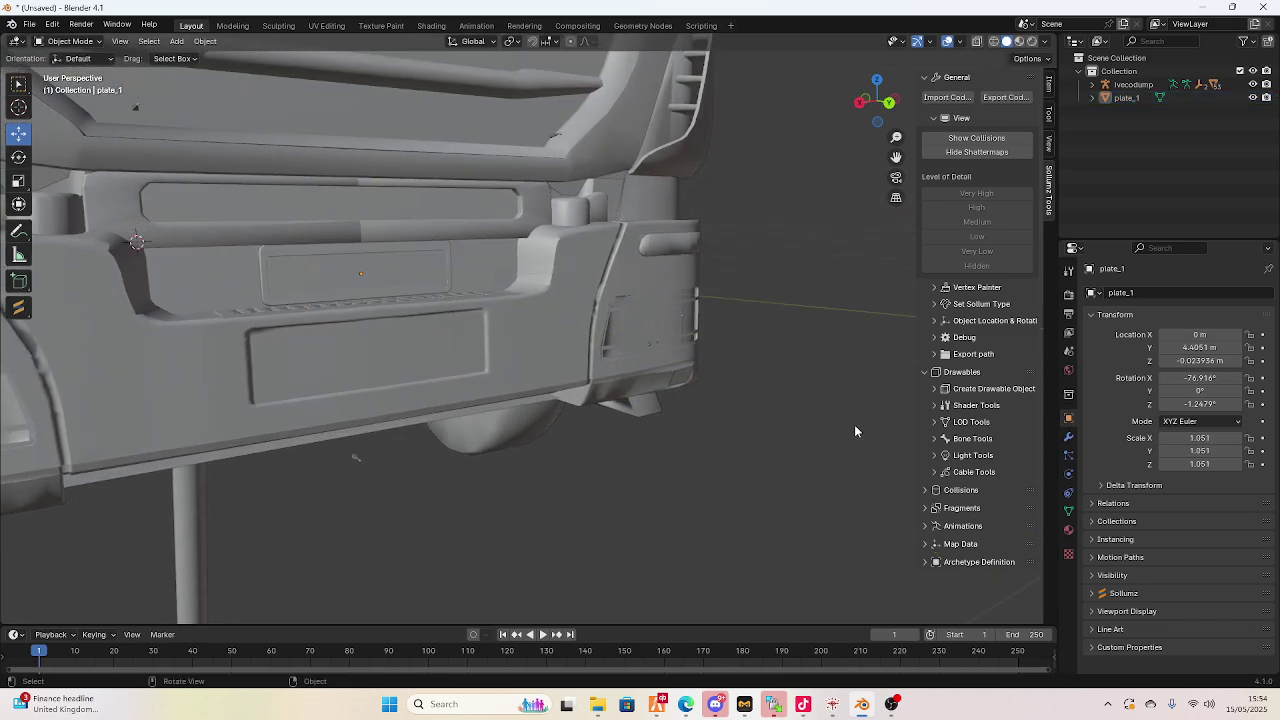
Hide the ivecodump truck model so only the plate shows, and select the plate
left_click(1253, 85)
left_click(1253, 85)
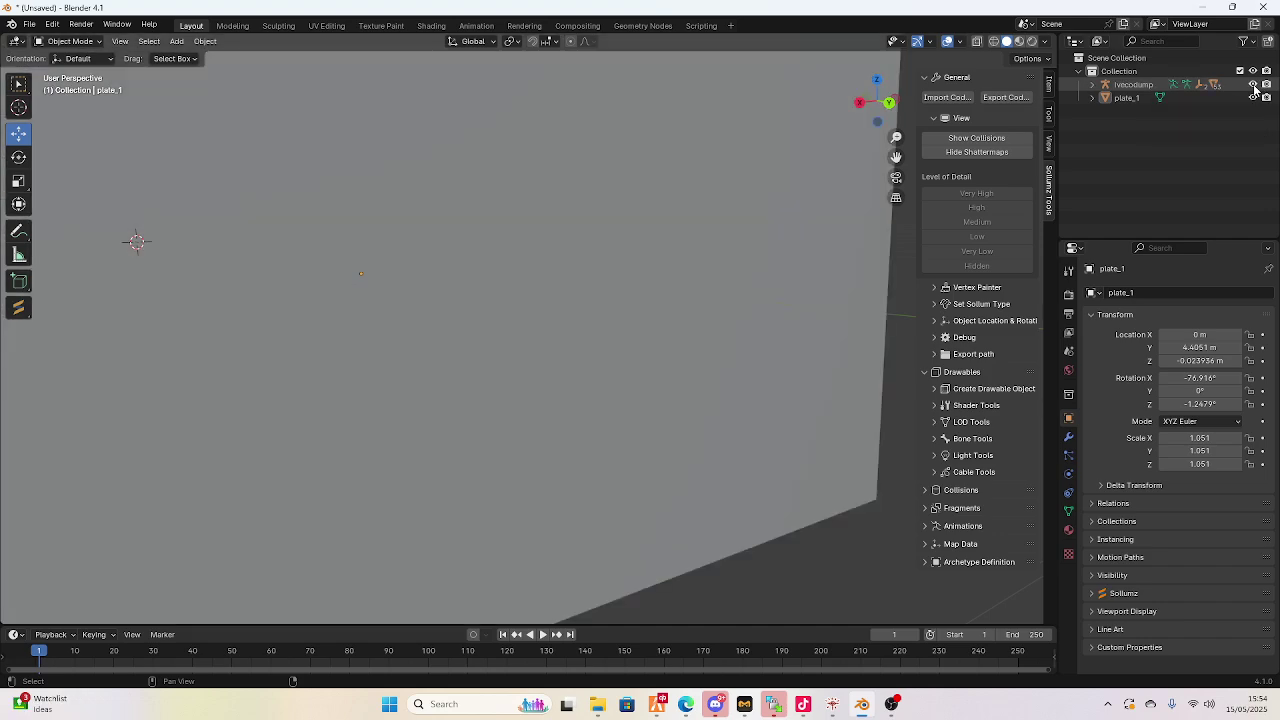
left_click(1253, 85)
left_click(383, 250)
middle_click_drag(383, 250, 440, 257)
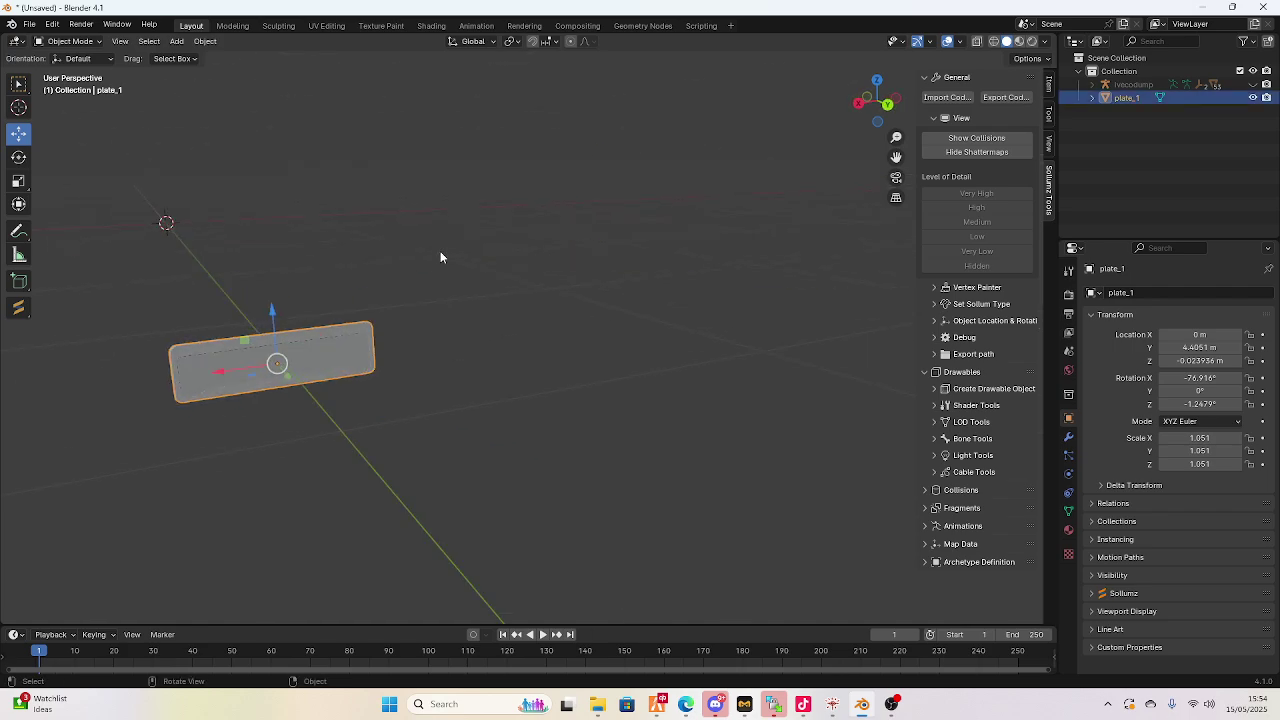
left_click_drag(896, 157, 990, 105)
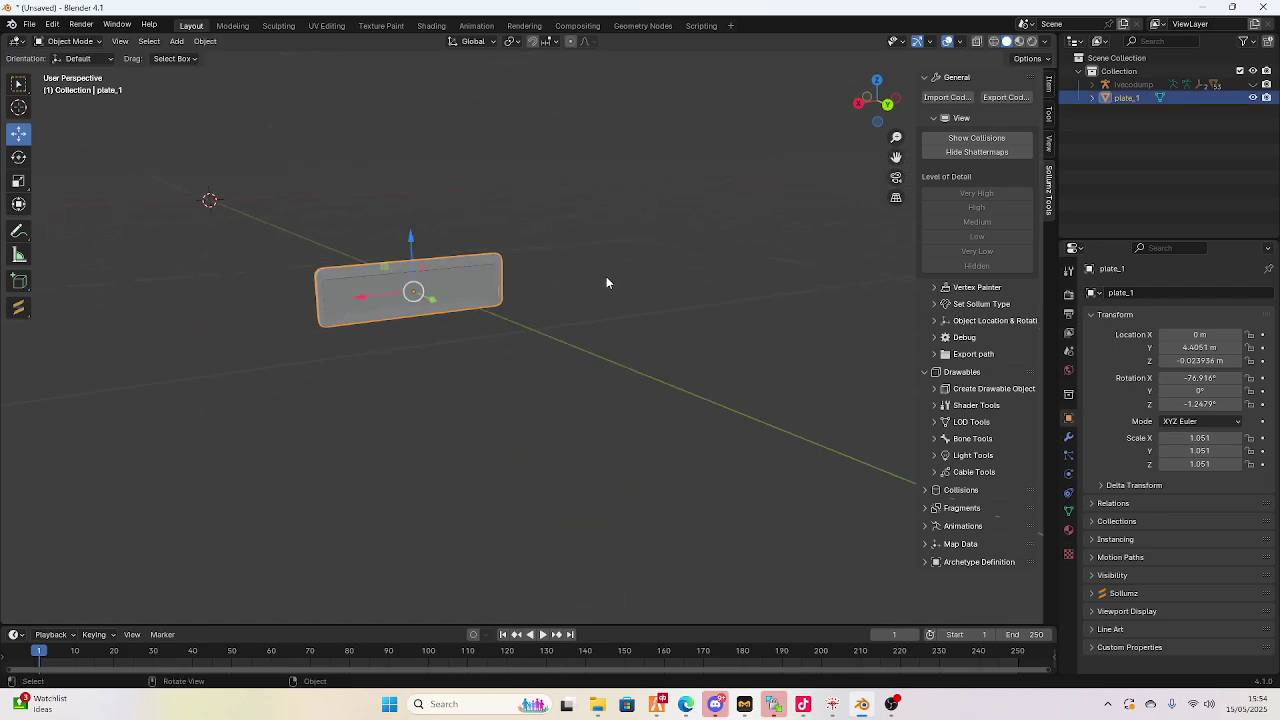
Add a text object and move it along Y to about 4.61 m, near the plate
left_click(515, 333)
key("shift+a")
left_click(513, 328)
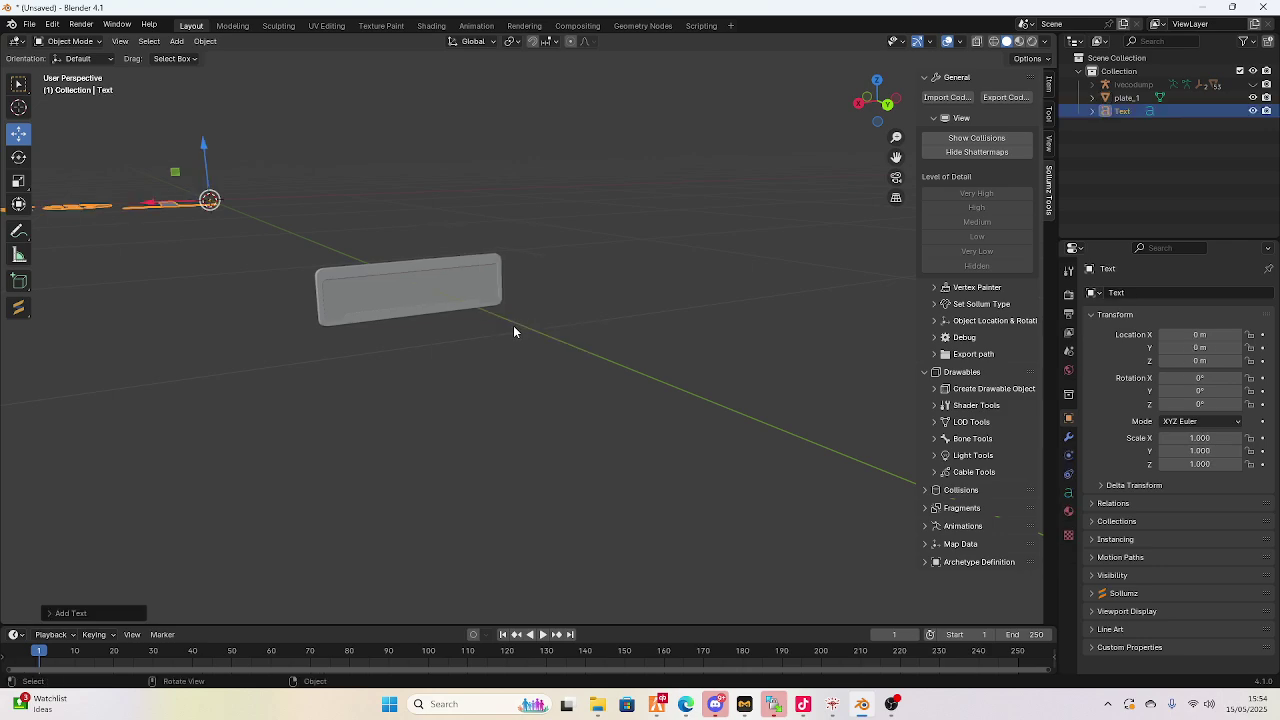
scroll(251, 238, "down", 3)
key("g")
key("y")
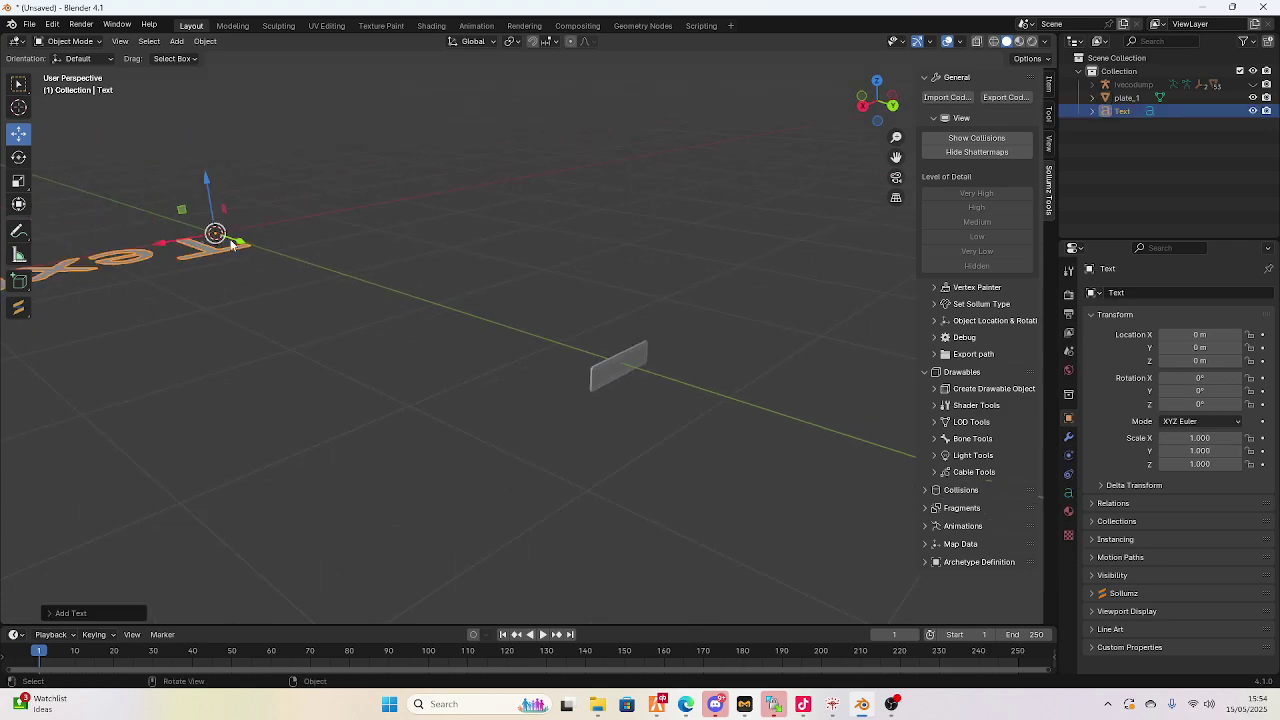
left_click(275, 308)
Rotate the text to about 176.8° on Z and move it to about 0.446 m on X and 5.021 m on Y
left_click(18, 157)
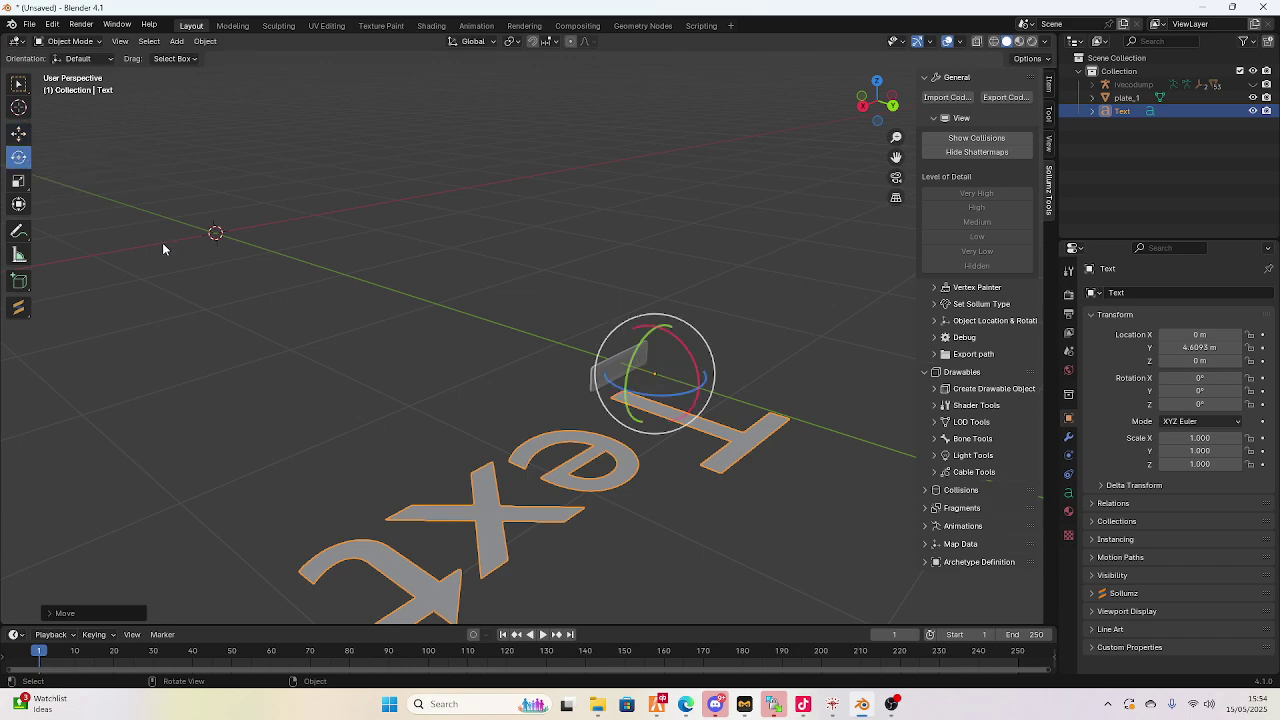
left_click_drag(612, 395, 685, 325)
scroll(818, 214, "up", 3)
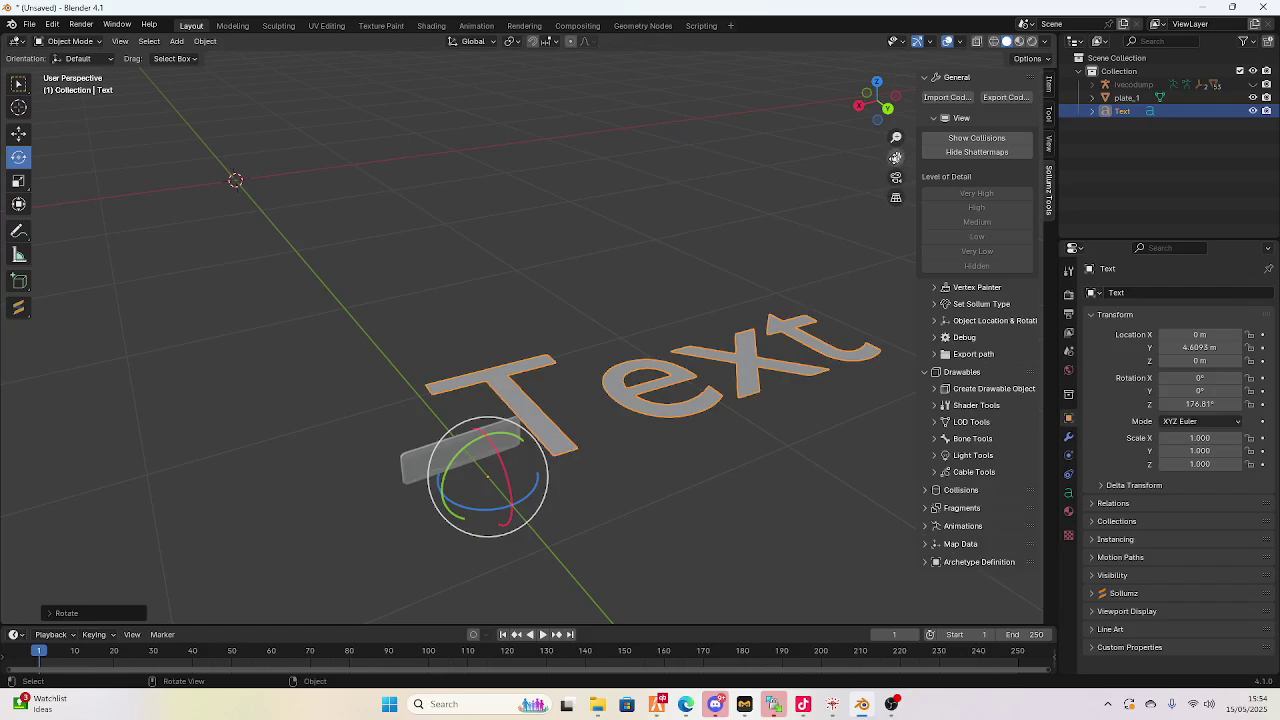
left_click_drag(895, 158, 735, 93)
key("shift+space")
key("g")
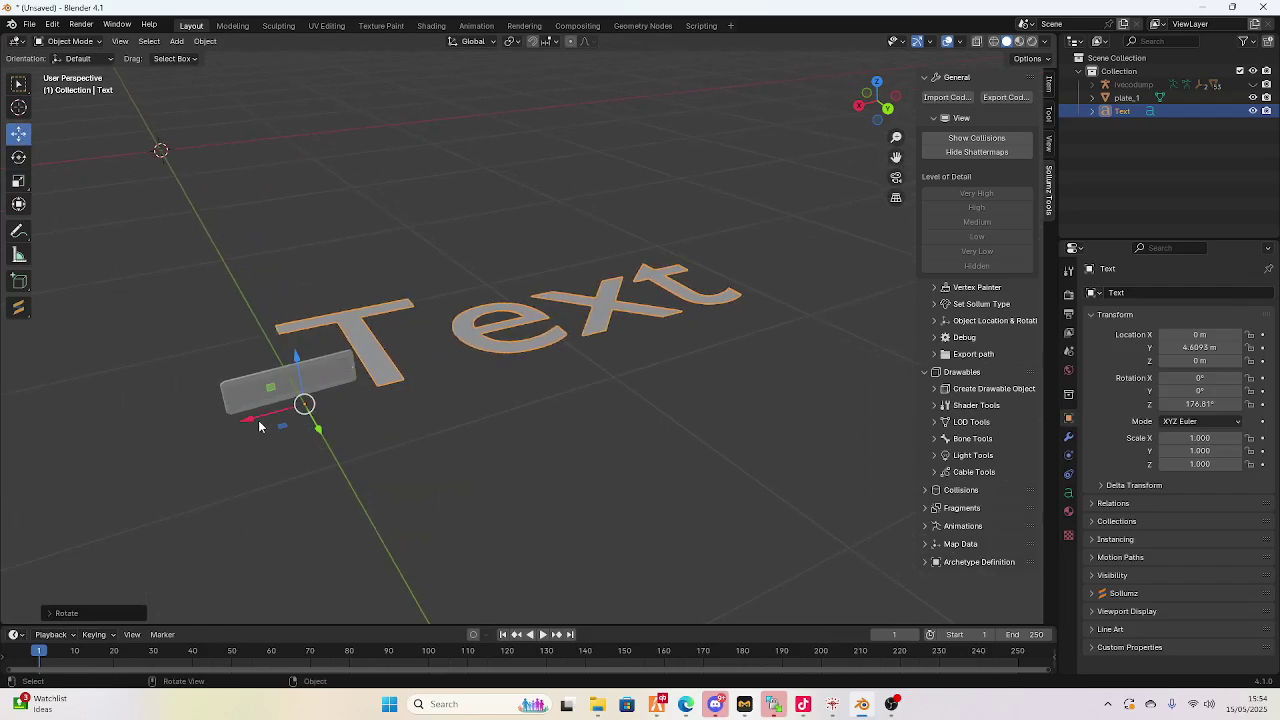
left_click_drag(259, 427, 208, 548)
Replace the text object's default wording with YOUTUBE
key("Tab")
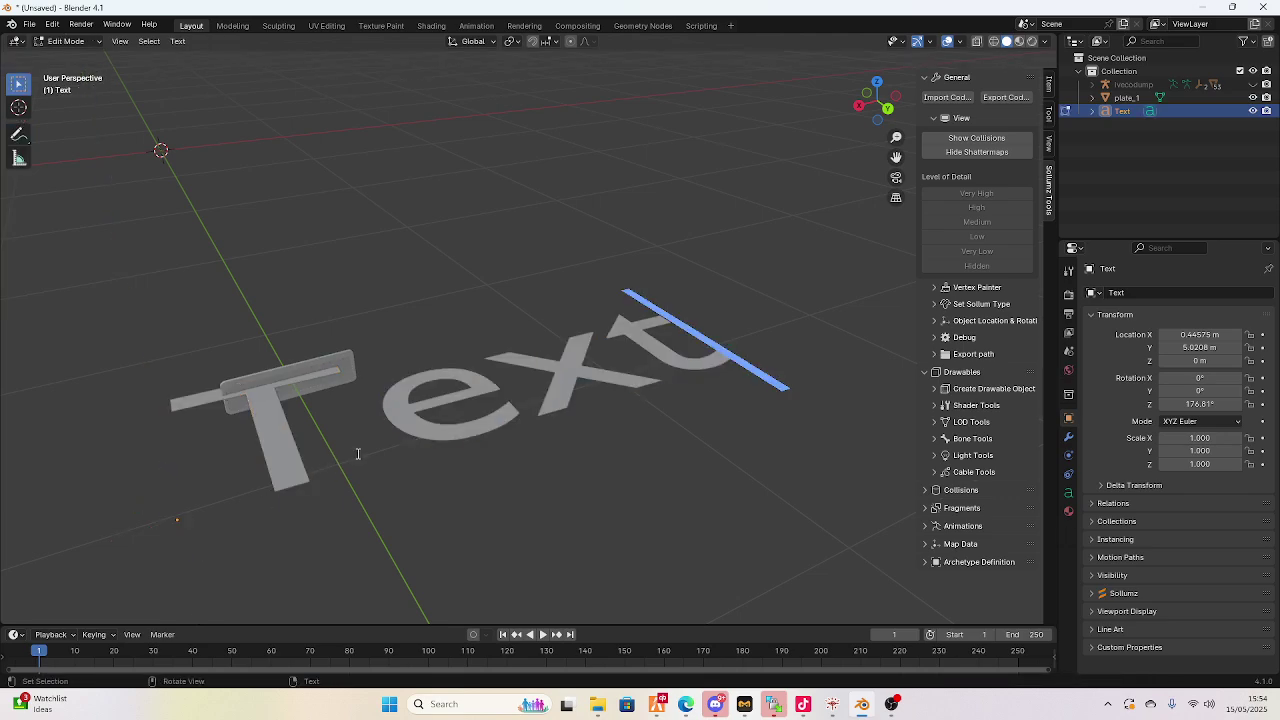
key("BackSpace")
key("BackSpace")
key("BackSpace")
key("BackSpace")
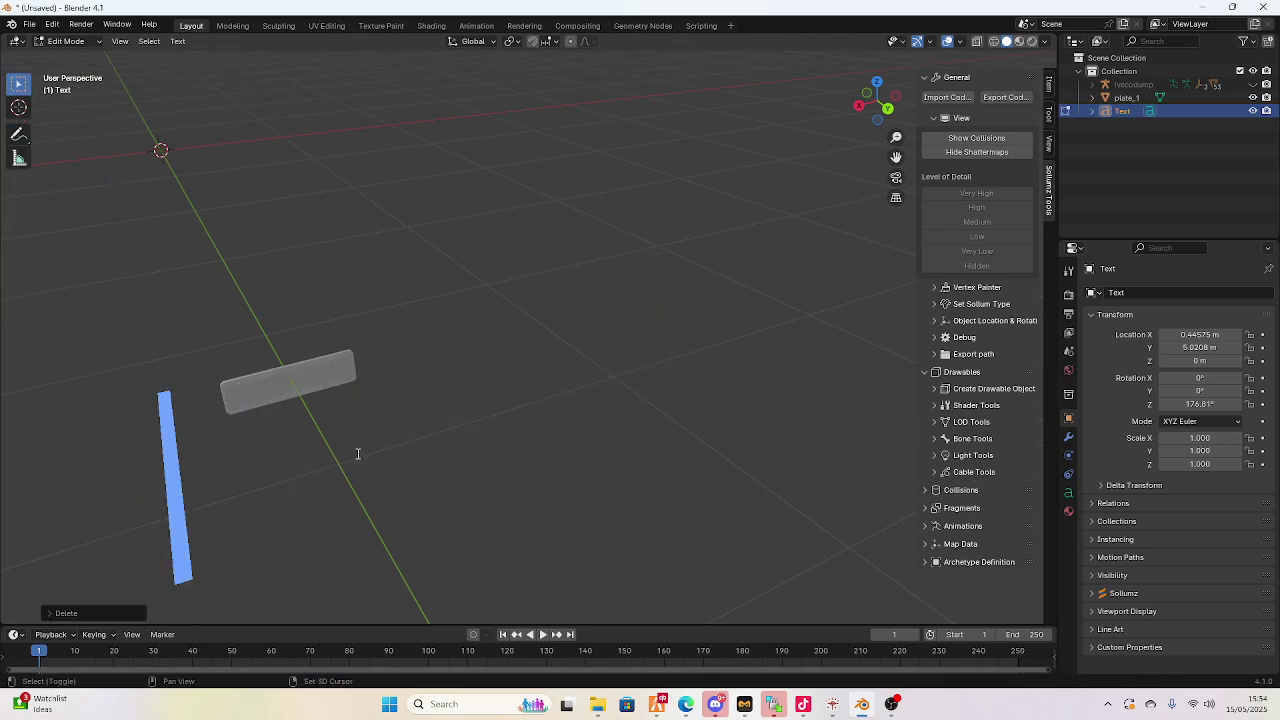
type("YOIU")
key("BackSpace")
key("BackSpace")
type("UTUB")
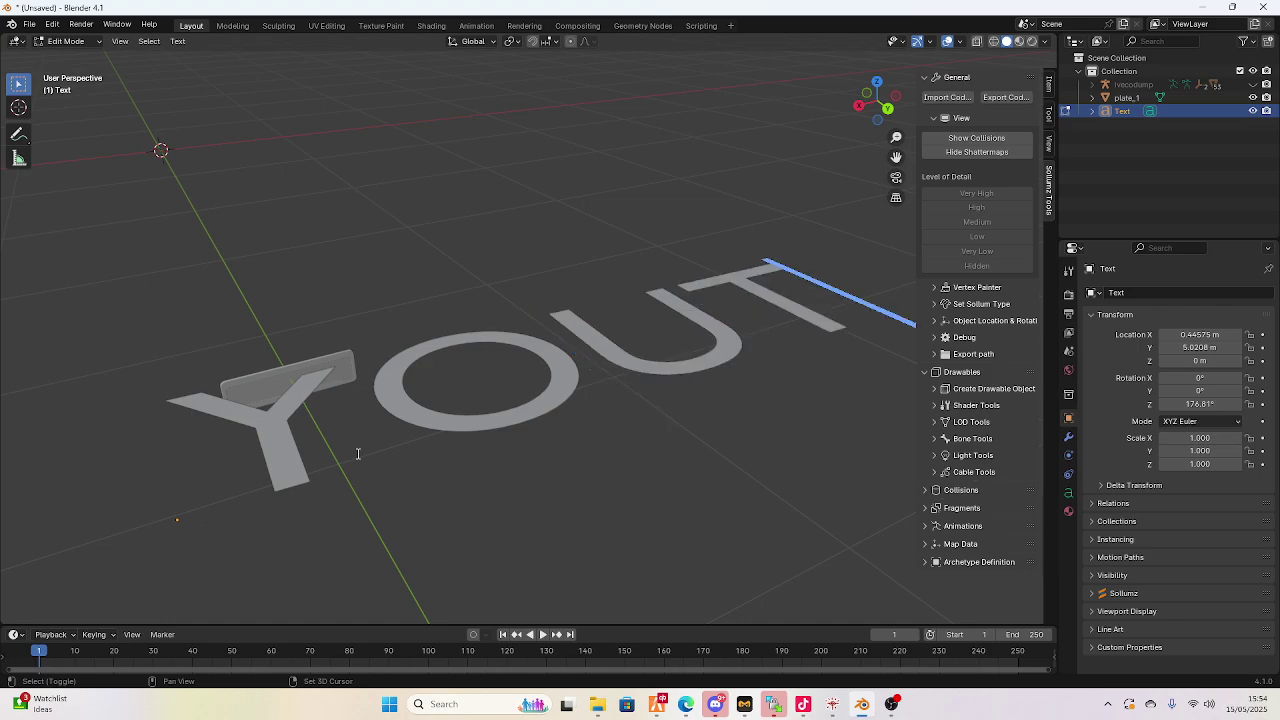
key("BackSpace")
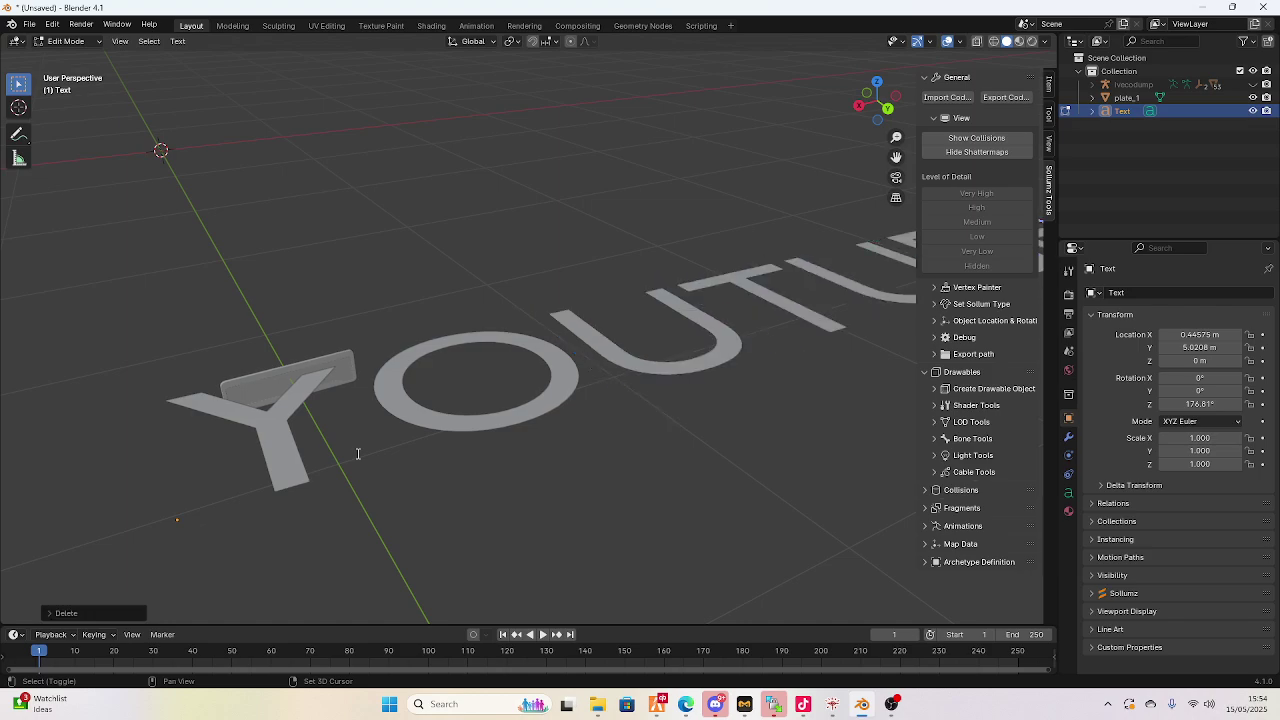
key("Tab")
scroll(356, 452, "down", 4)
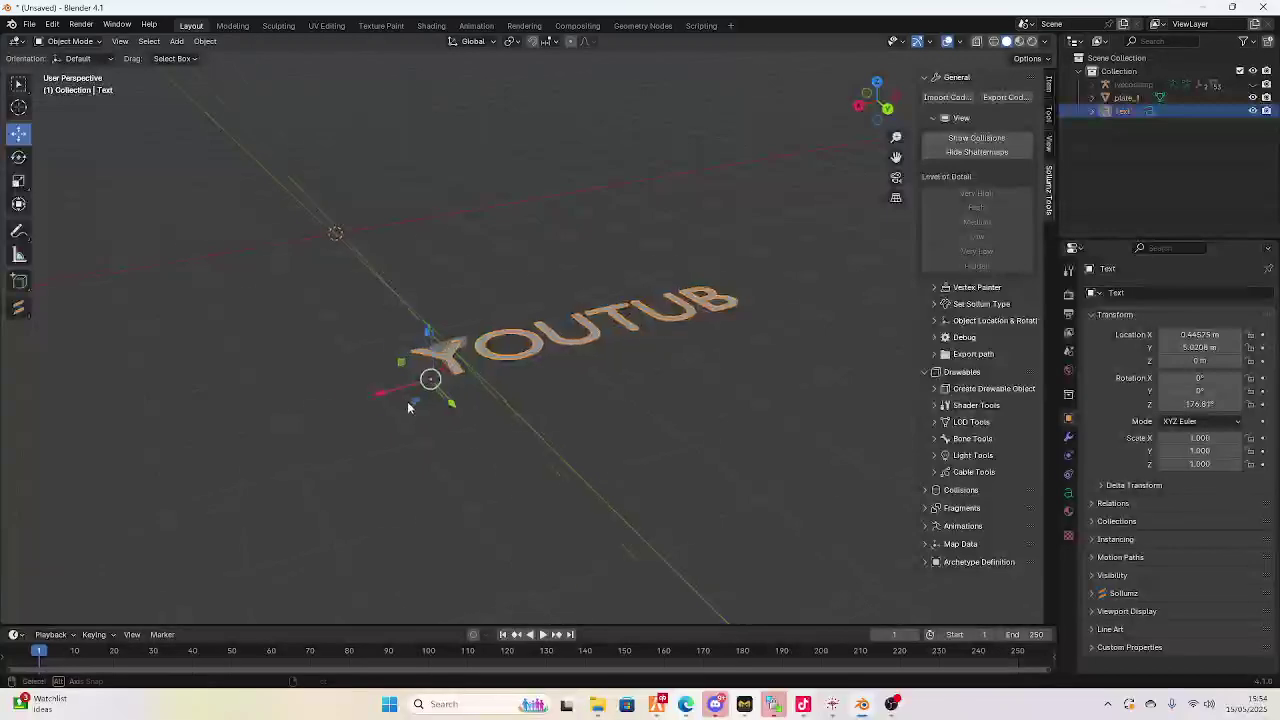
key("Tab")
type("e")
key("BackSpace")
type("E")
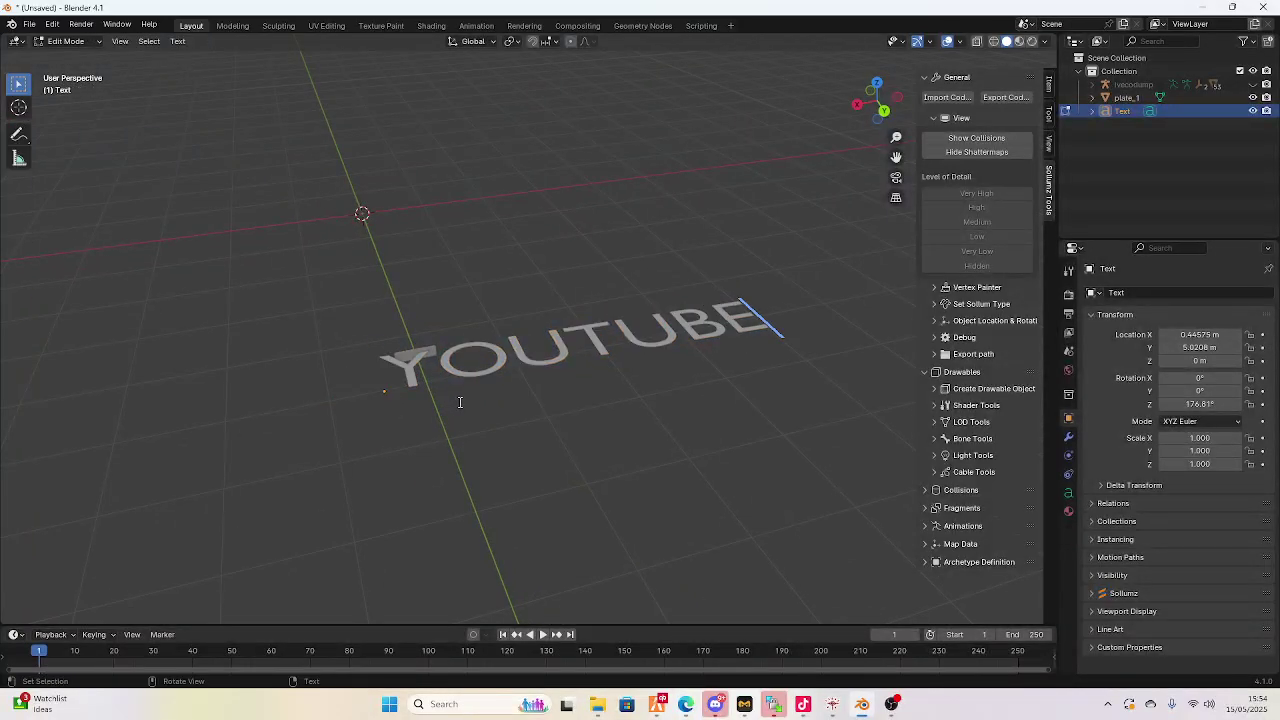
key("Tab")
Extrude the YOUTUBE text by 0.03 m to give the lettering thickness
middle_click_drag(750, 436, 725, 442)
left_click(1068, 494)
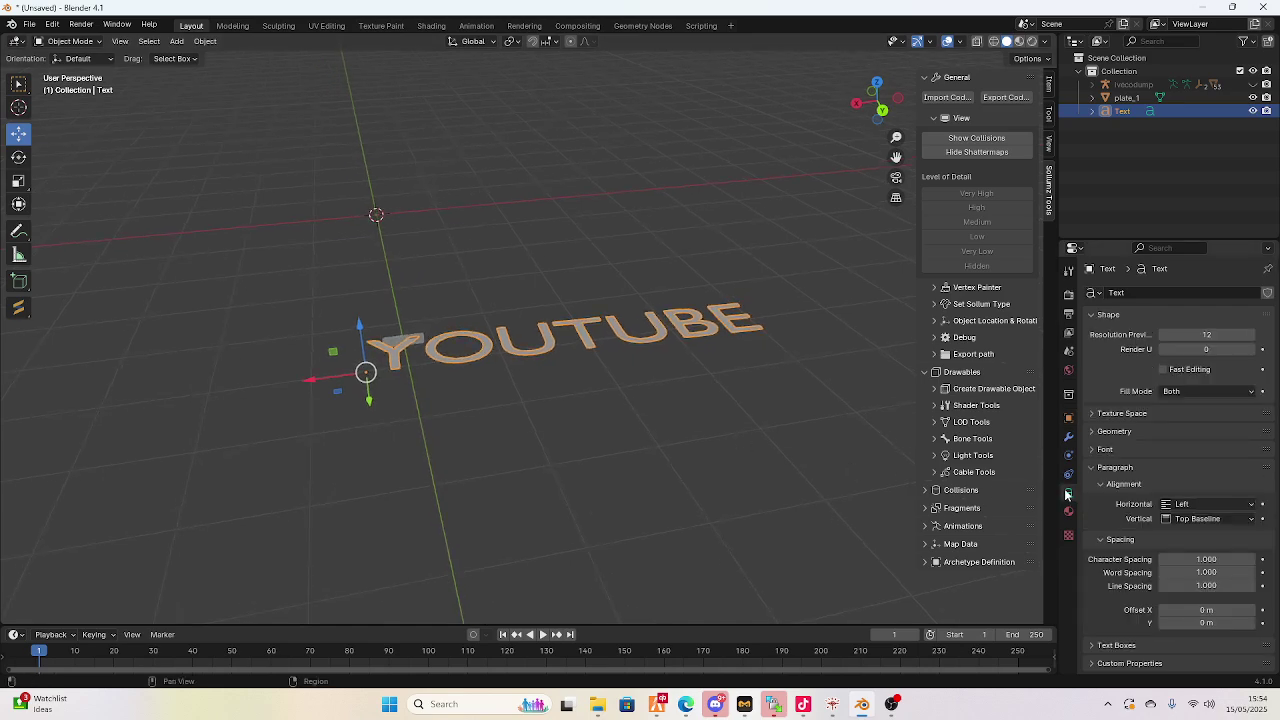
left_click(1094, 431)
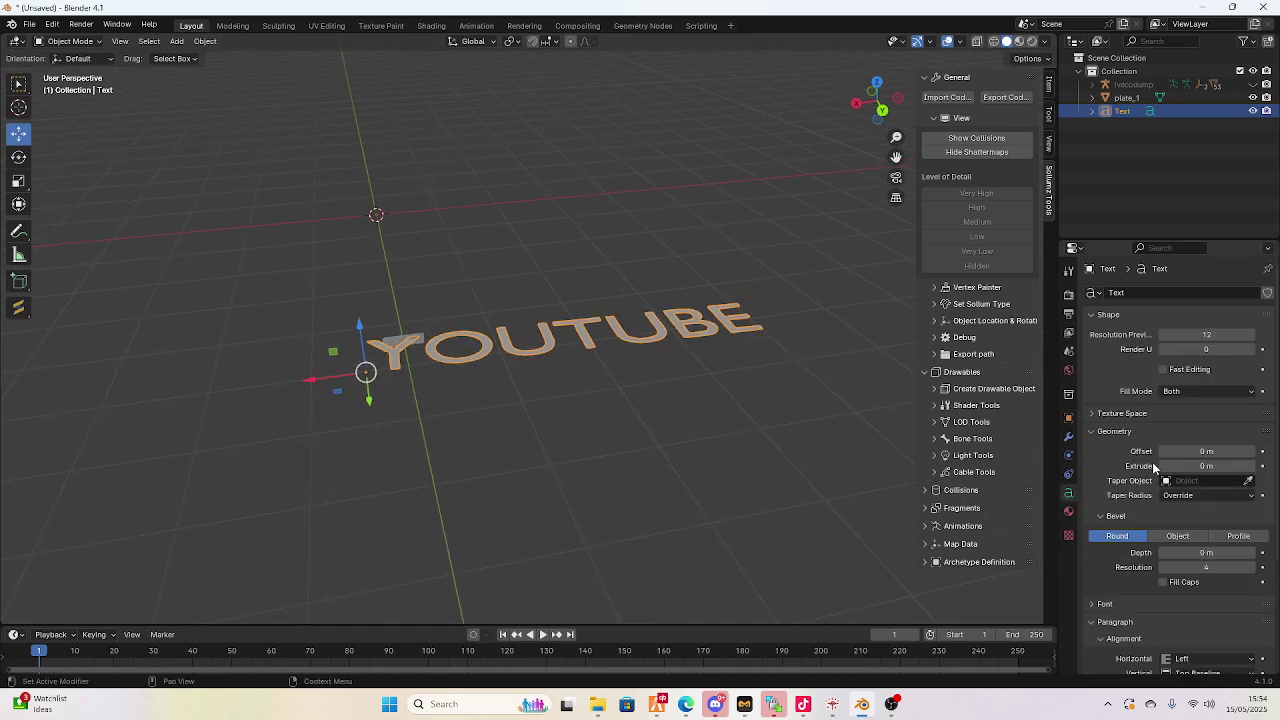
mouse_move(1255, 474)
left_mouse_down()
mouse_move(1266, 474)
mouse_move(1255, 474)
left_mouse_up()
middle_click_drag(888, 451, 780, 310)
scroll(1110, 521, "down", 2)
scroll(1110, 527, "down", 1)
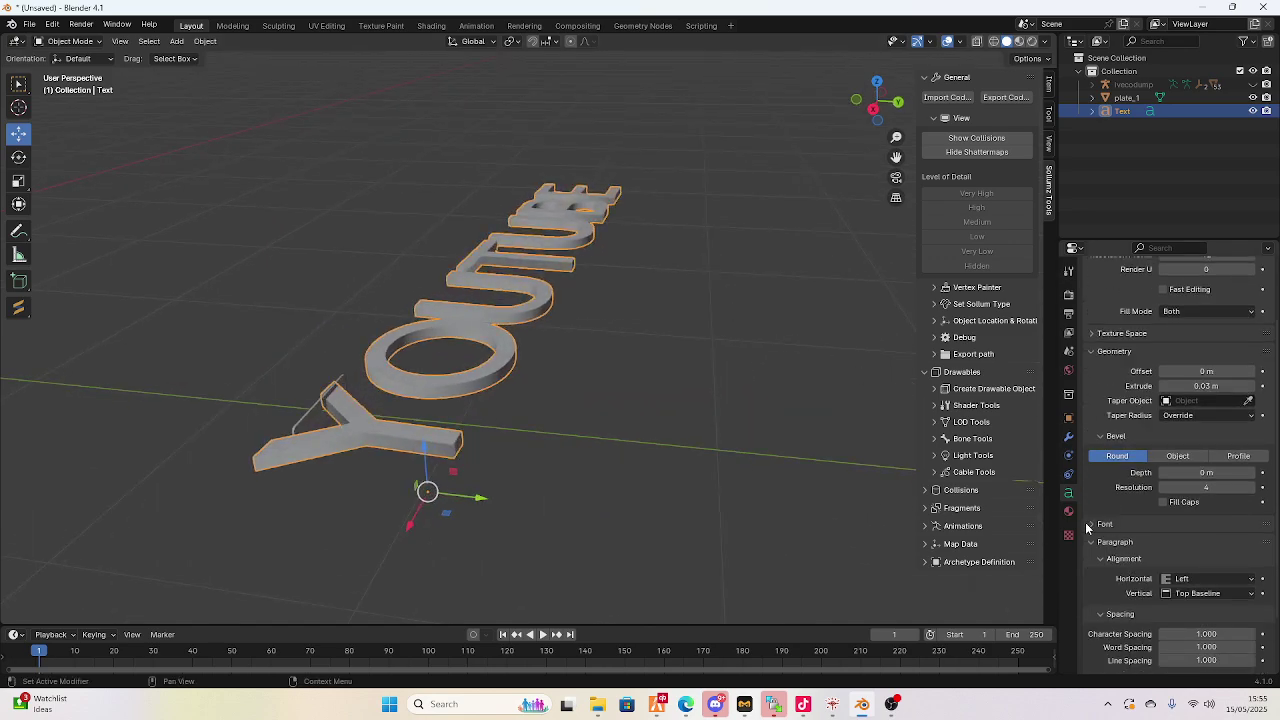
middle_click_drag(880, 462, 790, 440)
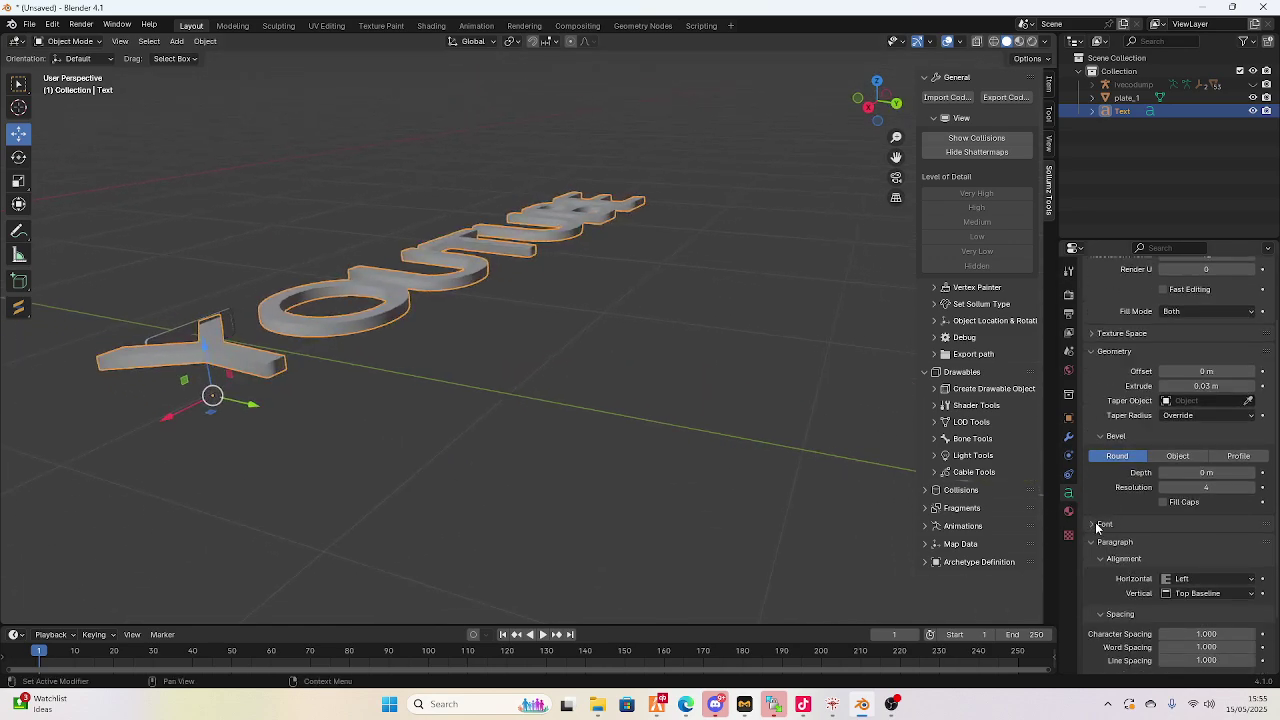
Load the UK number plate font from the UKPlateFont folder in DingersCarFolder on the Desktop as the text's regular font
left_click(1100, 524)
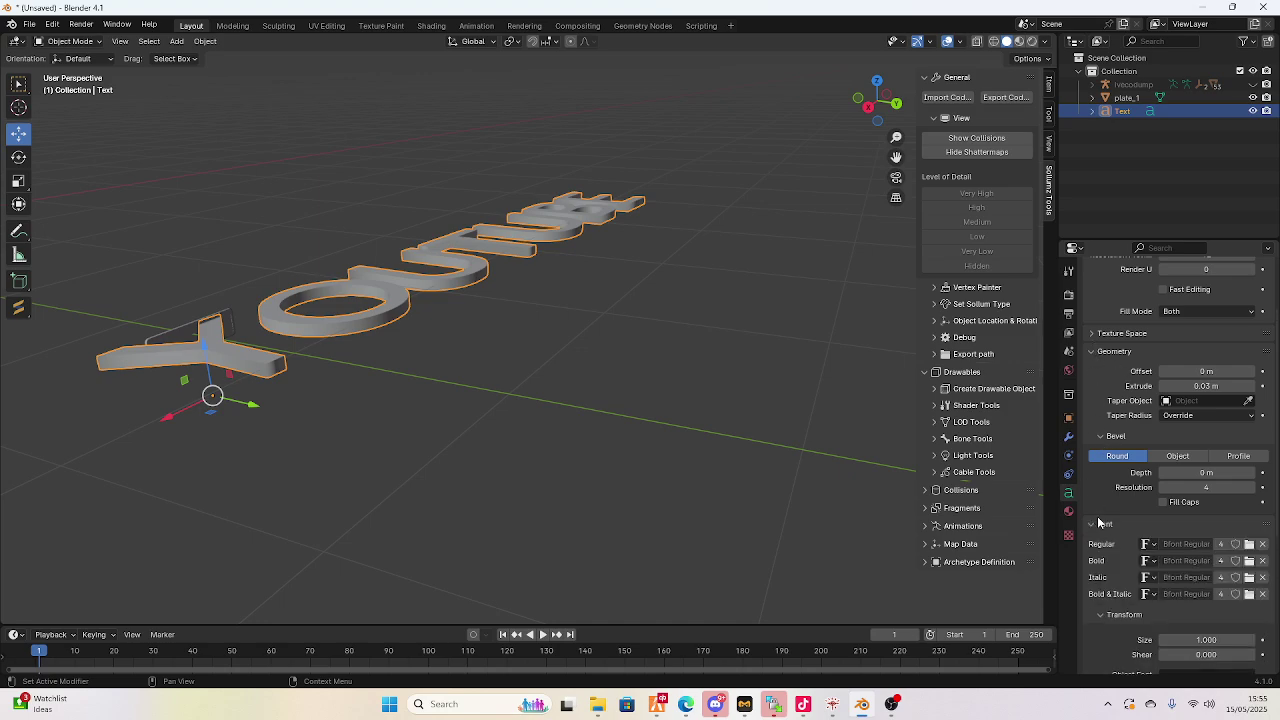
scroll(1105, 525, "down", 1)
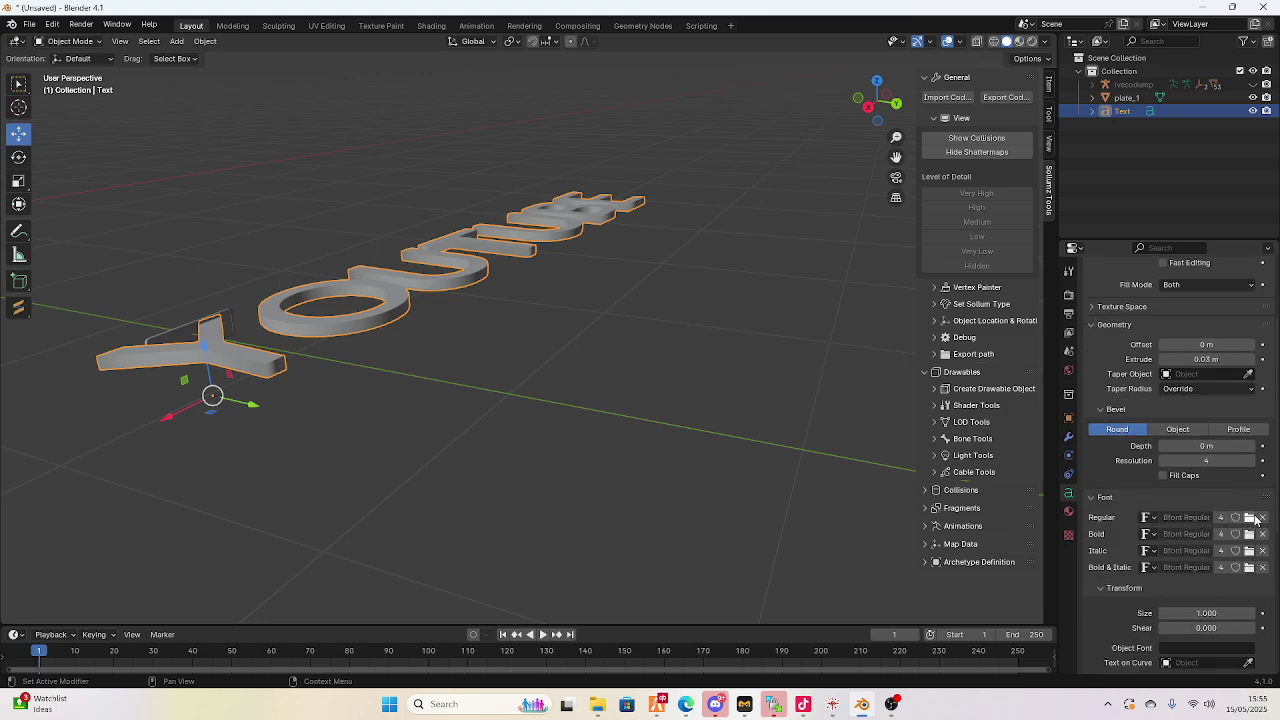
left_click(1250, 519)
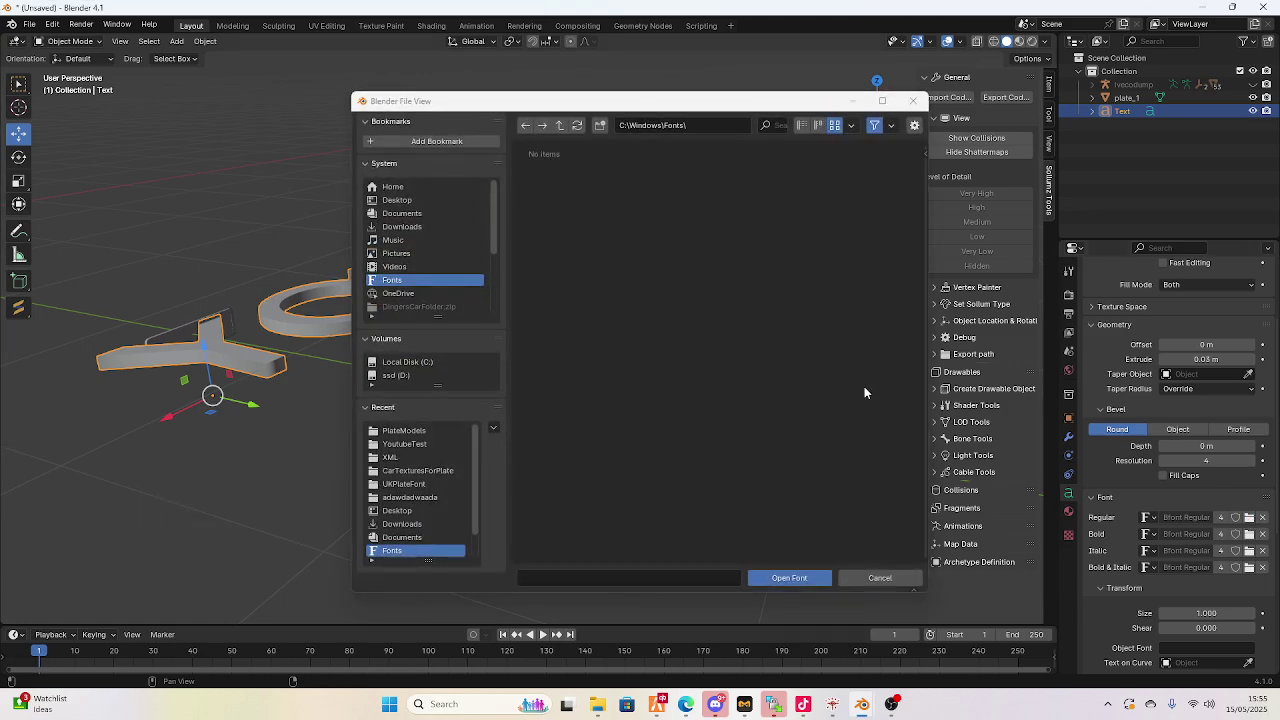
left_click(420, 200)
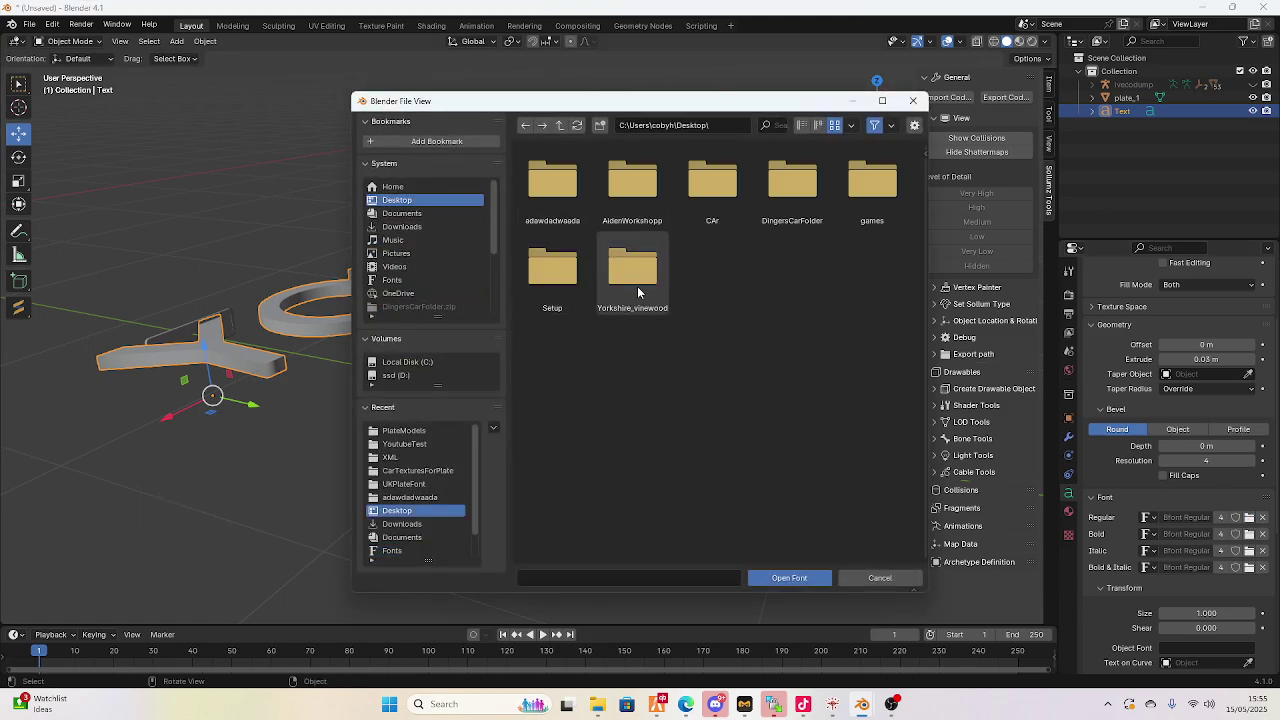
double_click(792, 188)
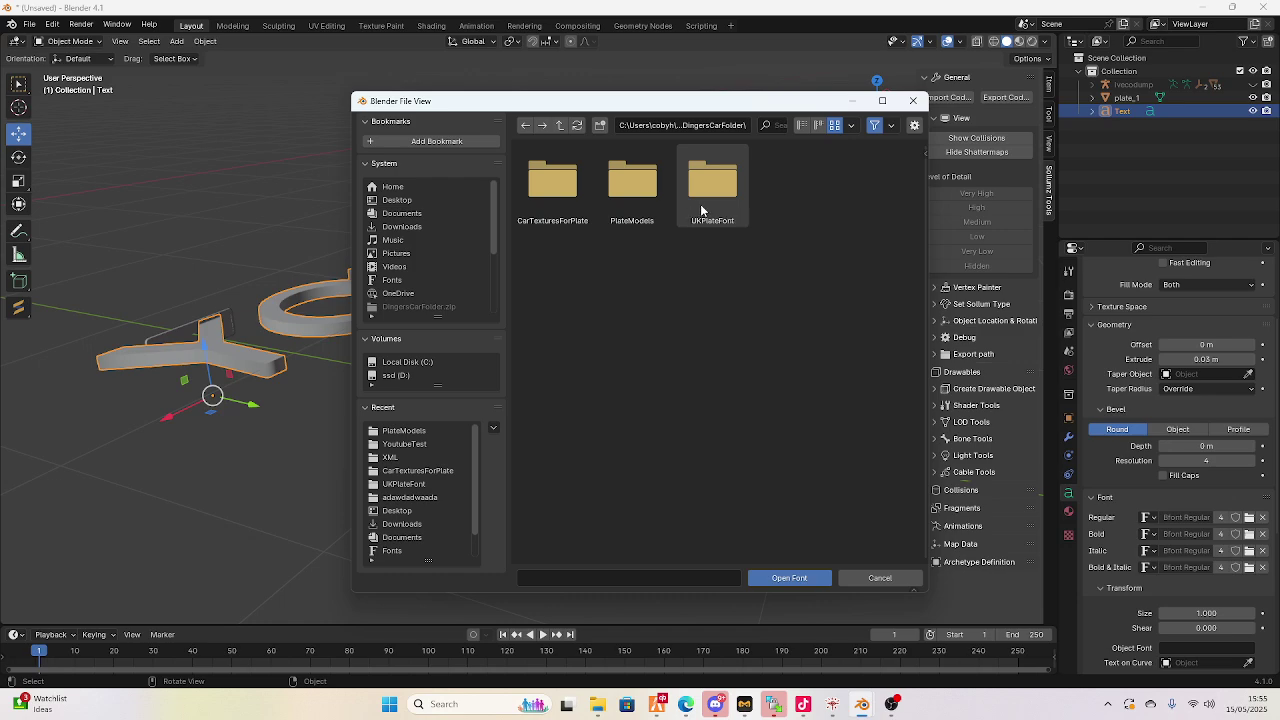
left_click(710, 185)
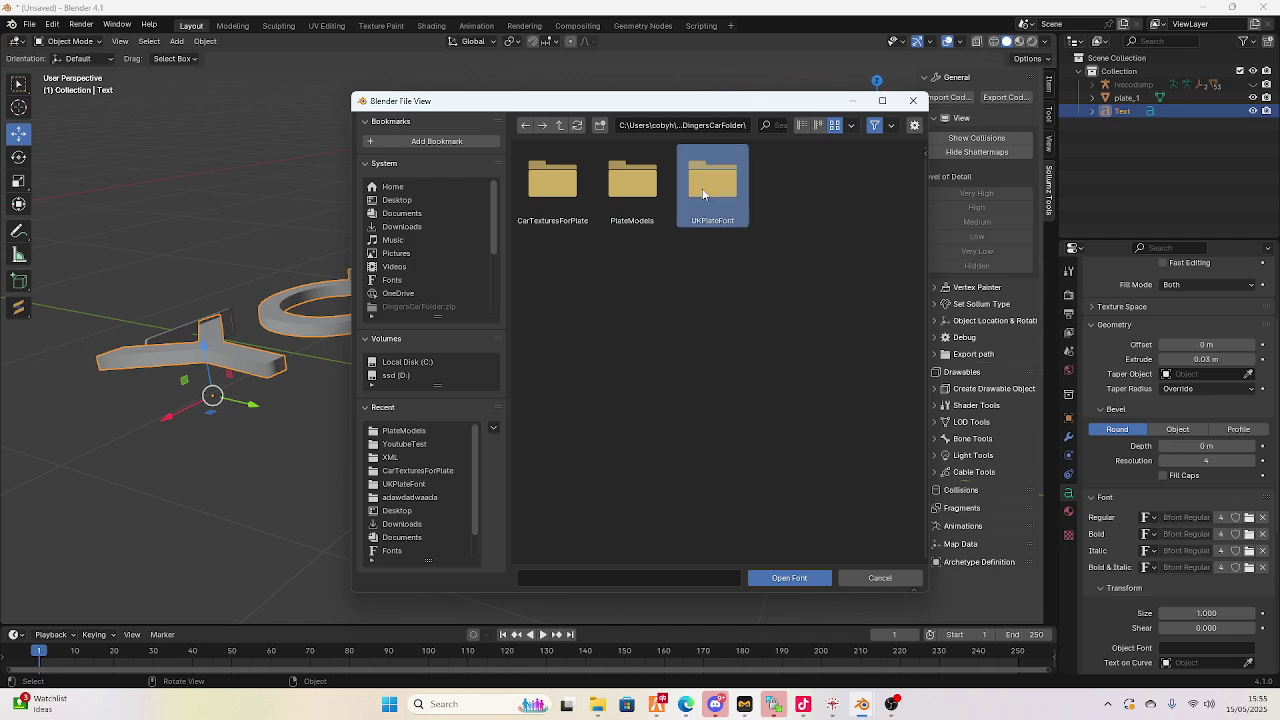
double_click(710, 185)
double_click(580, 212)
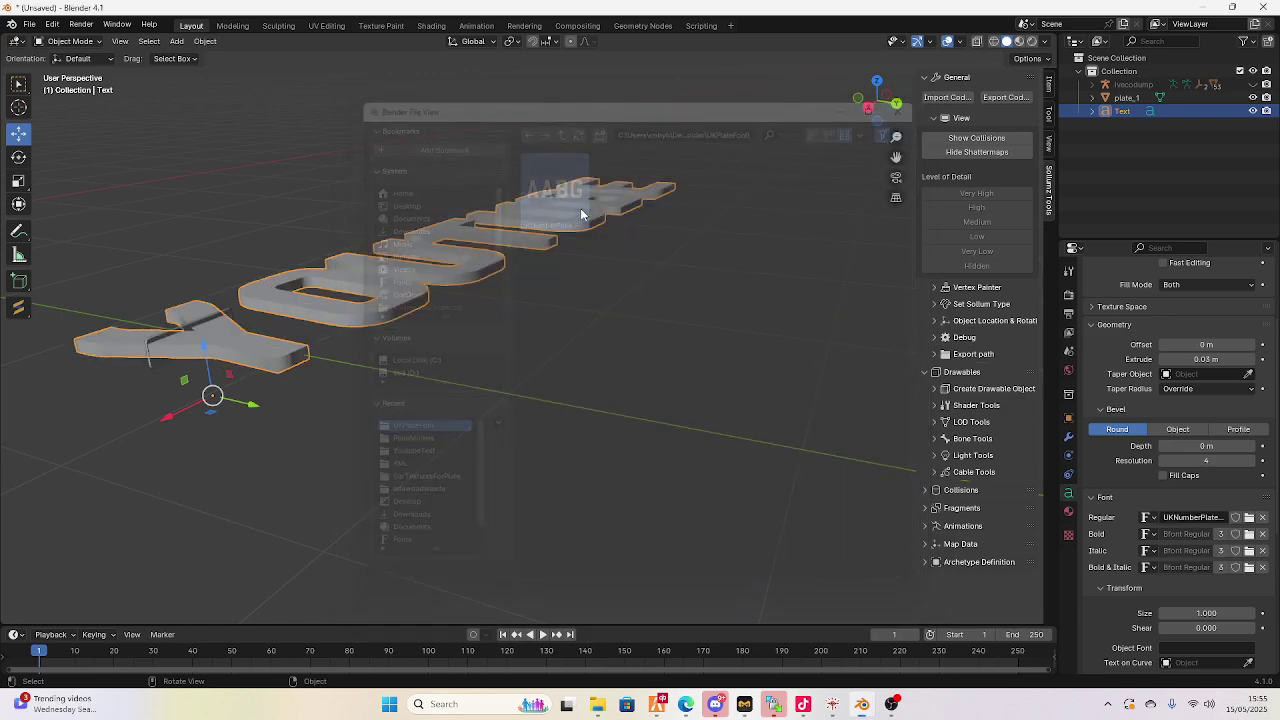
Scale the YOUTUBE text down uniformly and rotate it slightly about Z to line up with the plate
middle_click_drag(573, 214, 503, 242)
key("s")
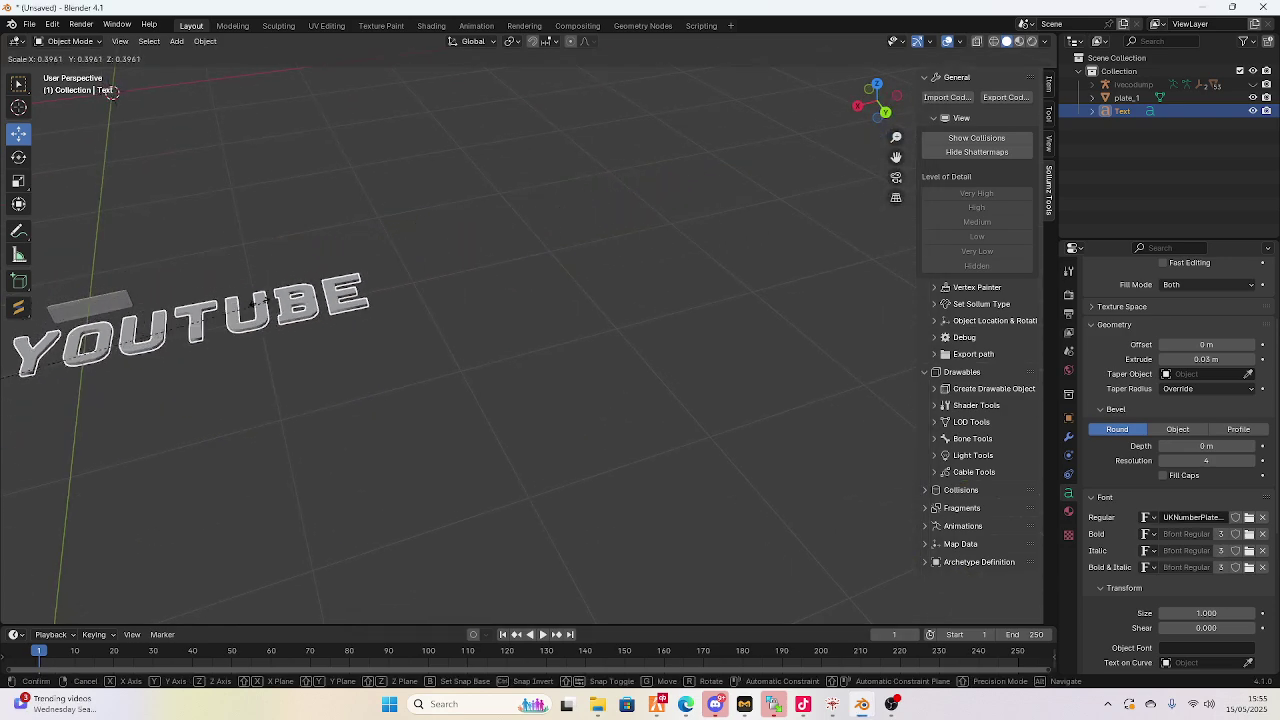
left_click(140, 307)
middle_click_drag(232, 280, 881, 156)
scroll(689, 257, "down", 3)
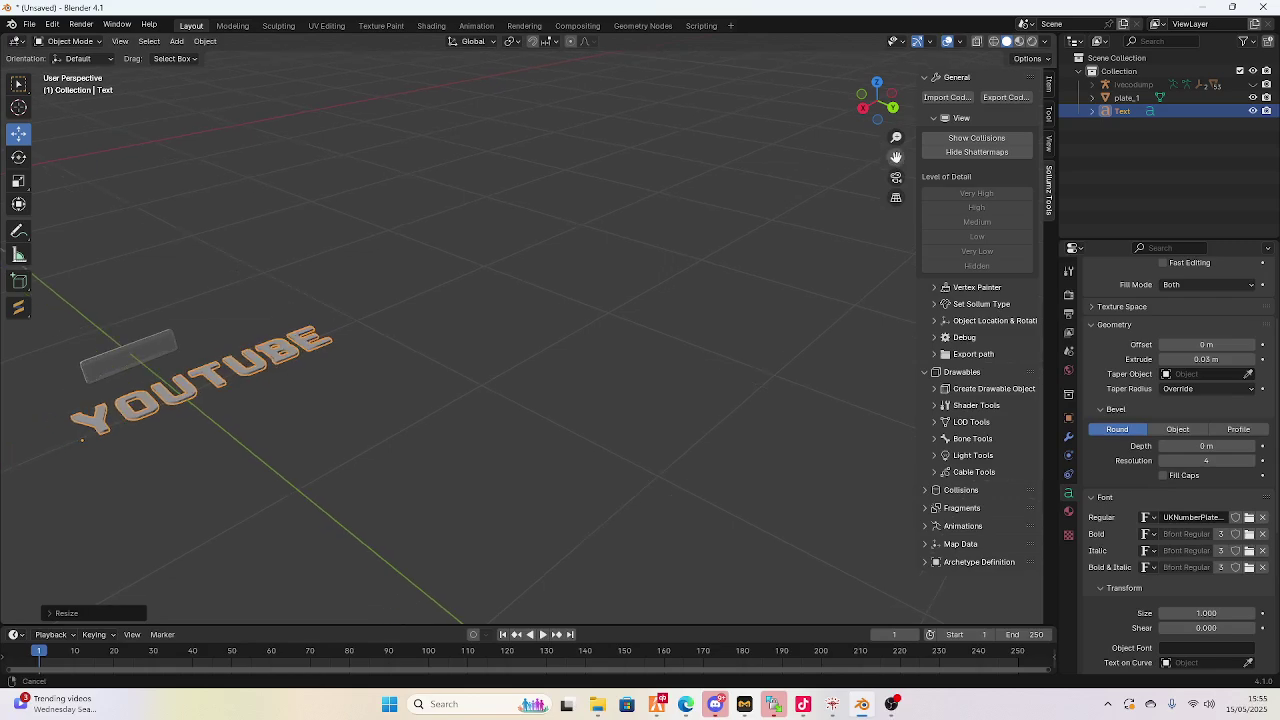
scroll(470, 270, "up", 5)
left_click(18, 157)
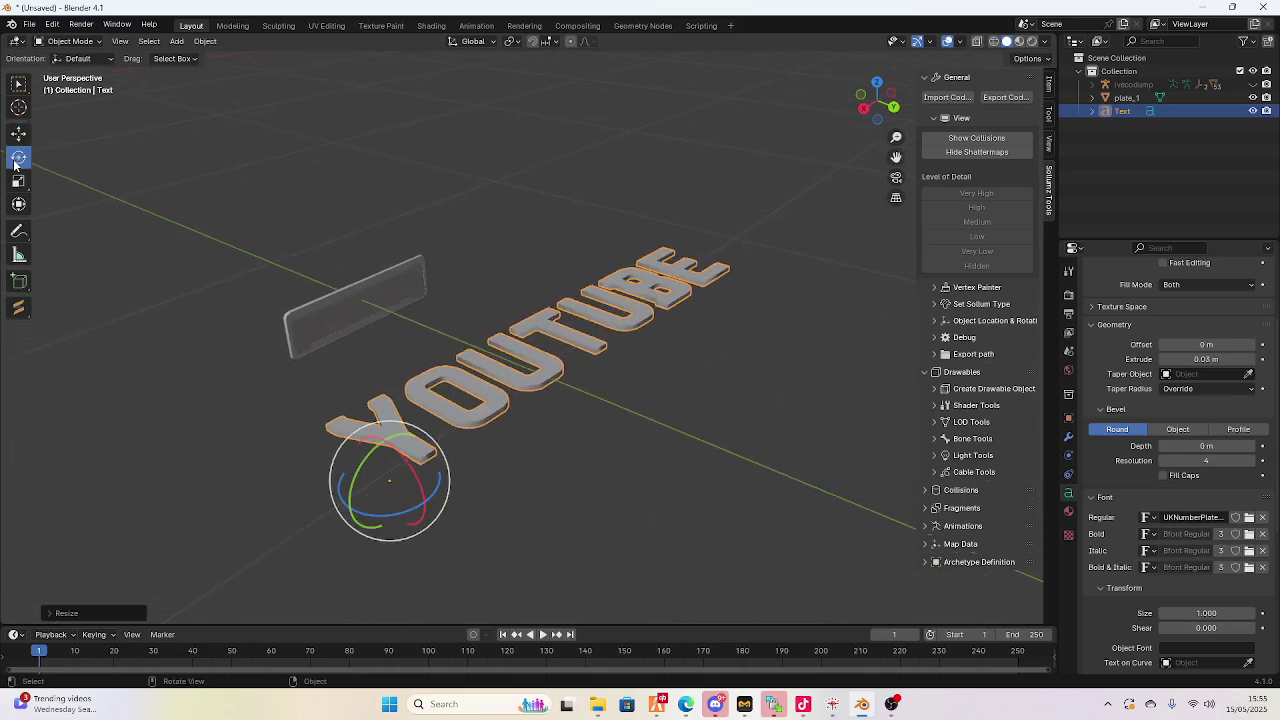
left_click(400, 512)
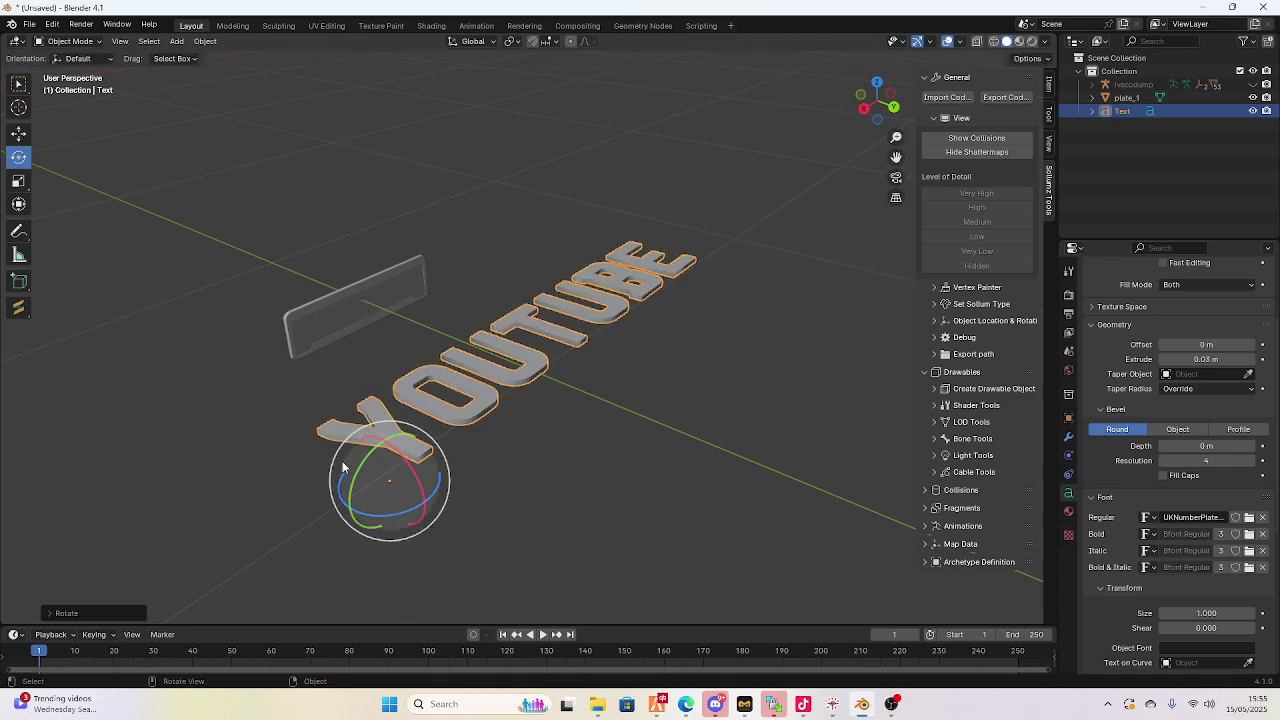
Move the text along Y and X to sit beside the plate, and scale it down to roughly the plate's width
left_click(18, 133)
key("s")
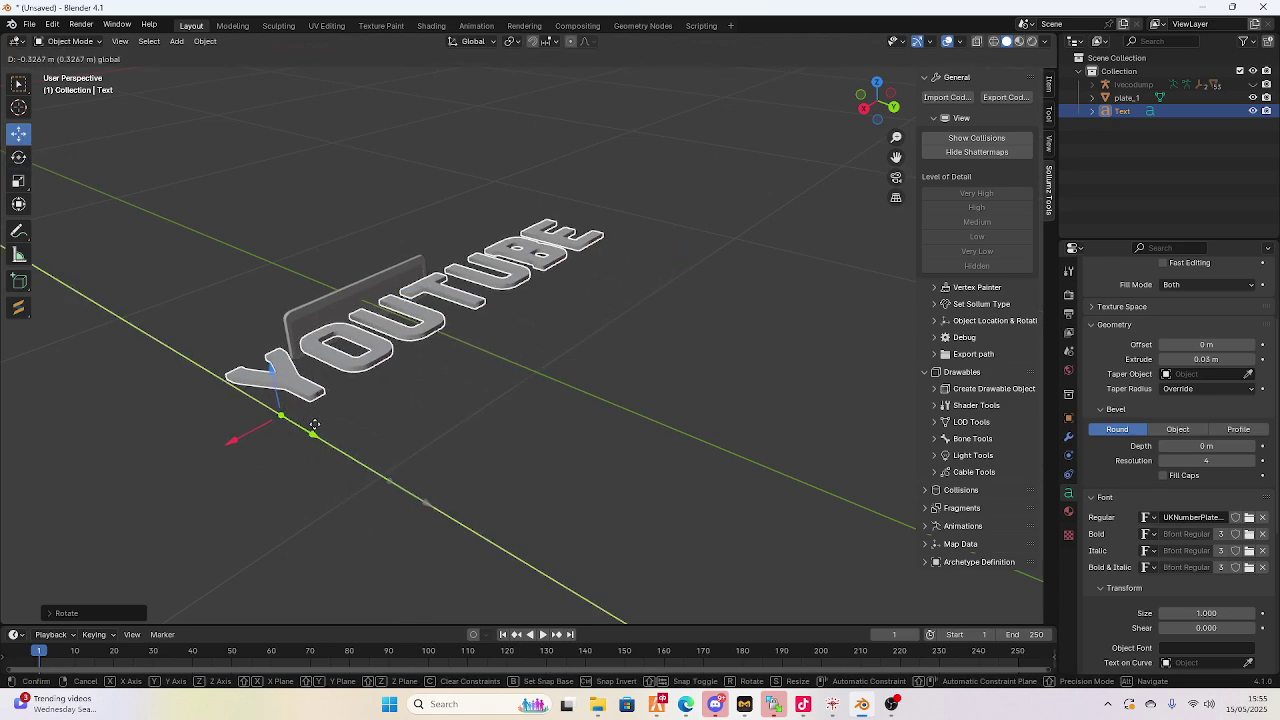
left_click(250, 362)
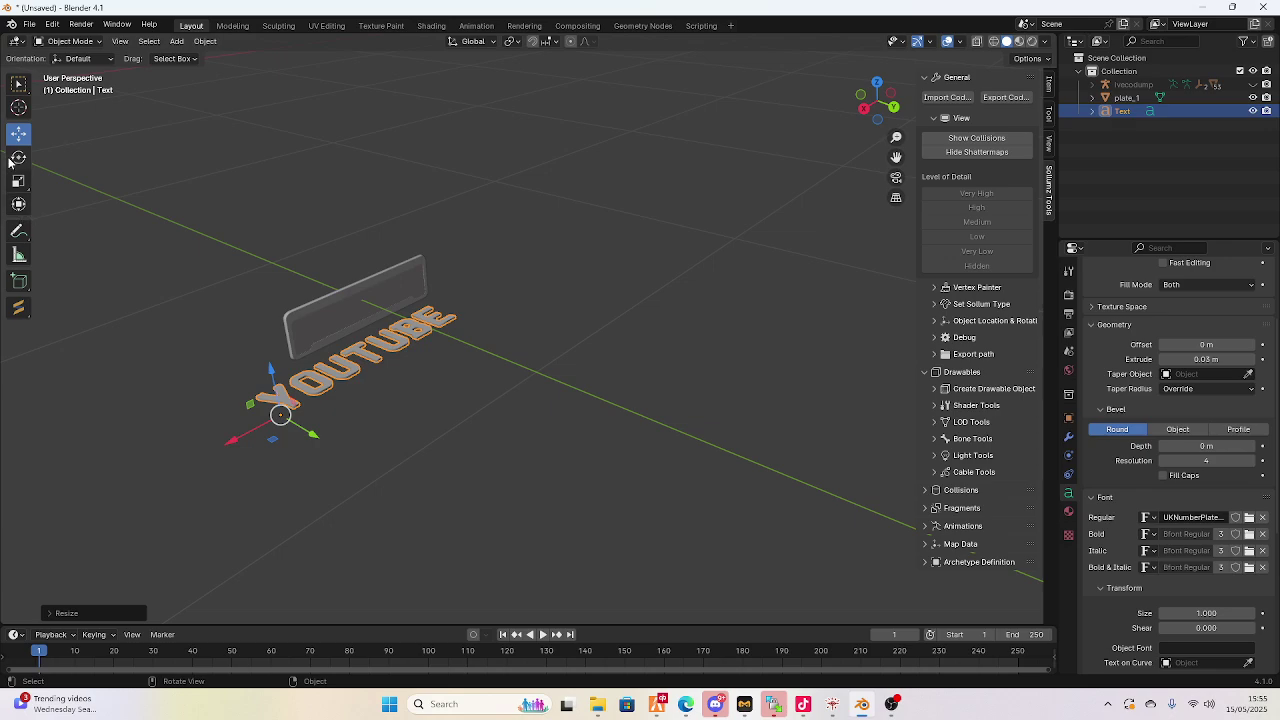
left_click_drag(230, 446, 288, 426)
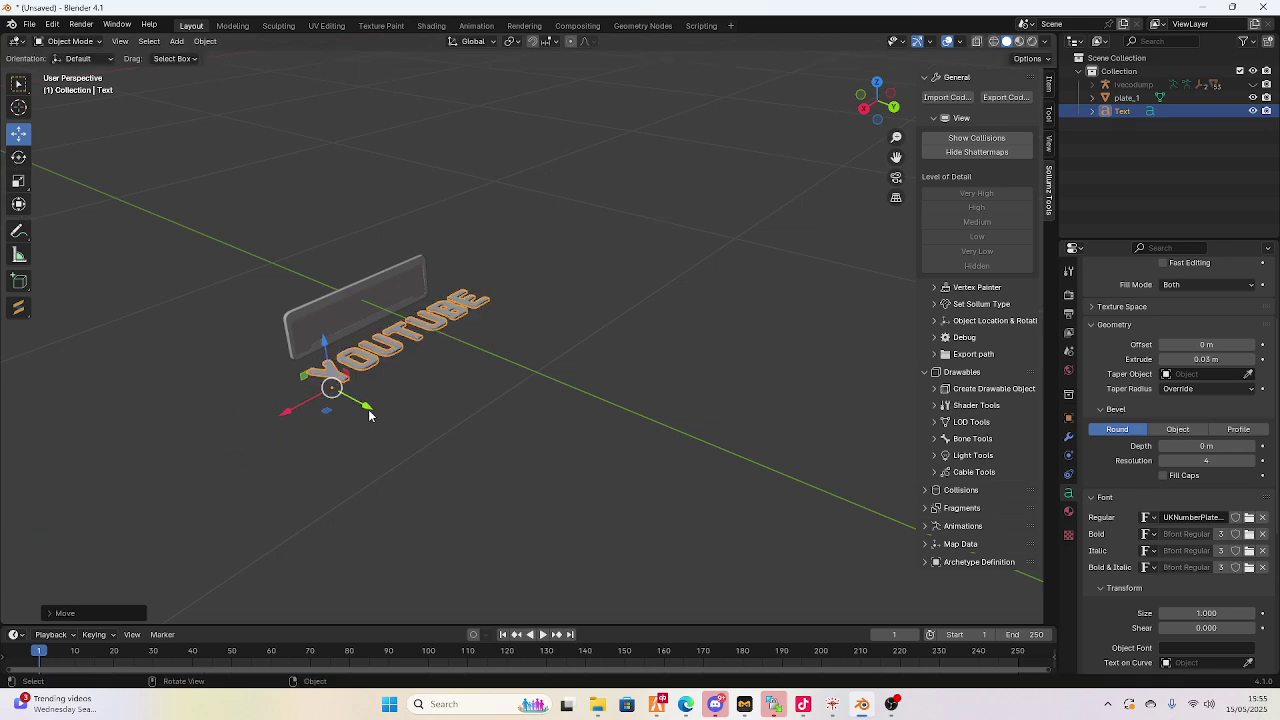
Rotate the YOUTUBE text about X so the lettering stands upright, facing outward like the plate
middle_click_drag(369, 414, 390, 389)
left_click(18, 157)
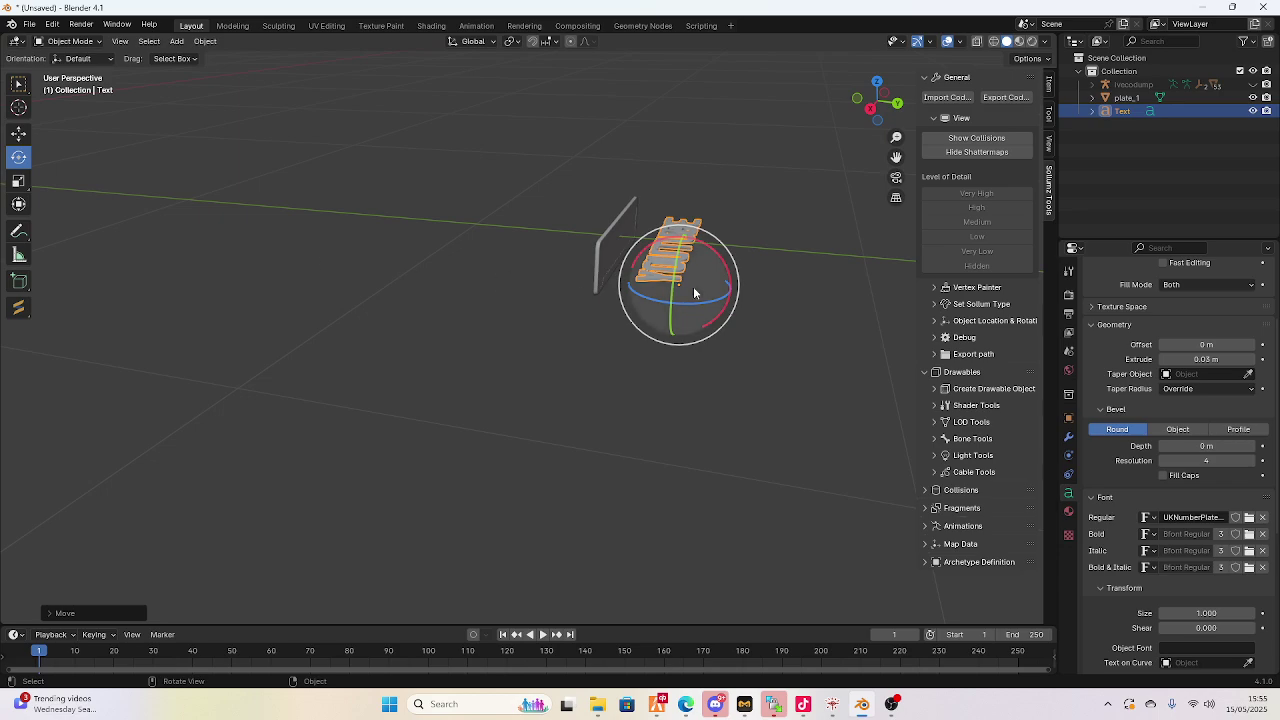
left_click_drag(702, 252, 800, 363)
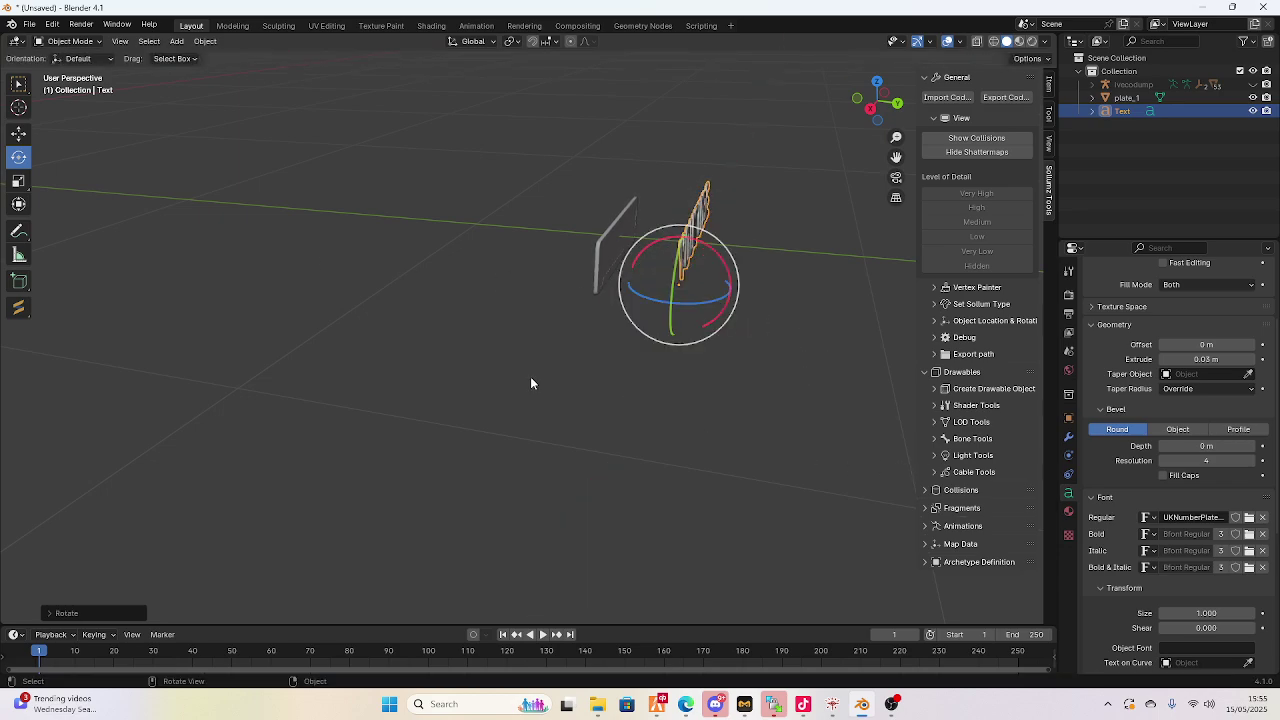
Move the upright text along Y until it sits just in front of the plate's face
left_click(18, 135)
left_click_drag(896, 157, 734, 306)
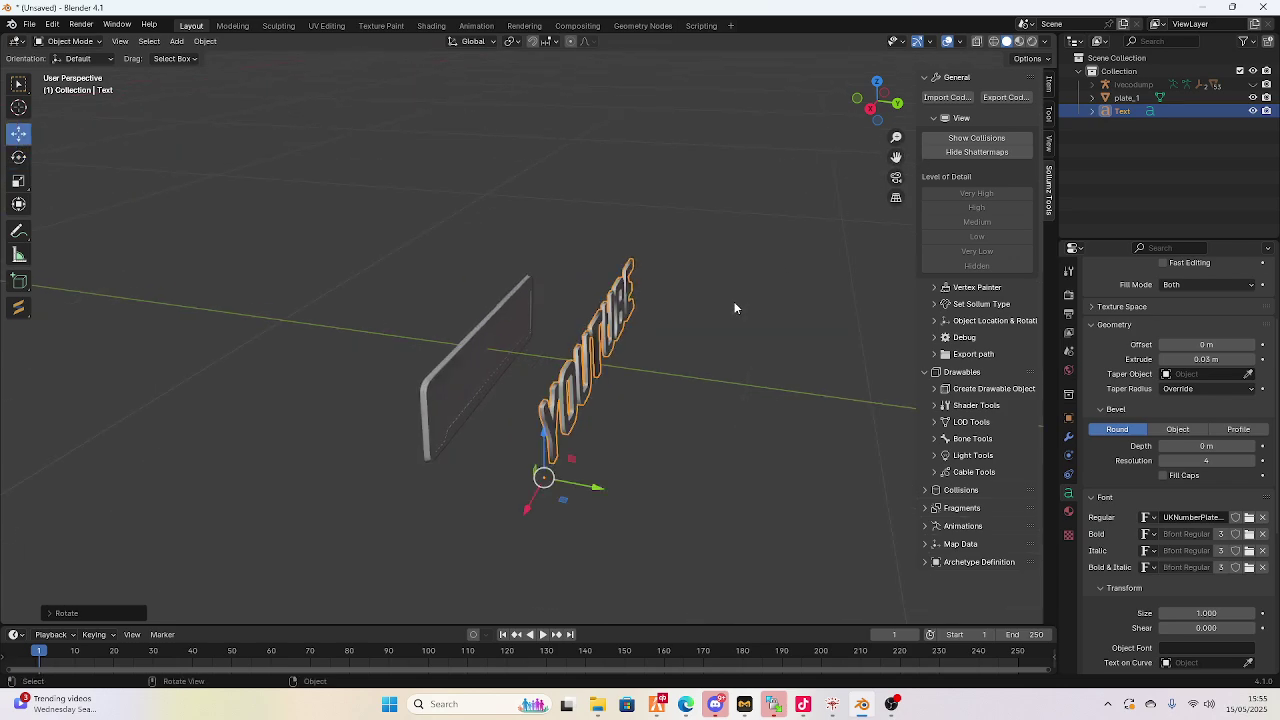
scroll(722, 299, "up", 4)
scroll(541, 212, "down", 3)
middle_click_drag(543, 214, 711, 330)
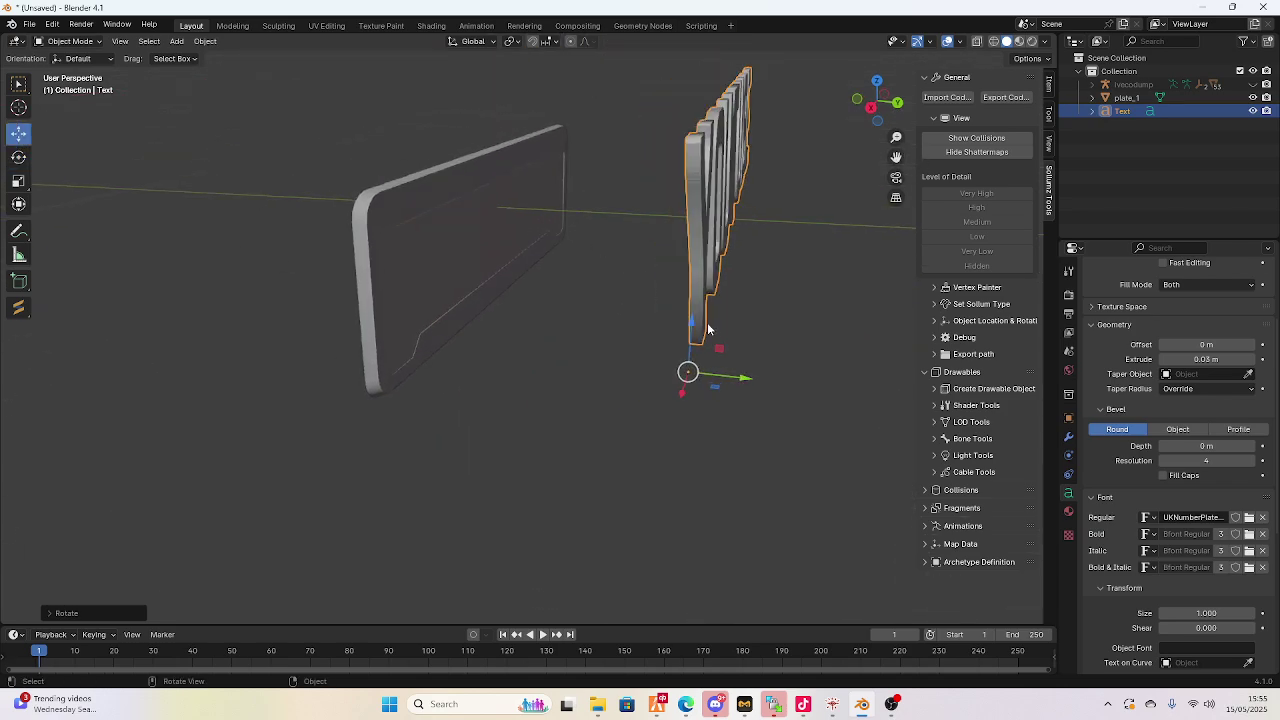
left_click_drag(735, 368, 440, 335)
left_click_drag(420, 293, 420, 293)
Tilt the text slightly about X toward the plate's slope and scale it down further to fit the plate's height
left_click(18, 157)
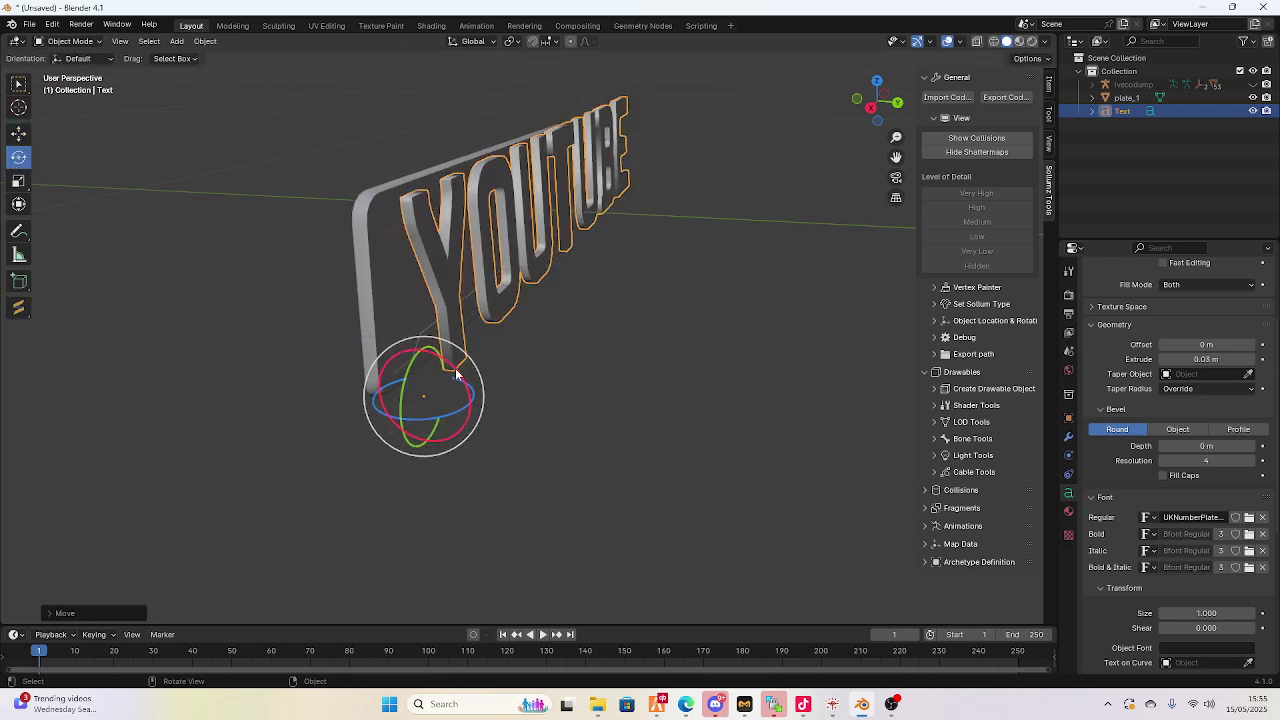
left_click_drag(456, 374, 466, 377)
key("s")
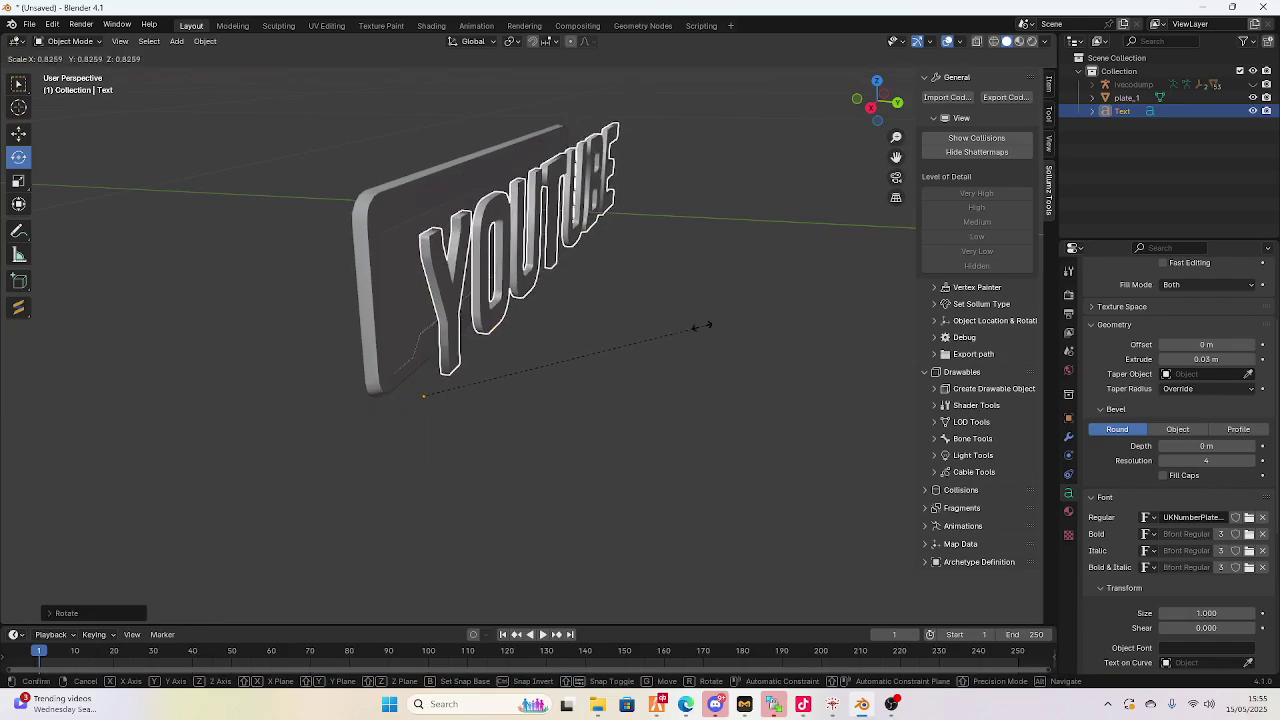
left_click(655, 352)
Reposition the text against the plate's face and rotate it slightly to align with the plate's edges
left_click(20, 134)
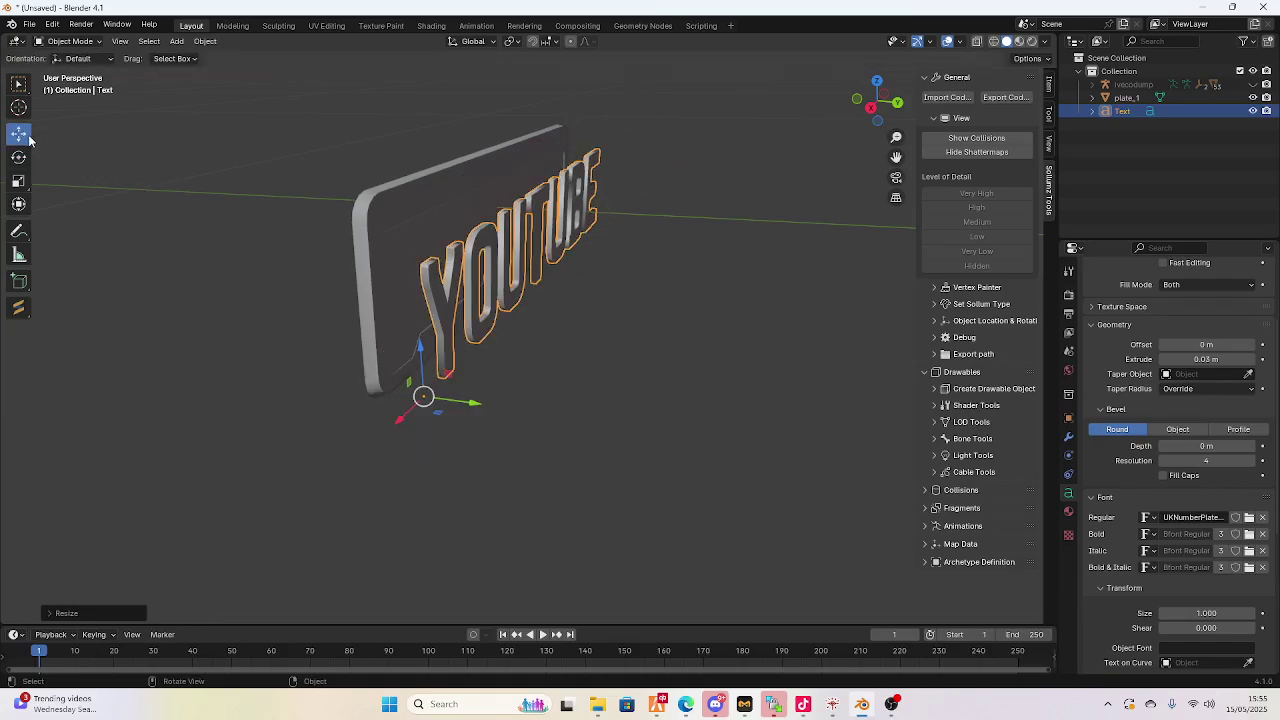
key("g")
left_click(428, 397)
middle_click_drag(428, 397, 500, 371, "shift")
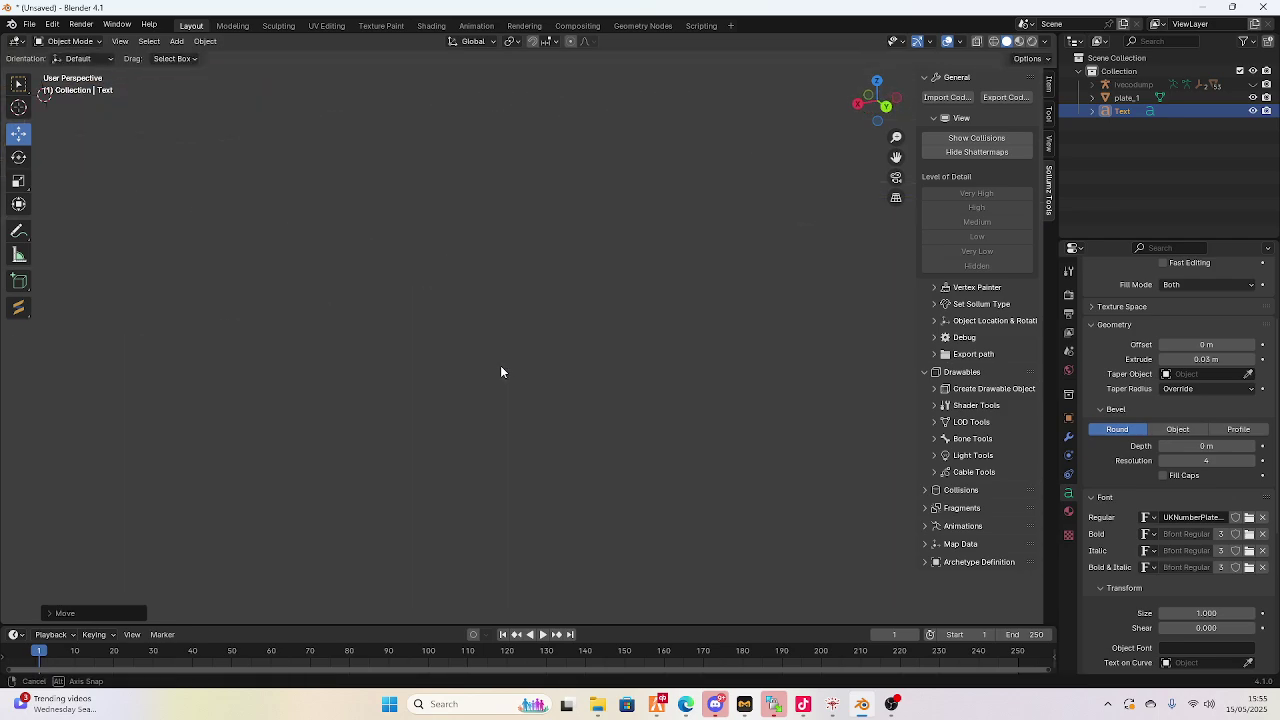
left_click_drag(896, 157, 706, 209)
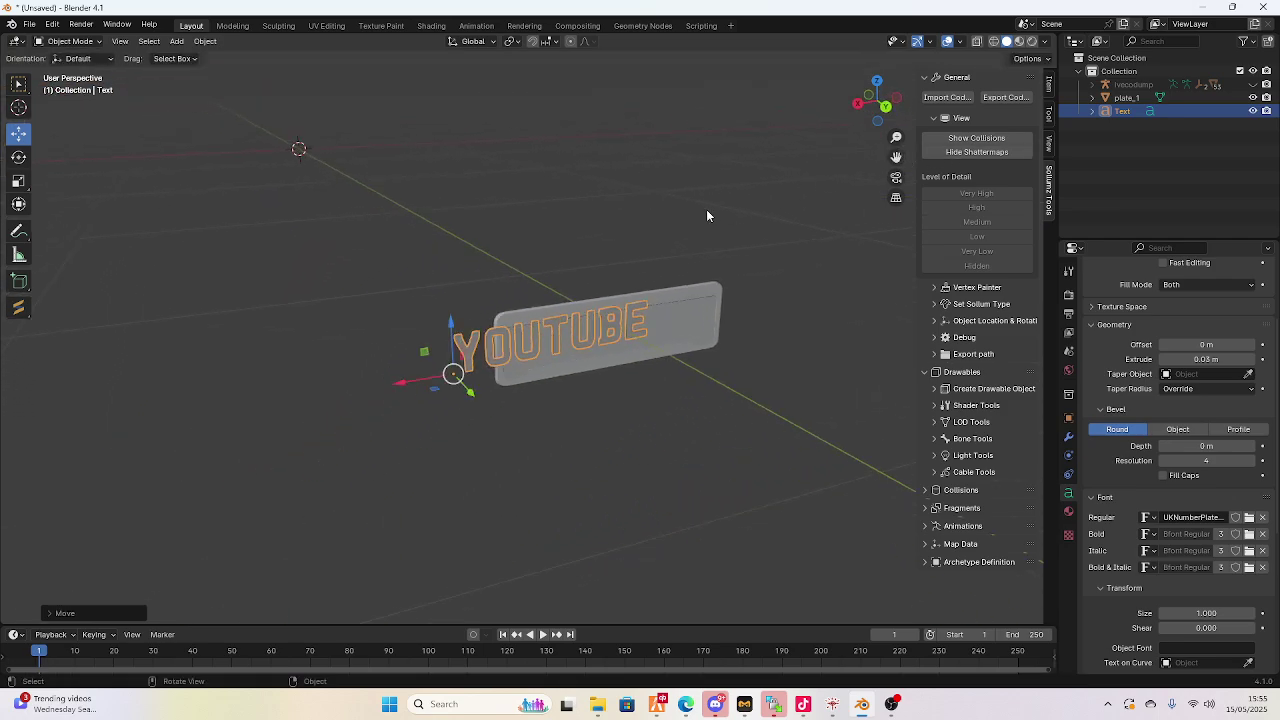
scroll(700, 207, "up", 3)
middle_click_drag(693, 210, 197, 208)
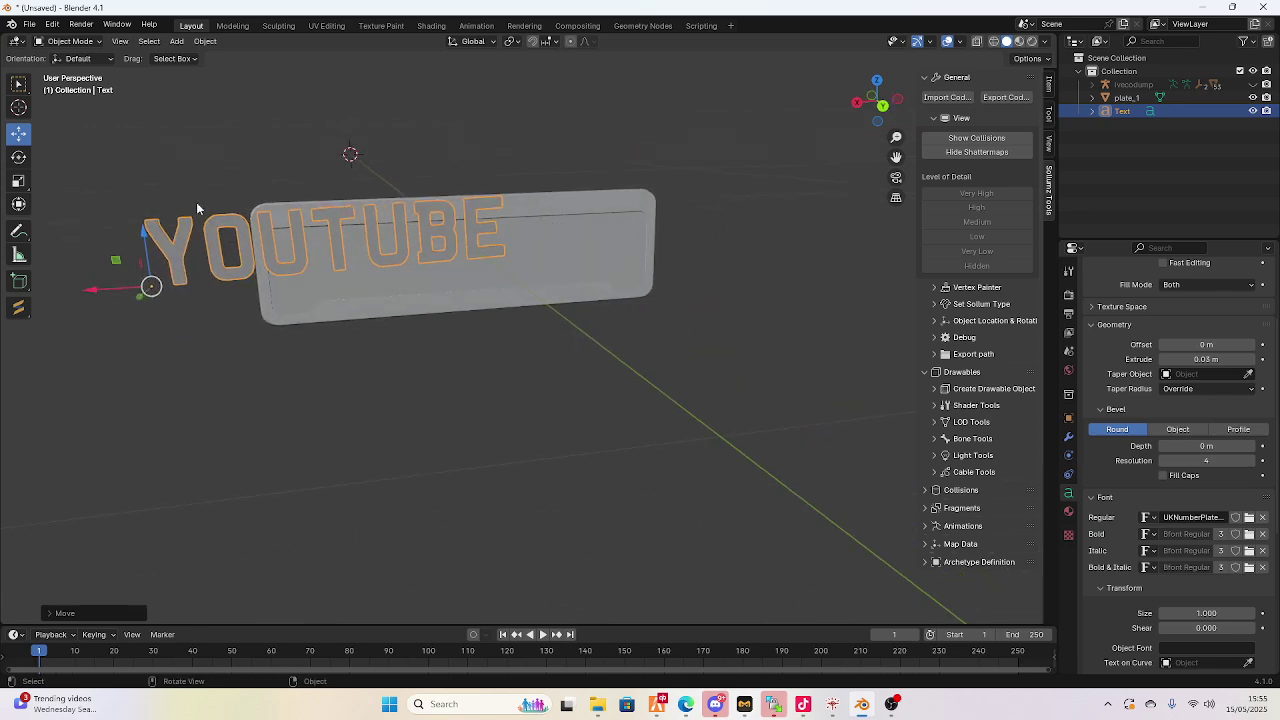
left_click(19, 158)
left_click_drag(167, 246, 166, 236)
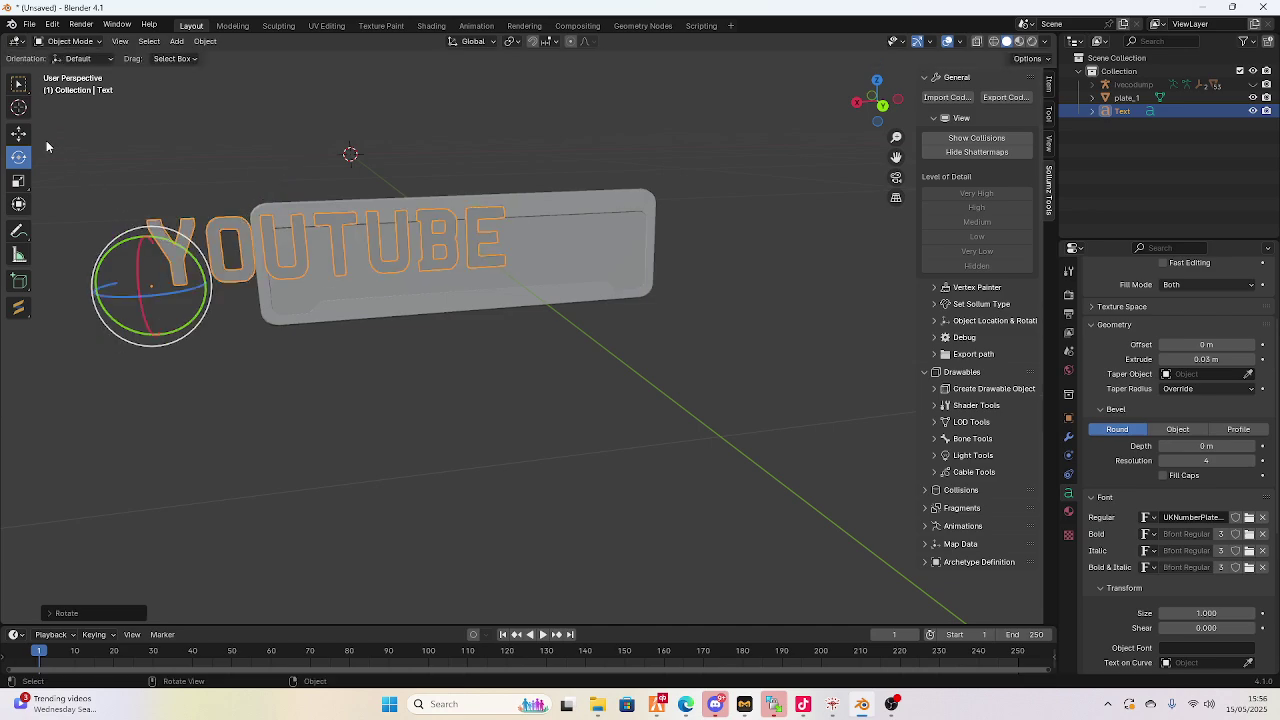
Move the text along X to the middle of the plate's face and scale it down slightly to fit inside the border
left_click(19, 133)
left_click_drag(102, 293, 246, 291)
left_click_drag(280, 228, 283, 232)
key("s")
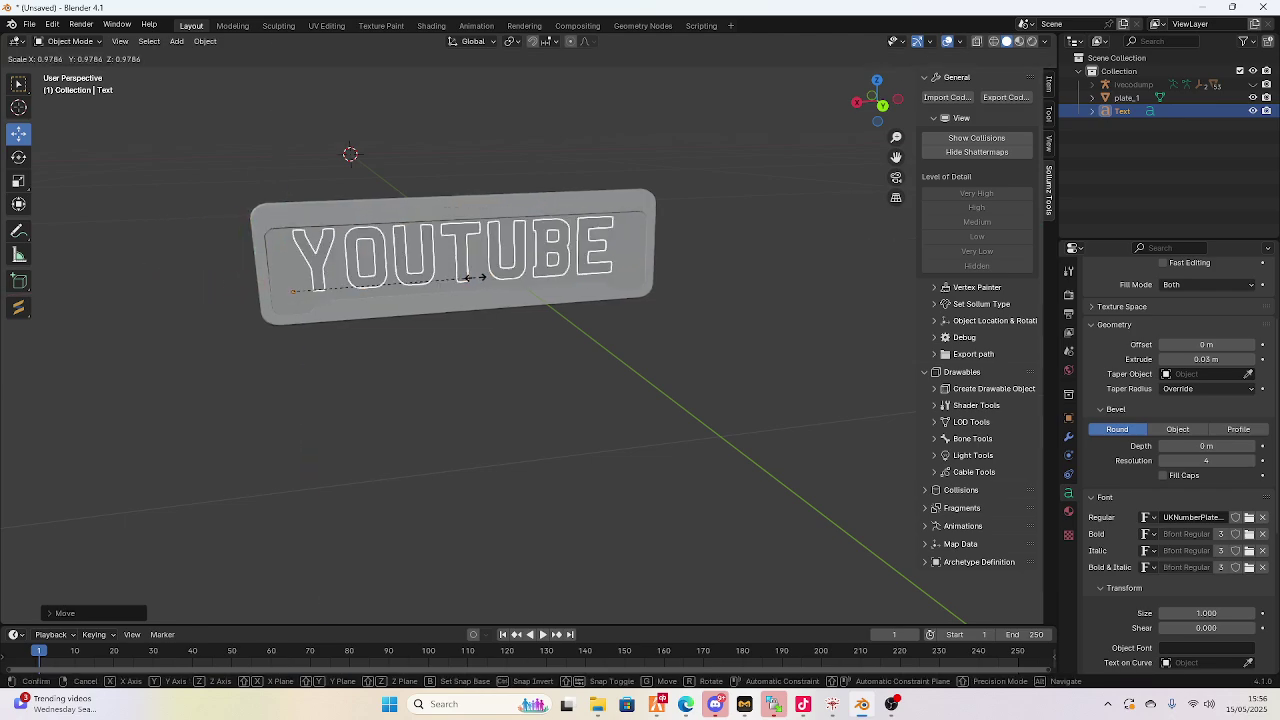
left_click(466, 276)
Select the plate and set its X rotation to 0°
left_click(466, 294)
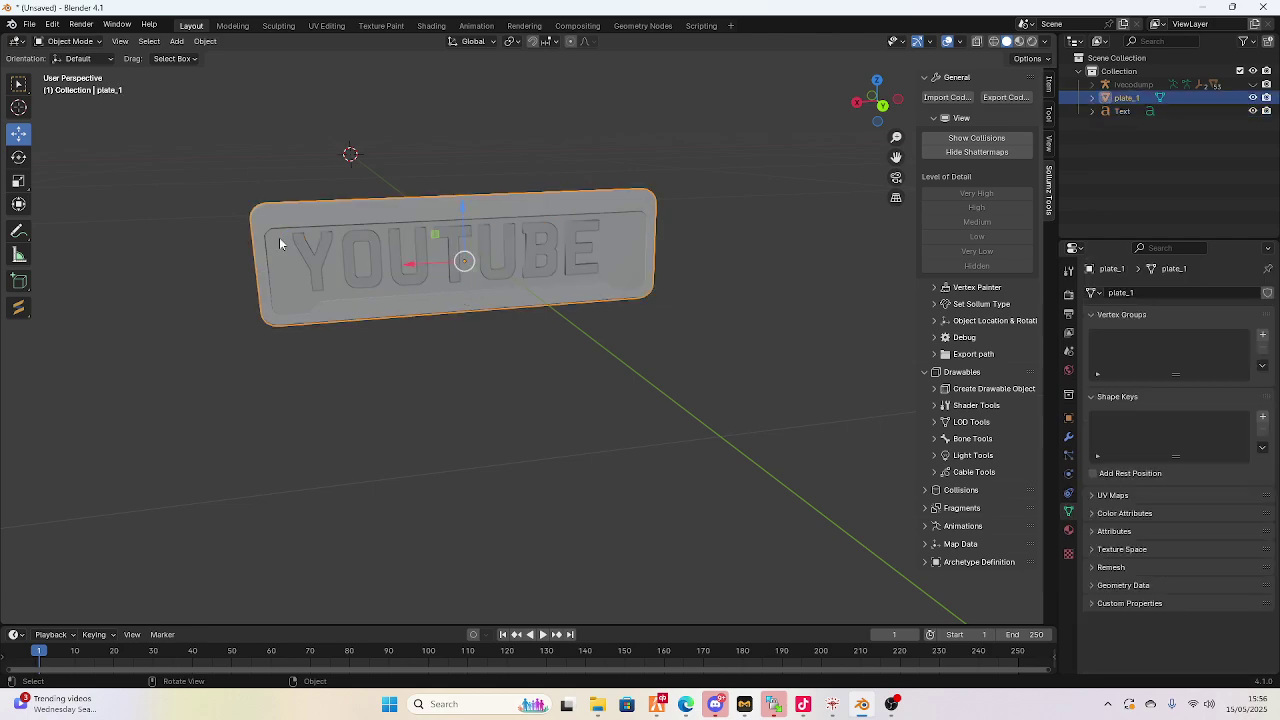
left_click(19, 157)
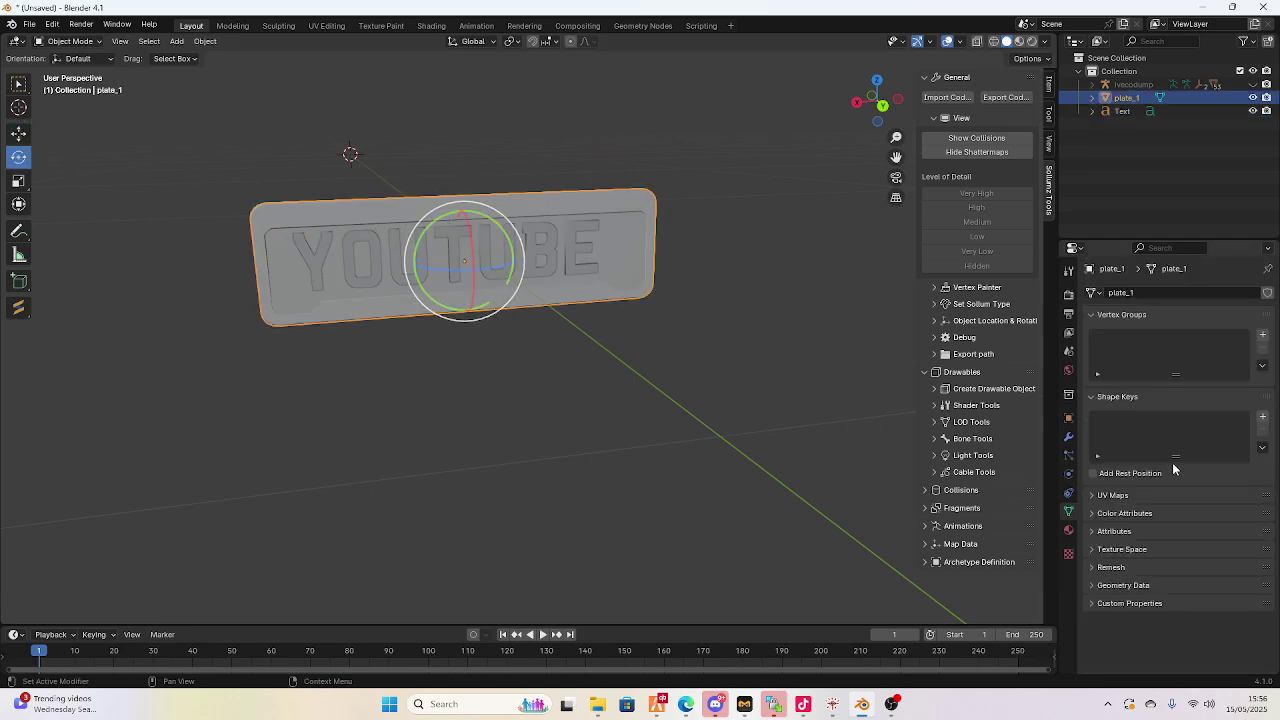
left_click(1069, 530)
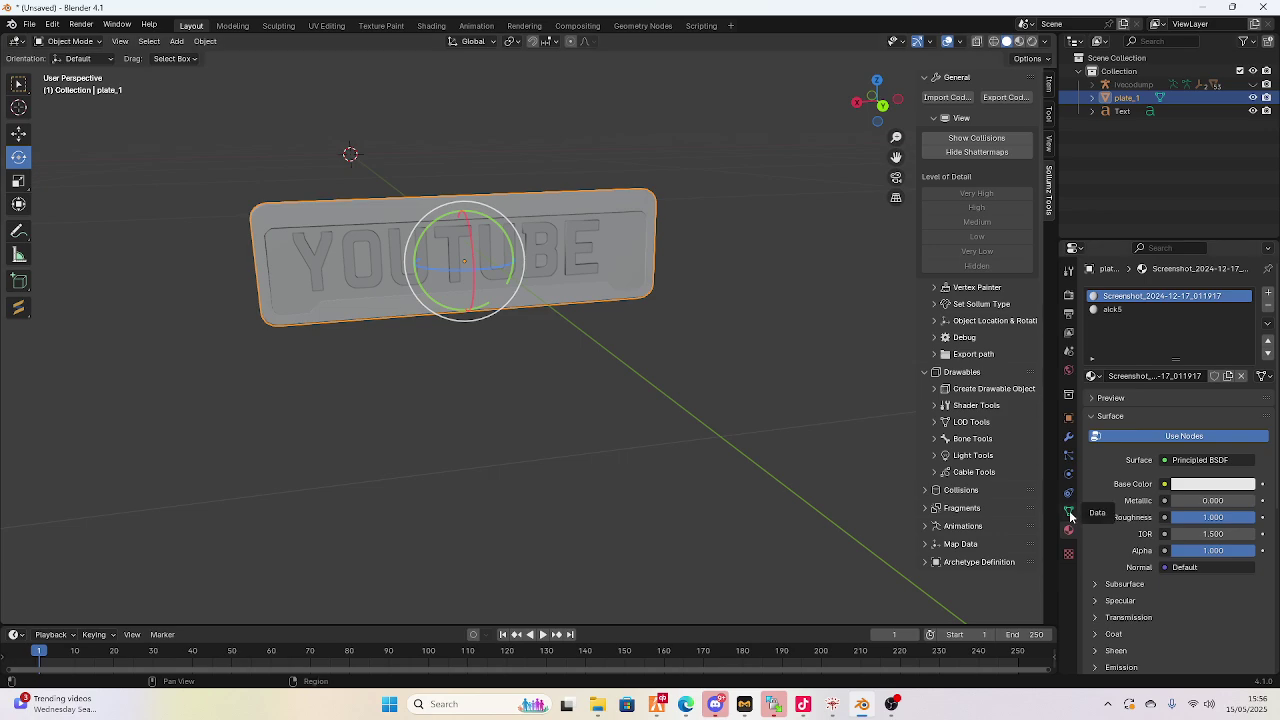
left_click(1069, 418)
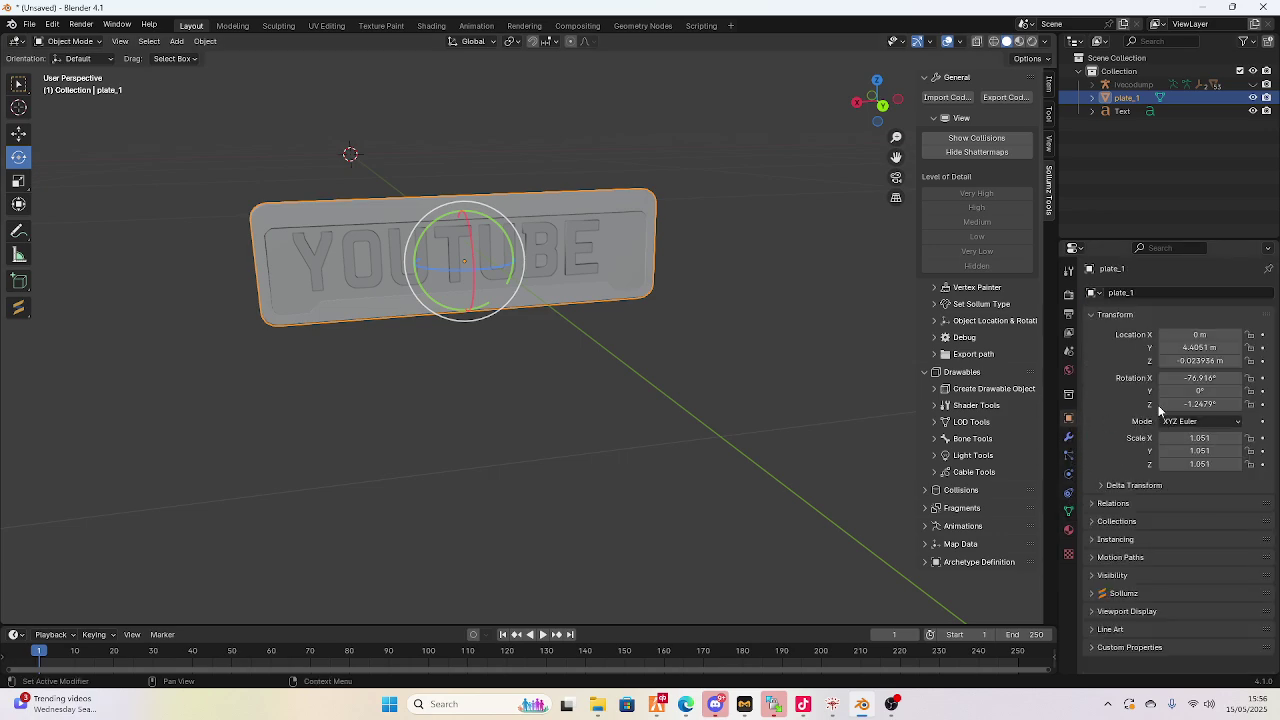
left_click(1206, 377)
type("0")
key("Return")
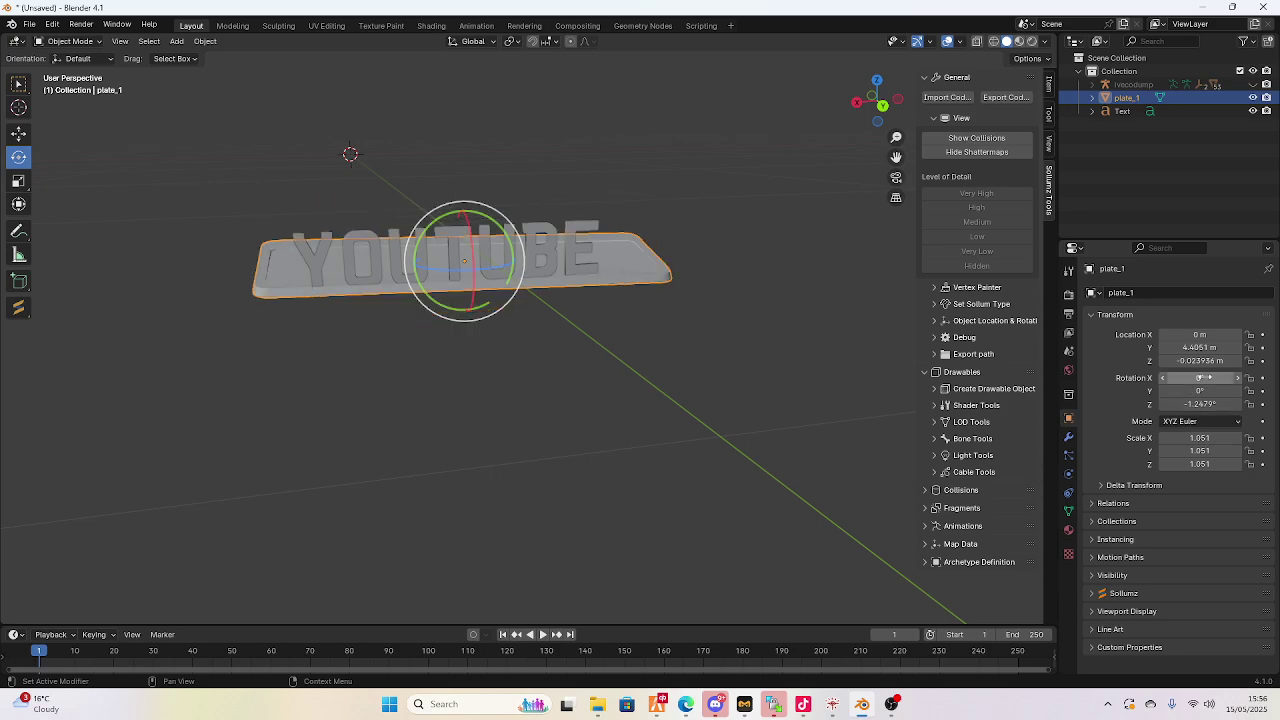
Undo the reset of the plate's X rotation
left_click(1206, 377)
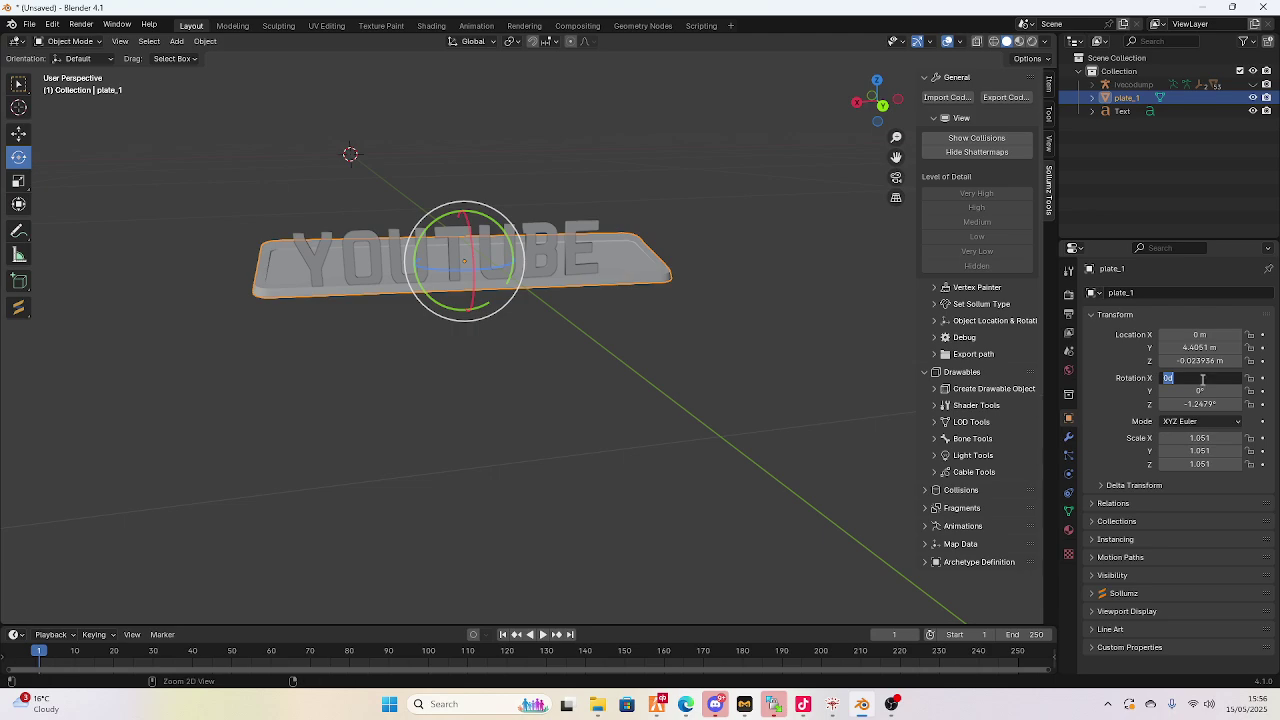
key("Escape")
key("ctrl+z")
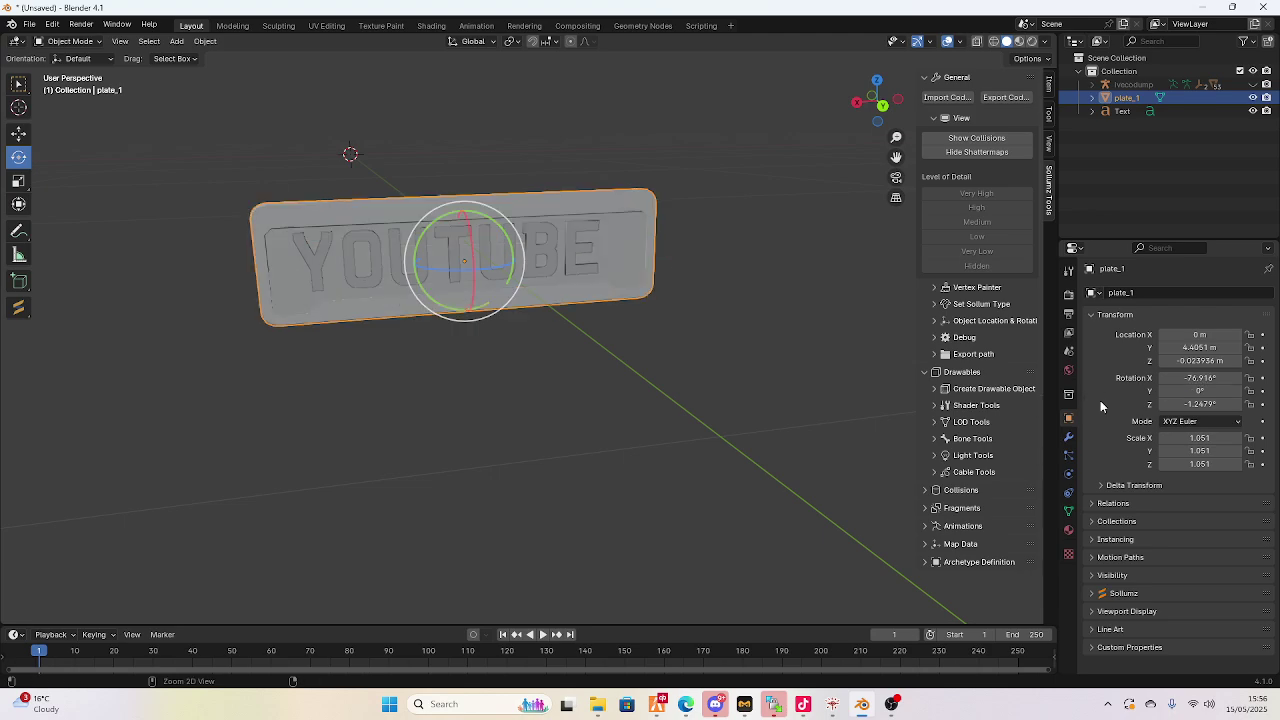
key("ctrl+z")
Turn the plate about half a turn, and set its Z rotation to 180° and its Y rotation to 0°
middle_click_drag(825, 360, 459, 272)
left_click(459, 272)
left_click_drag(350, 268, 230, 571)
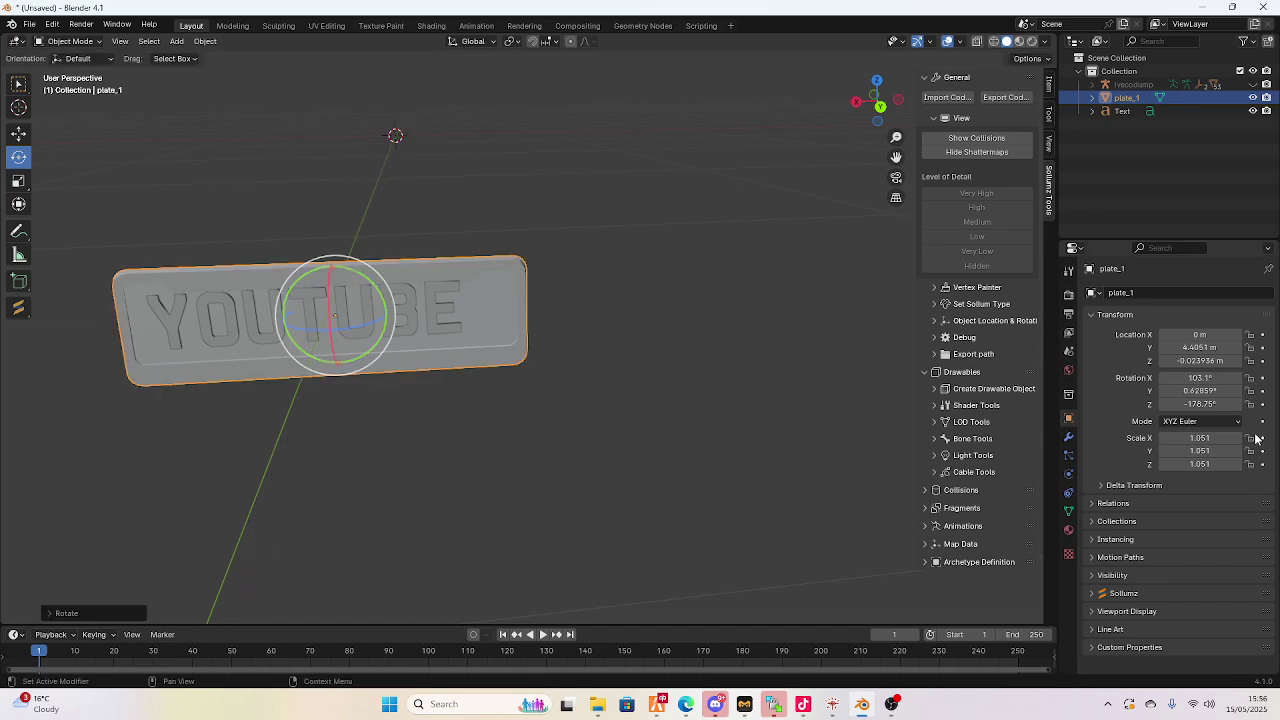
left_click(1208, 404)
key("BackSpace")
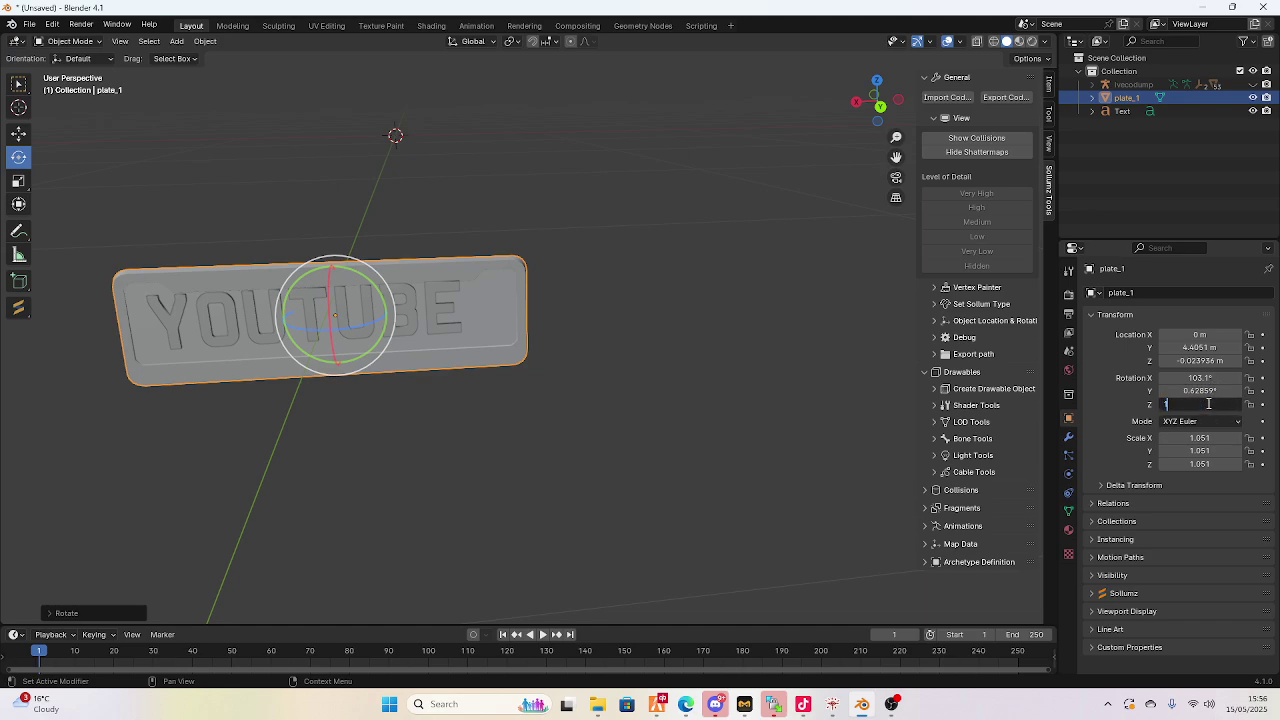
type("180")
key("Return")
left_click(1218, 391)
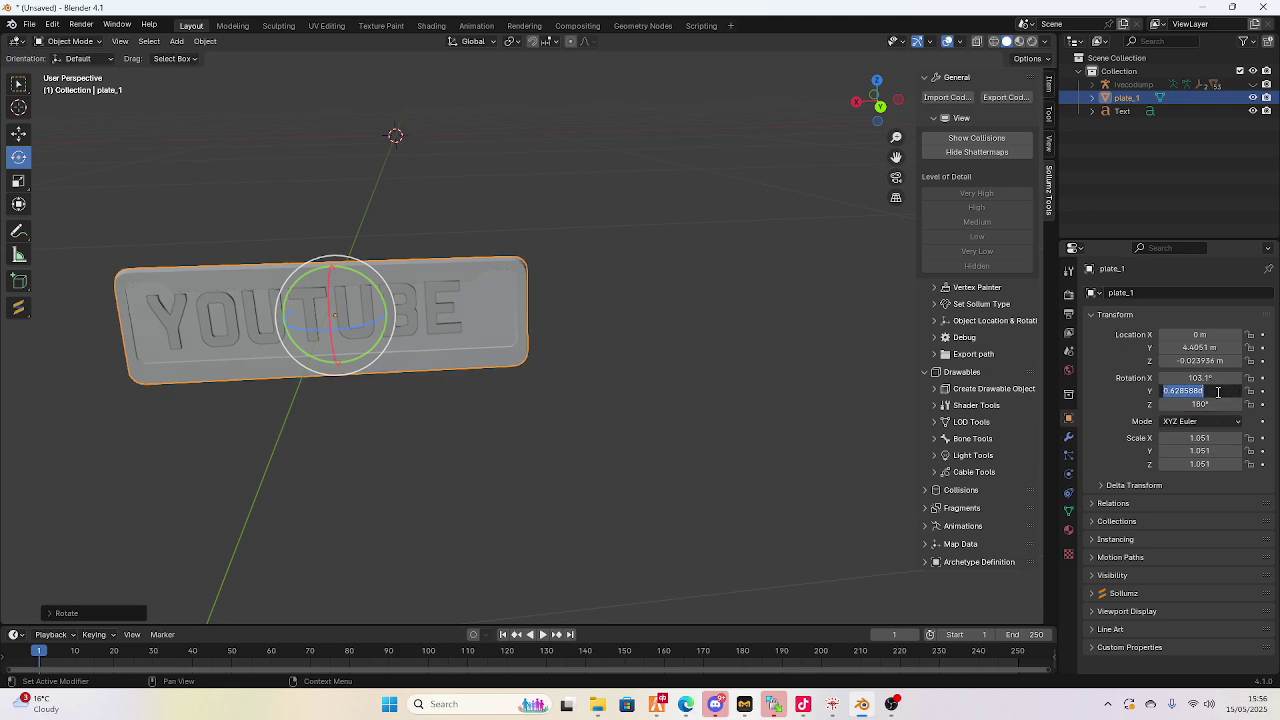
key("Return")
Try setting the plate's X rotation to 0° and undo it
left_click(1216, 379)
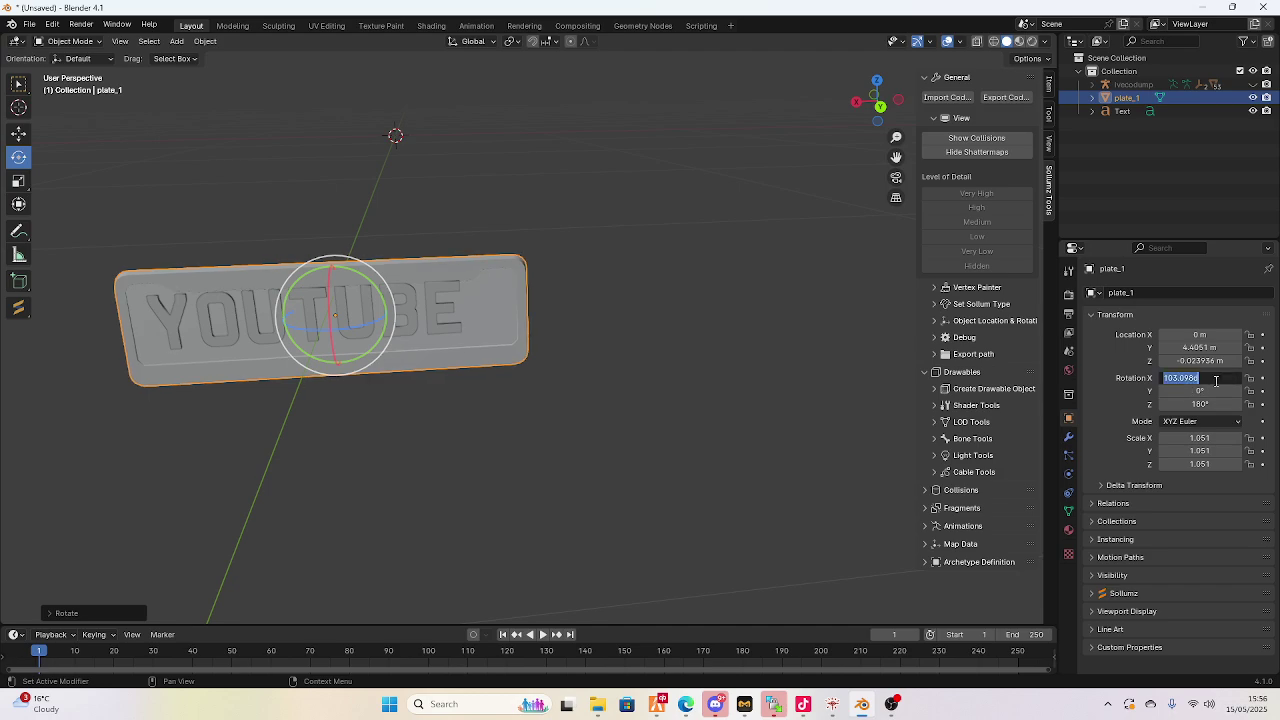
type("0")
key("Return")
key("ctrl+z")
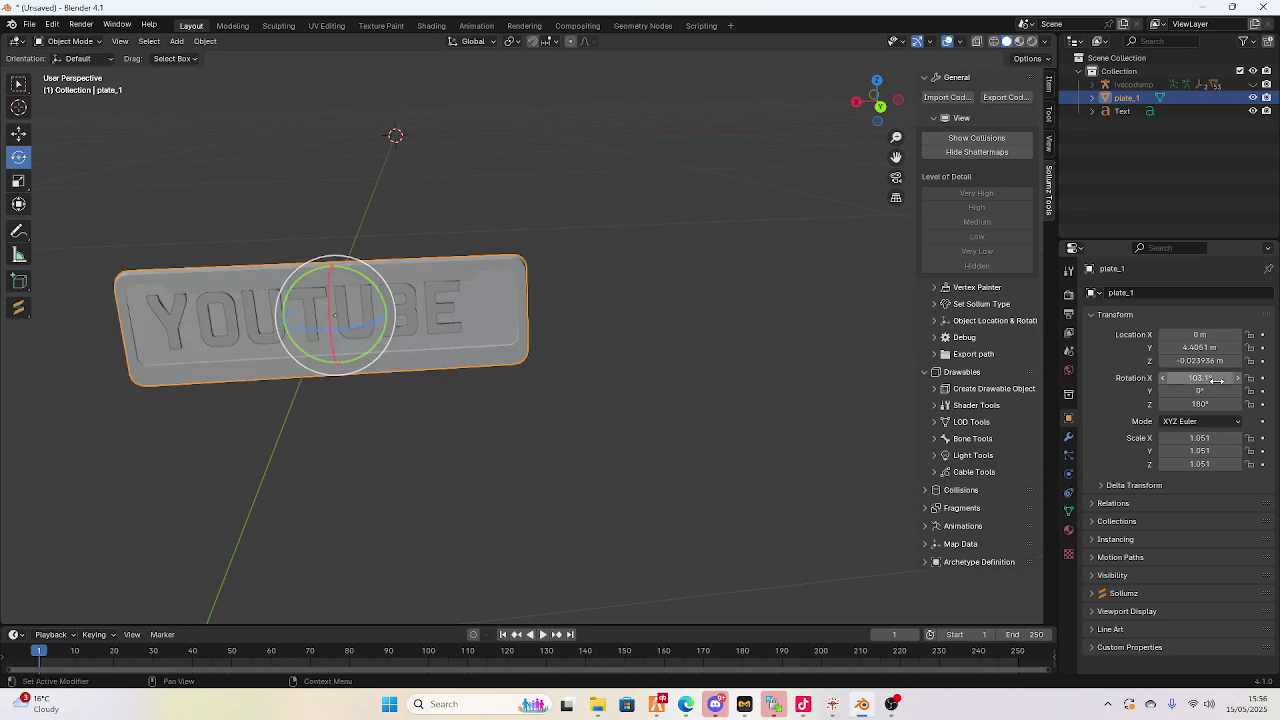
Select the YOUTUBE text and lower it along Z to about -0.046 m
mouse_move(603, 352)
middle_mouse_down()
mouse_move(606, 327)
mouse_move(613, 343)
middle_mouse_up()
left_click(443, 194)
middle_click_drag(443, 194, 466, 234)
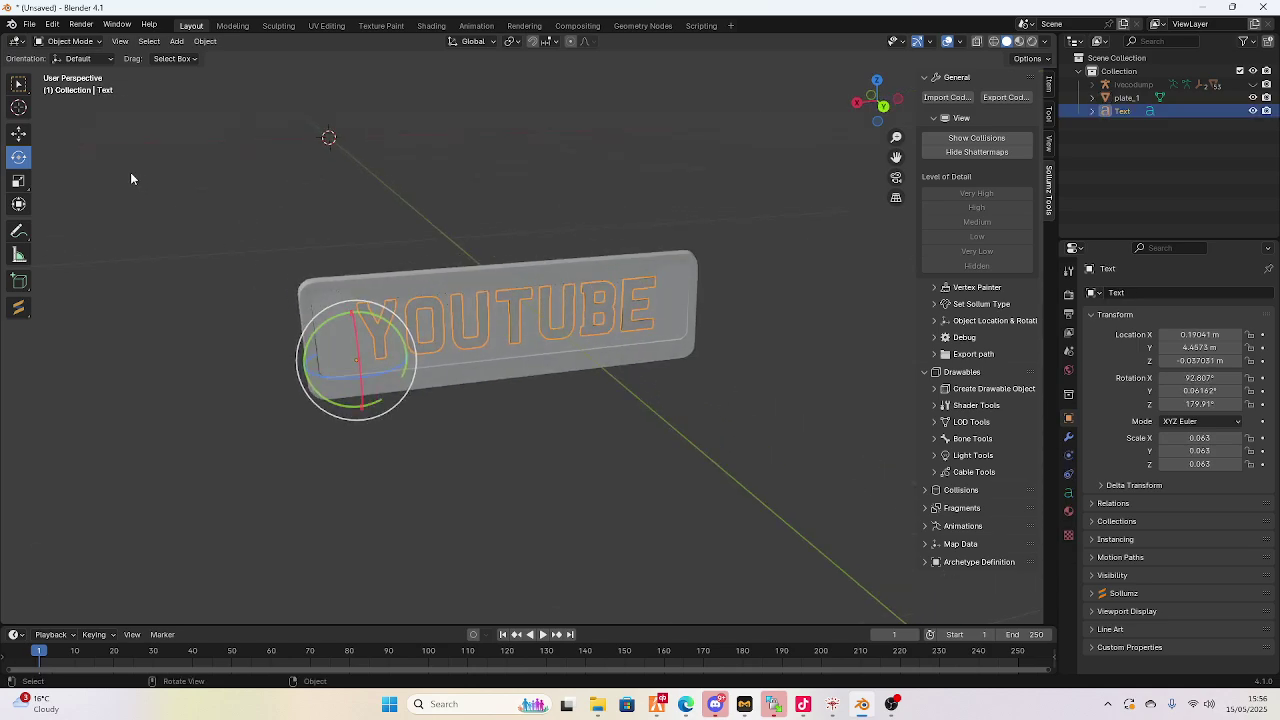
left_click(21, 136)
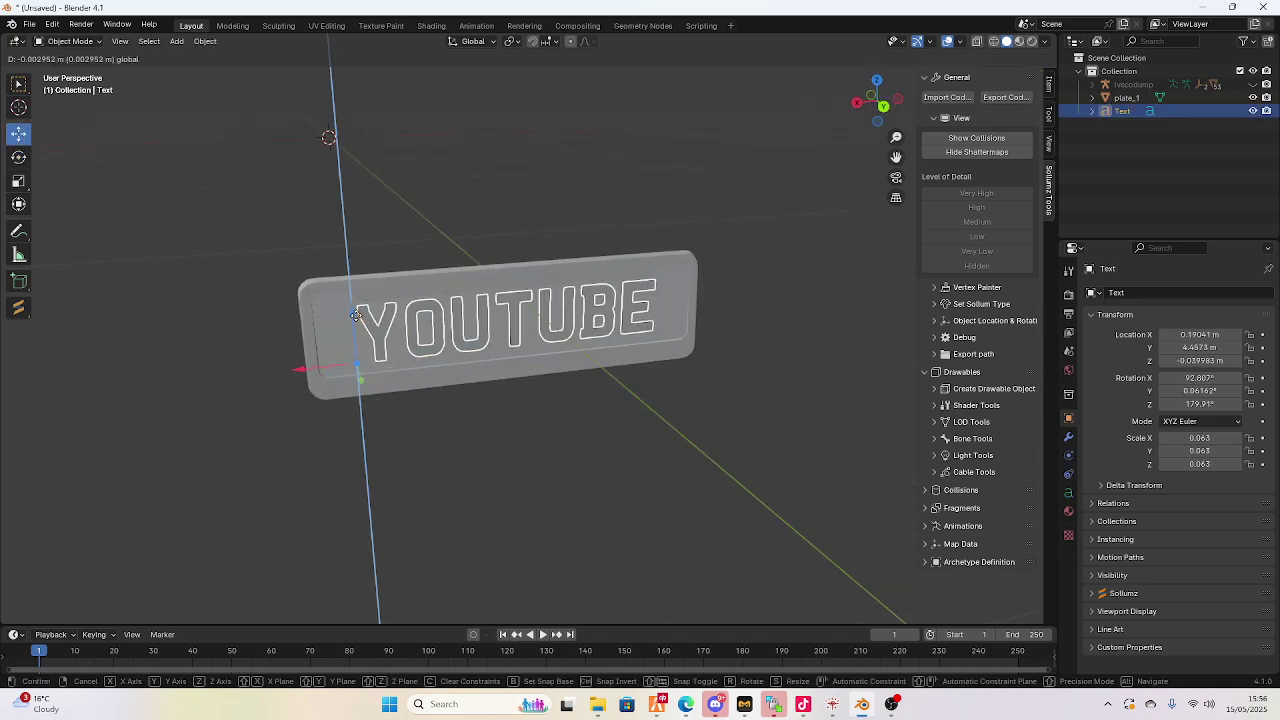
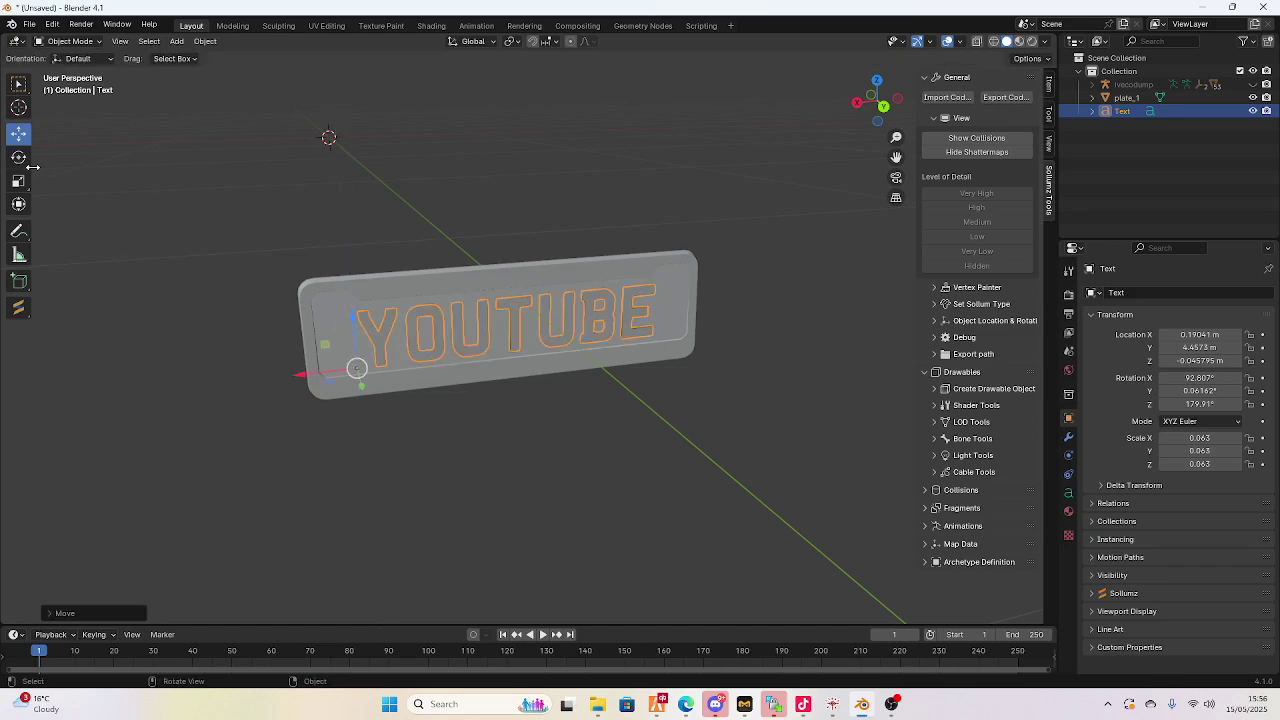
Tilt the text about X to about 87.7° and move it along Y to about 4.405 m, against the plate's face
middle_click_drag(893, 156, 754, 294)
left_click_drag(837, 291, 826, 280)
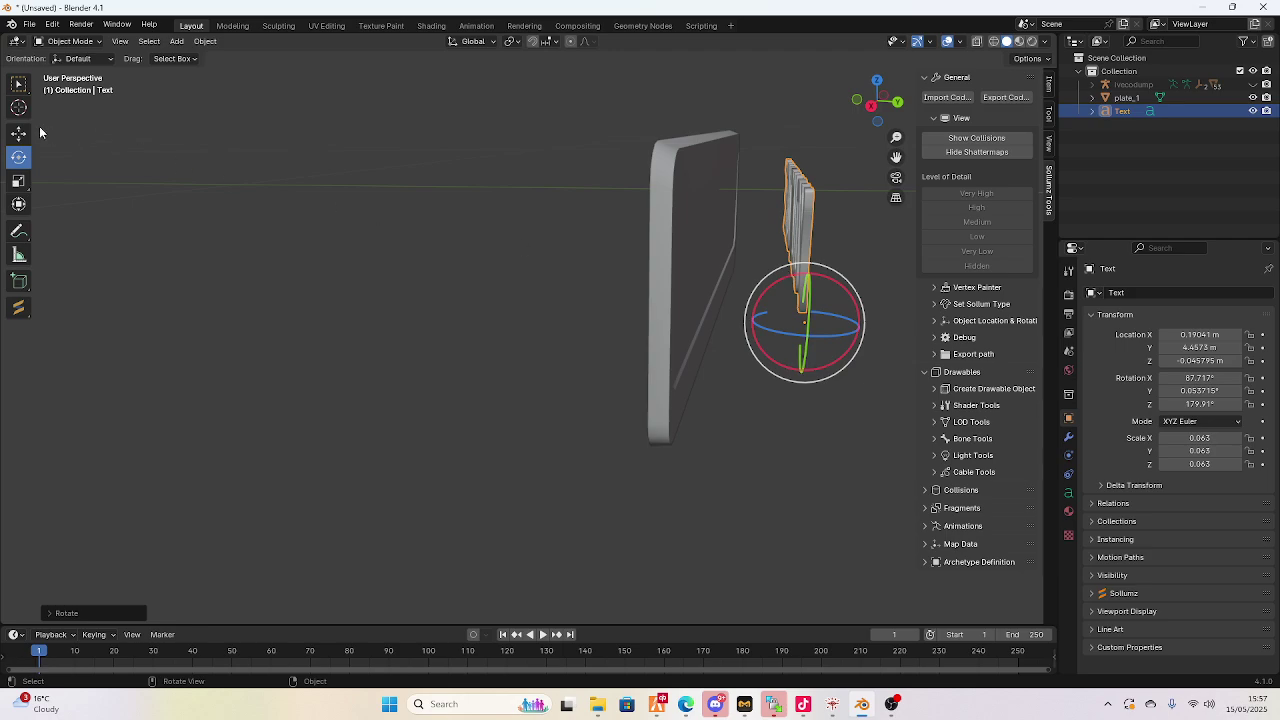
left_click(19, 133)
left_click_drag(870, 337, 747, 336)
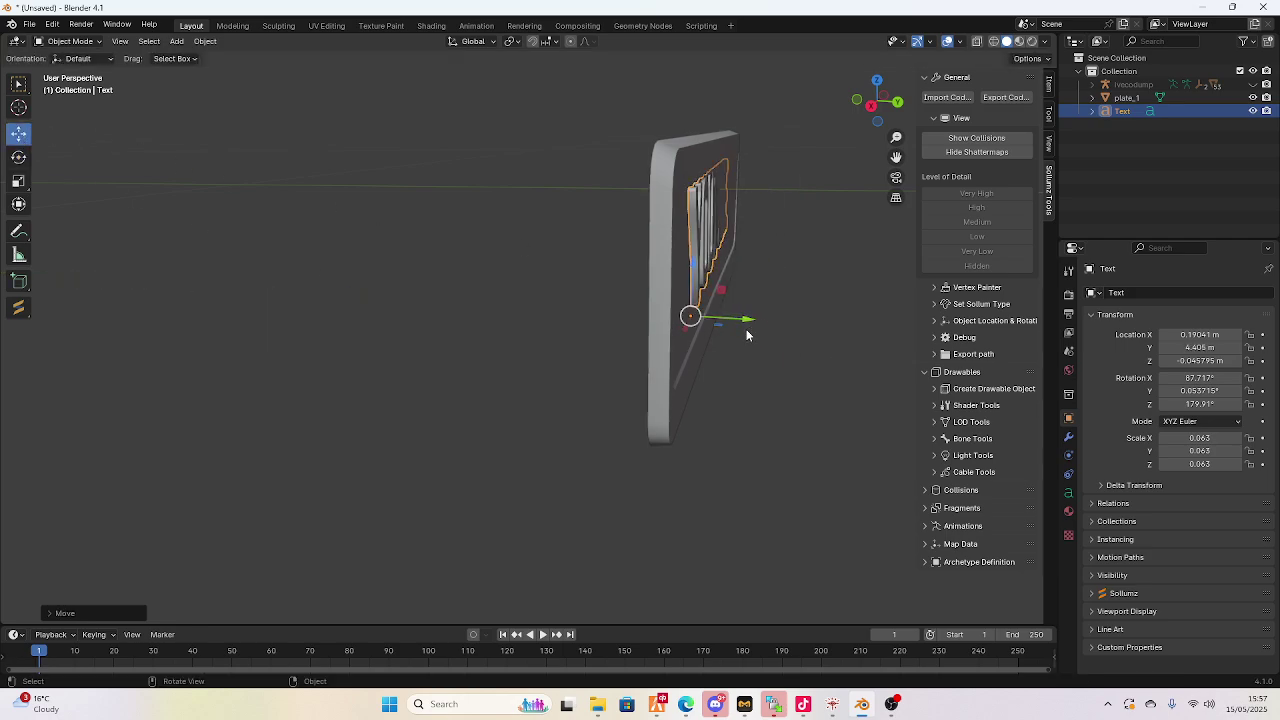
Rotate the text slightly about Z to follow the plate's face and lower it along Z to about -0.057 m
left_click(19, 157)
left_click_drag(723, 330, 713, 325)
left_click(19, 133)
middle_click_drag(25, 138, 699, 260)
scroll(414, 312, "up", 2)
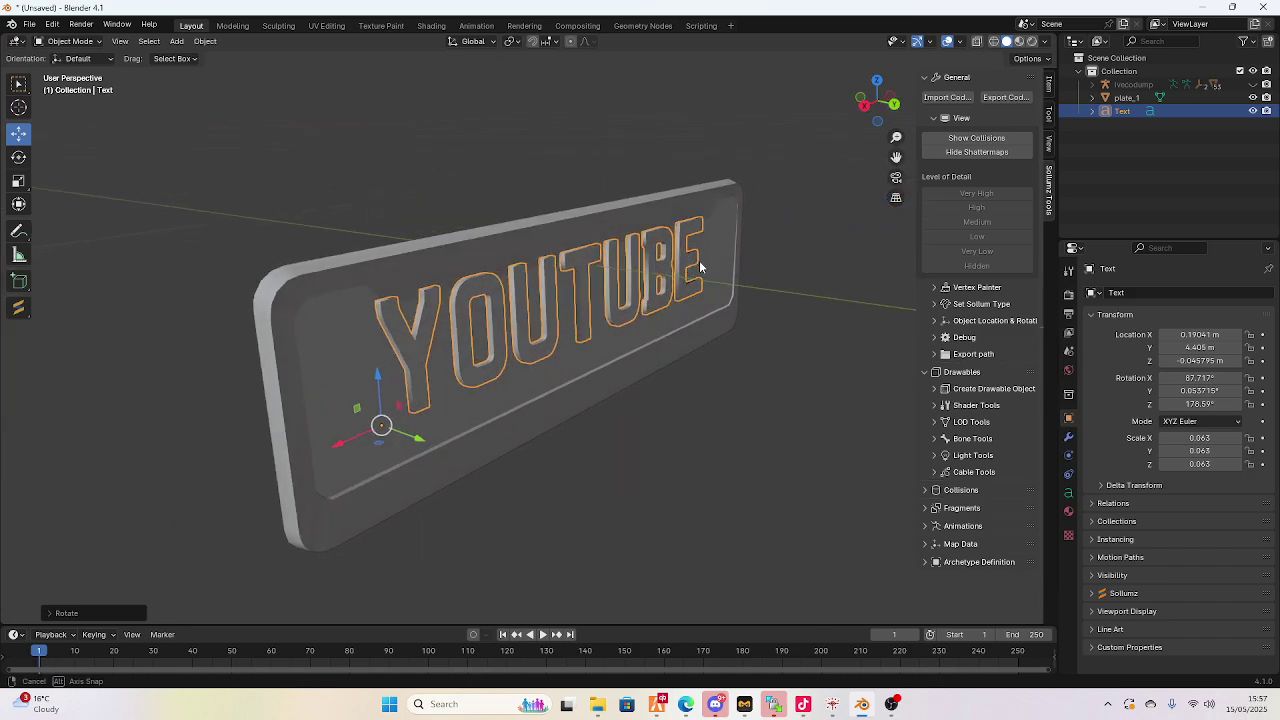
middle_click_drag(538, 295, 490, 305)
left_click_drag(235, 362, 245, 373)
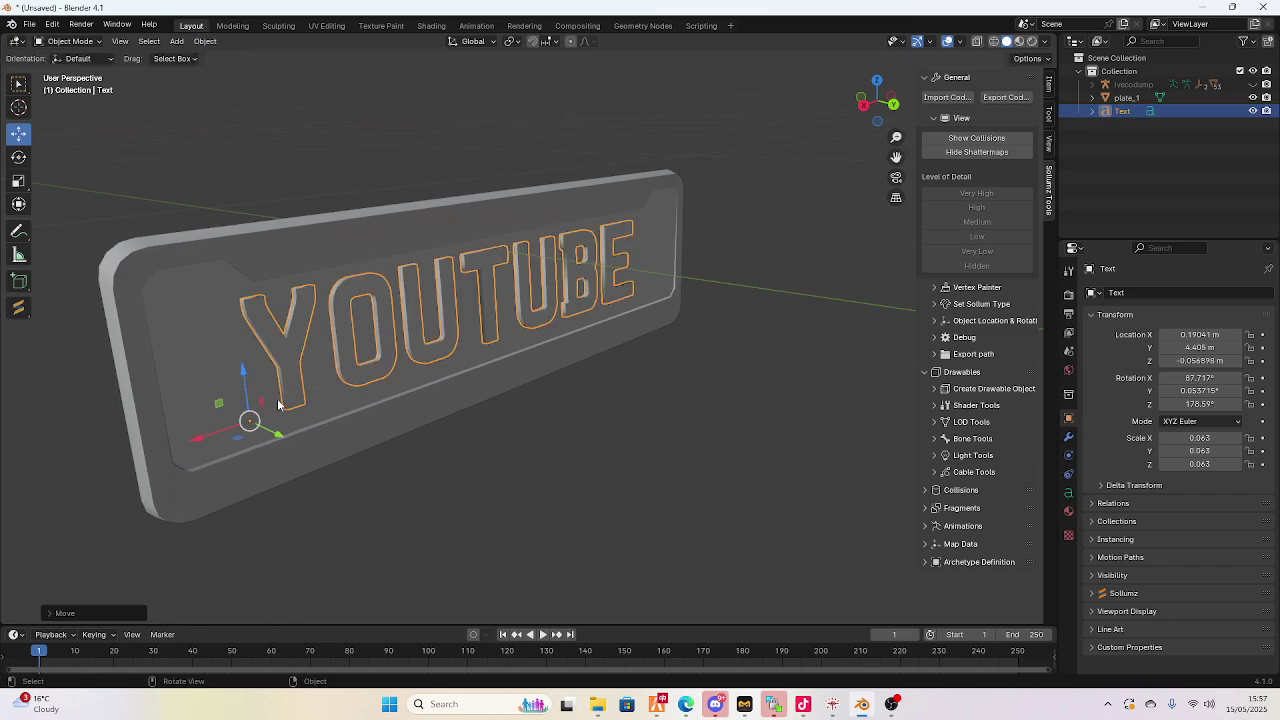
Move the text along X toward the plate's middle and scale it down to 0.054
left_click_drag(217, 437, 320, 424)
key("s")
left_click(340, 435)
Center the text inside the plate's border, at about 0.154 m on X and -0.056 m on Z
middle_click_drag(899, 156, 793, 169)
left_click_drag(896, 157, 1202, 242)
scroll(334, 364, "up", 5)
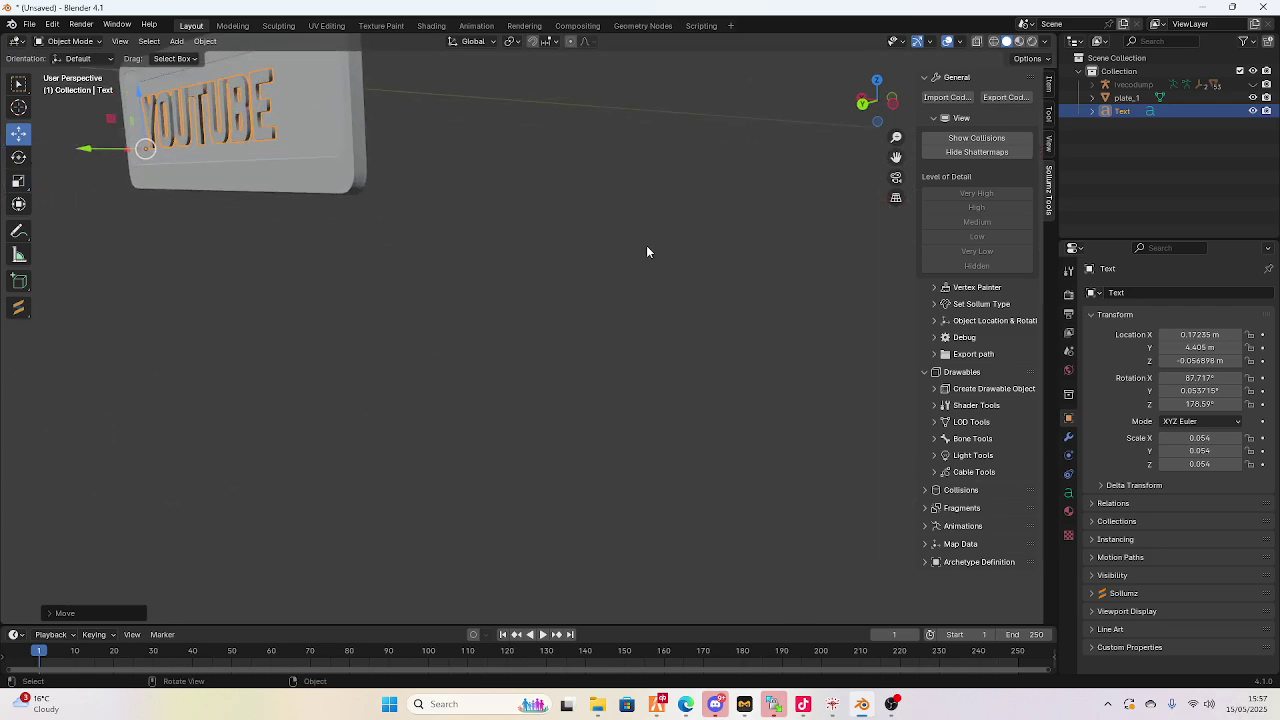
left_click_drag(896, 157, 686, 195)
left_click_drag(896, 157, 640, 175)
middle_click_drag(560, 300, 441, 316)
scroll(441, 316, "up", 1)
left_click_drag(279, 372, 287, 373)
left_click_drag(332, 322, 330, 314)
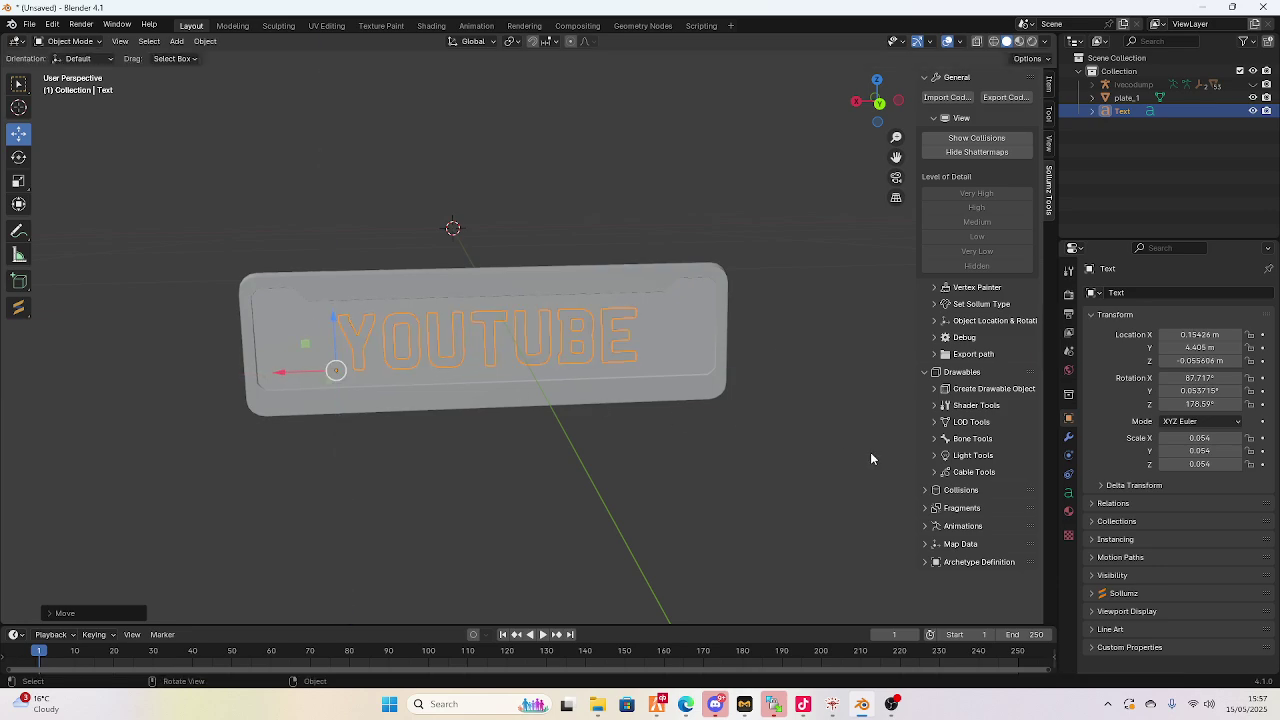
Examine the text's position on the plate's face from near and far and from several angles
scroll(834, 439, "down", 4)
left_click(834, 439)
middle_click_drag(816, 428, 814, 423)
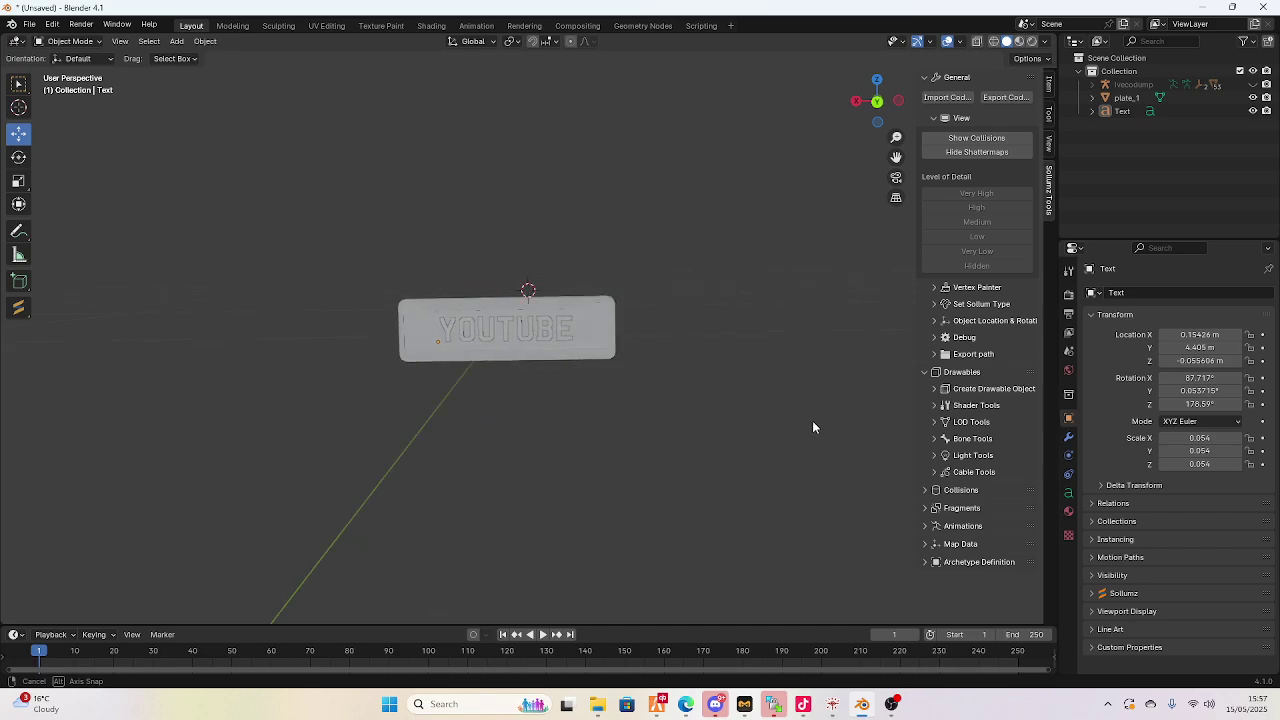
scroll(814, 423, "up", 6)
left_click(603, 341)
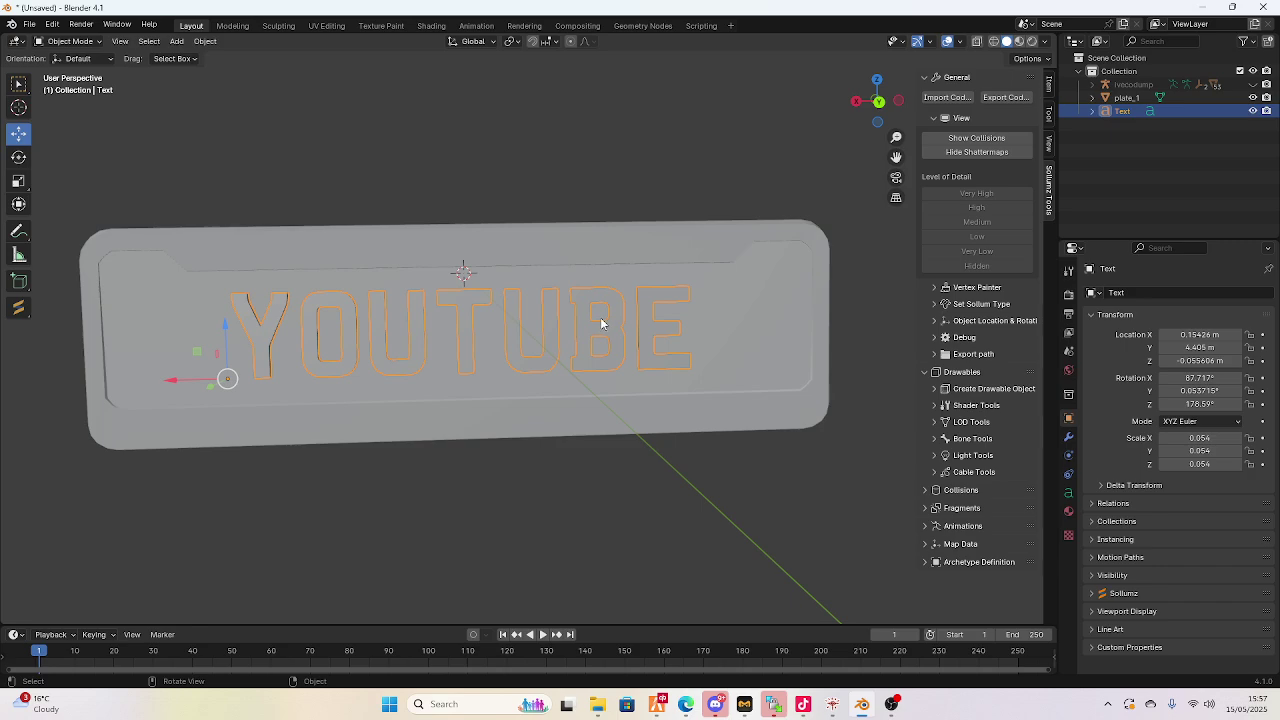
middle_click_drag(446, 323, 406, 302)
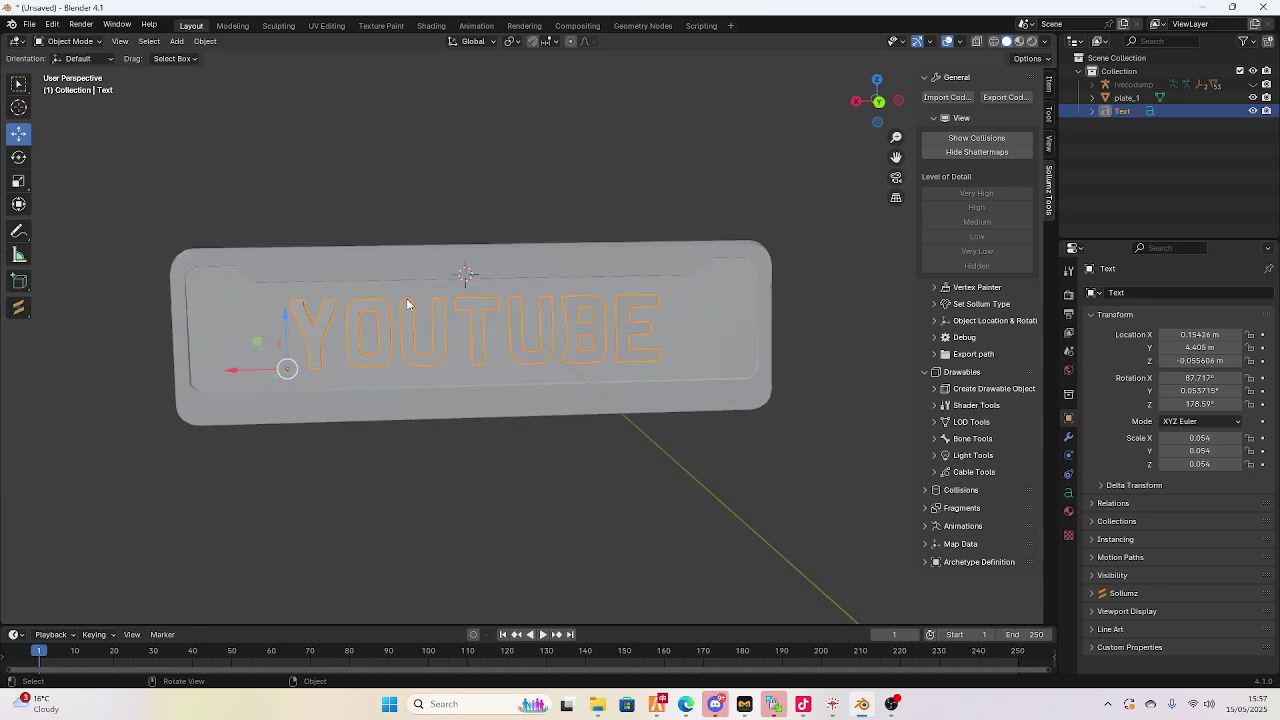
left_click(547, 497)
left_click(525, 350)
middle_click_drag(517, 326, 532, 328)
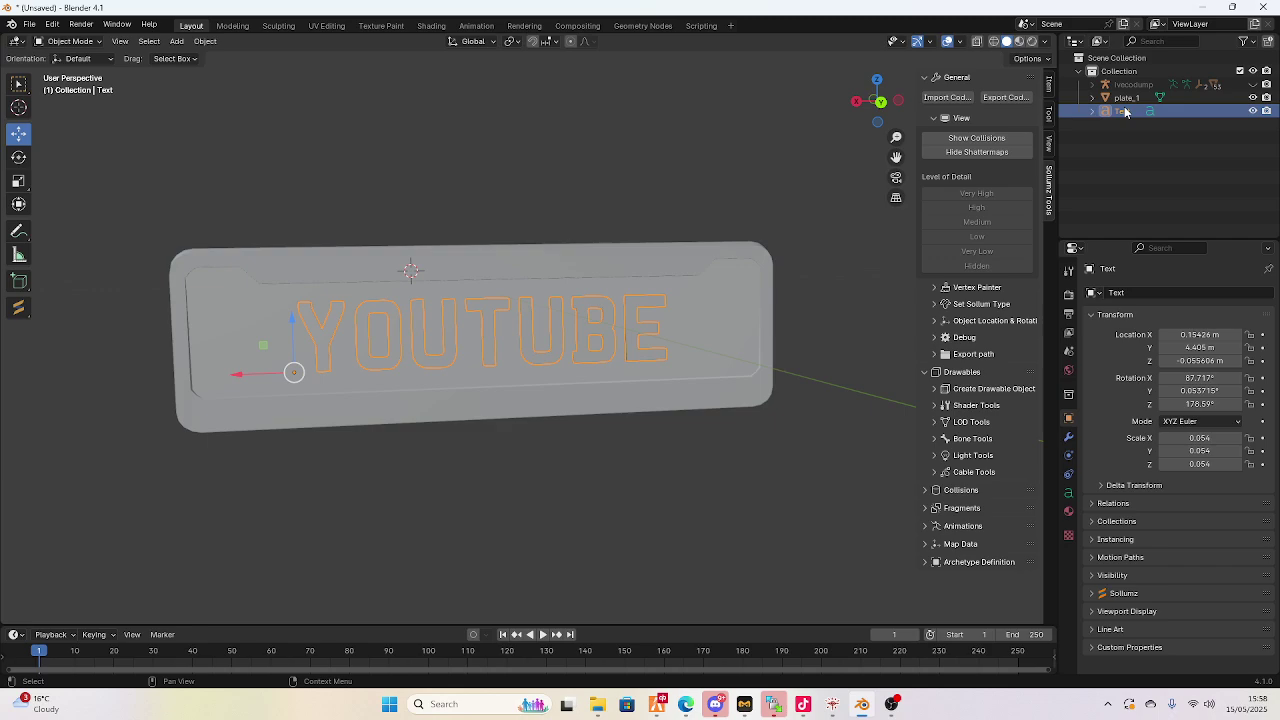
Convert the YOUTUBE text object to a mesh
right_click(474, 318)
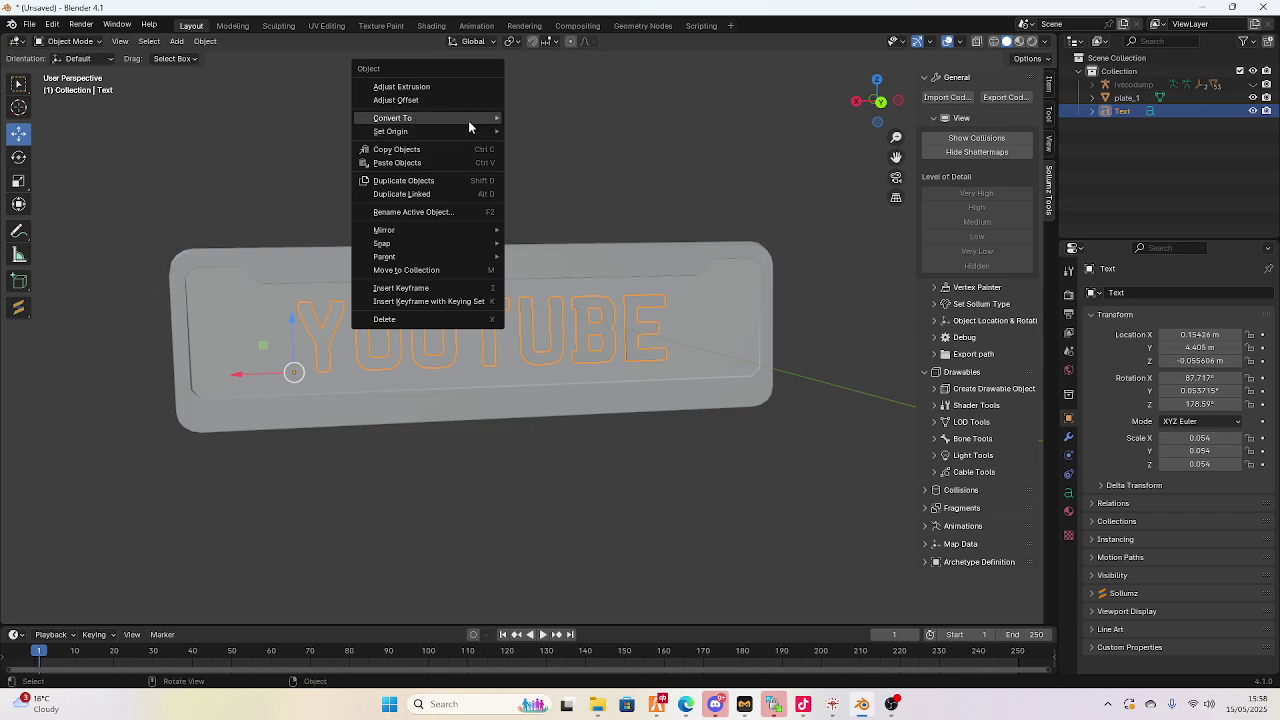
mouse_move(467, 120)
right_click(466, 305)
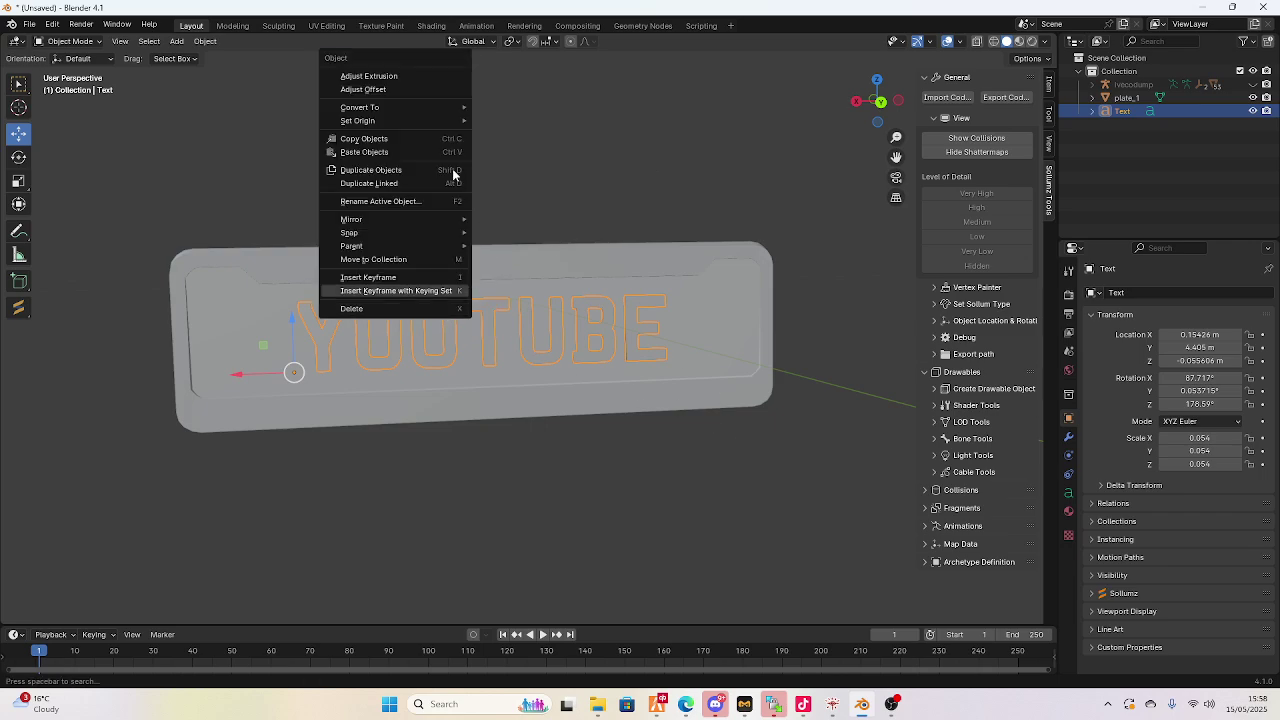
left_click(500, 121)
Select the lettering together with plate_1 as the active object and join them into one object
middle_click_drag(506, 202, 508, 264)
left_click(540, 267)
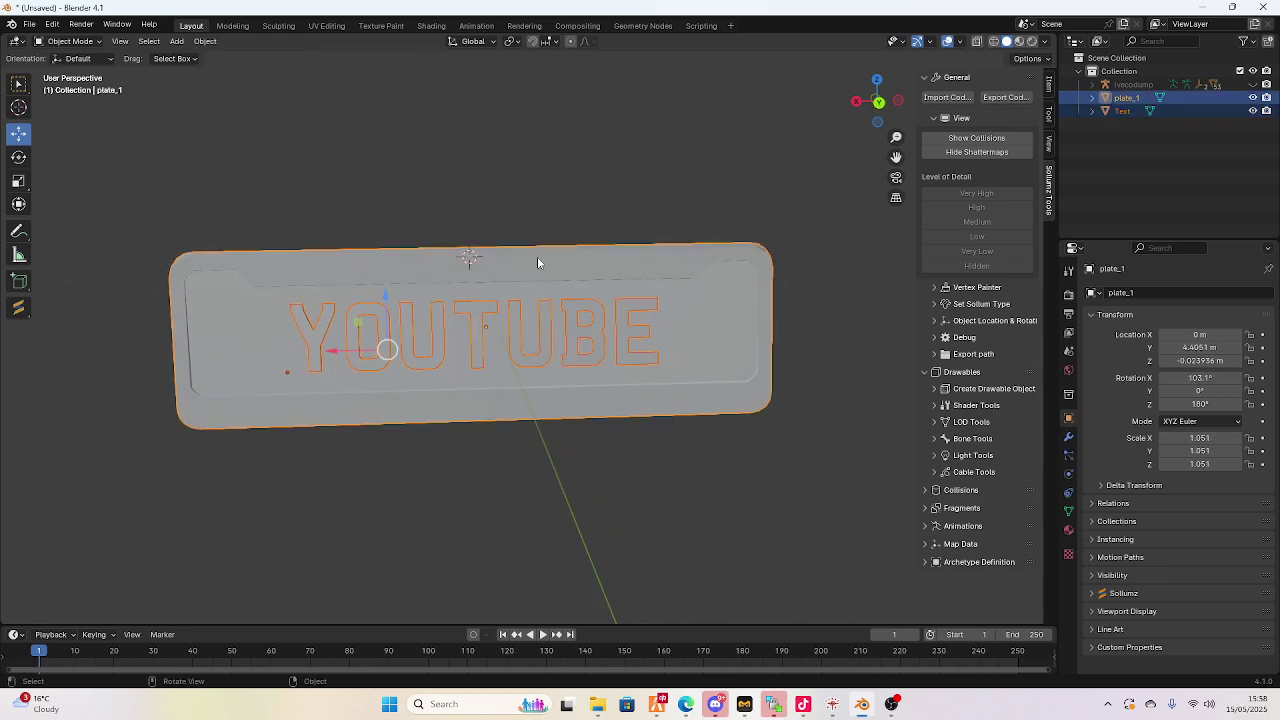
left_click(552, 270, "shift")
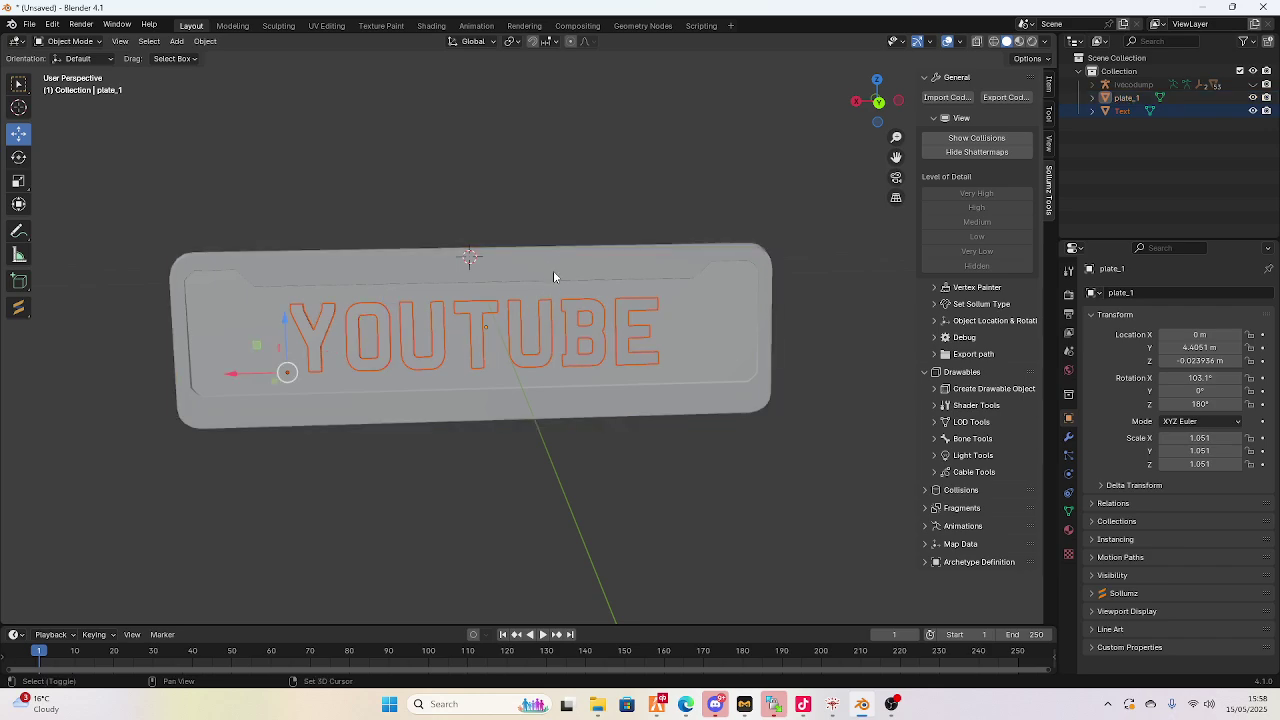
left_click(553, 270, "shift")
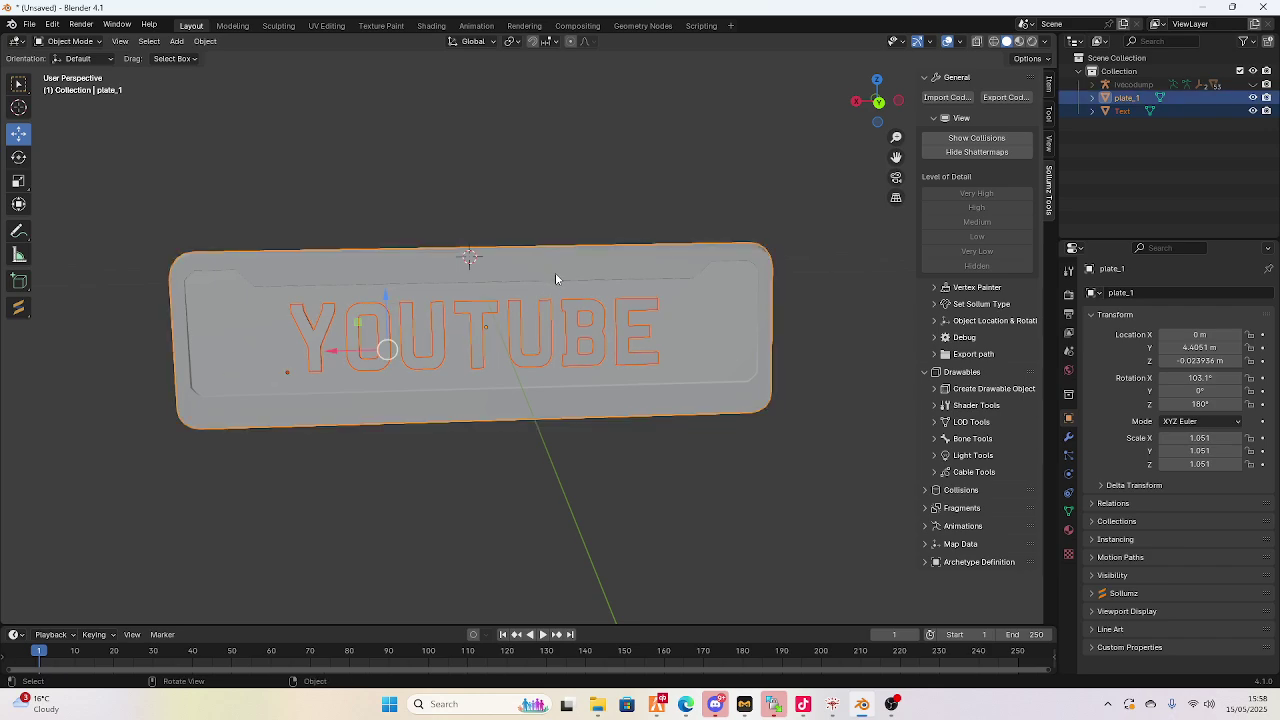
middle_click_drag(555, 272, 618, 281)
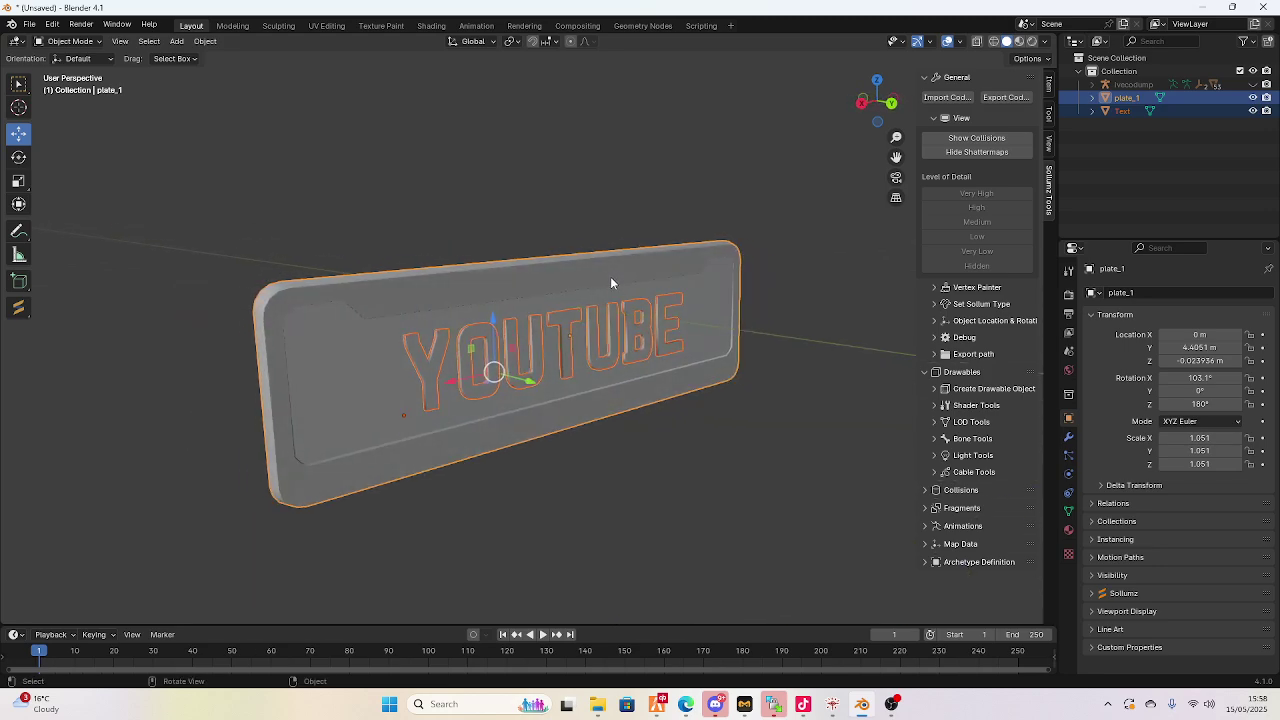
right_click(614, 279)
left_click(606, 263)
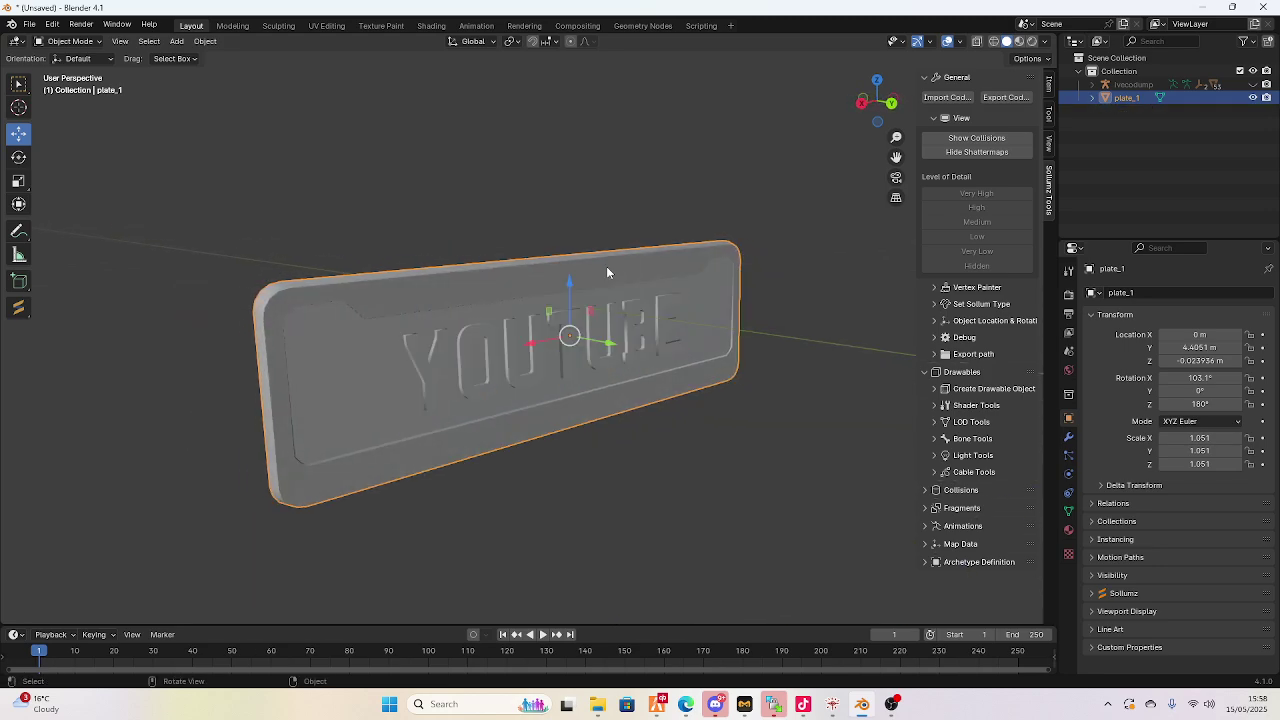
left_click(600, 208)
middle_click_drag(600, 208, 586, 306)
left_click(562, 292)
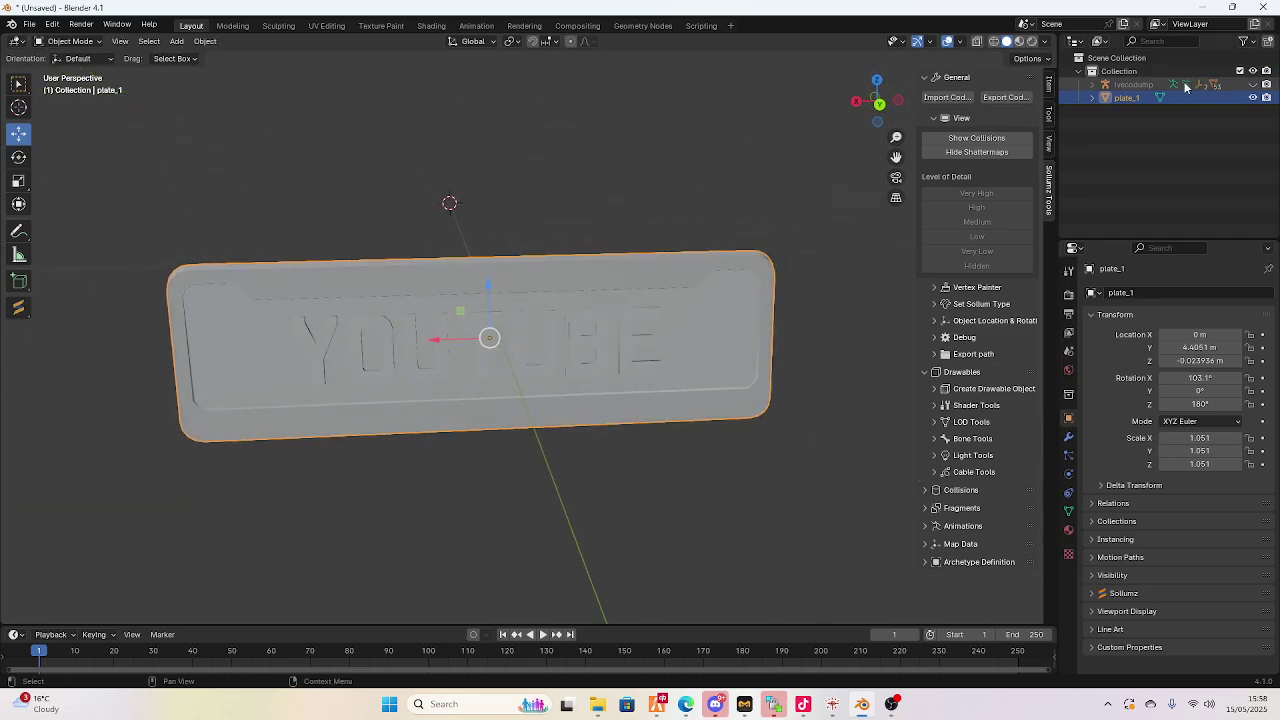
Unhide the ivecodump truck and hide its collision meshes
left_click(1253, 84)
scroll(640, 262, "down", 8)
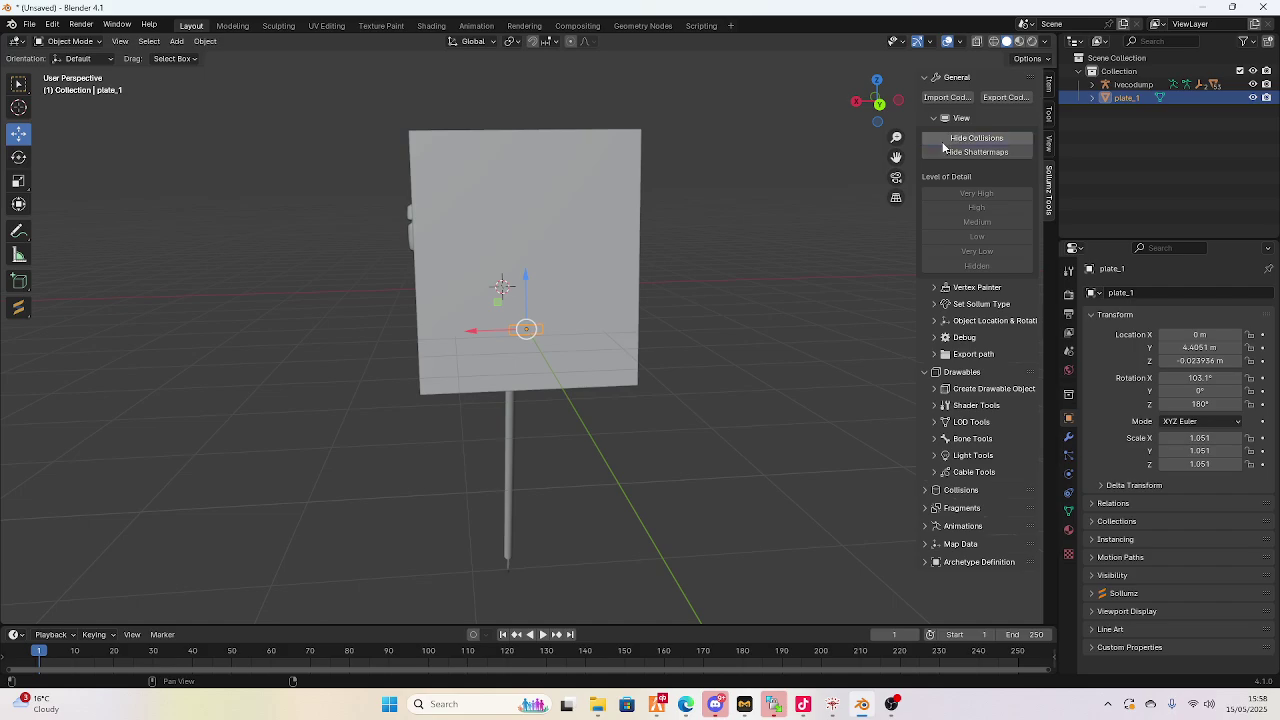
left_click(943, 147)
mouse_move(520, 320)
middle_mouse_down()
mouse_move(466, 280)
mouse_move(532, 323)
middle_mouse_up()
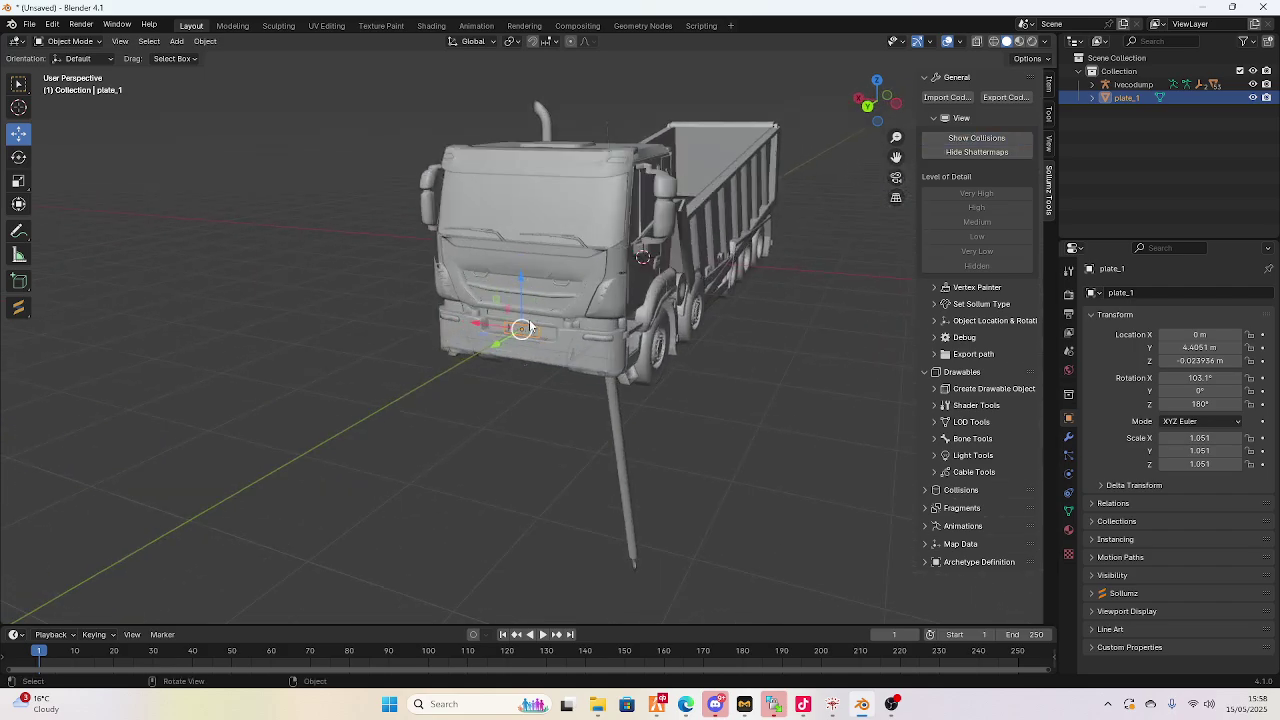
Activate the Rotate tool and try turning plate_1 where it sits on the front bumper
scroll(529, 321, "up", 10)
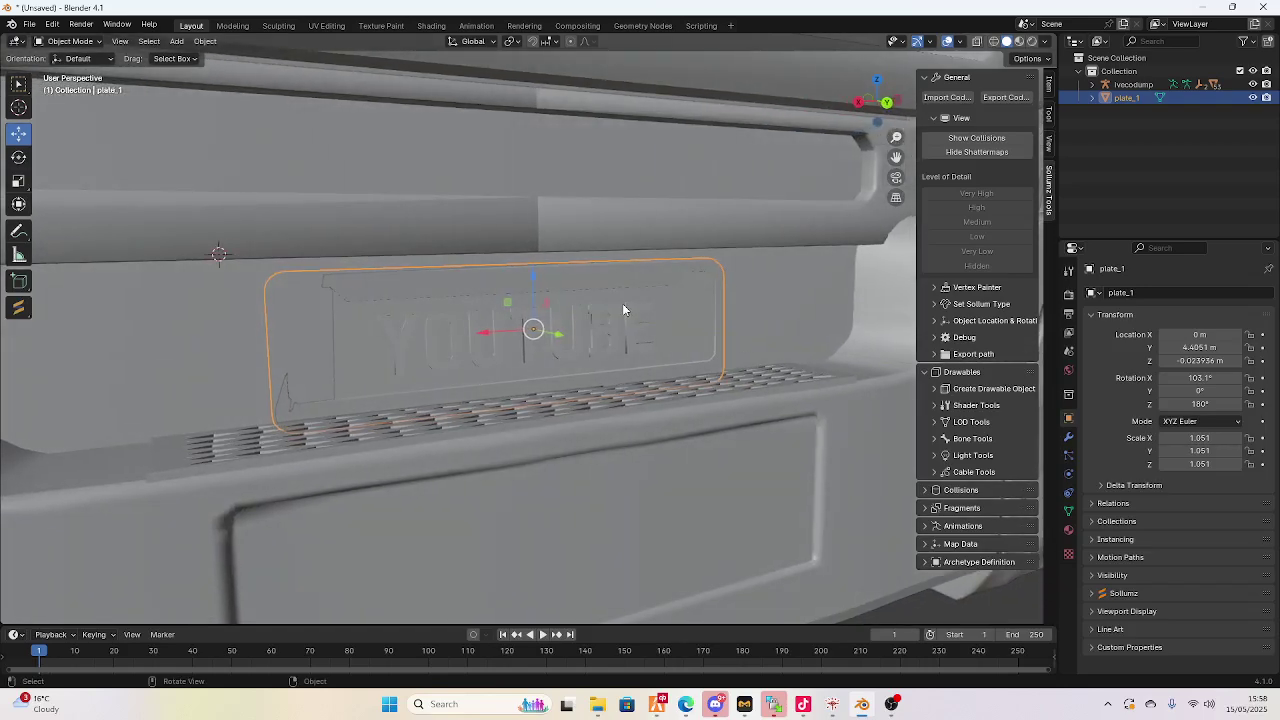
left_click(18, 157)
left_click_drag(530, 340, 528, 333)
right_click(528, 333)
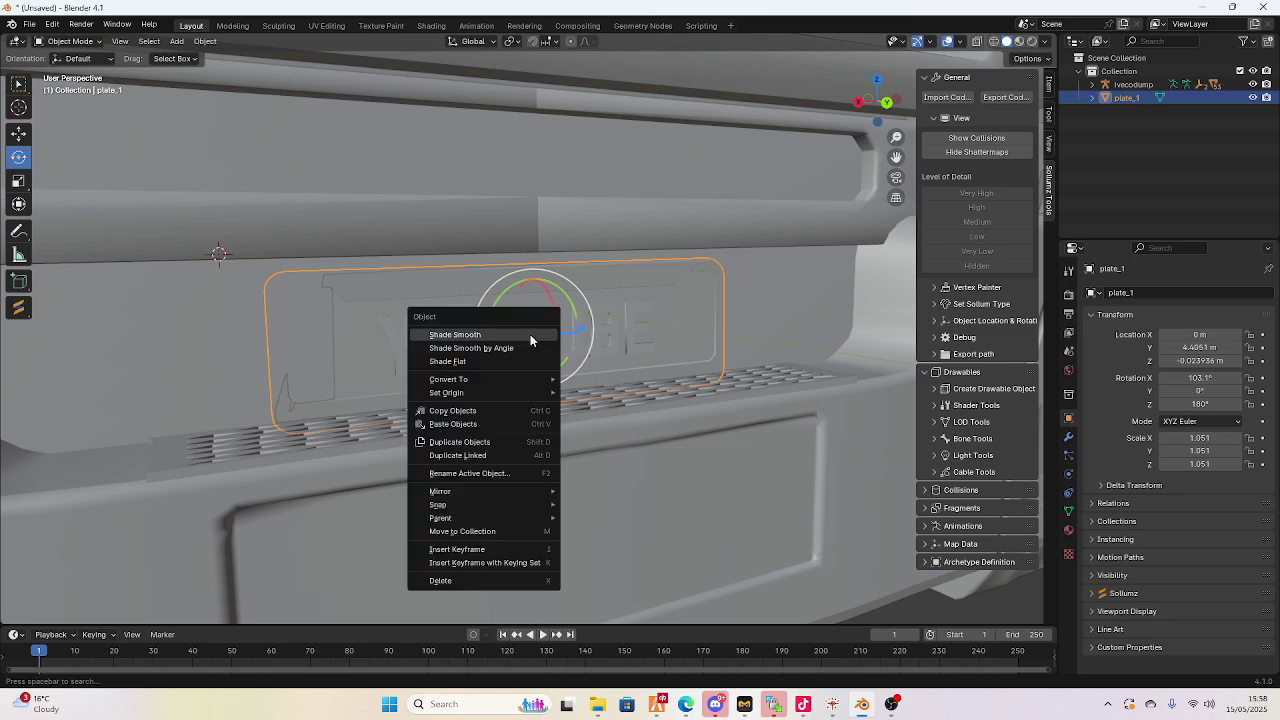
right_click(412, 344)
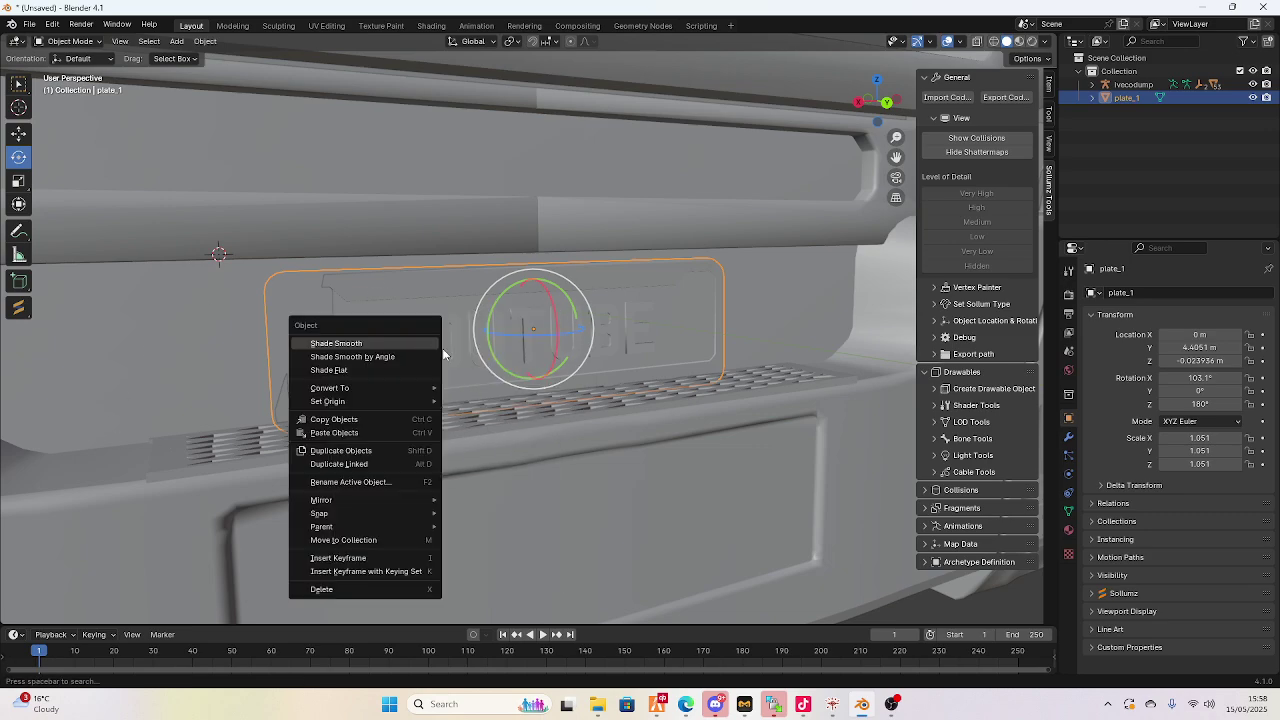
left_click_drag(566, 298, 562, 286)
right_click(562, 286)
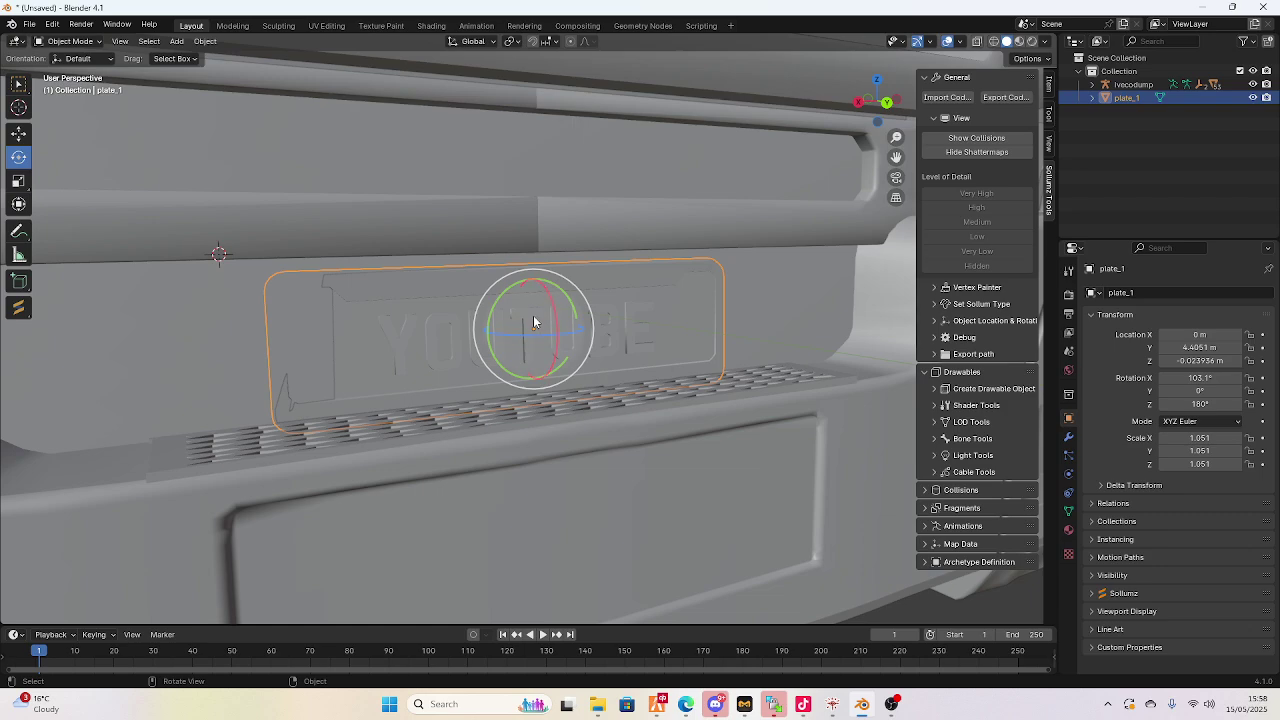
Set plate_1's origin using Origin to Geometry
right_click(480, 316)
mouse_move(461, 378)
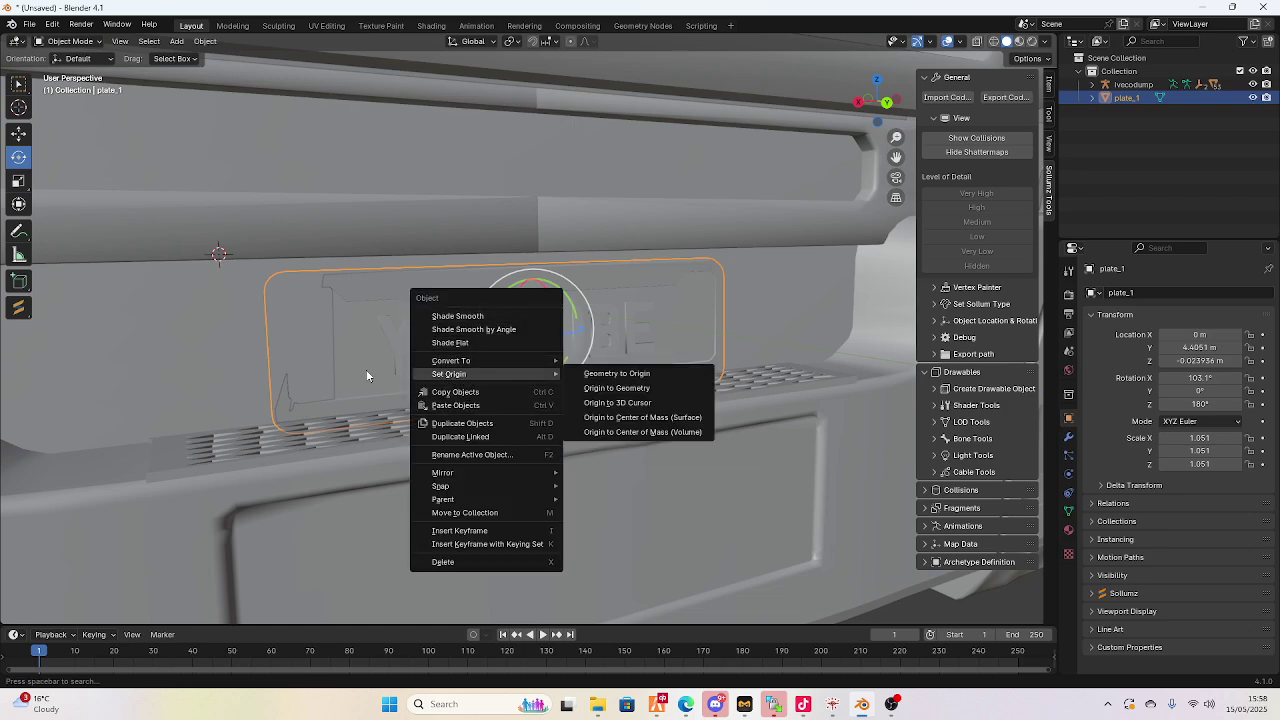
right_click(424, 386)
mouse_move(391, 446)
left_click(507, 459)
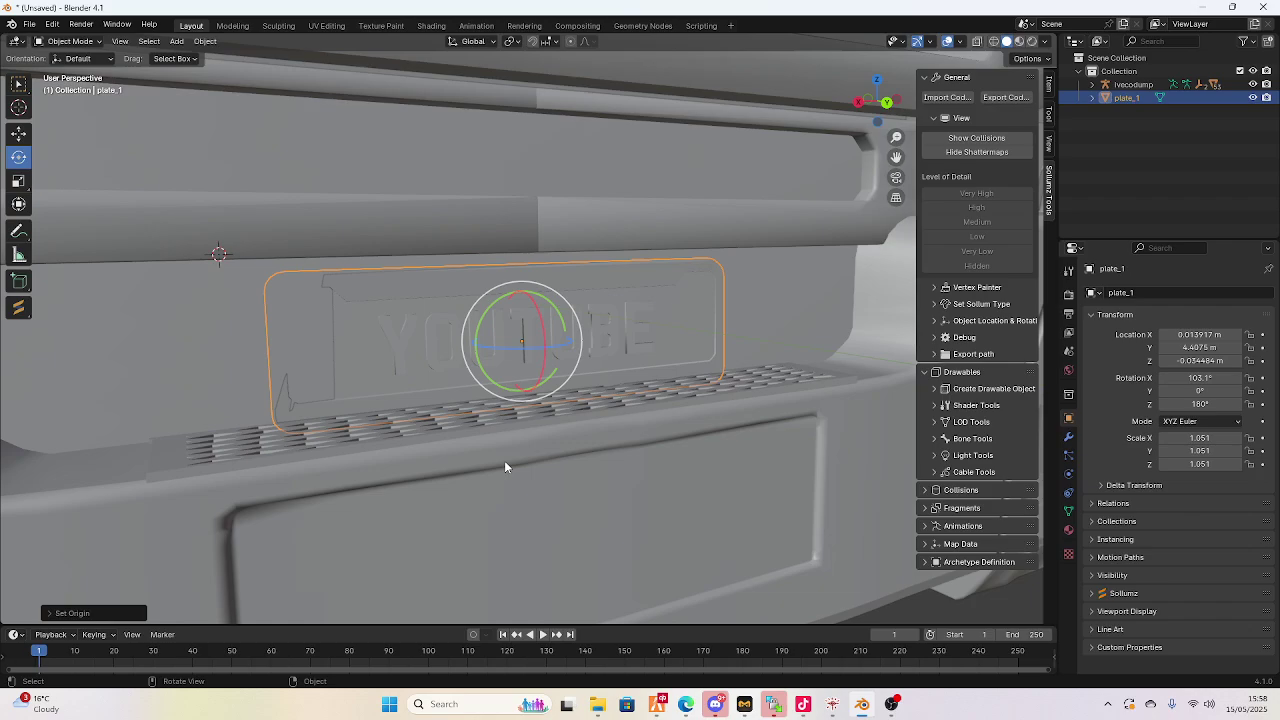
Rotate plate_1 slightly about the Z axis to about 181.89° so it lies against the bumper
middle_click_drag(549, 343, 503, 345)
left_click_drag(519, 306, 523, 297)
right_click(523, 302)
middle_click_drag(523, 302, 574, 353)
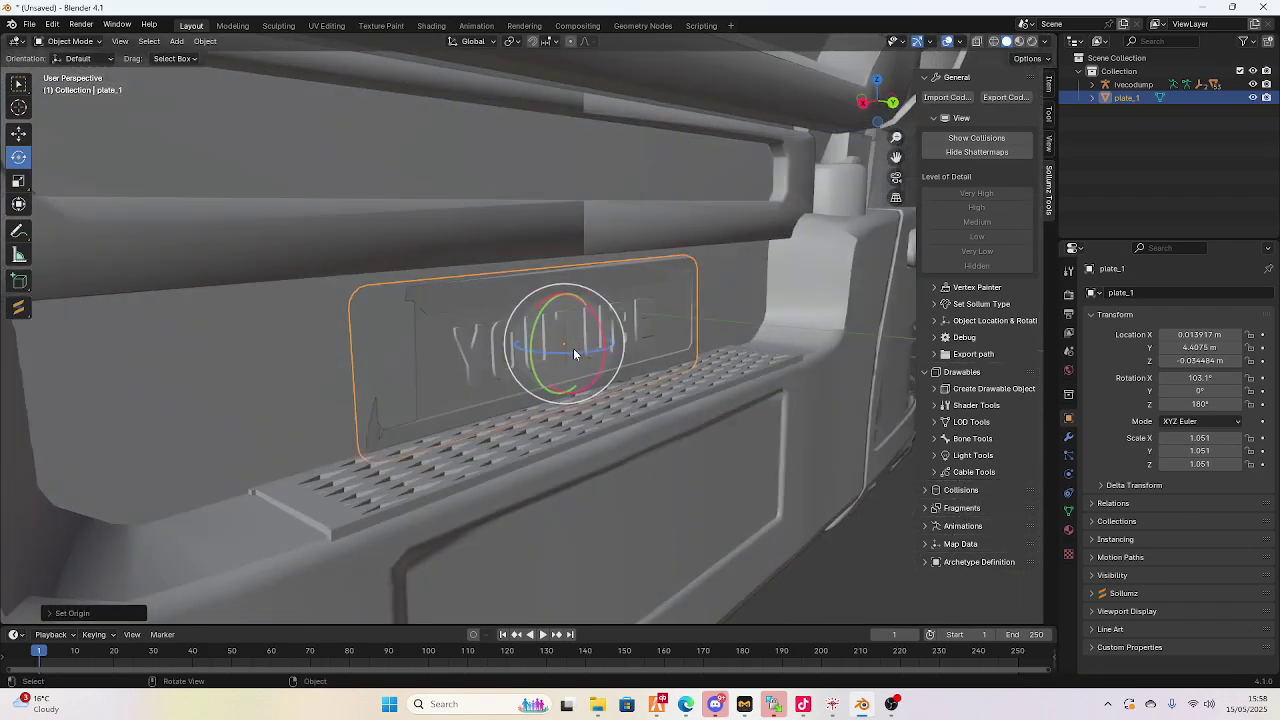
left_click_drag(574, 353, 569, 356)
middle_click_drag(569, 356, 590, 400)
scroll(590, 400, "down", 5)
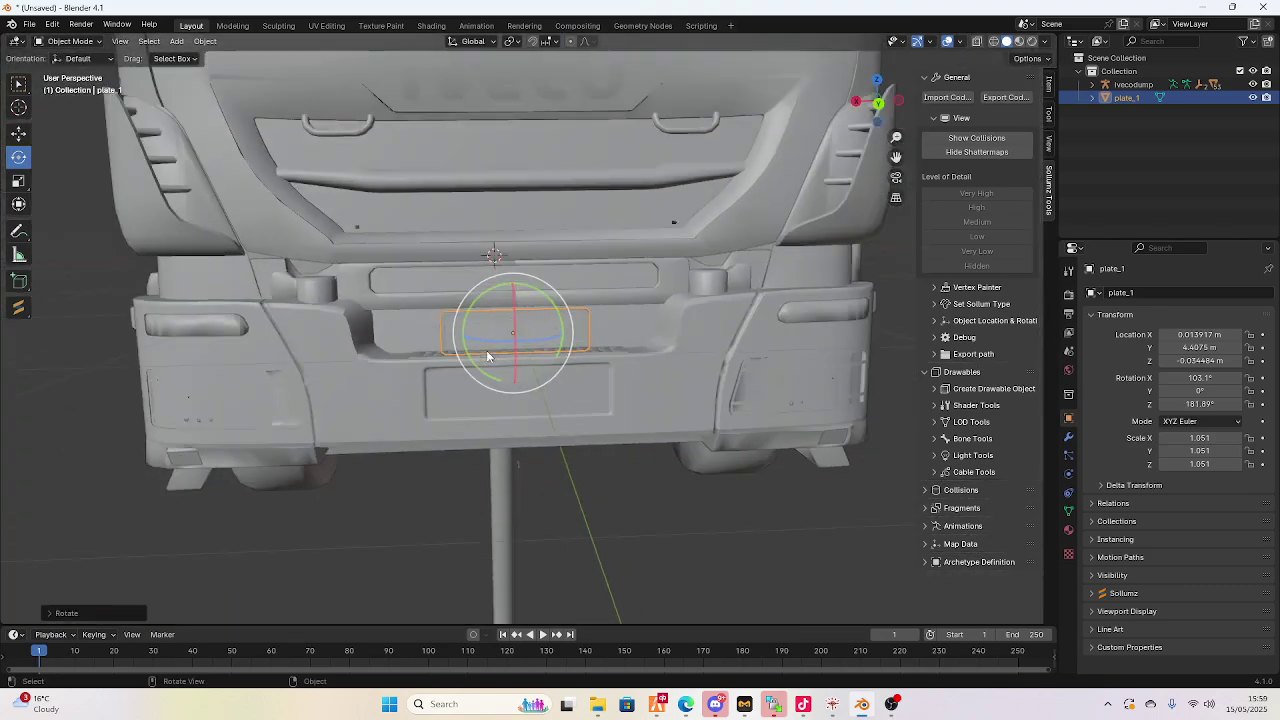
Select the front bumper bumper_f together with plate_1 as the active object and join the plate into it
left_click(643, 537)
left_click(553, 323)
scroll(553, 323, "up", 3)
scroll(550, 328, "down", 5)
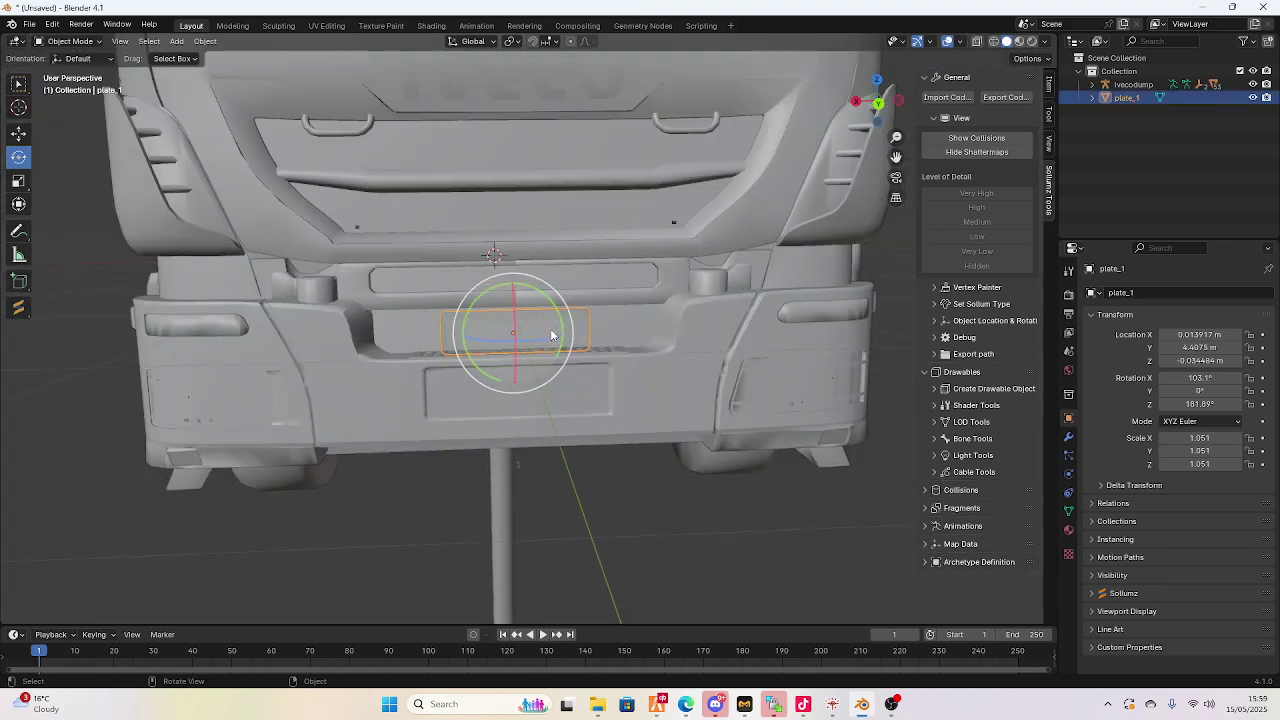
middle_click_drag(550, 328, 534, 388)
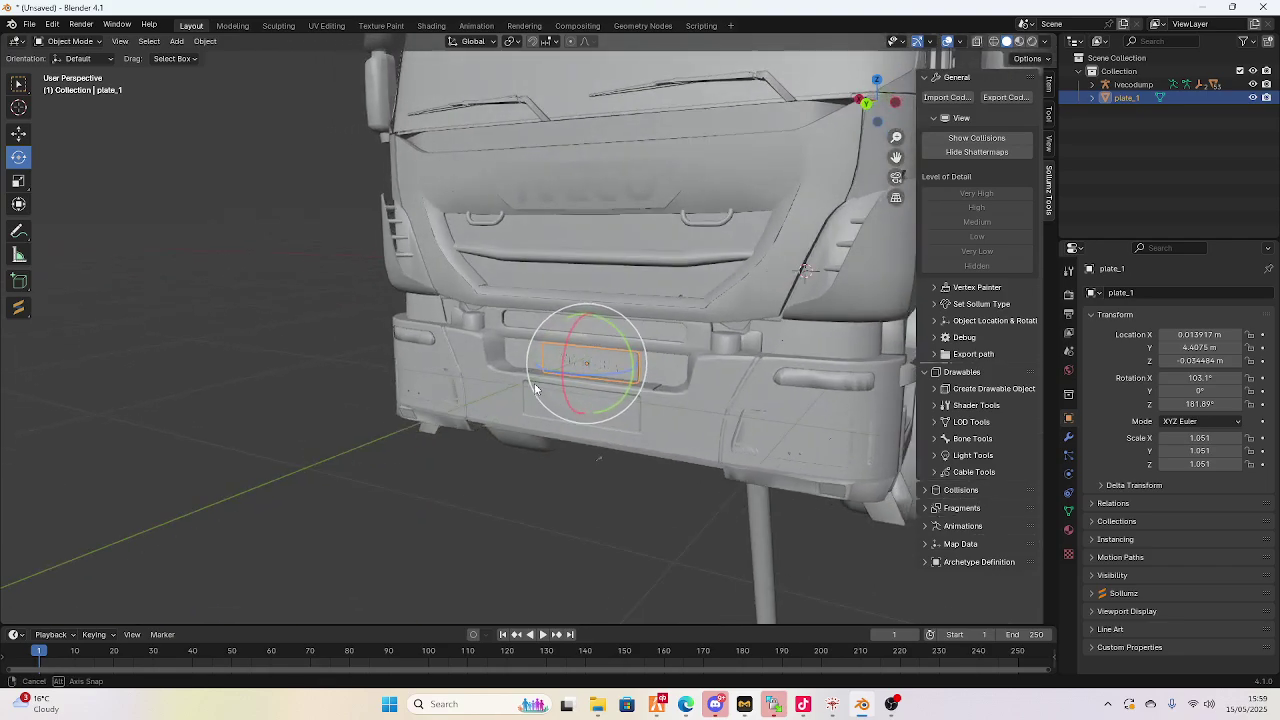
left_click(668, 397)
middle_click_drag(669, 396, 720, 380)
left_click_drag(896, 158, 826, 170)
right_click(458, 373)
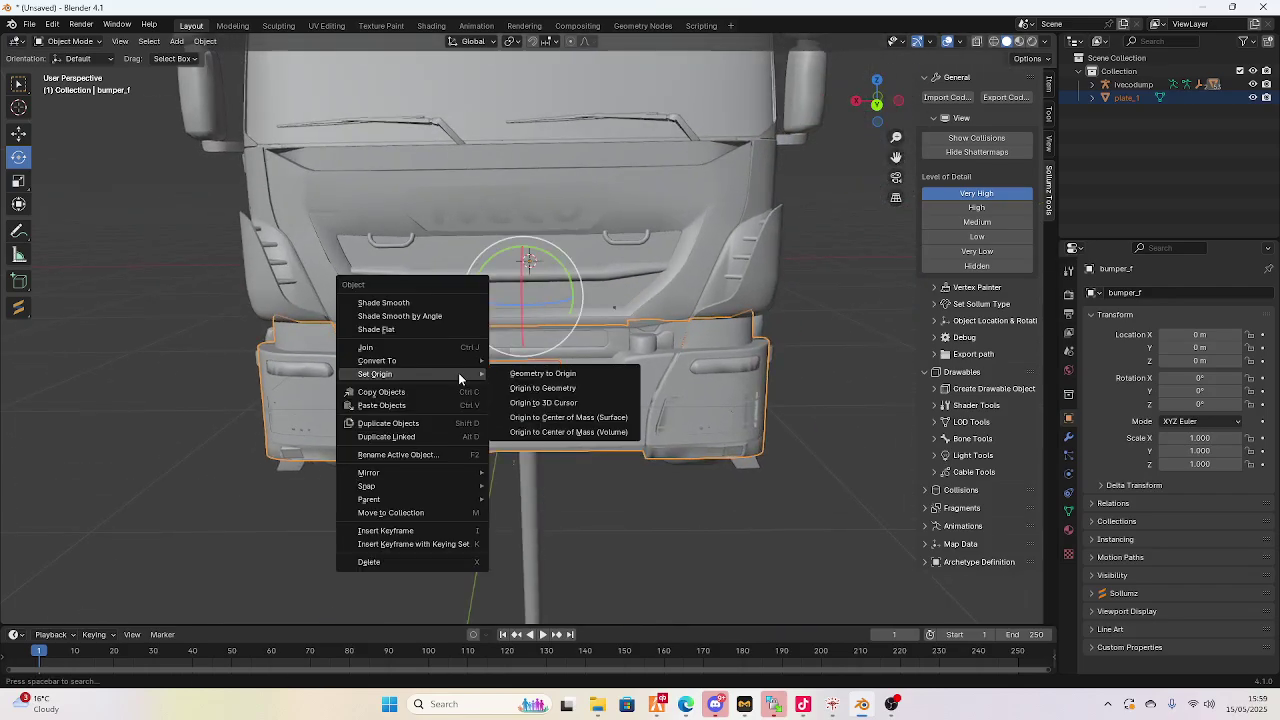
left_click(450, 346)
Create a NORMAL SPEC shader material on bumper_f with the Sollumz shader tools
middle_click_drag(458, 348, 663, 385)
scroll(720, 380, "up", 4)
middle_click_drag(904, 148, 872, 205)
middle_click_drag(896, 158, 663, 328)
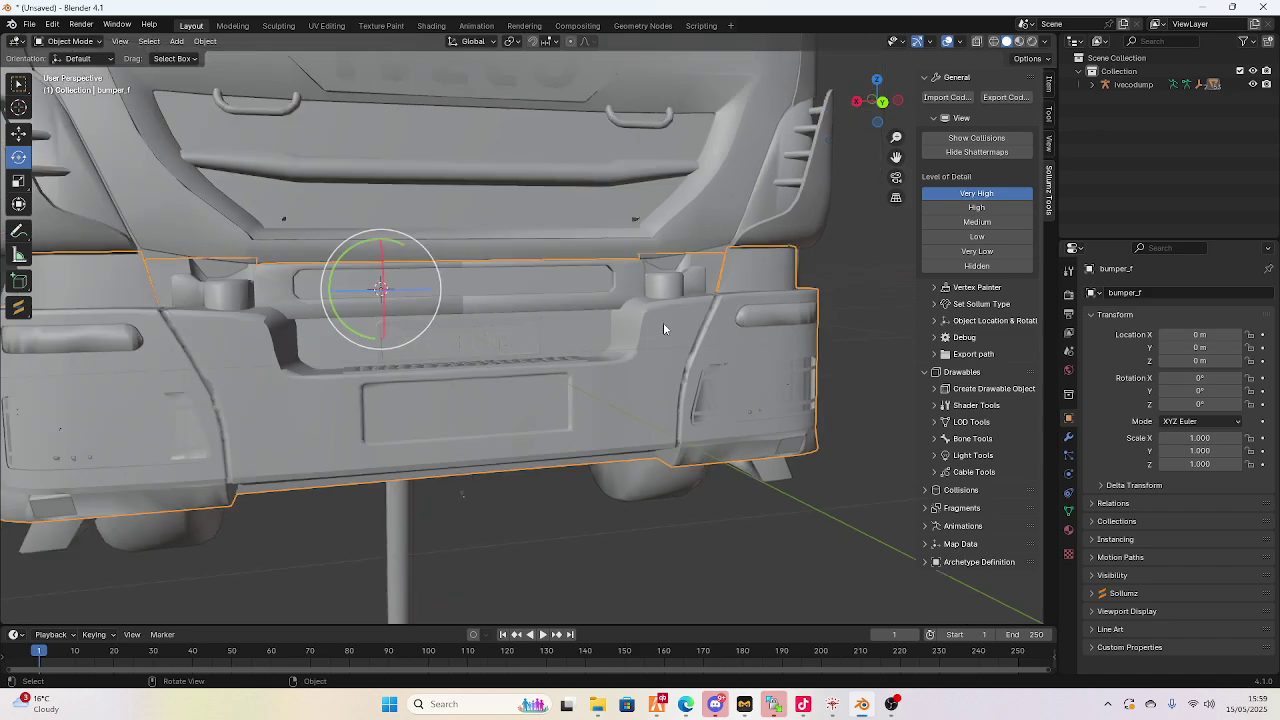
left_click(933, 78)
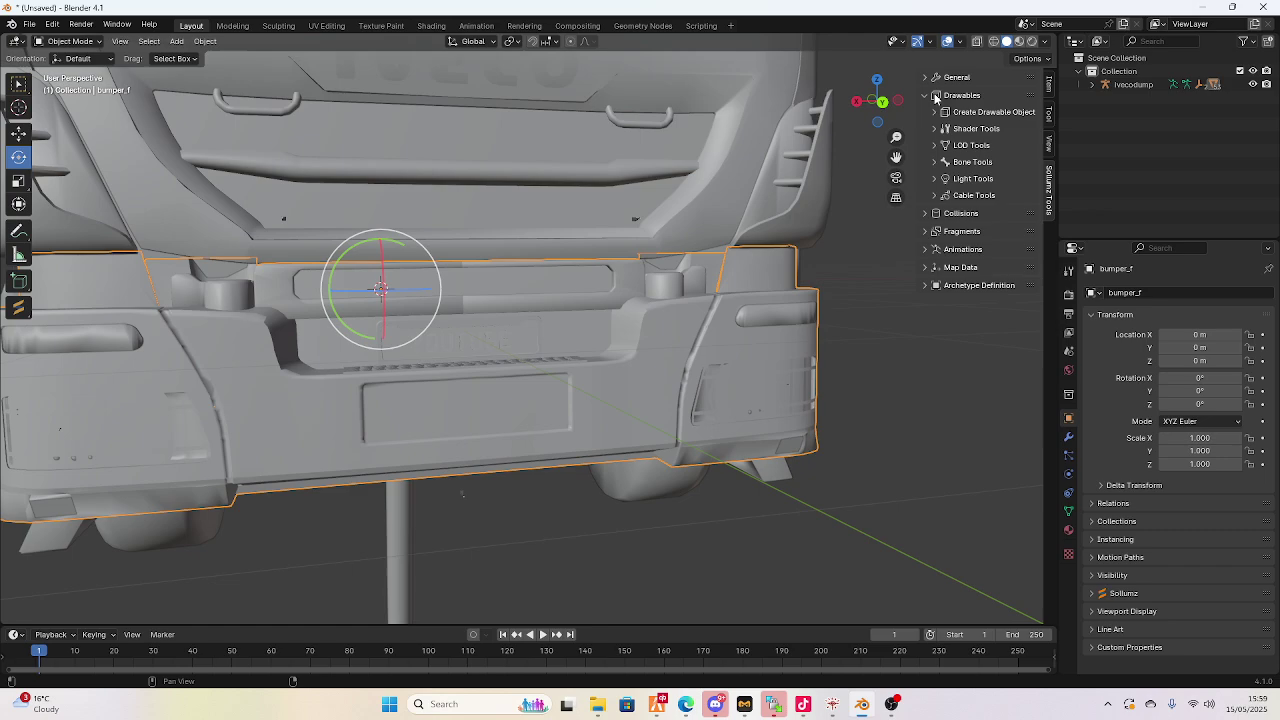
left_click(942, 128)
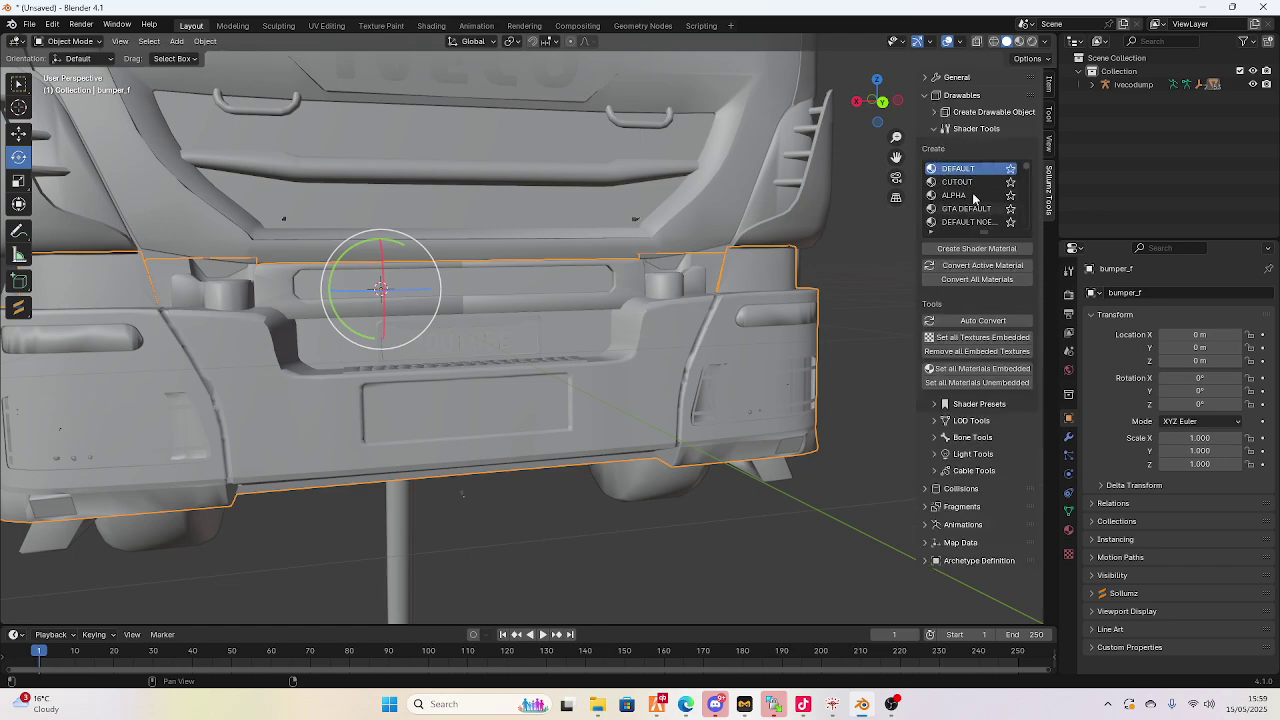
scroll(983, 206, "down", 4)
left_click(970, 195)
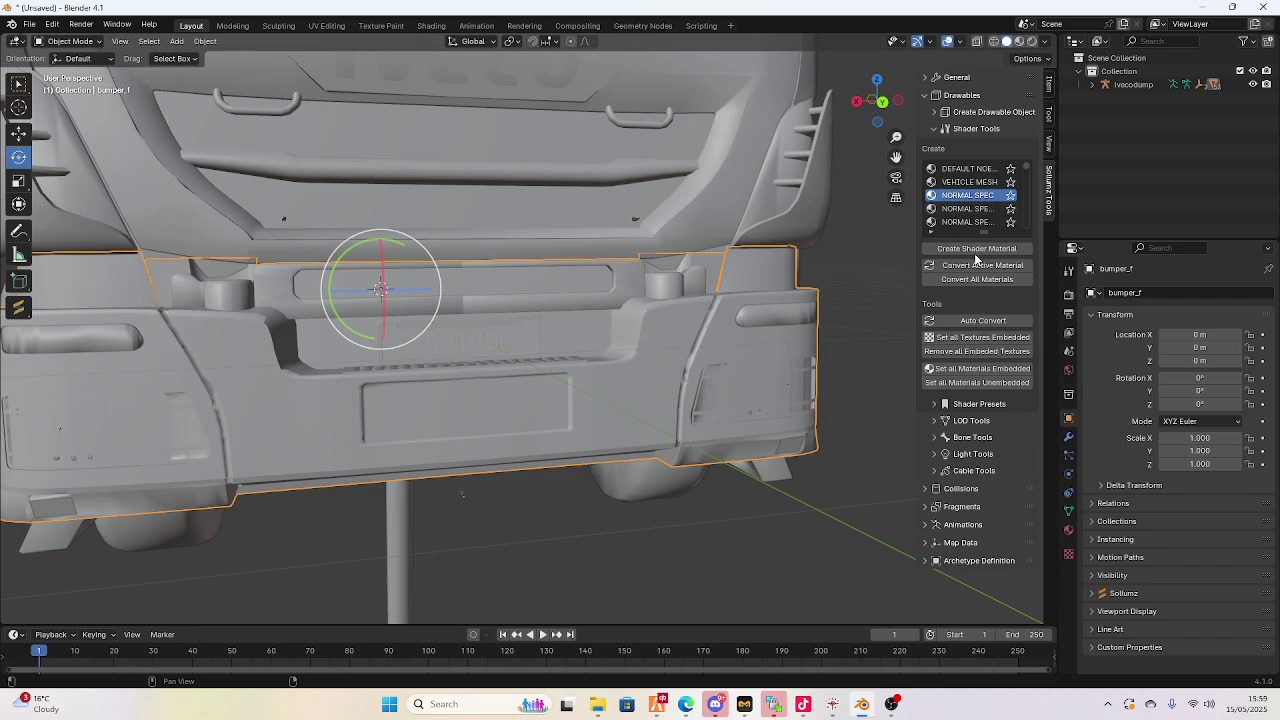
left_click(976, 249)
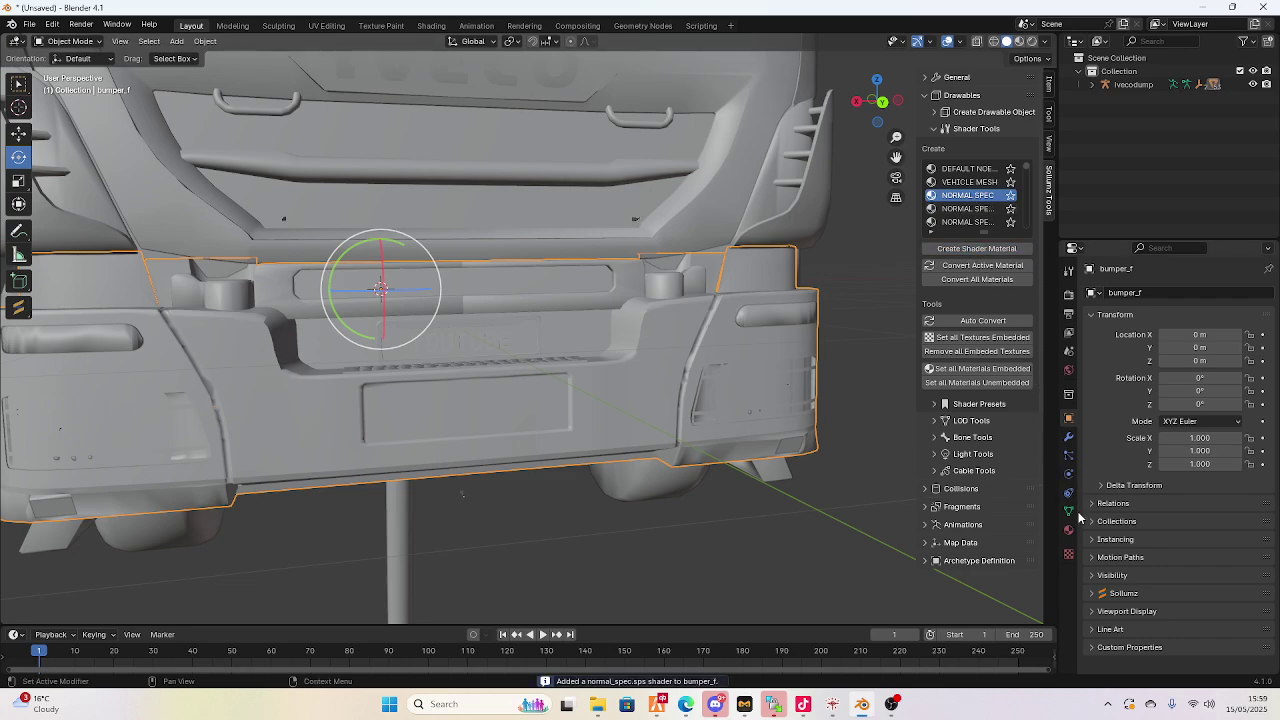
Compare the two normal_spec materials in bumper_f's material slots and make normal_spec the active one
left_click(1069, 531)
scroll(1173, 332, "down", 2)
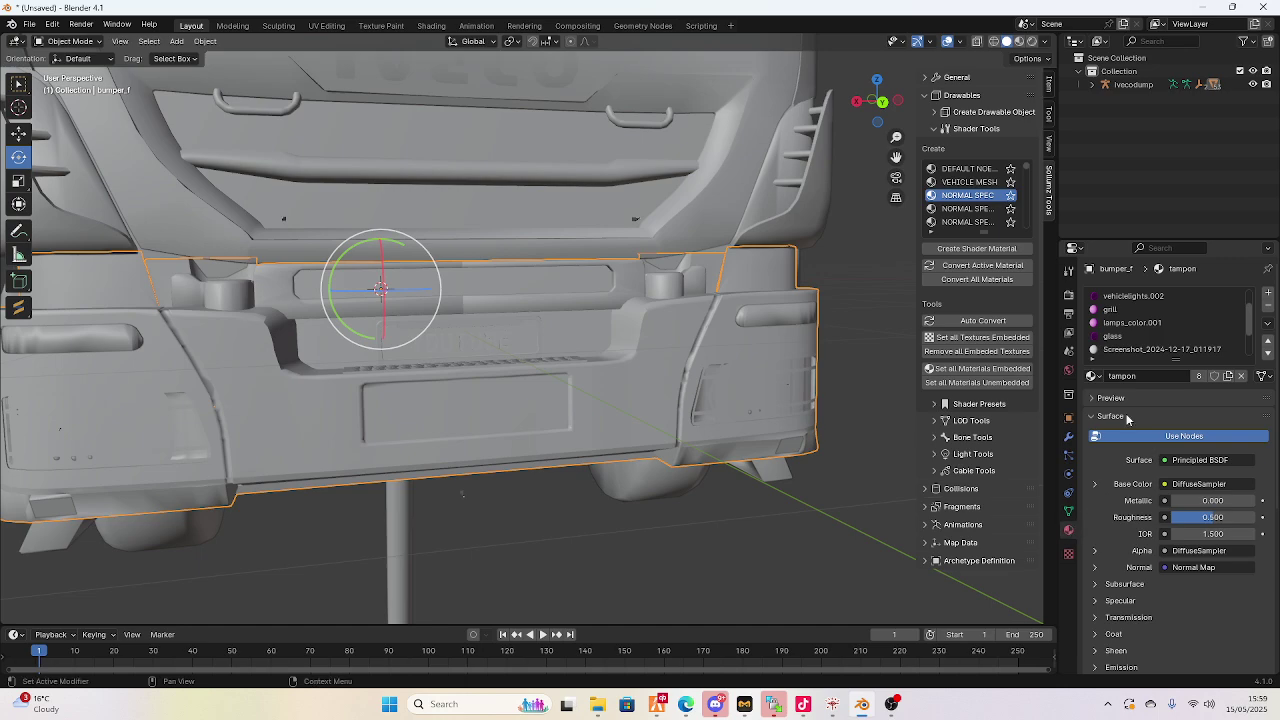
scroll(1146, 340, "down", 3)
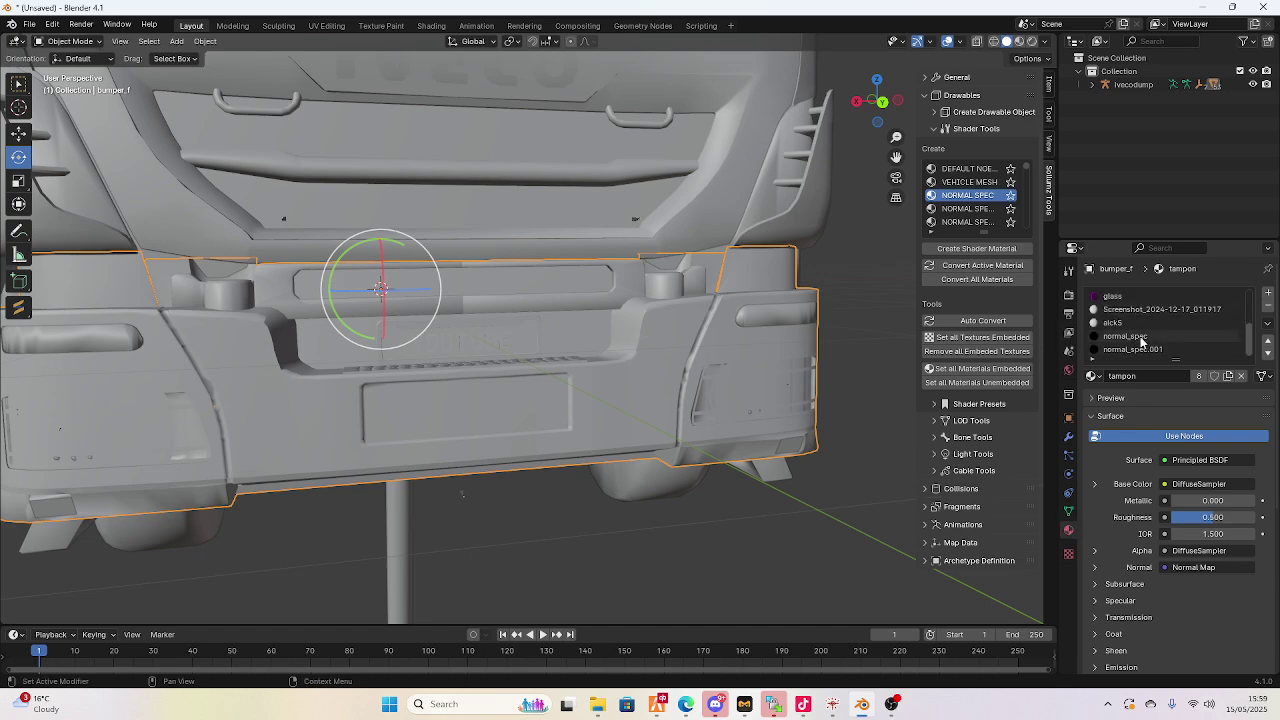
left_click(1145, 349)
left_click(1152, 337)
left_click(1150, 349)
left_click(1152, 337)
left_click(1150, 349)
left_click(1152, 337)
left_click(1150, 349)
left_click(1153, 339)
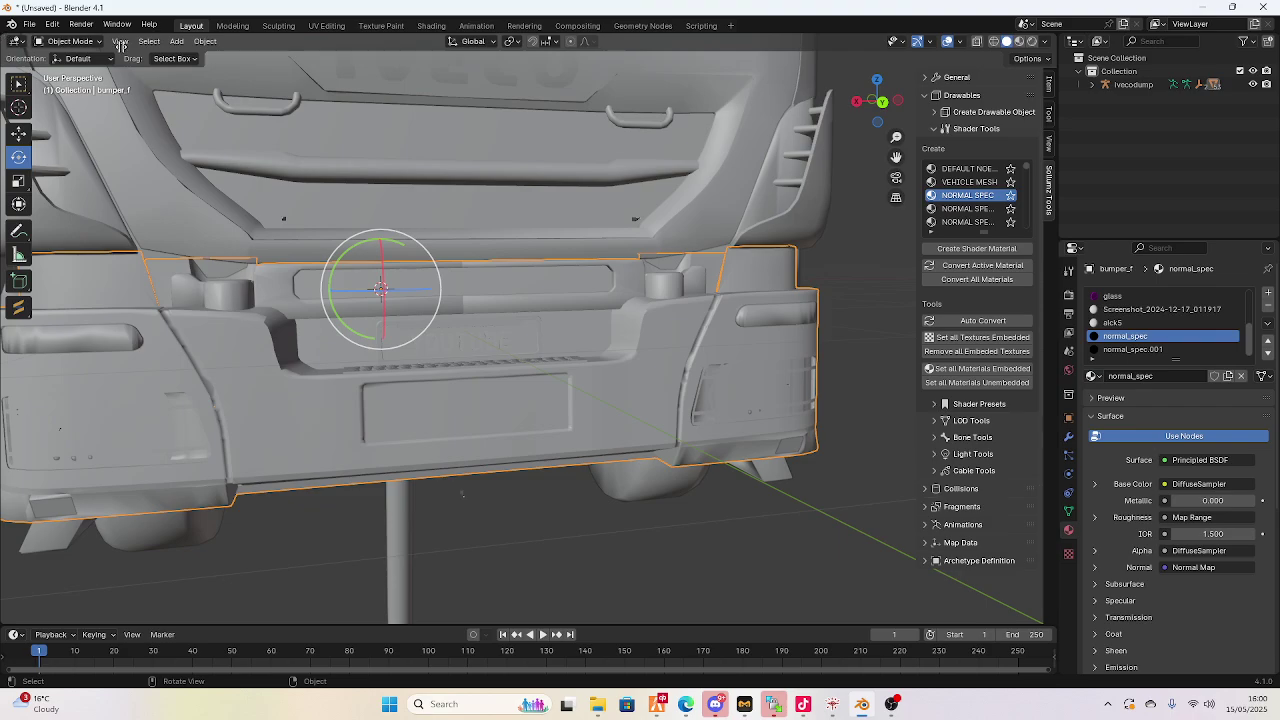
Split the 3D viewport into two side-by-side areas and turn the new one into a Shader Editor
mouse_move(3, 35)
left_mouse_down()
mouse_move(125, 48)
mouse_move(12, 48)
left_mouse_up()
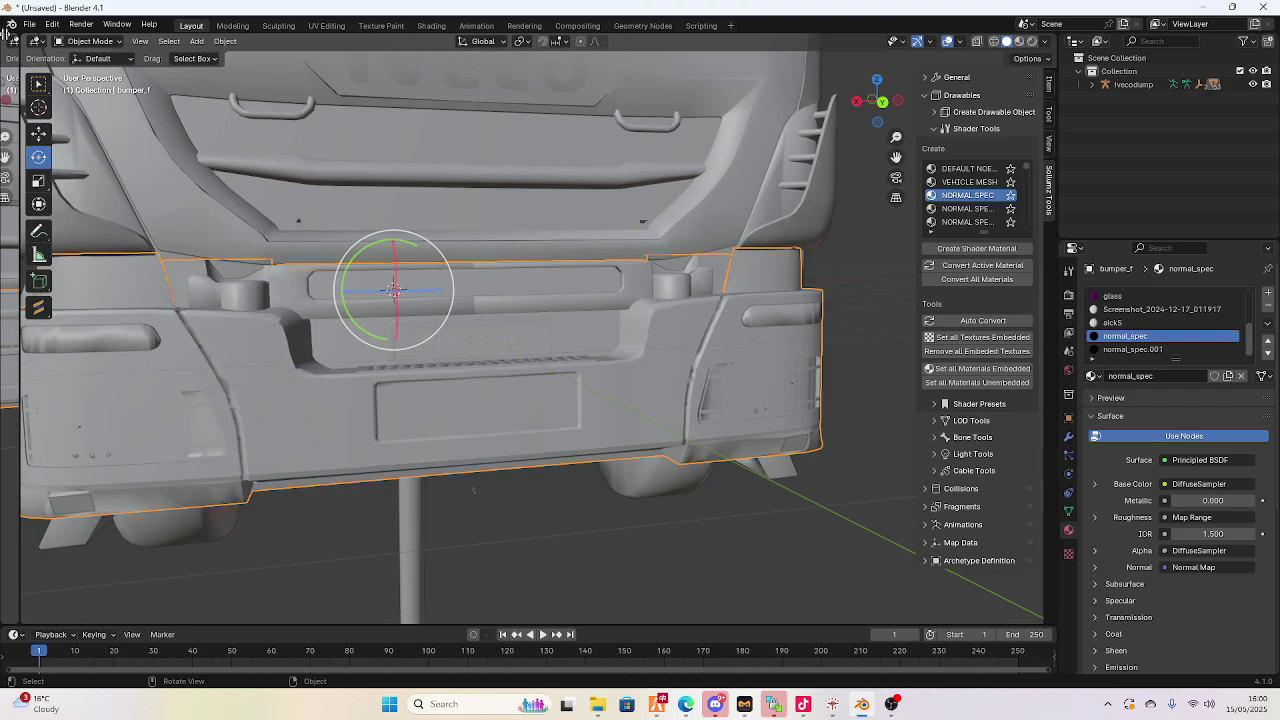
left_click_drag(12, 33, 126, 48)
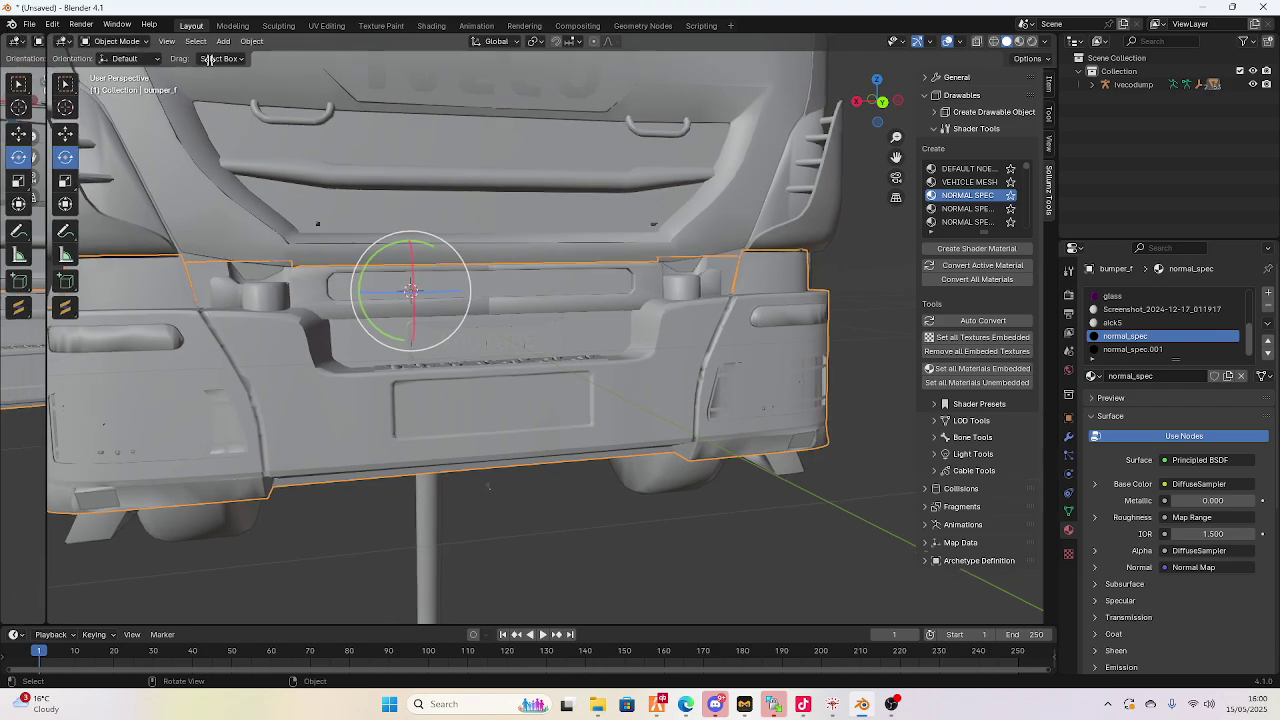
left_click_drag(8, 37, 160, 55)
left_click_drag(311, 110, 456, 110)
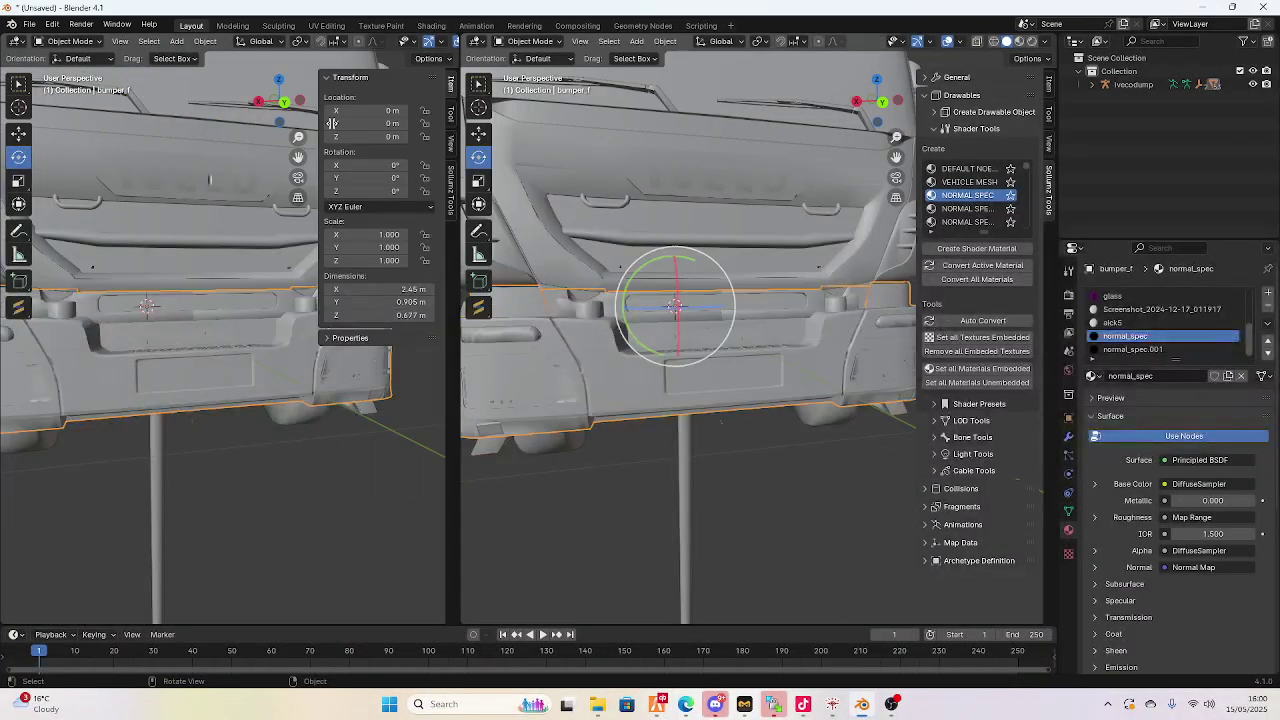
scroll(272, 160, "down", 6)
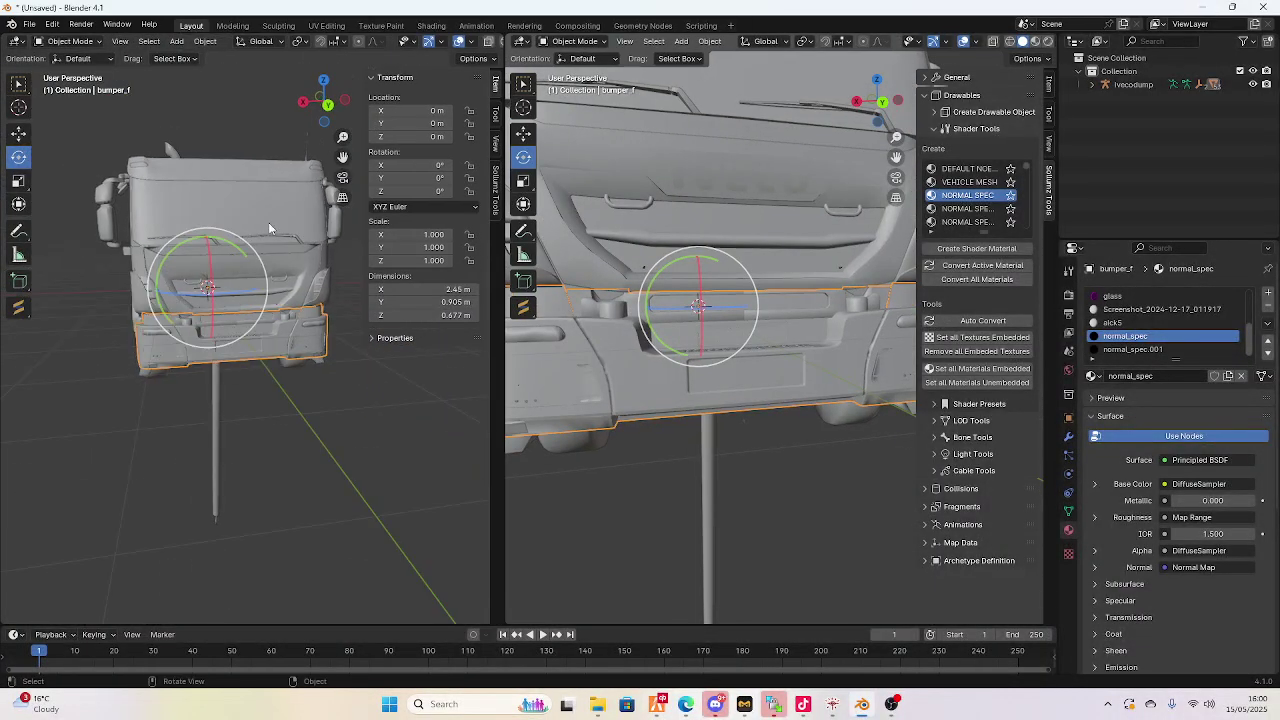
left_click(17, 42)
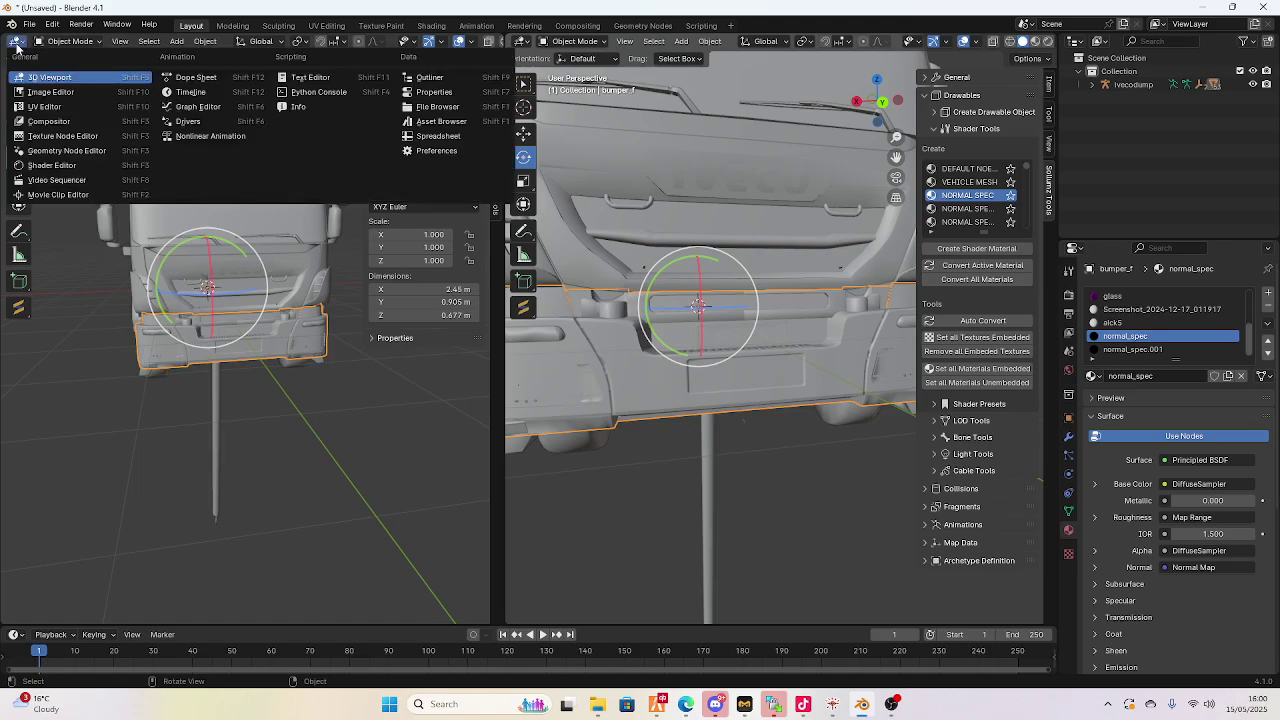
left_click(50, 165)
Load AnyConv.com__Metal028_2K-PNG_Color.dds from the Desktop's DingersCarFolder/CarTexturesForPlate folder into normal_spec's DiffuseSampler node
scroll(326, 233, "up", 4)
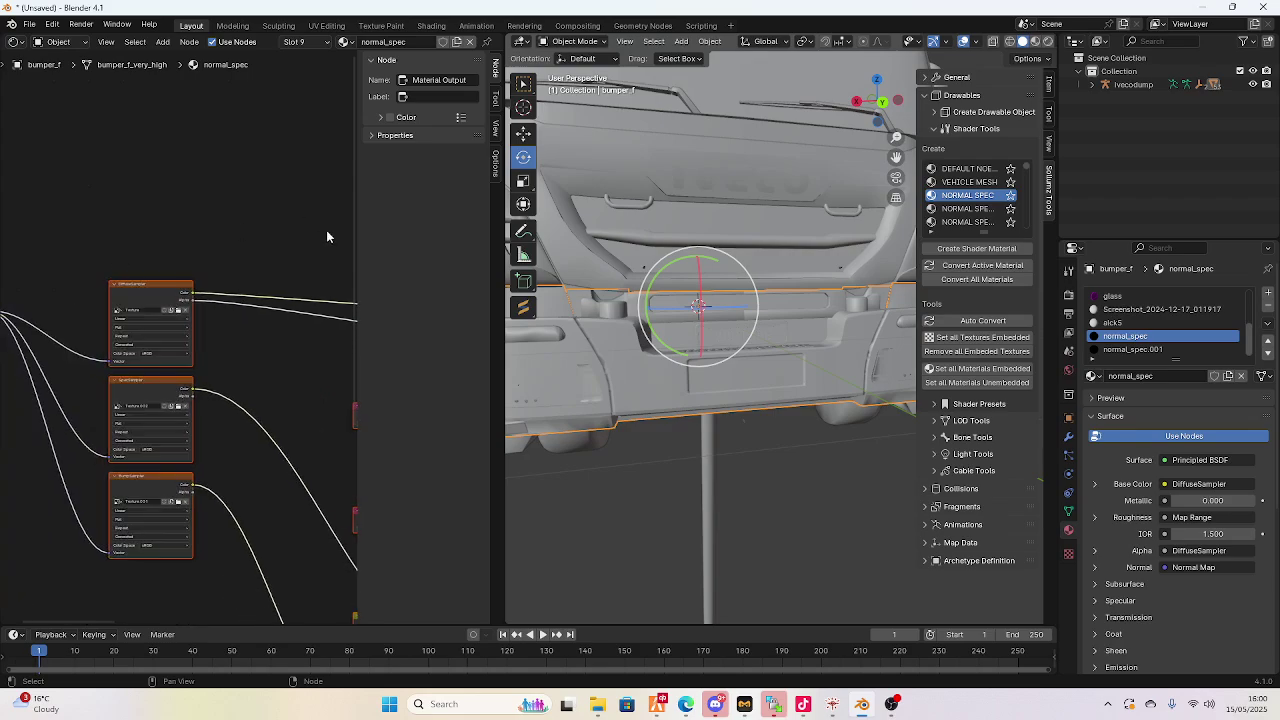
scroll(214, 290, "up", 3)
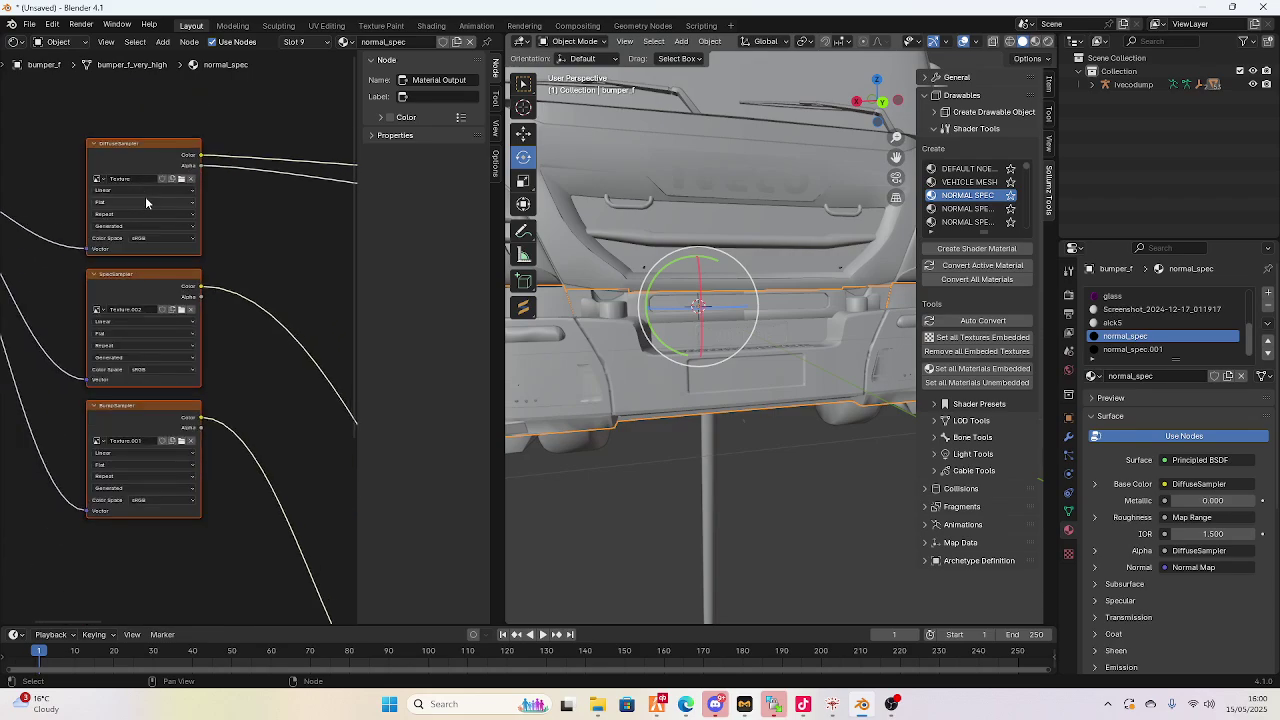
scroll(128, 148, "up", 1)
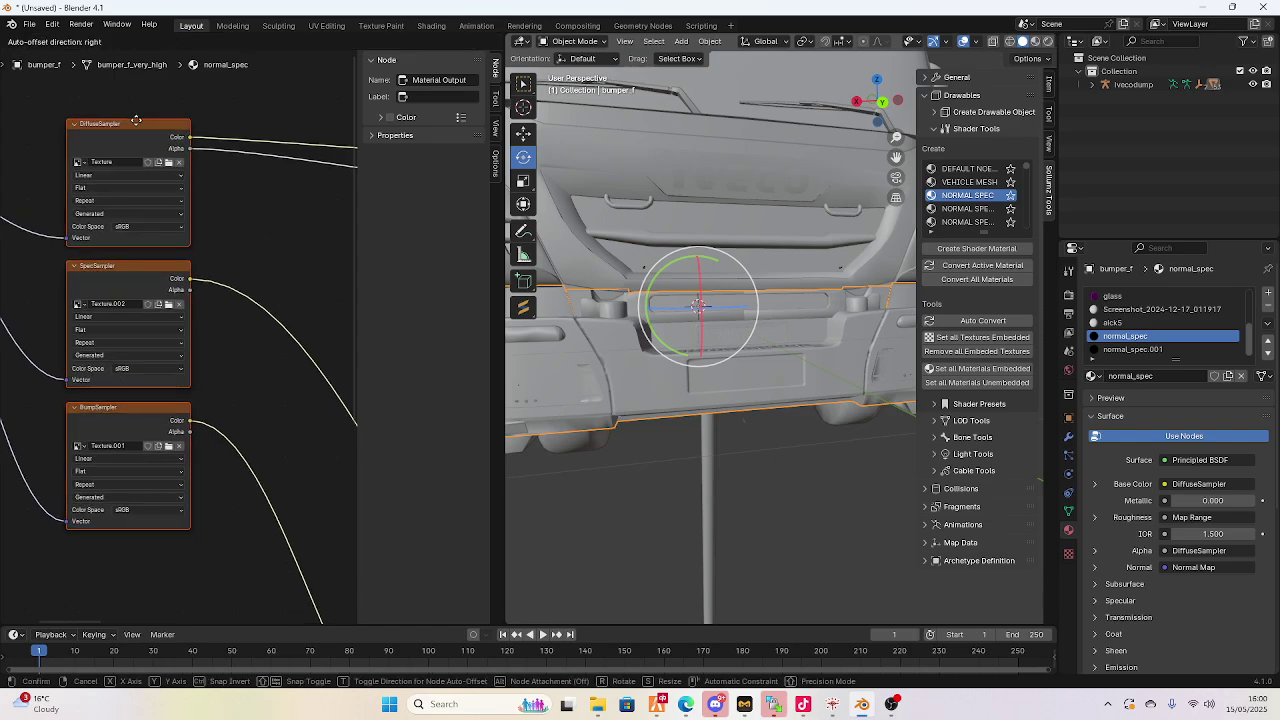
left_click(182, 170)
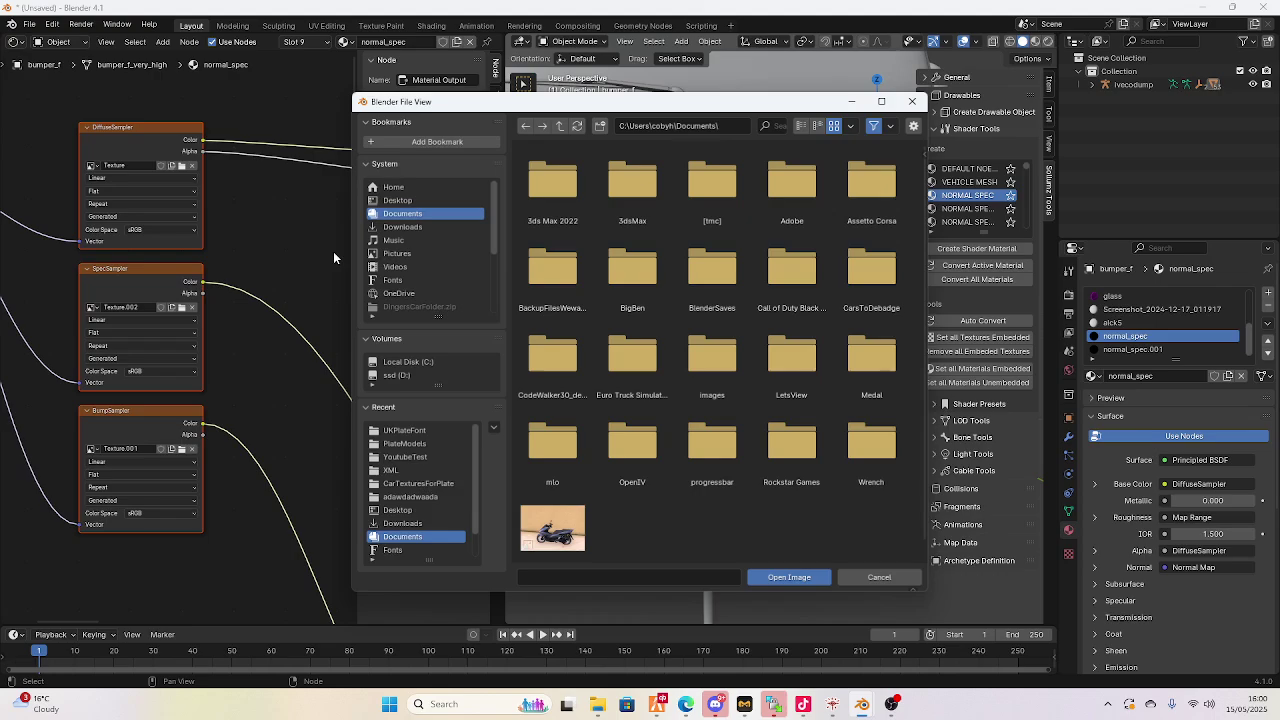
left_click(398, 201)
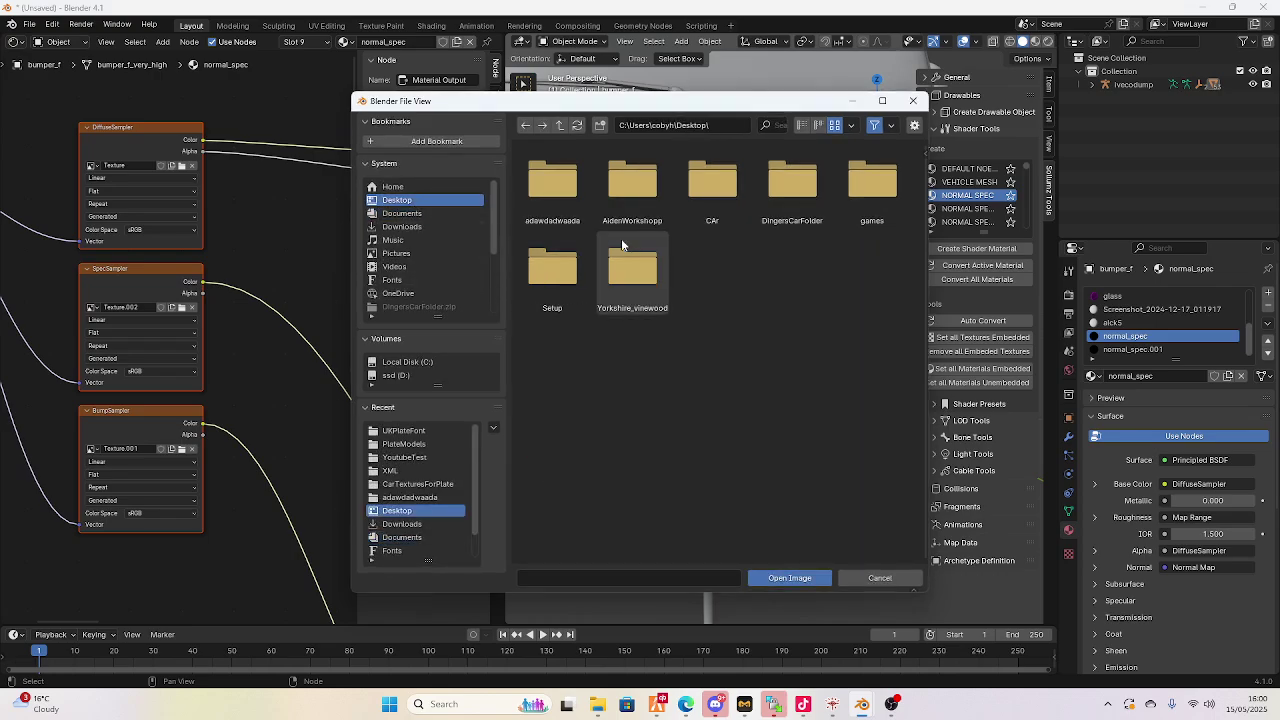
left_click(812, 196)
left_click(564, 200)
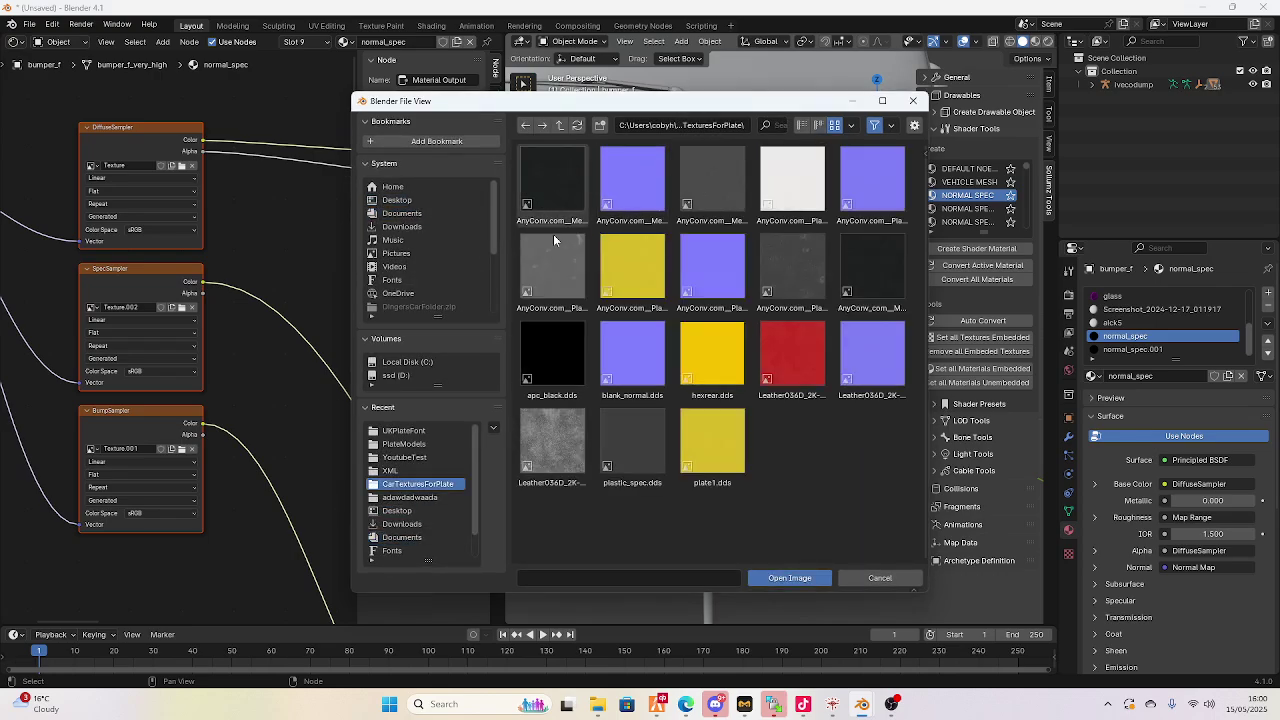
left_click(552, 180)
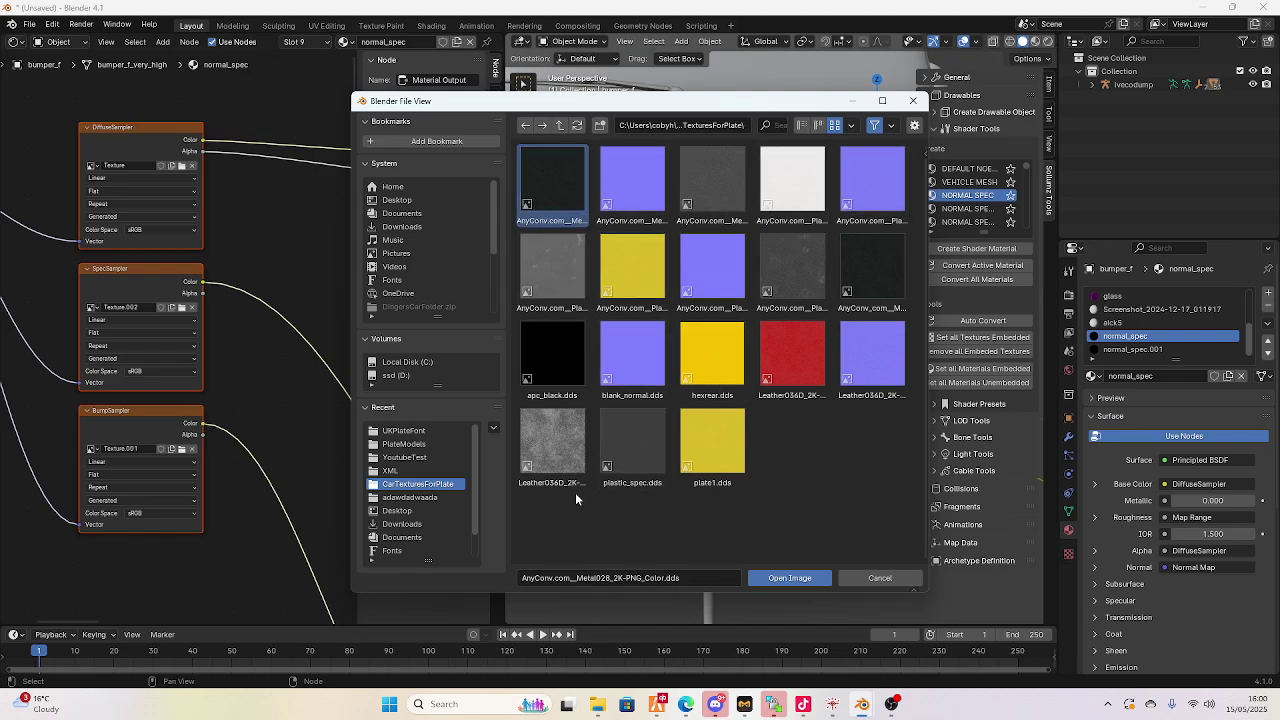
double_click(576, 195)
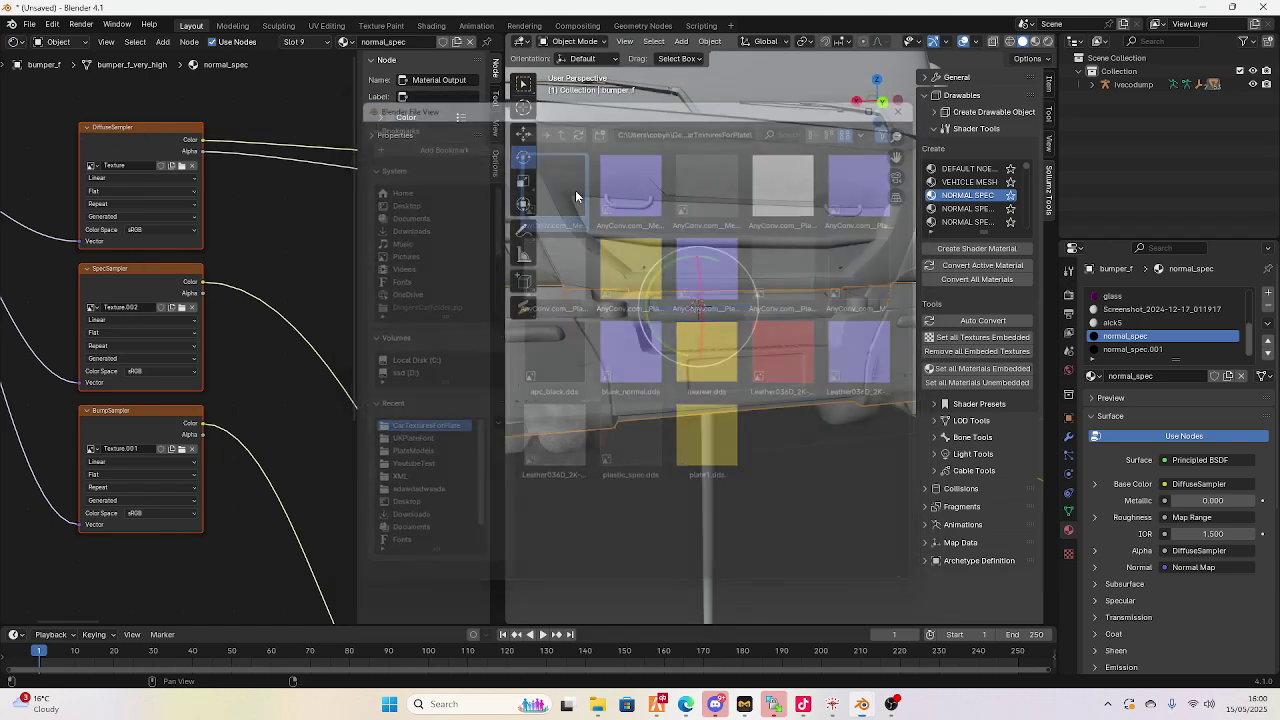
Load AnyConv.com__Metal028_2K-PNG_Roughness.dds from the Desktop's DingersCarFolder/CarTexturesForPlate folder into normal_spec's SpecSampler node
left_click(183, 310)
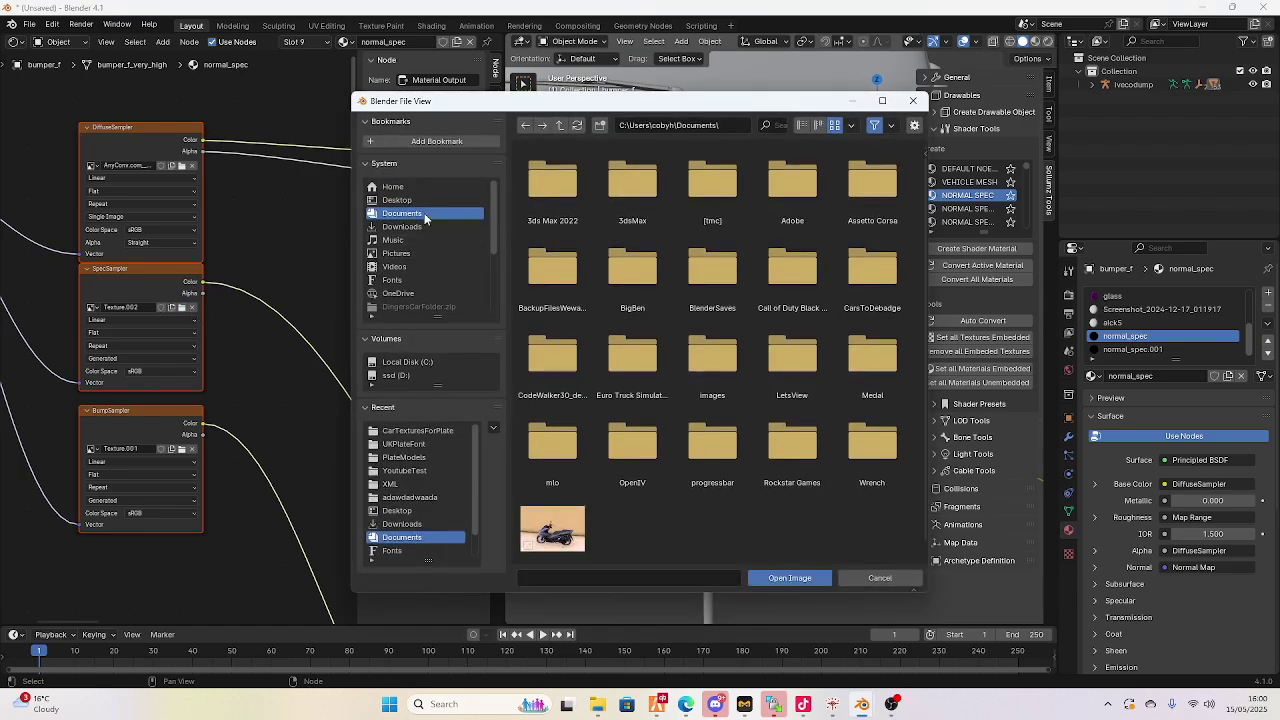
left_click(424, 203)
left_click(783, 211)
double_click(783, 211)
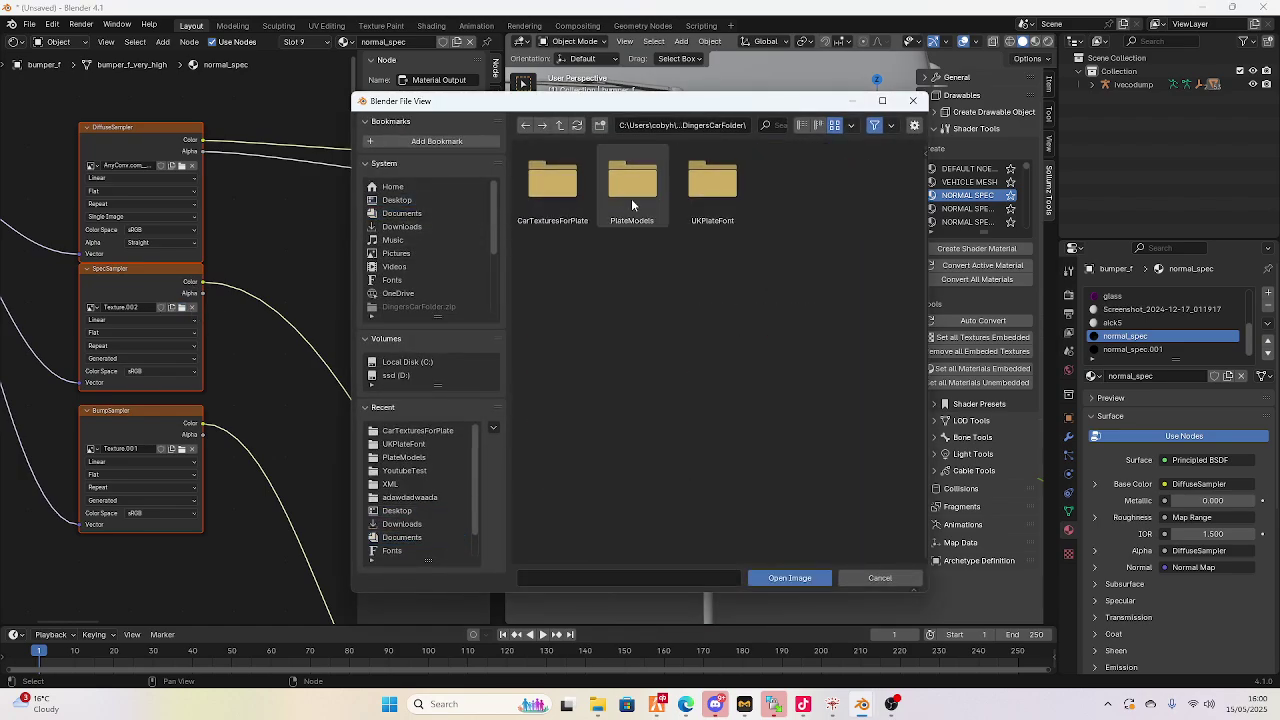
double_click(580, 191)
left_click(711, 205)
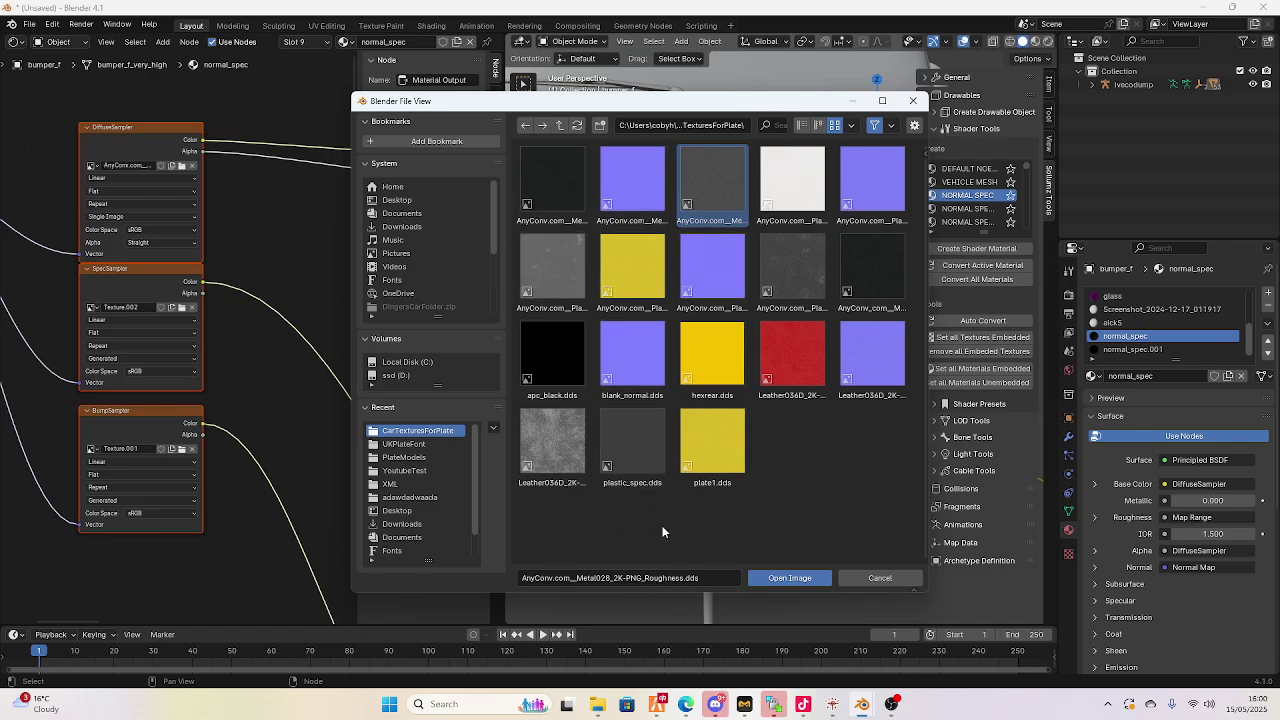
double_click(708, 210)
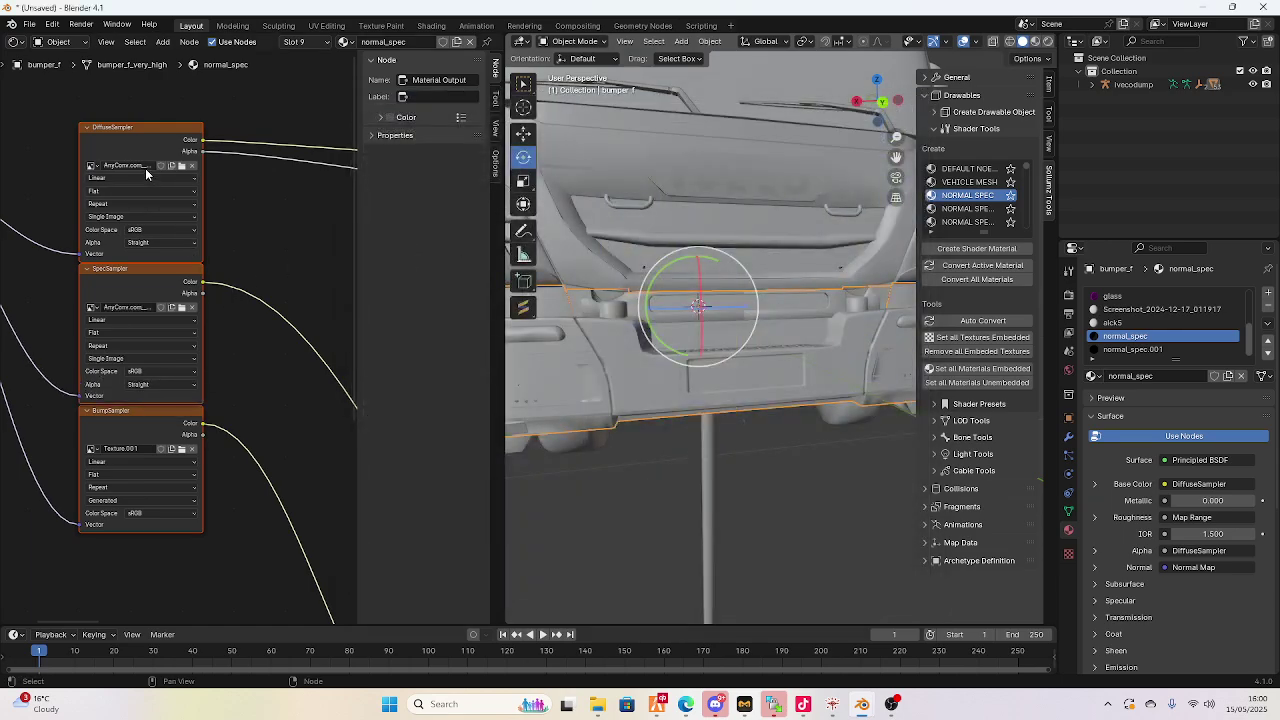
Load AnyConv.com__Metal028_2K-PNG_NormalGL.dds from DingersCarFolder/CarTexturesForPlate on the Desktop into normal_spec's BumpSampler node
left_click(181, 448)
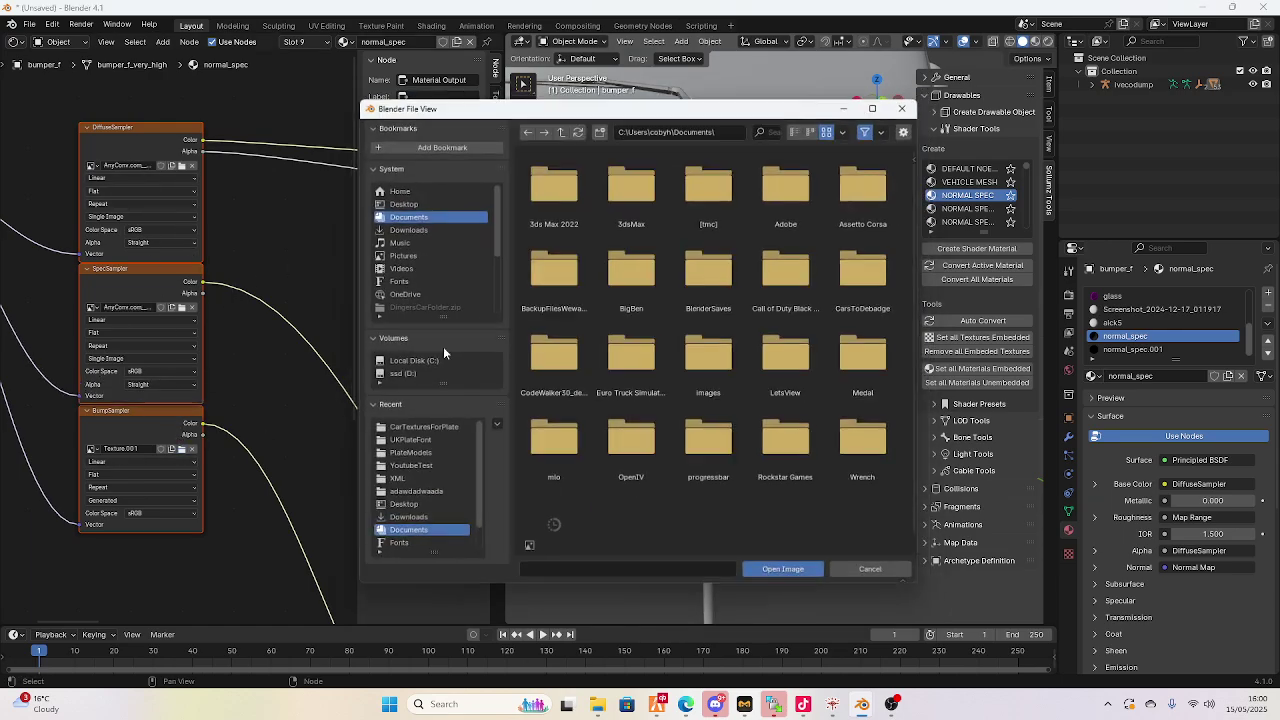
left_click(432, 200)
double_click(826, 192)
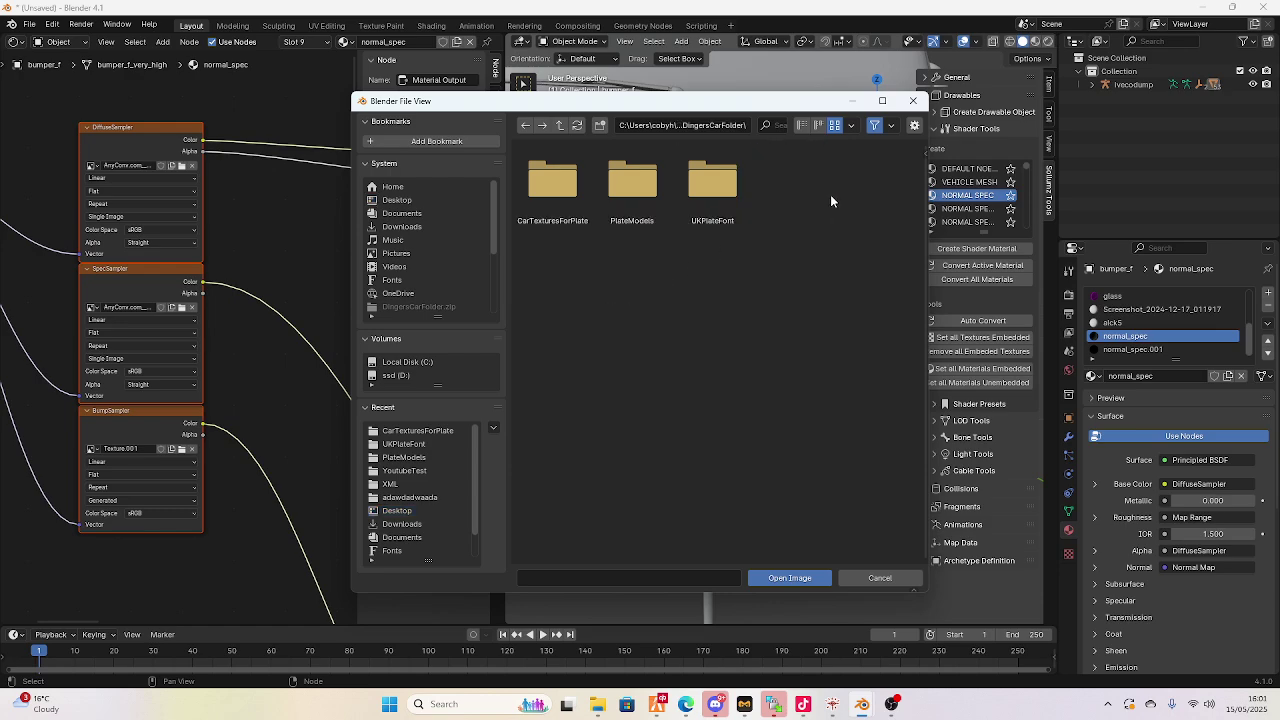
double_click(568, 194)
left_click(645, 198)
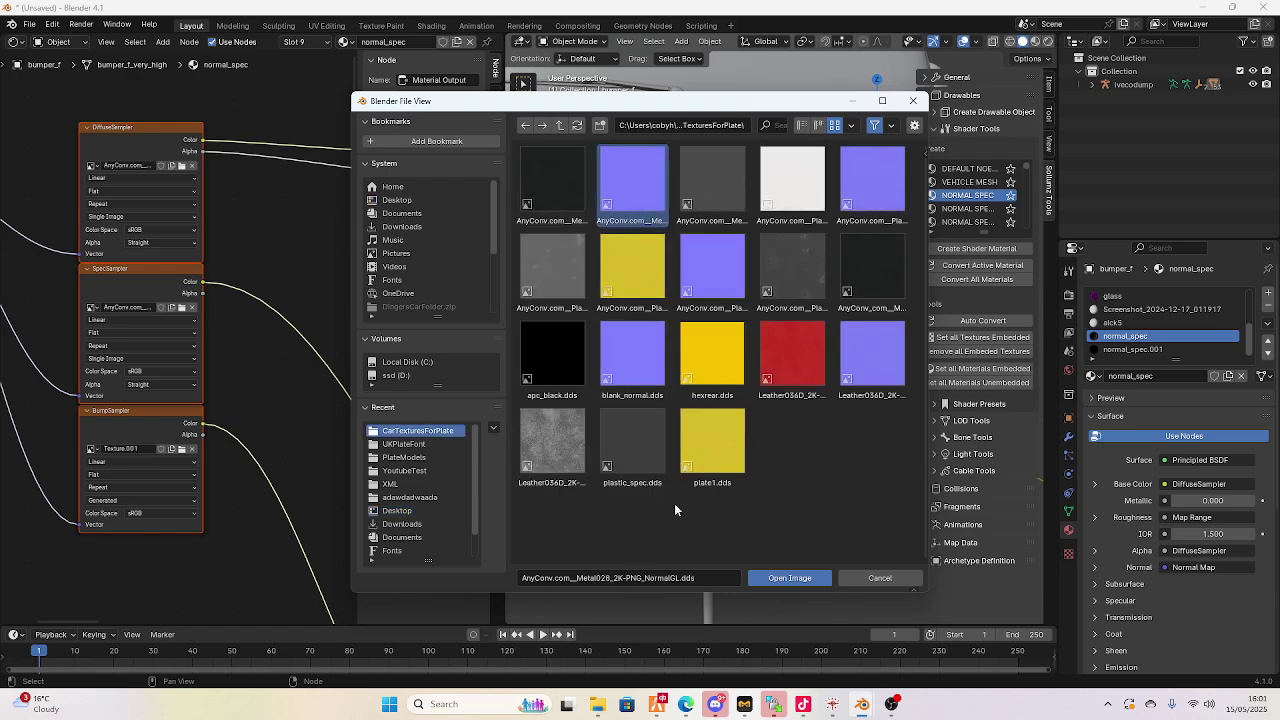
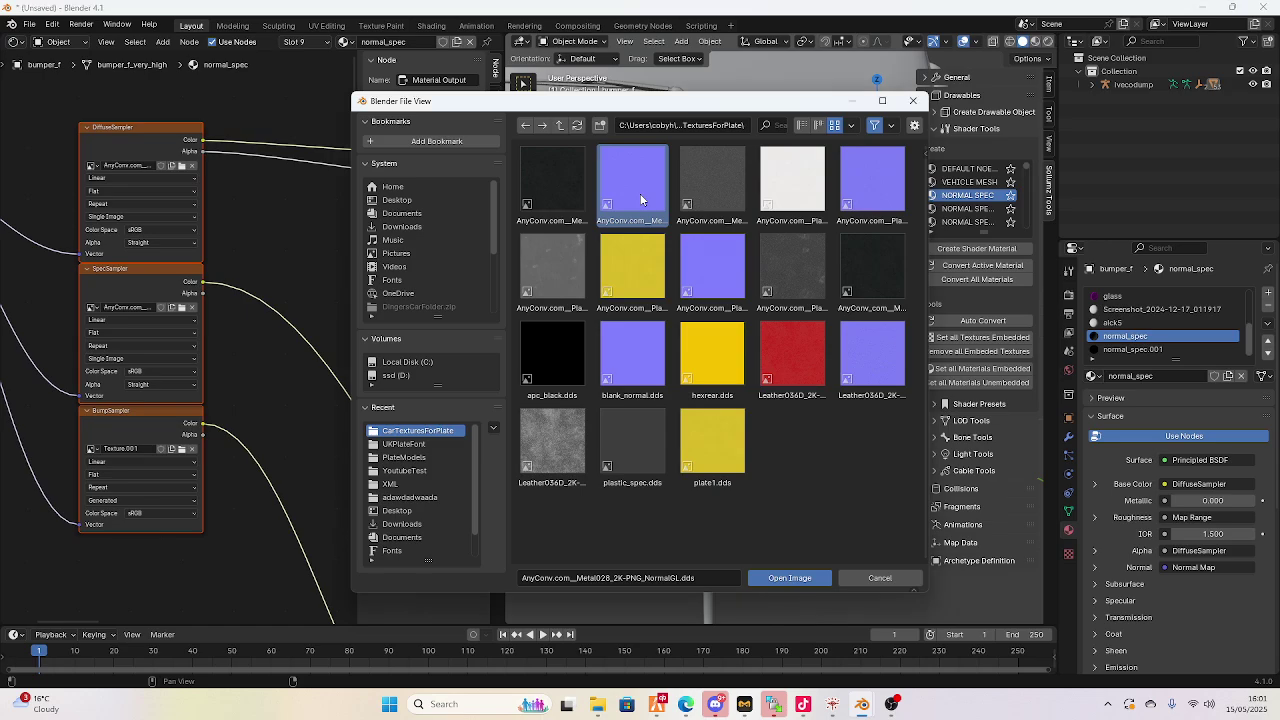
double_click(641, 199)
Widen the 3D viewport, enter Edit Mode on bumper_f with face selection, and deselect all its faces
left_click_drag(500, 228, 276, 218)
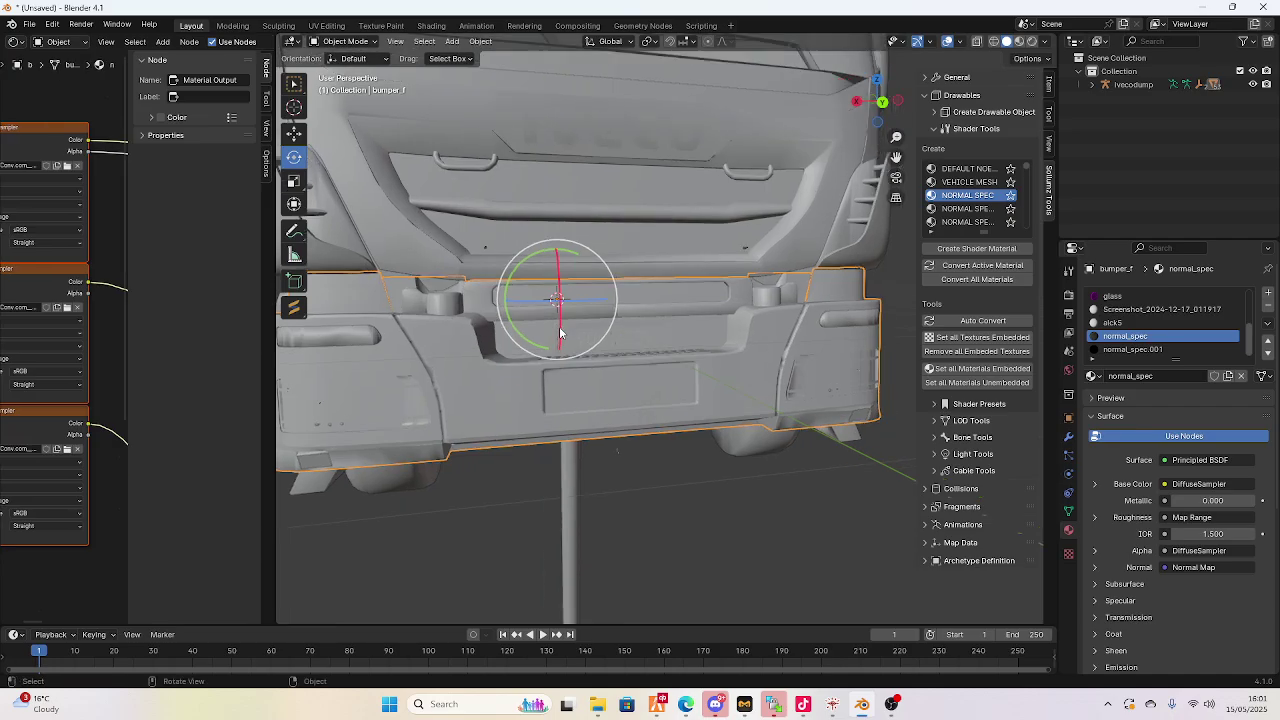
middle_click_drag(563, 270, 562, 351)
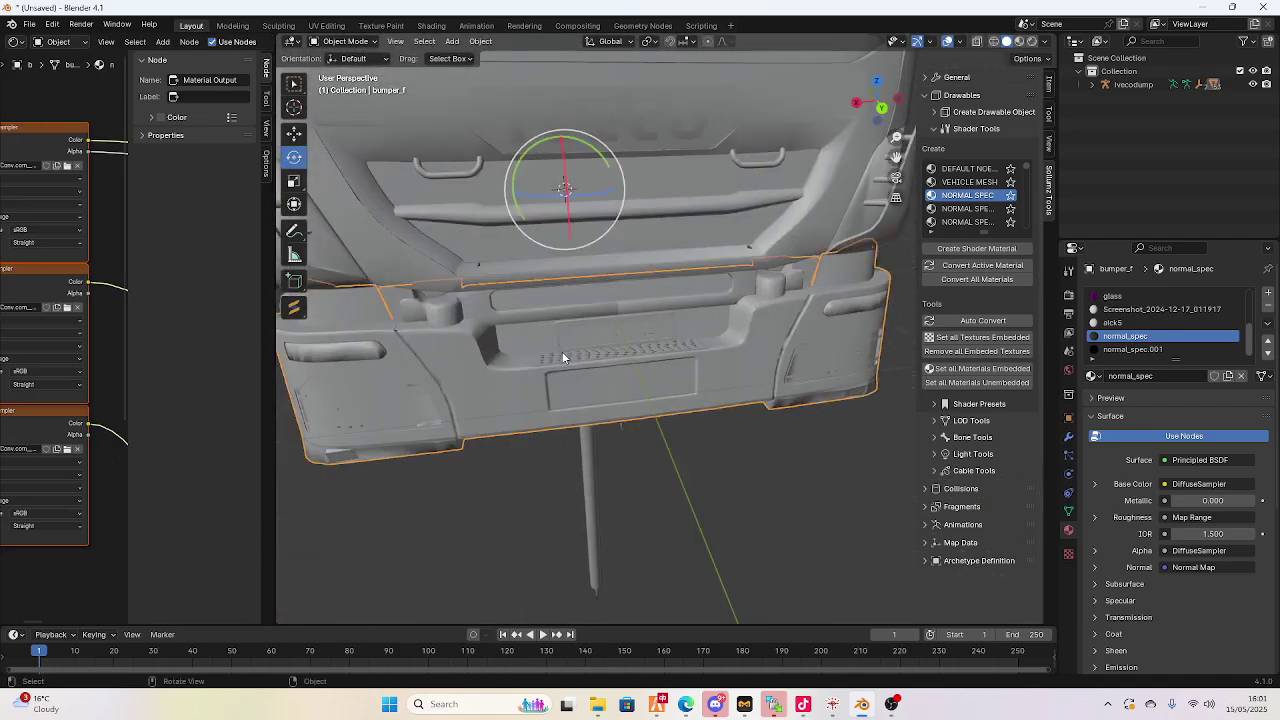
key("Tab")
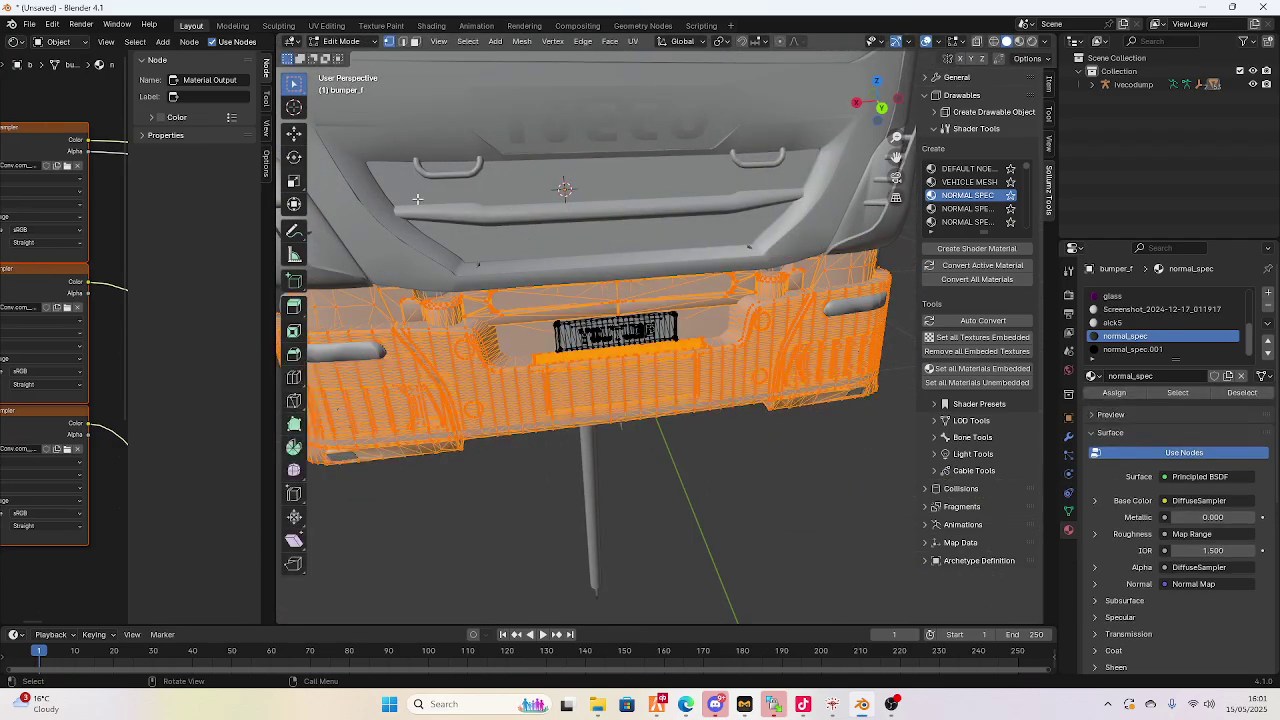
left_click(415, 42)
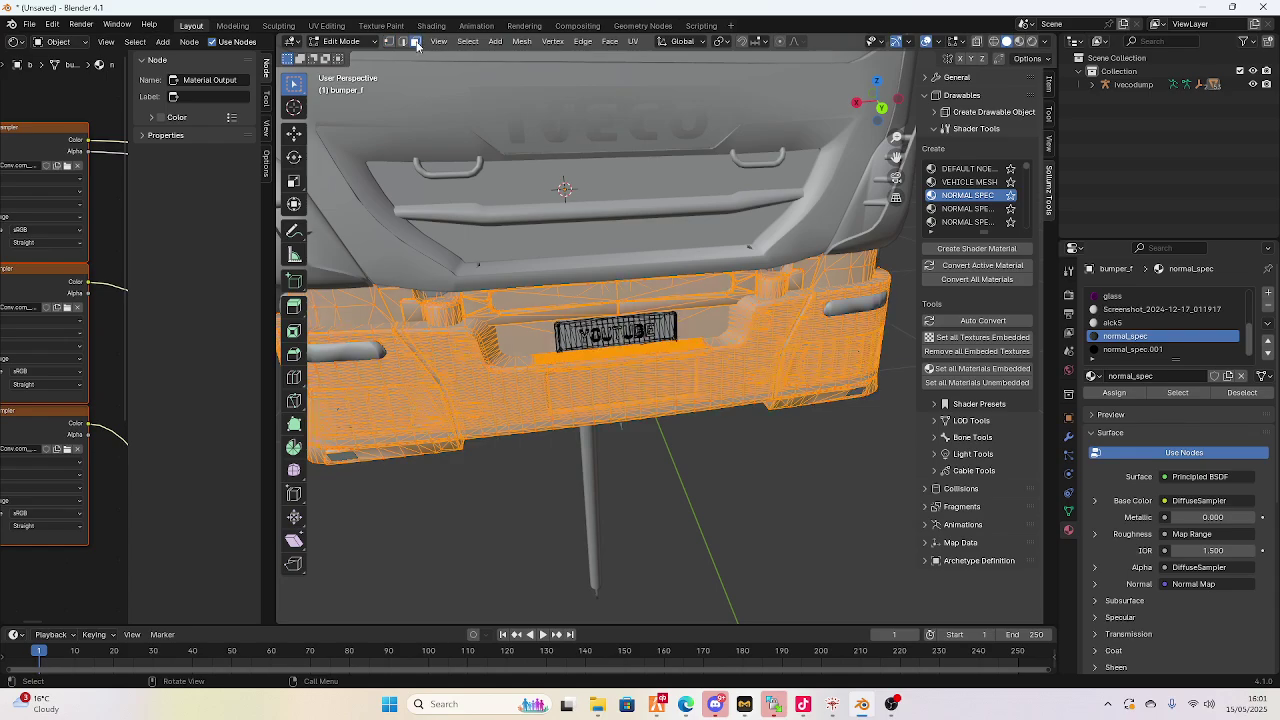
left_click(683, 520)
Select all linked faces of the YOUTUBE plate's surrounding frame and assign the normal_spec material to them
scroll(634, 423, "up", 5)
middle_click_drag(634, 423, 710, 380)
left_click_drag(896, 157, 896, 157)
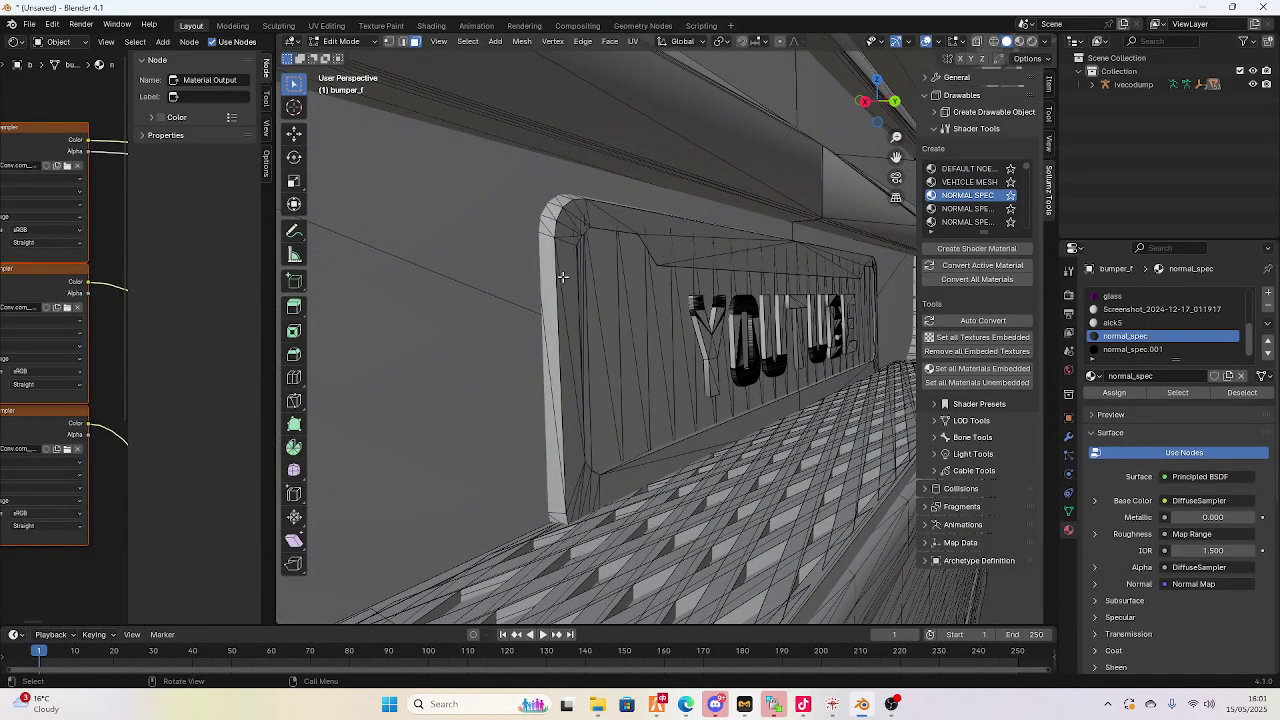
middle_click_drag(562, 276, 491, 290)
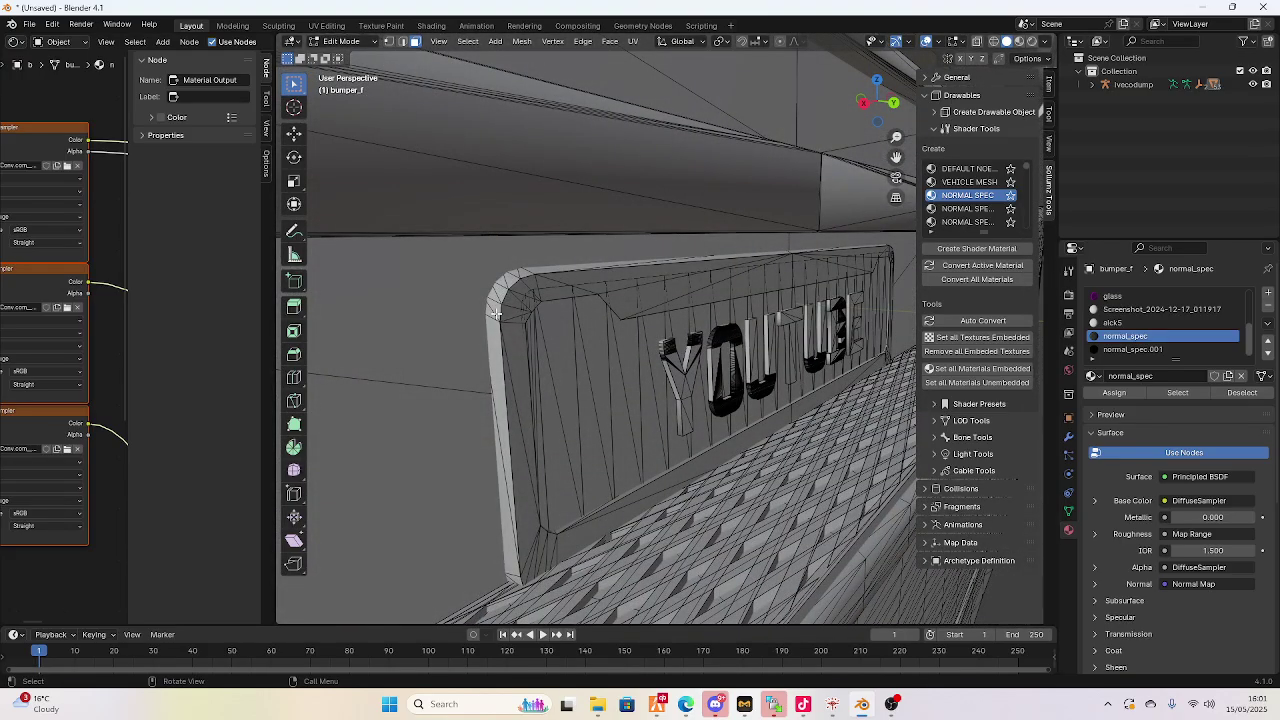
key("l")
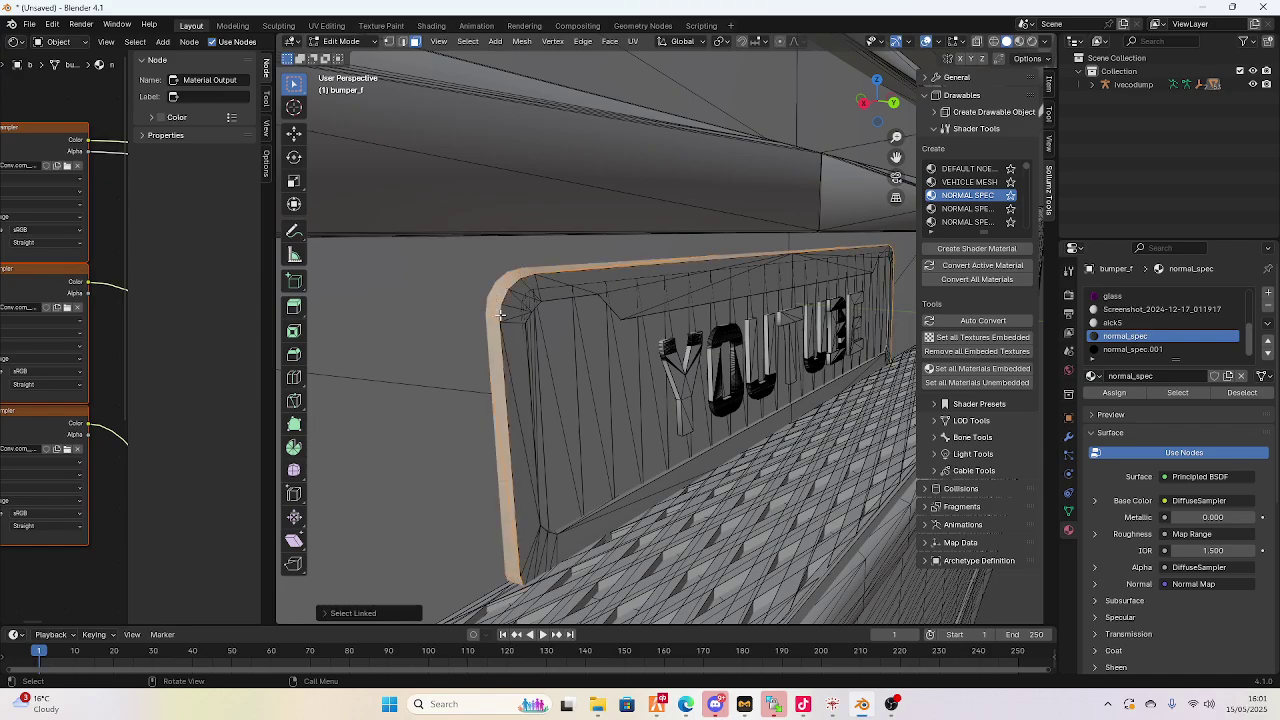
middle_click_drag(506, 317, 618, 483)
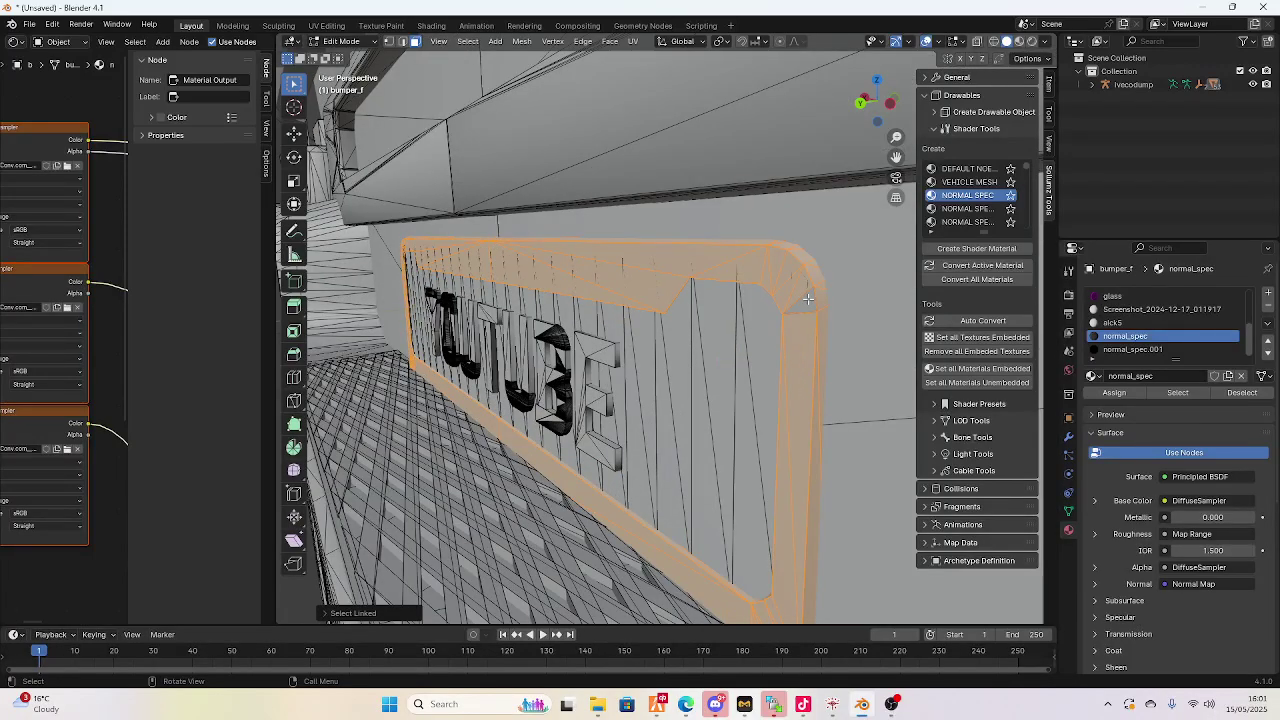
middle_click_drag(734, 314, 850, 321)
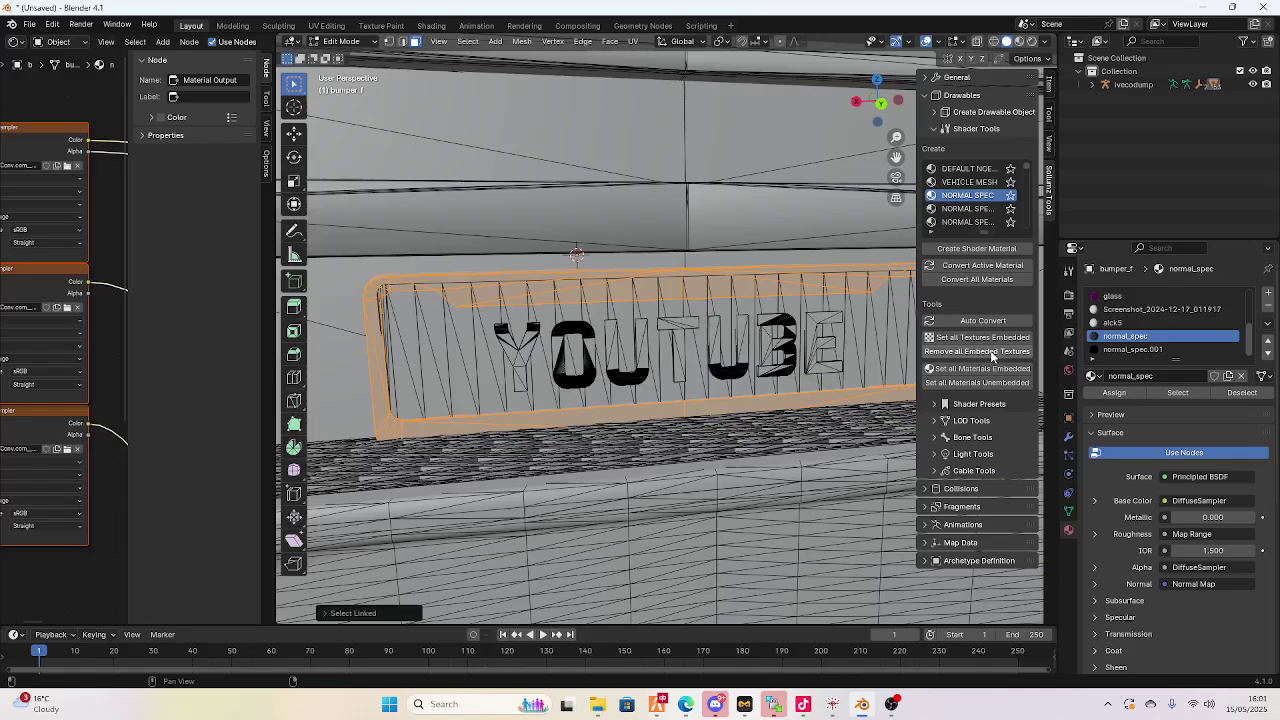
left_click(1114, 393)
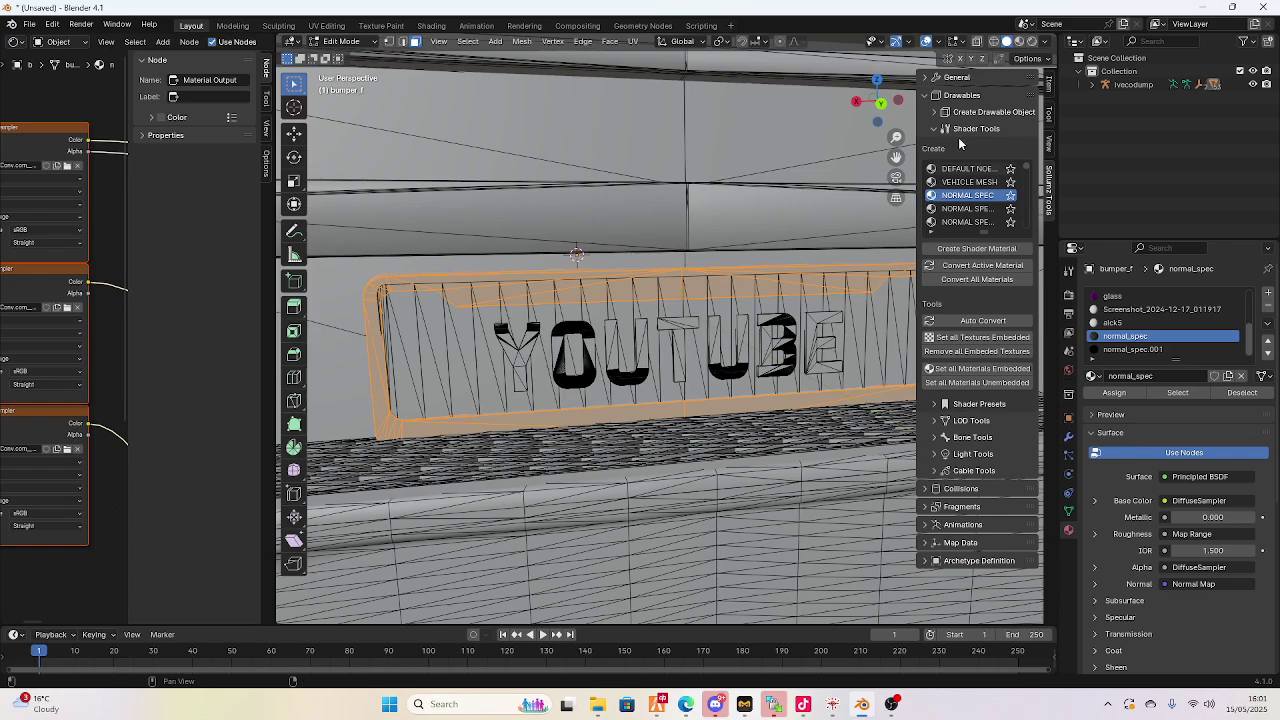
Set the solid viewport shading colour to Texture and check the plate frame in Object Mode
left_click(1045, 43)
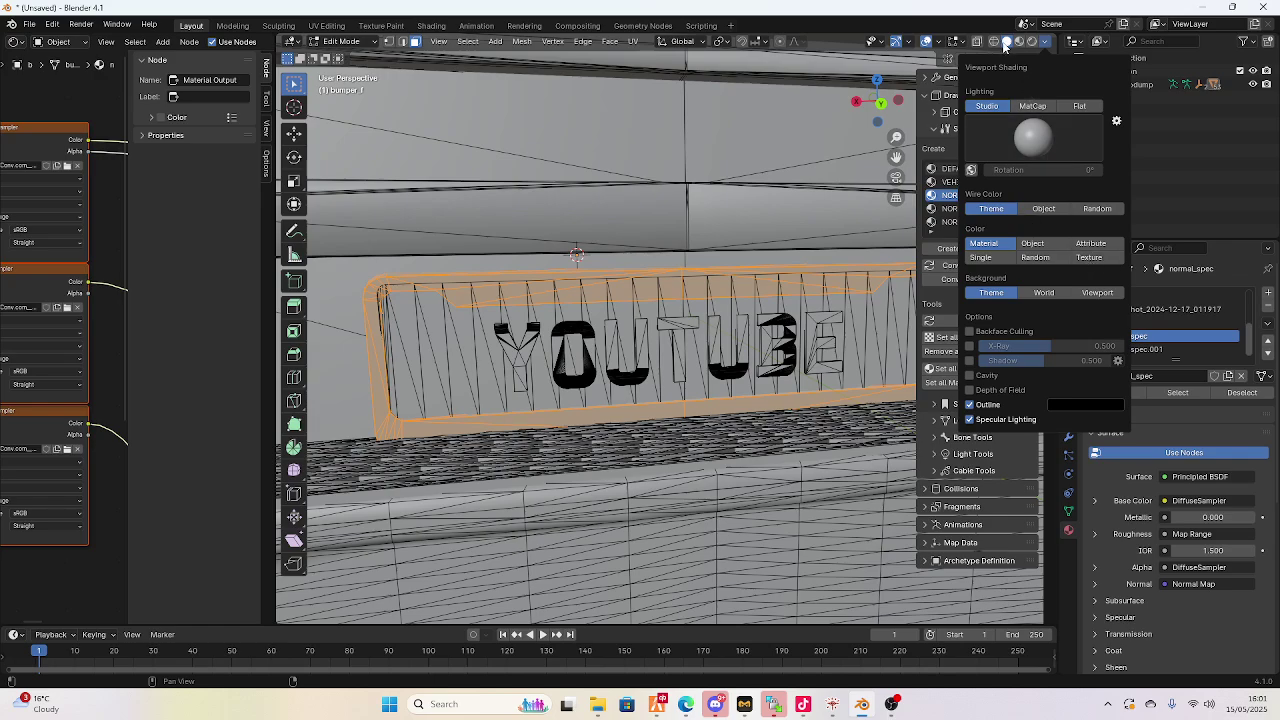
left_click(1007, 44)
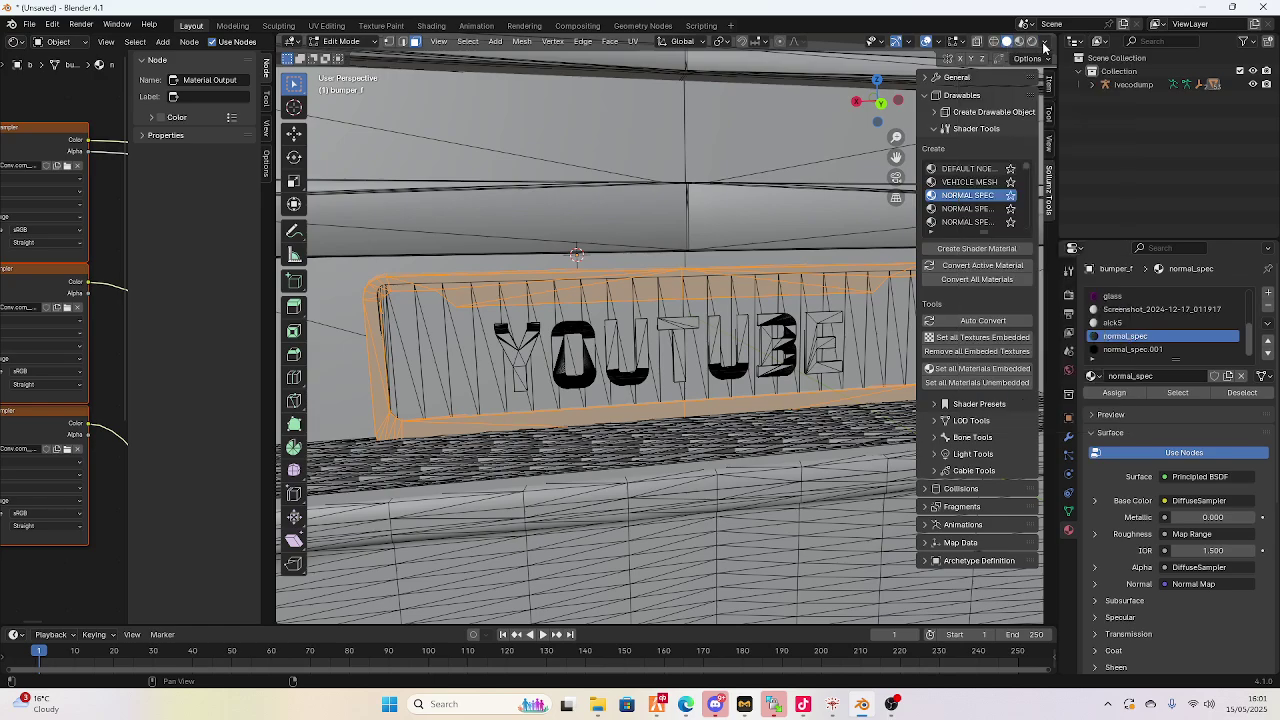
left_click(1045, 43)
left_click(1098, 260)
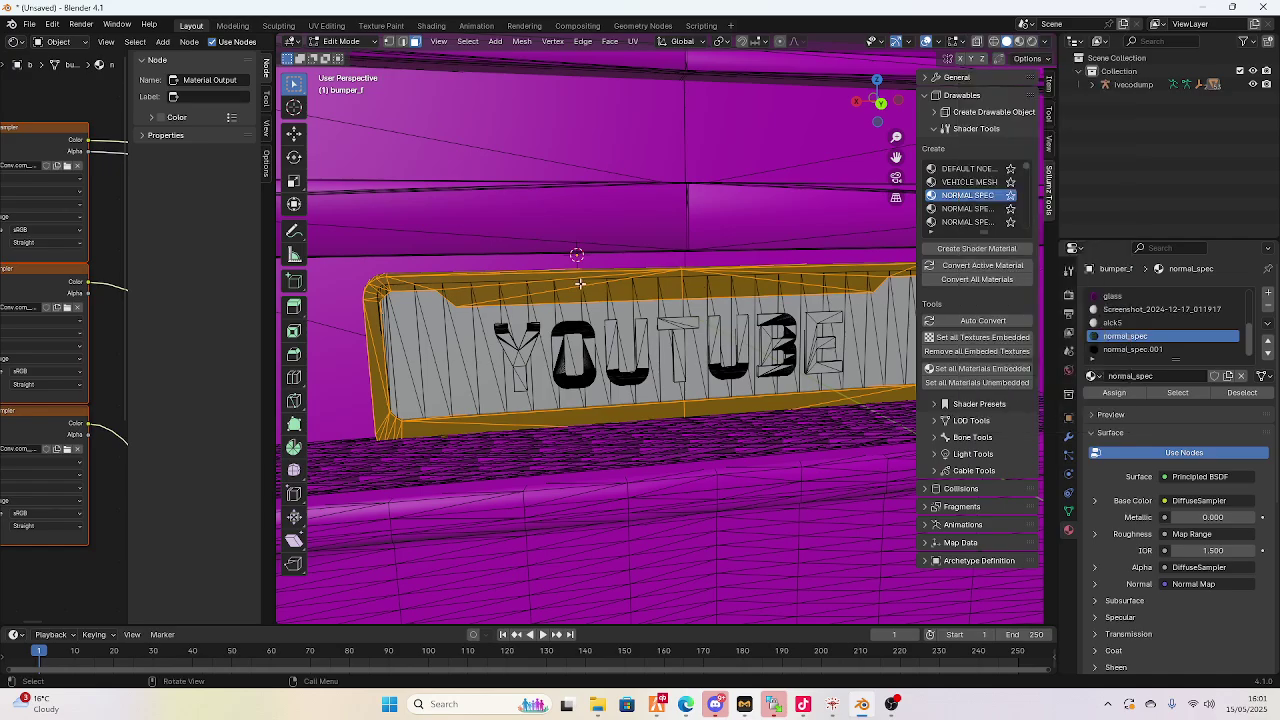
key("Tab")
middle_click_drag(580, 290, 784, 288)
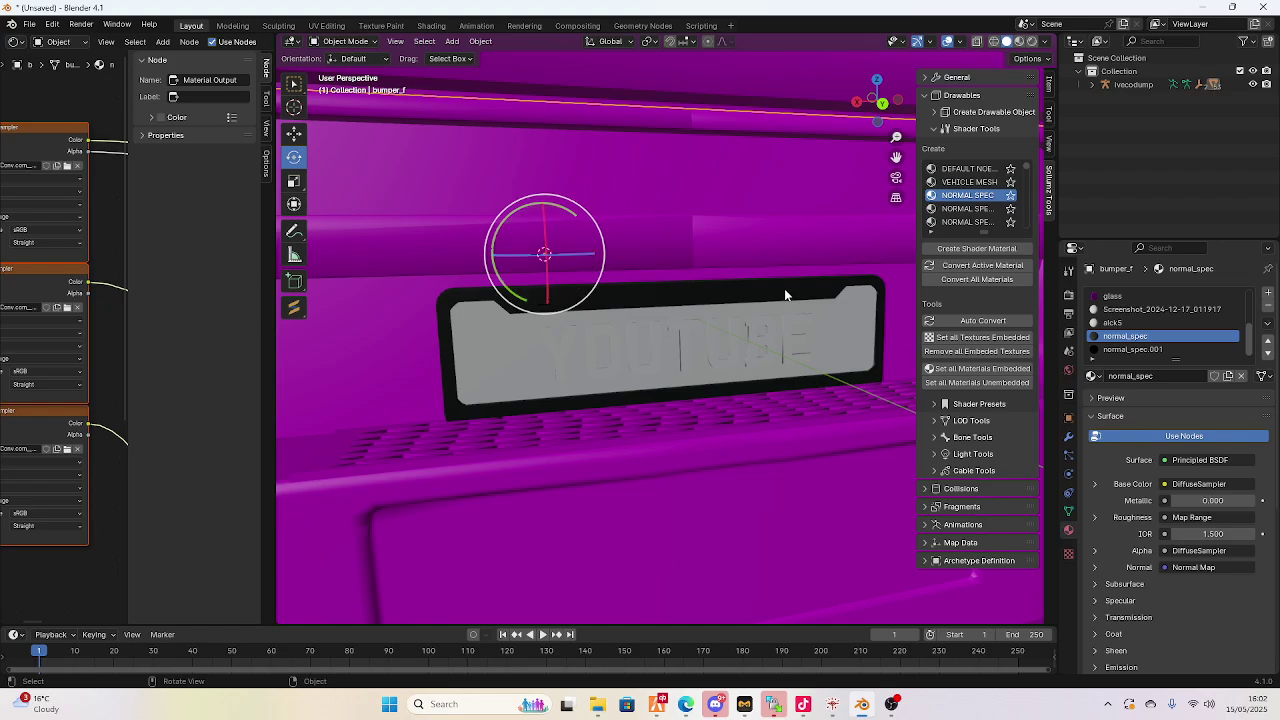
Make normal_spec.001 bumper_f's active material, return to Object Mode, and hide the Shader Editor's sidebar
key("Tab")
left_click(1109, 349)
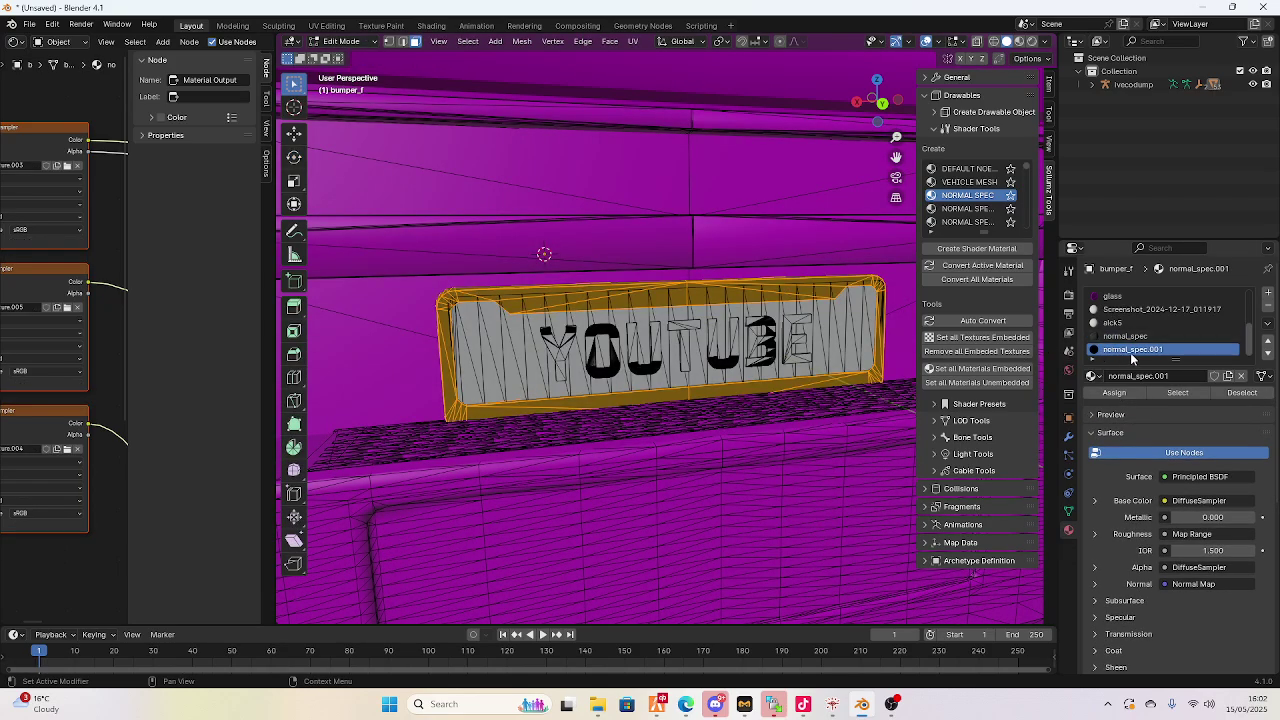
left_click(1114, 392)
key("Tab")
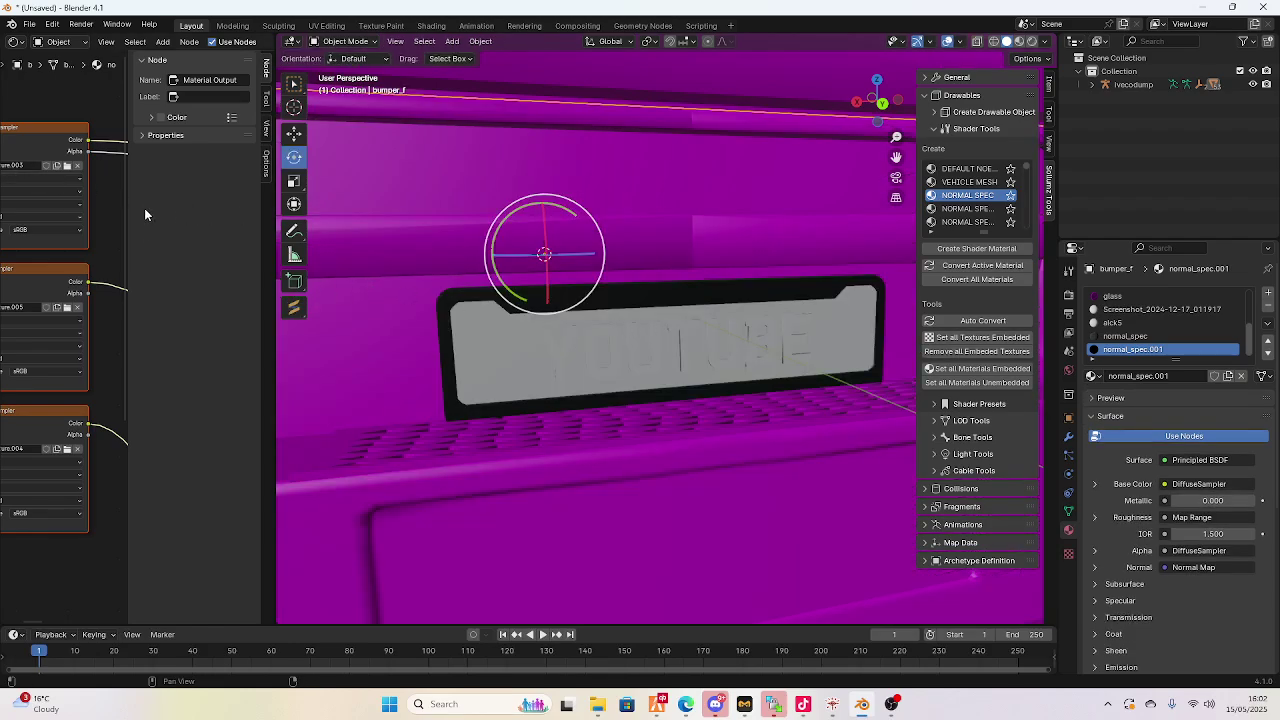
key("n")
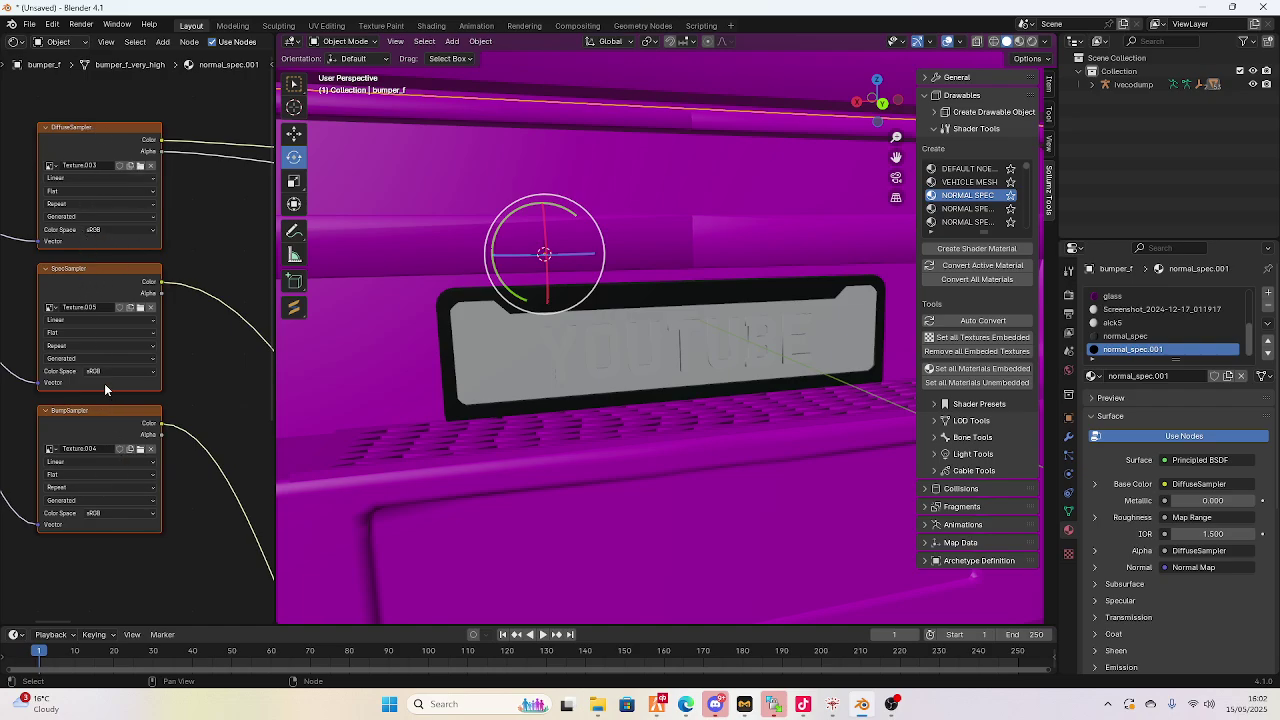
Load AnyConv.com__Plastic016A_2K-PNG_Color.dds from the Desktop's DingersCarFolder/CarTexturesForPlate folder into normal_spec.001's DiffuseSampler node
left_click(141, 166)
left_click(445, 200)
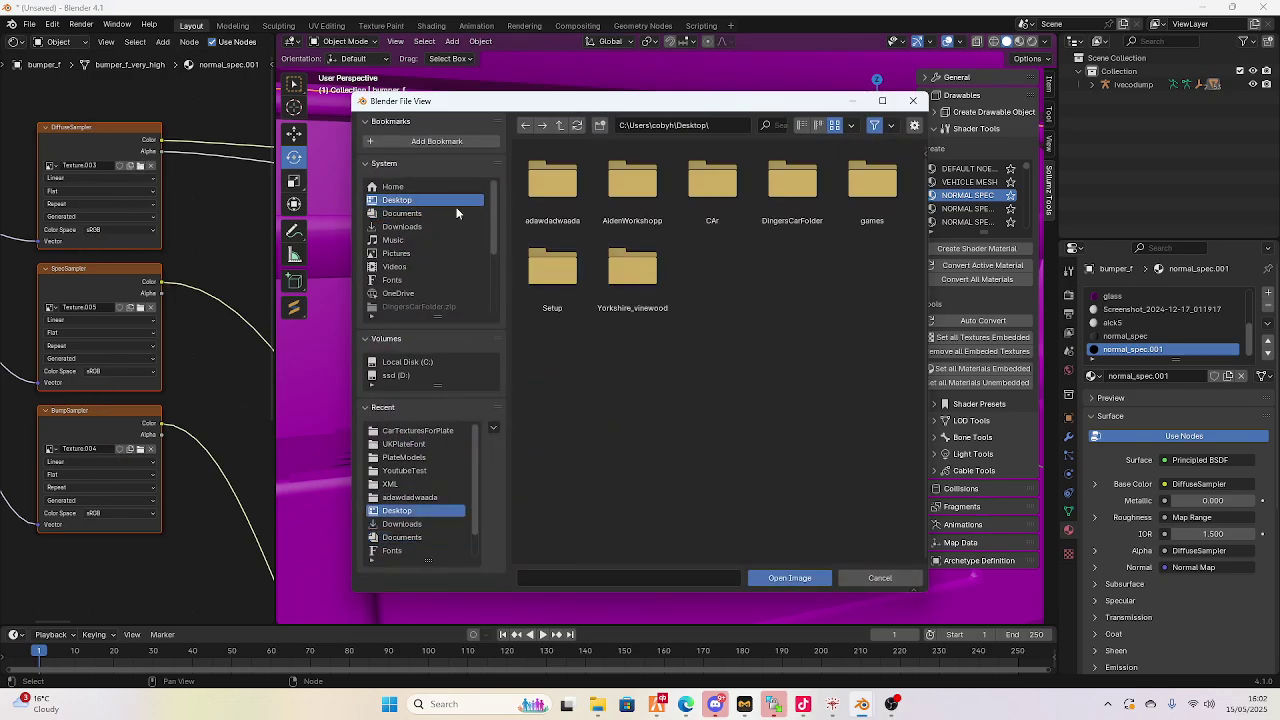
double_click(790, 195)
double_click(548, 185)
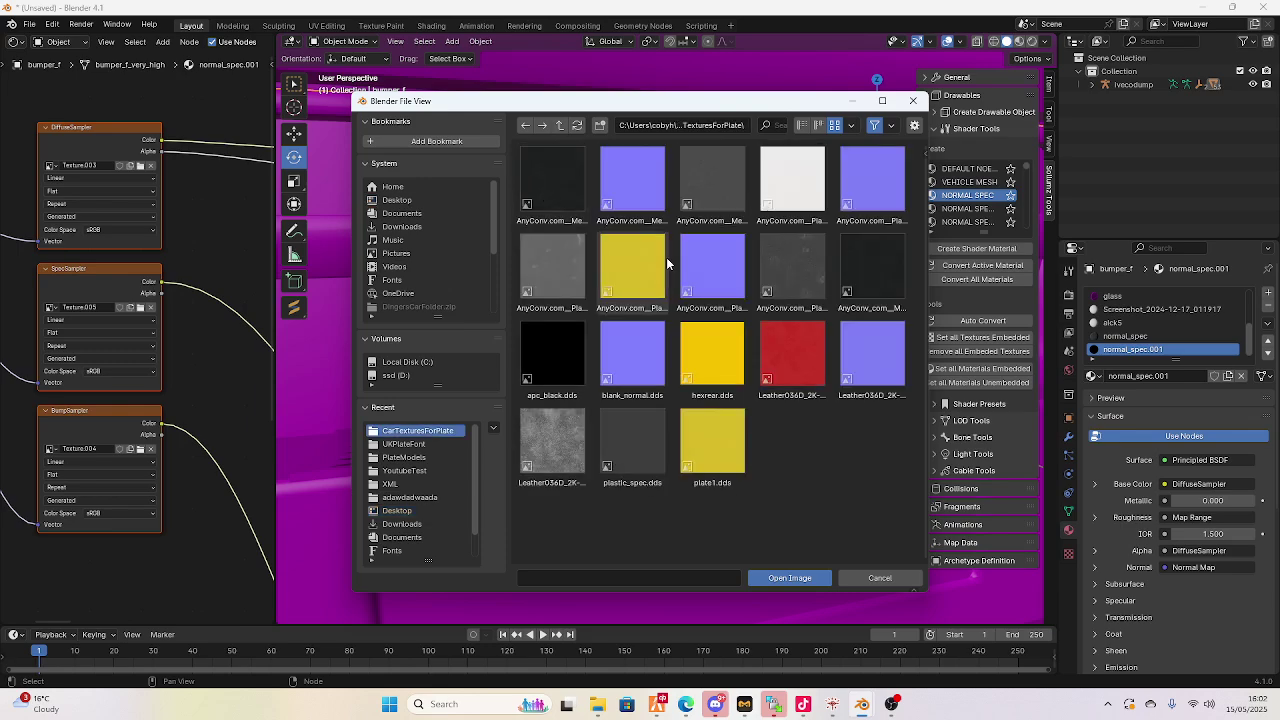
left_click(654, 265)
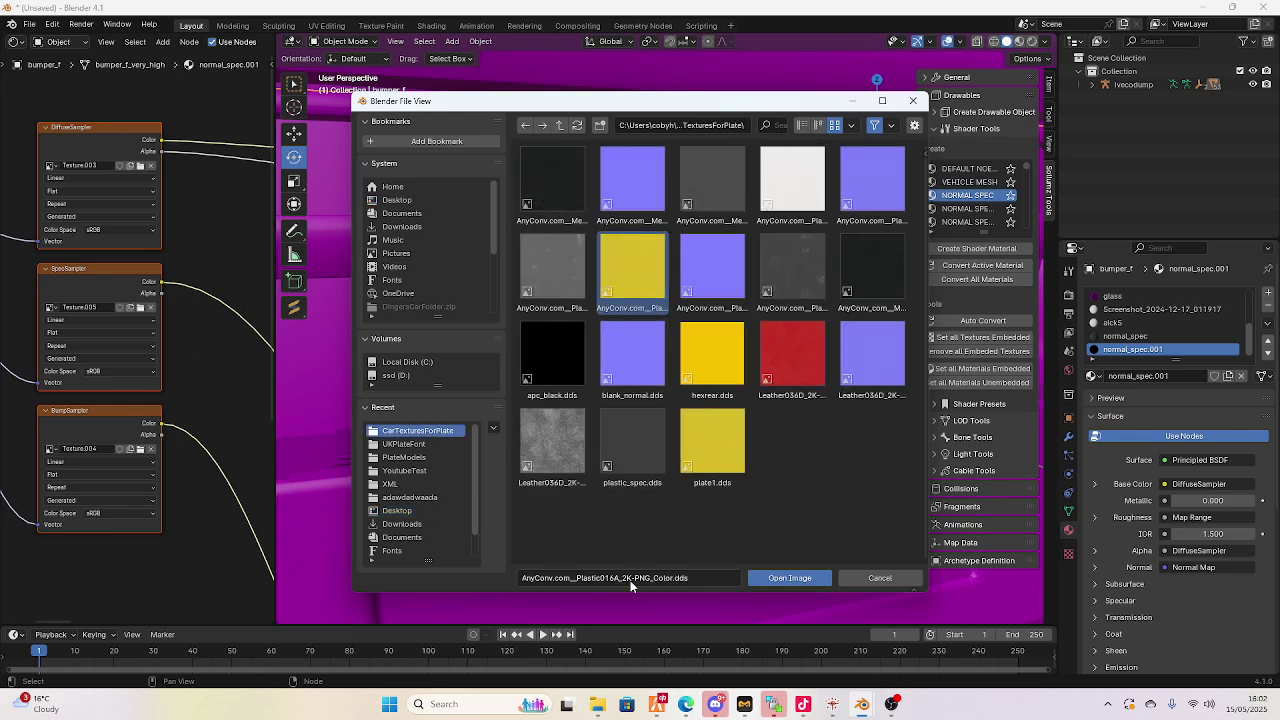
double_click(632, 268)
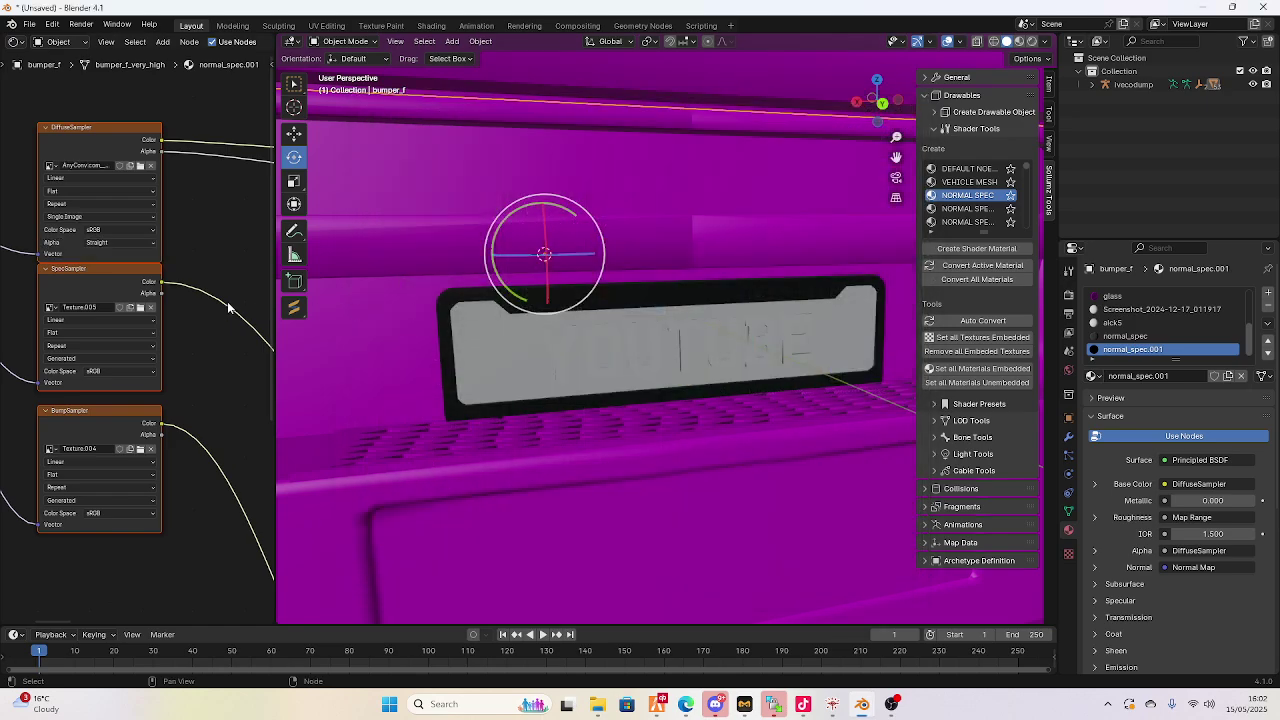
Load AnyConv.com__Plastic016A_2K-PNG_Roughness.dds from DingersCarFolder/CarTexturesForPlate on the Desktop into normal_spec.001's SpecSampler node
left_click(141, 308)
left_click(417, 200)
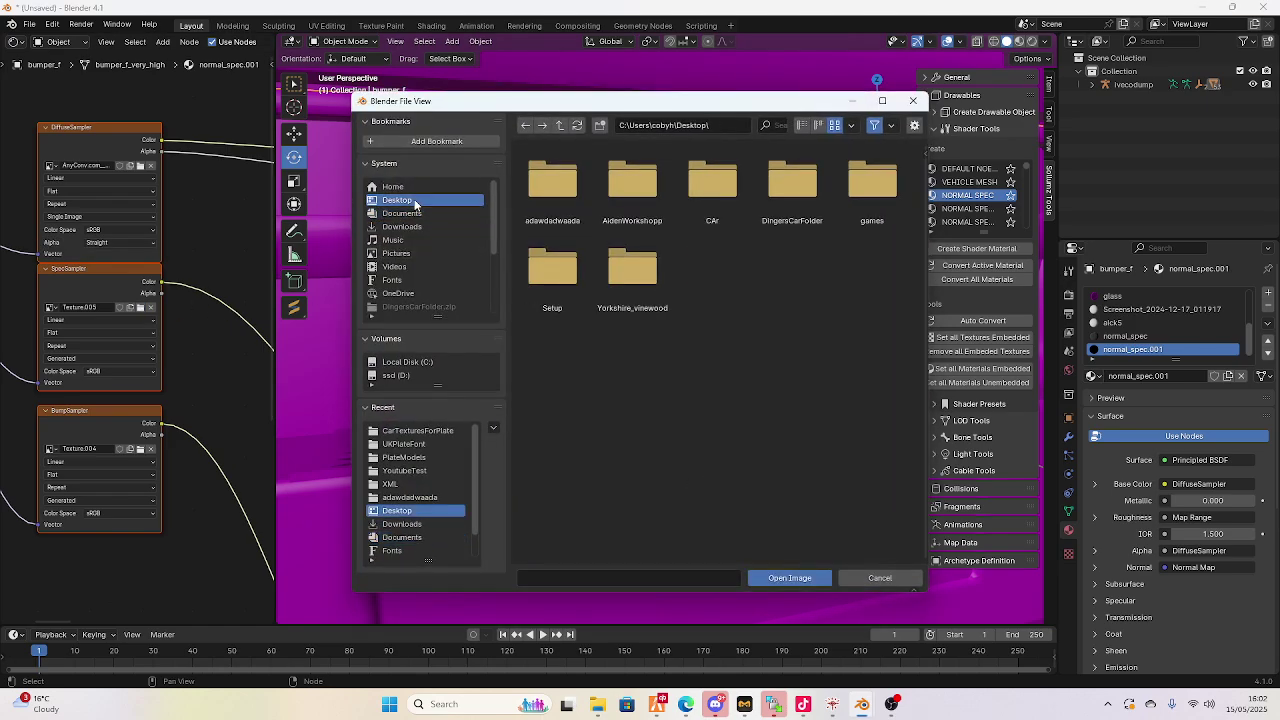
double_click(814, 184)
double_click(580, 188)
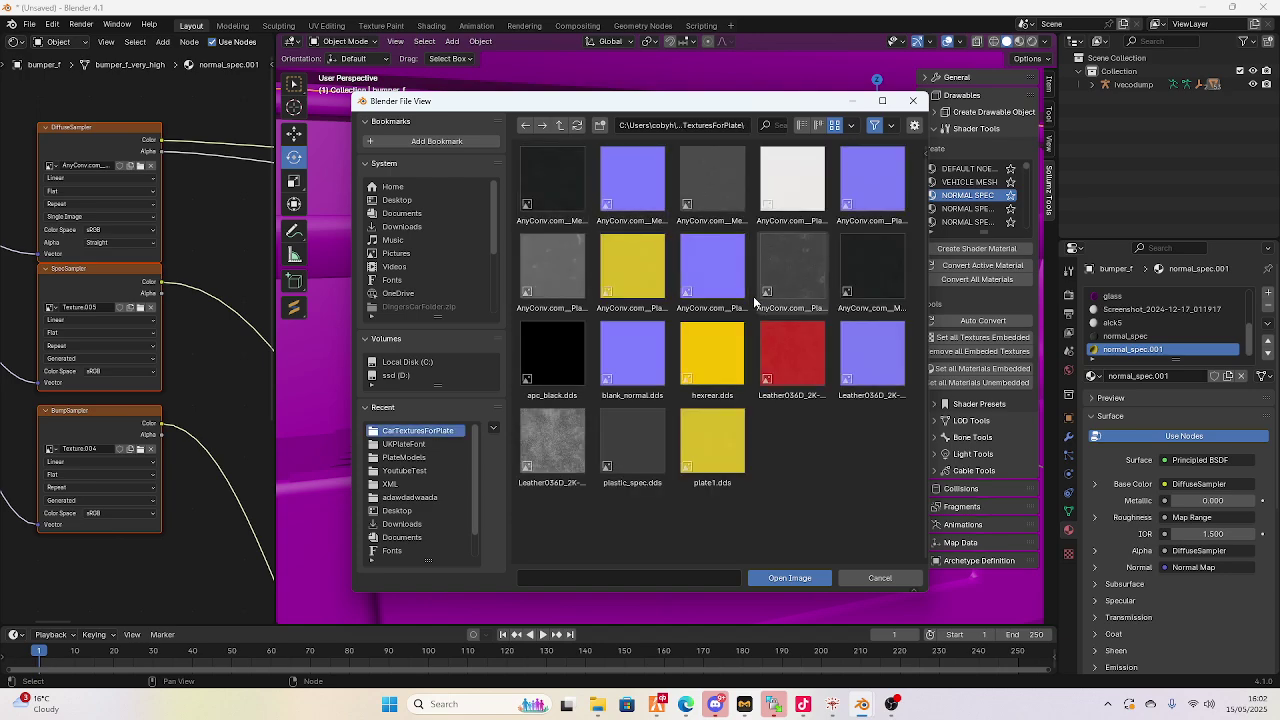
left_click(785, 270)
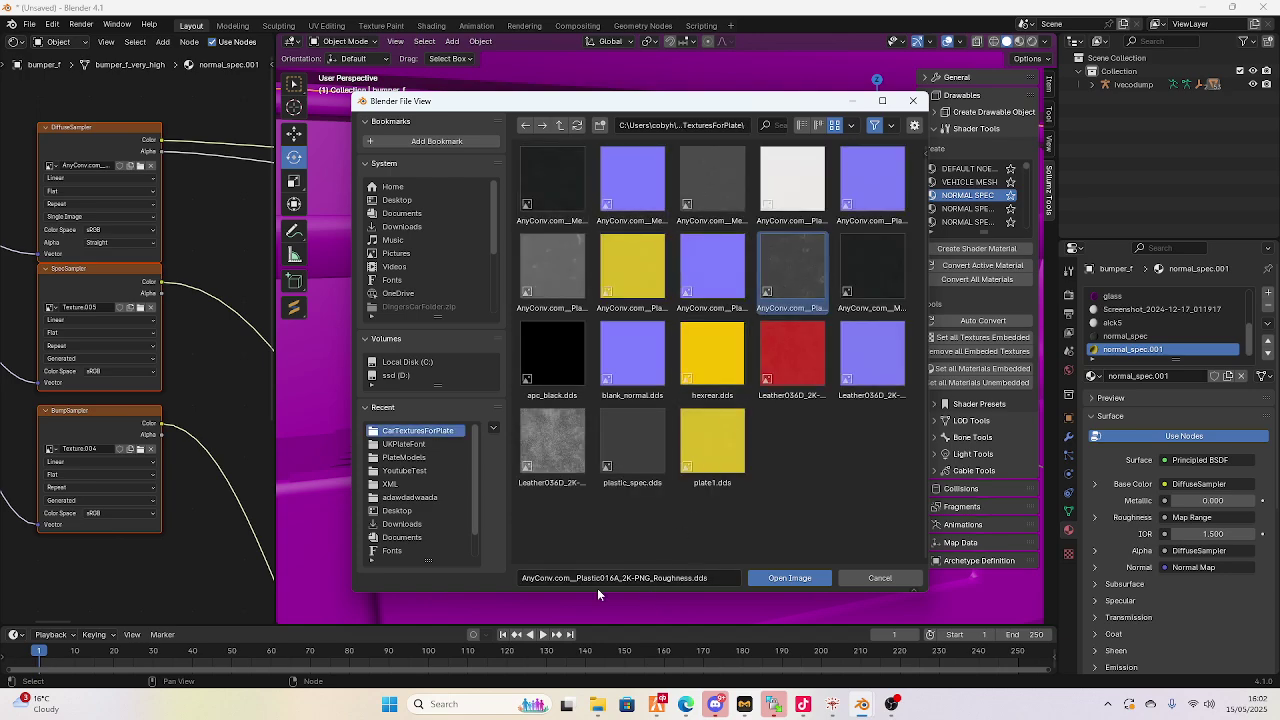
double_click(788, 288)
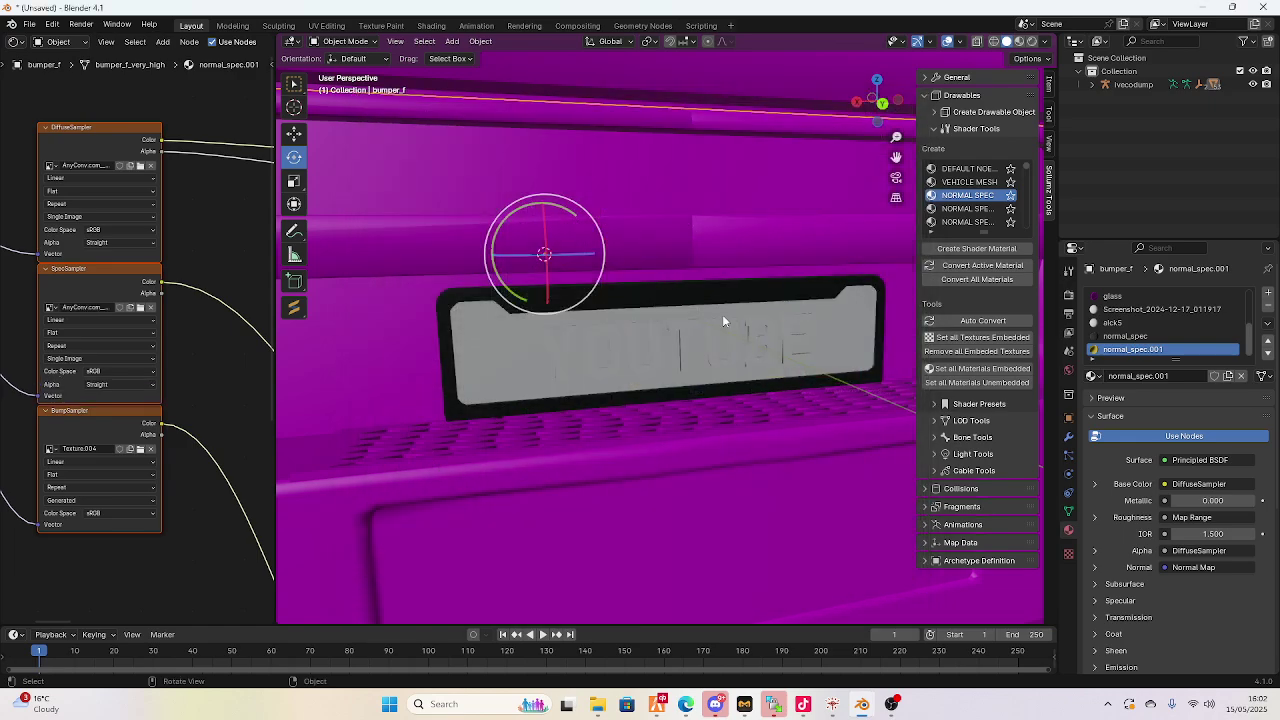
Load AnyConv.com__Plastic016A_2K-PNG_NormalGL.dds from DingersCarFolder/CarTexturesForPlate into normal_spec.001's BumpSampler node
left_click(141, 449)
double_click(794, 190)
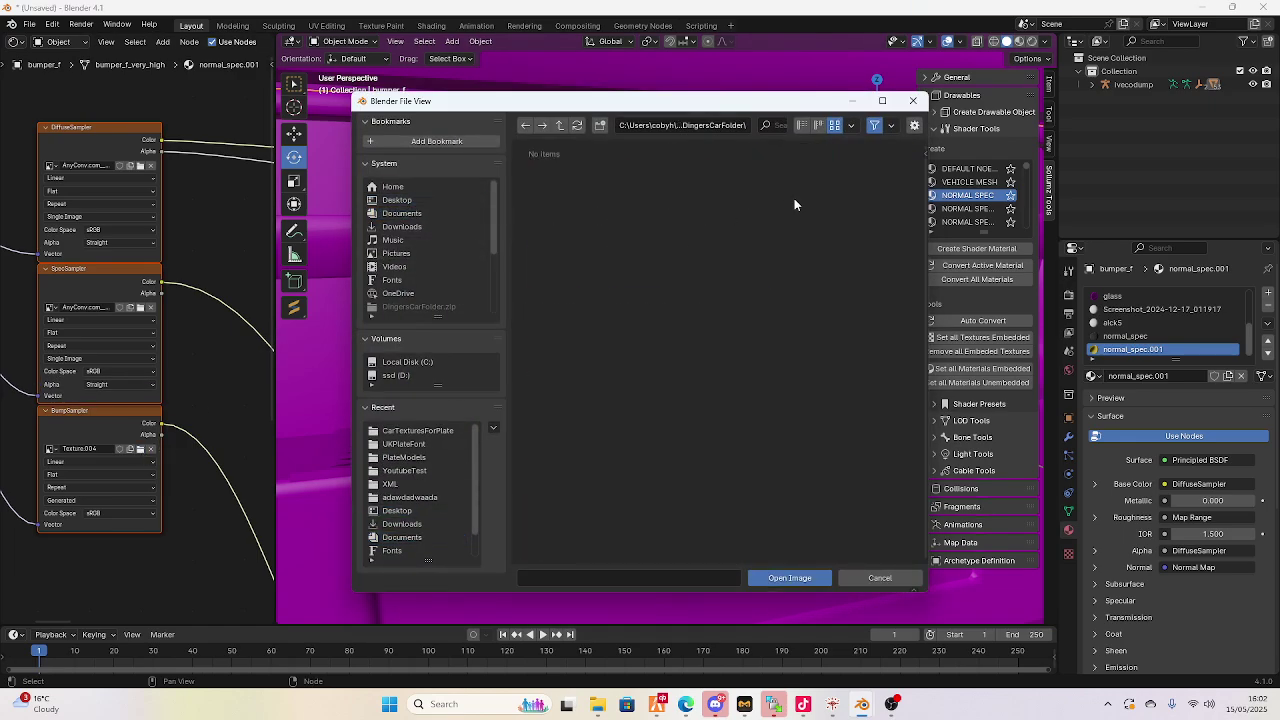
double_click(582, 199)
left_click(712, 268)
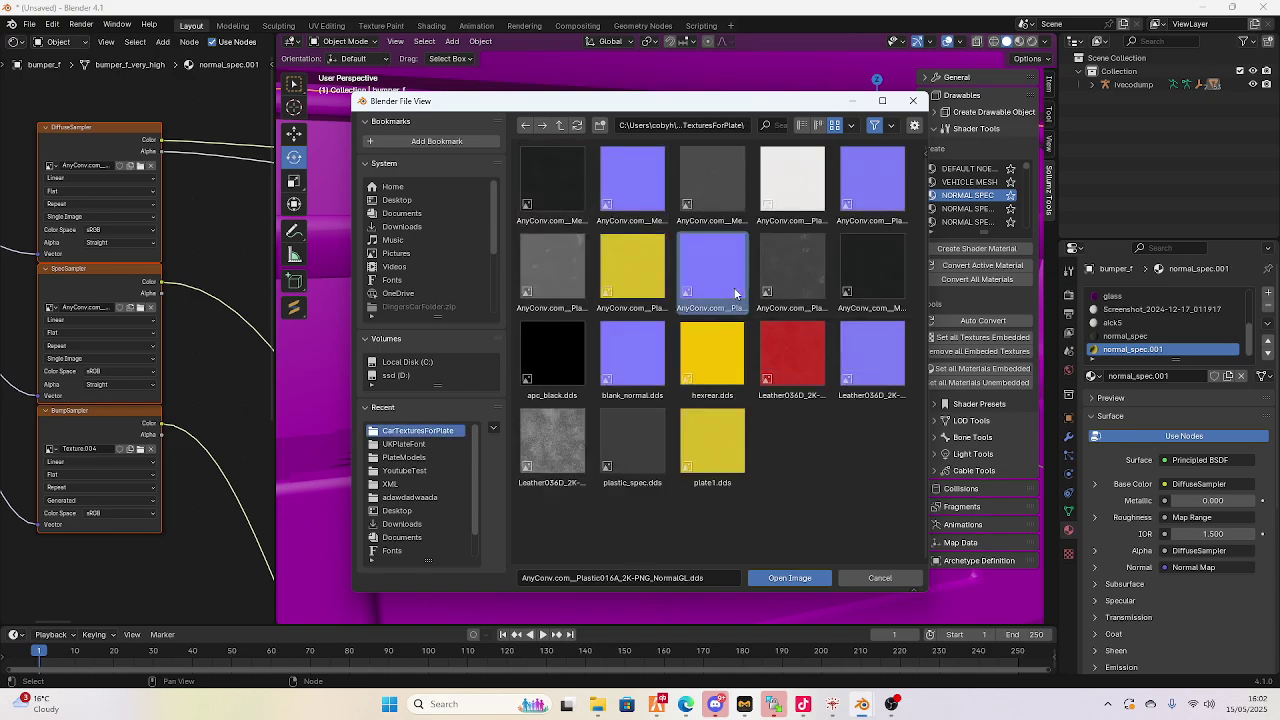
double_click(708, 290)
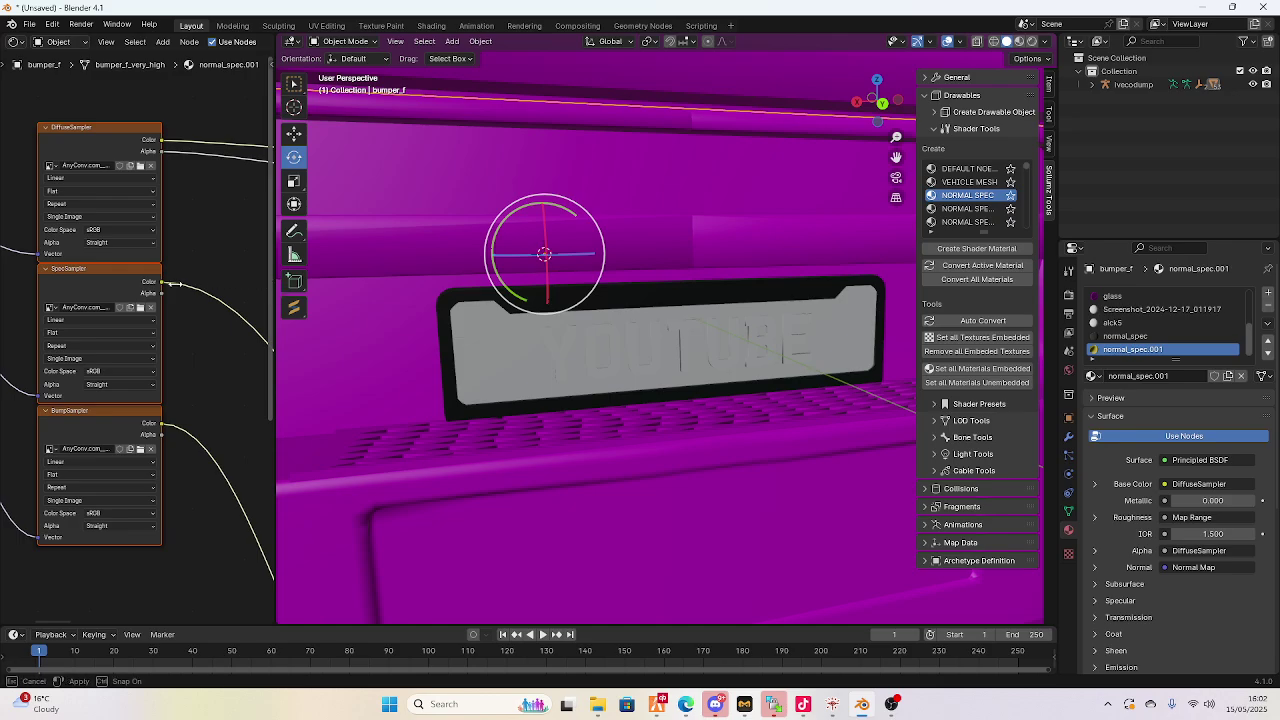
Widen the 3D viewport over the Shader Editor, enter Edit Mode with face selection on bumper_f, and clear the selection
left_click_drag(270, 283, 24, 283)
middle_click_drag(554, 361, 542, 360)
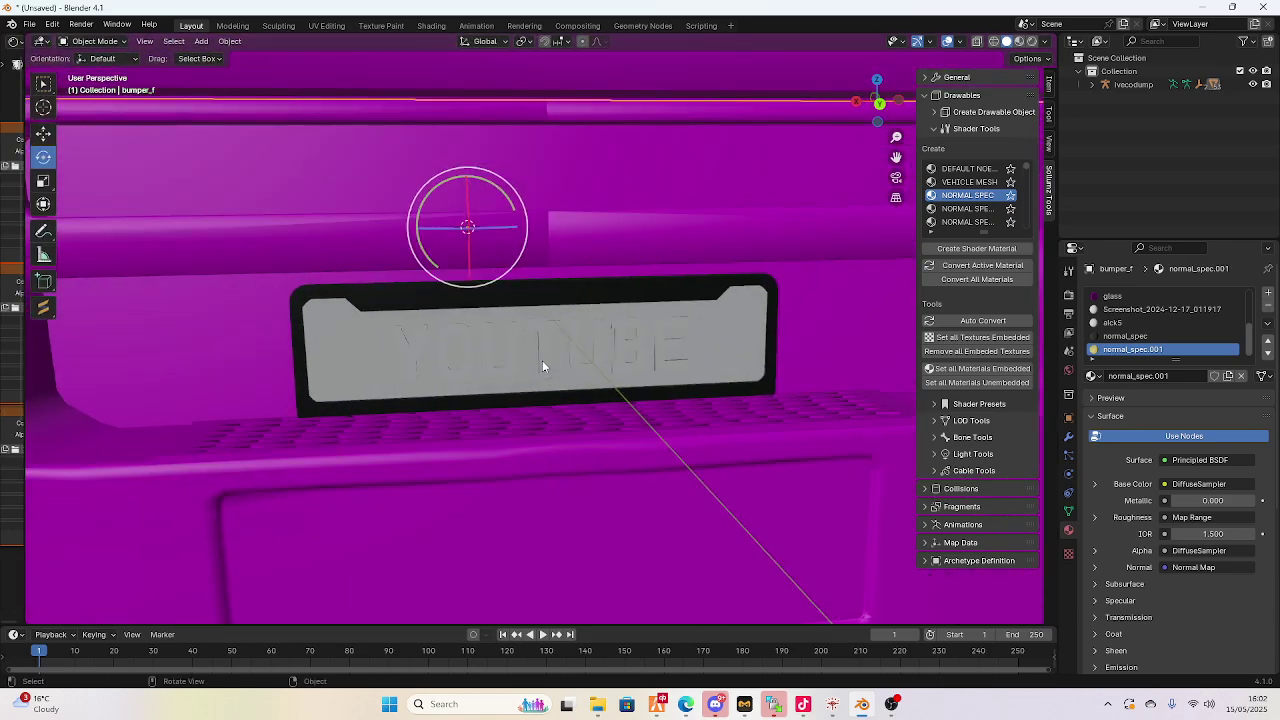
key("Tab")
middle_click_drag(171, 91, 296, 252)
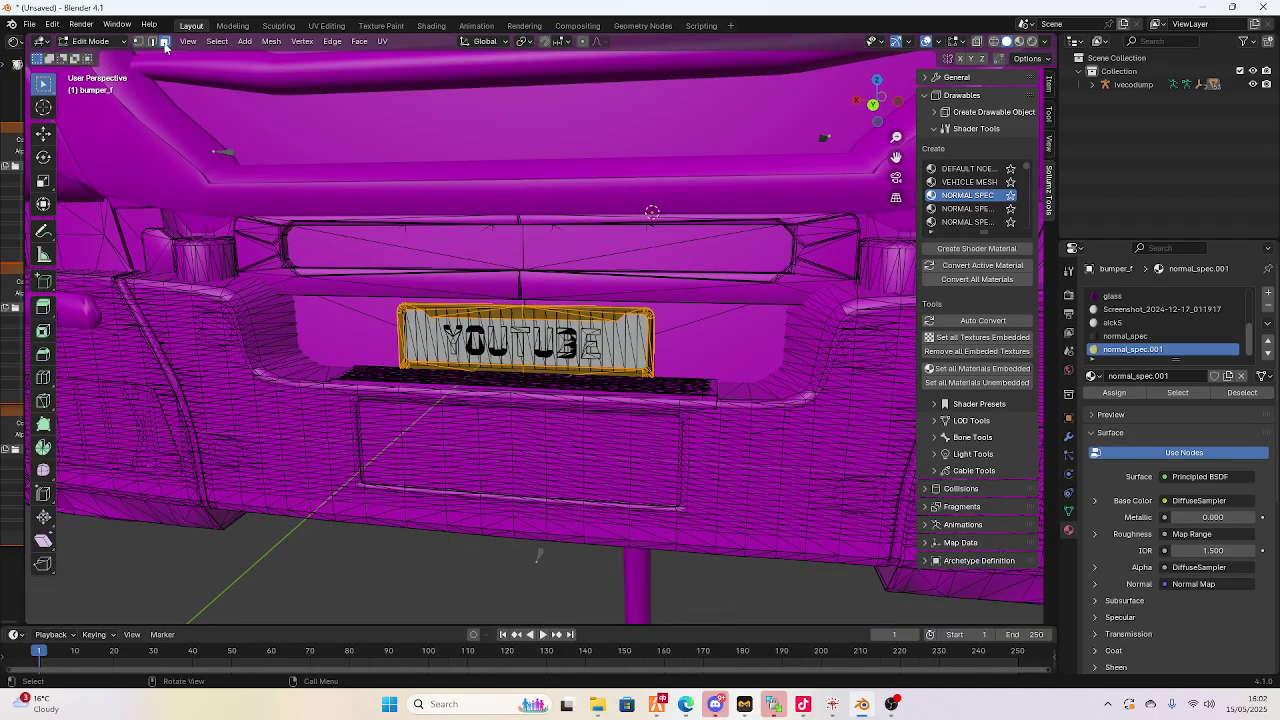
left_click(353, 547)
scroll(403, 457, "up", 6)
middle_click_drag(403, 457, 283, 375)
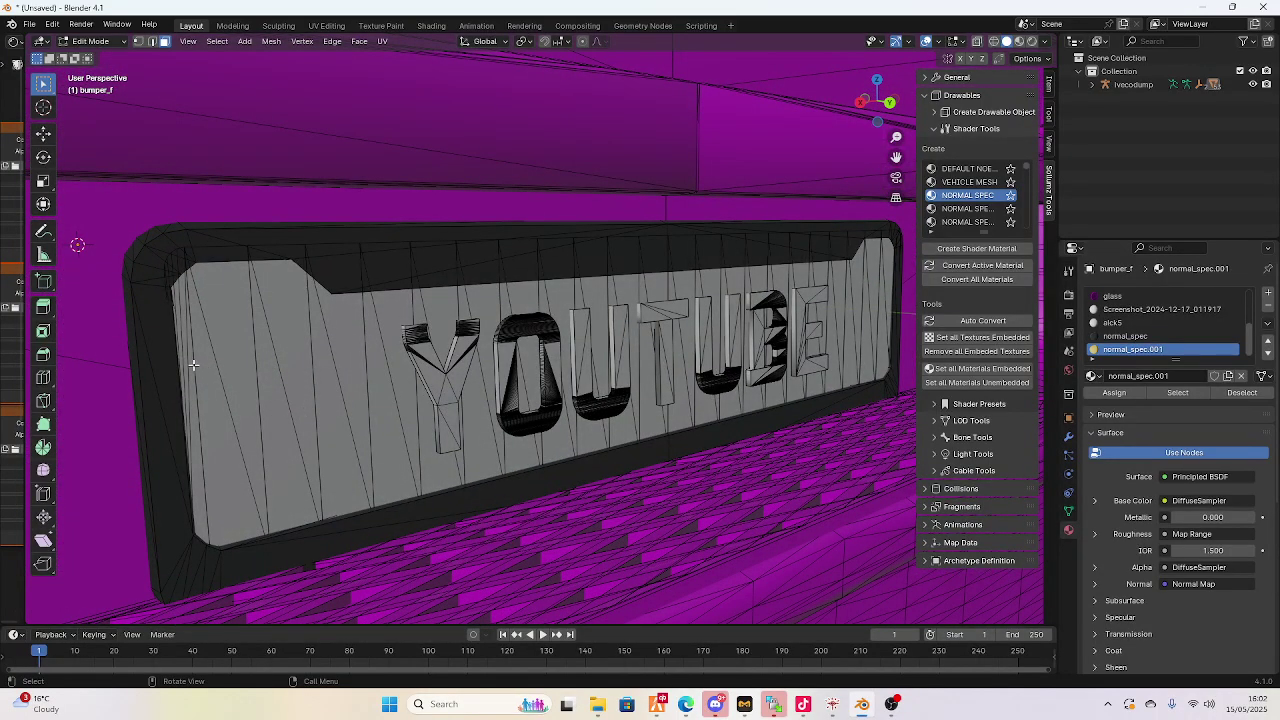
Select all linked face strips of the plate's background, assign normal_spec.001 to them, and check the plate in Object Mode
key("l")
key("l")
key("l")
key("l")
key("l")
key("l")
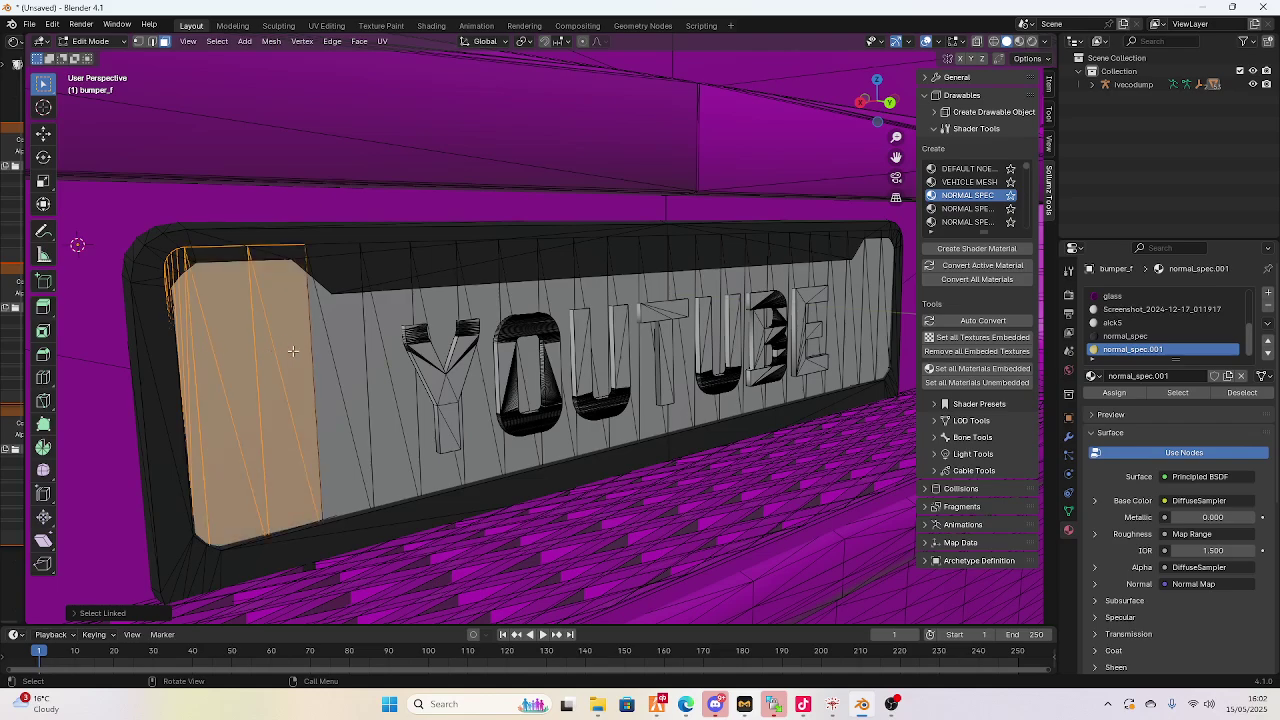
key("l")
key("l")
key("l")
key("l")
key("l")
key("l")
key("l")
key("l")
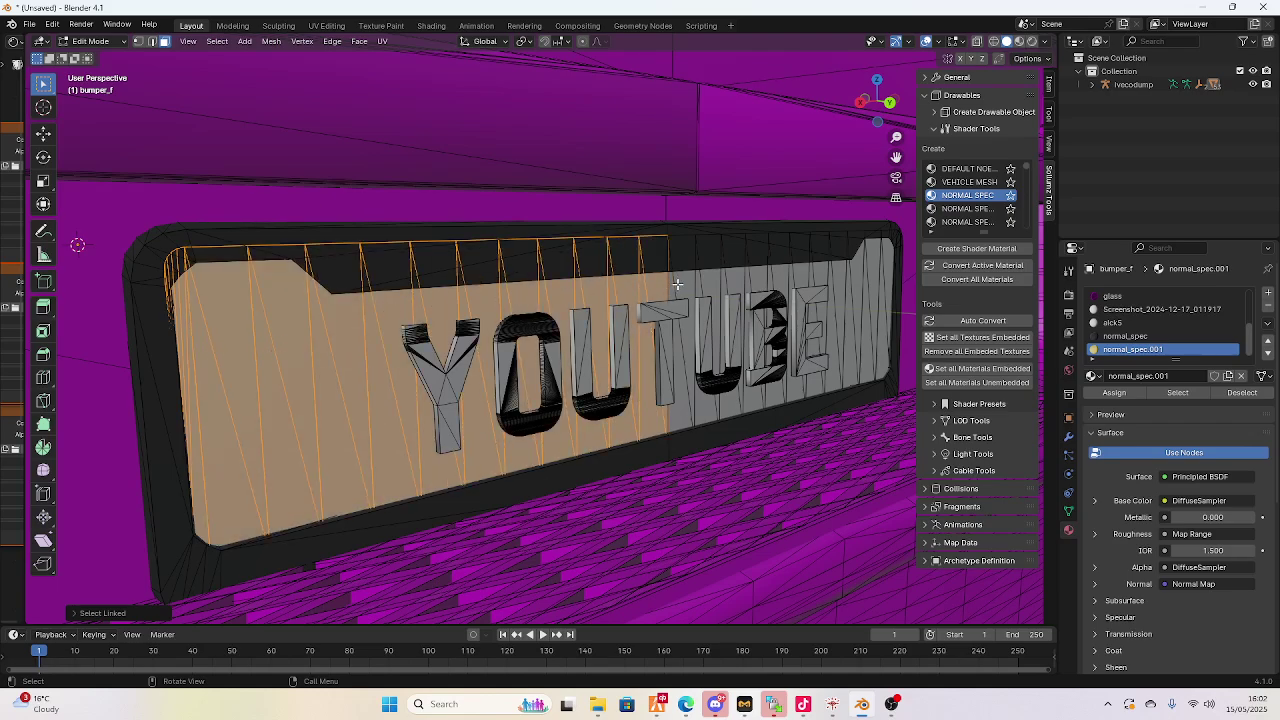
key("l")
key("l")
key("l")
key("l")
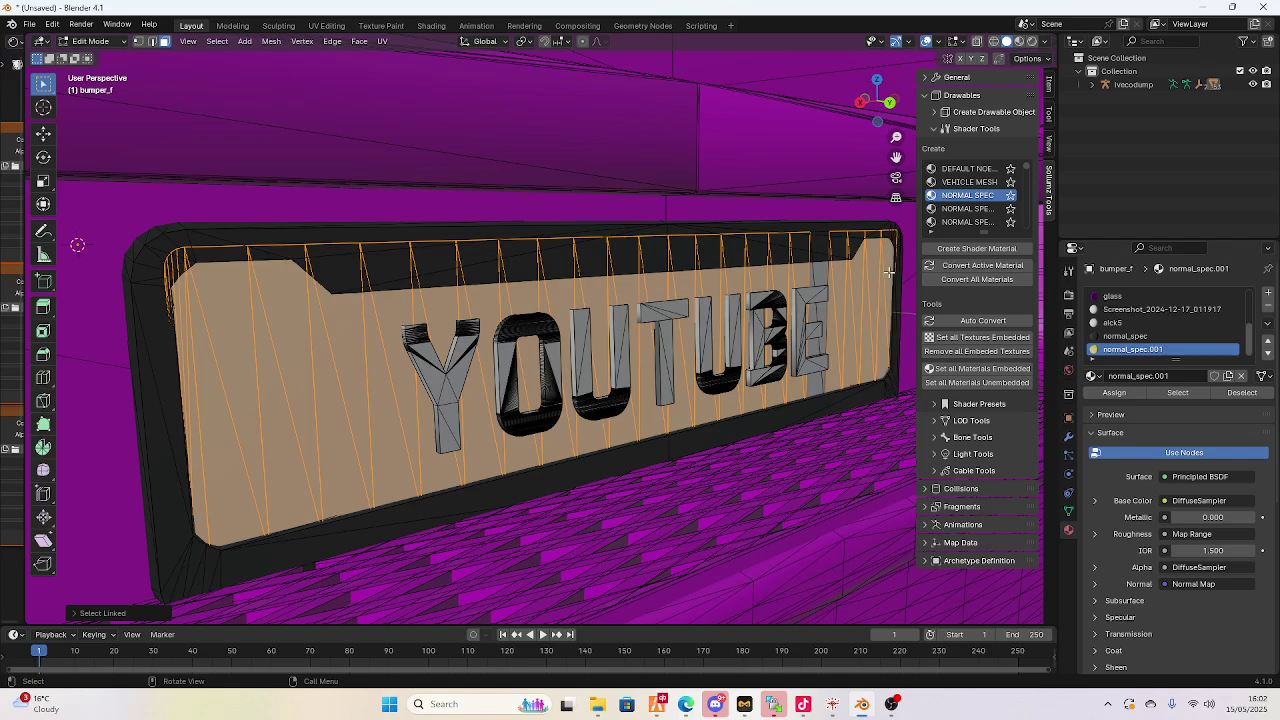
left_click(1115, 393)
key("Tab")
middle_click_drag(690, 368, 585, 368)
middle_click_drag(337, 343, 435, 336)
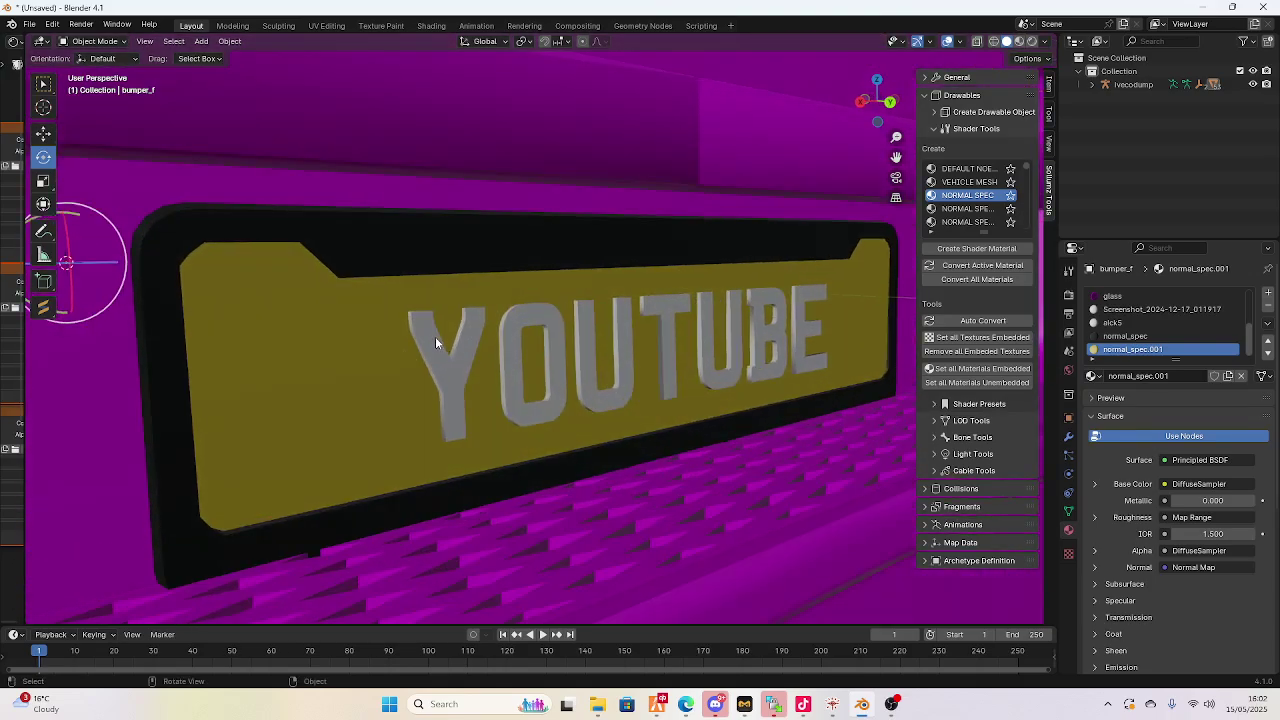
middle_click_drag(695, 348, 1040, 343)
Make normal_spec bumper_f's active material and clear the face selection in Edit Mode
key("Tab")
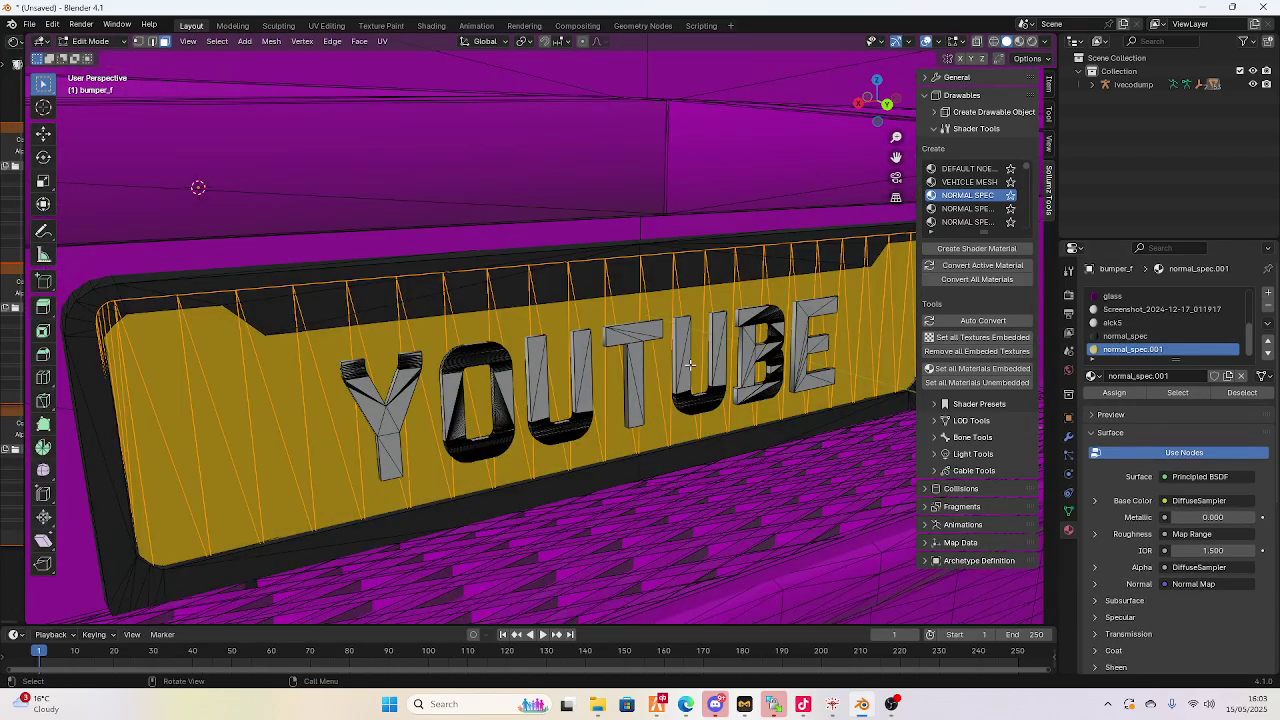
key("Tab")
middle_click_drag(520, 340, 470, 335)
left_click(1140, 337)
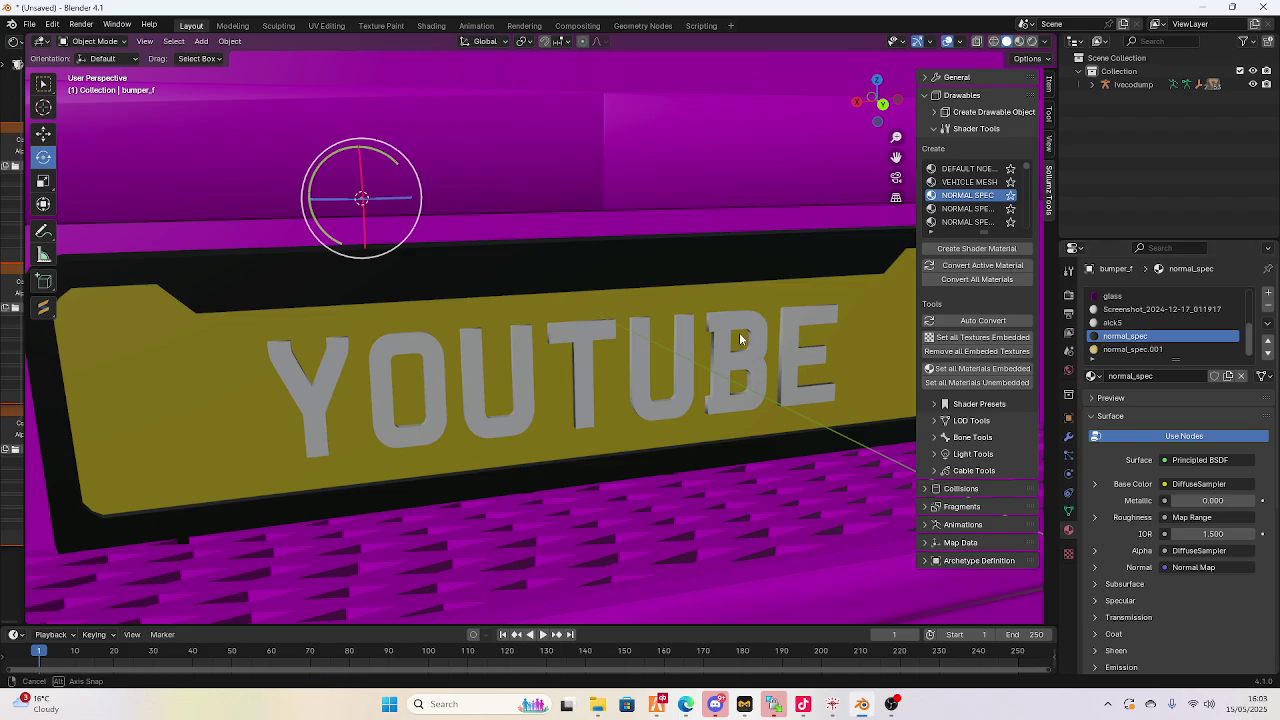
middle_click_drag(737, 337, 770, 328)
key("Tab")
scroll(750, 331, "down", 6)
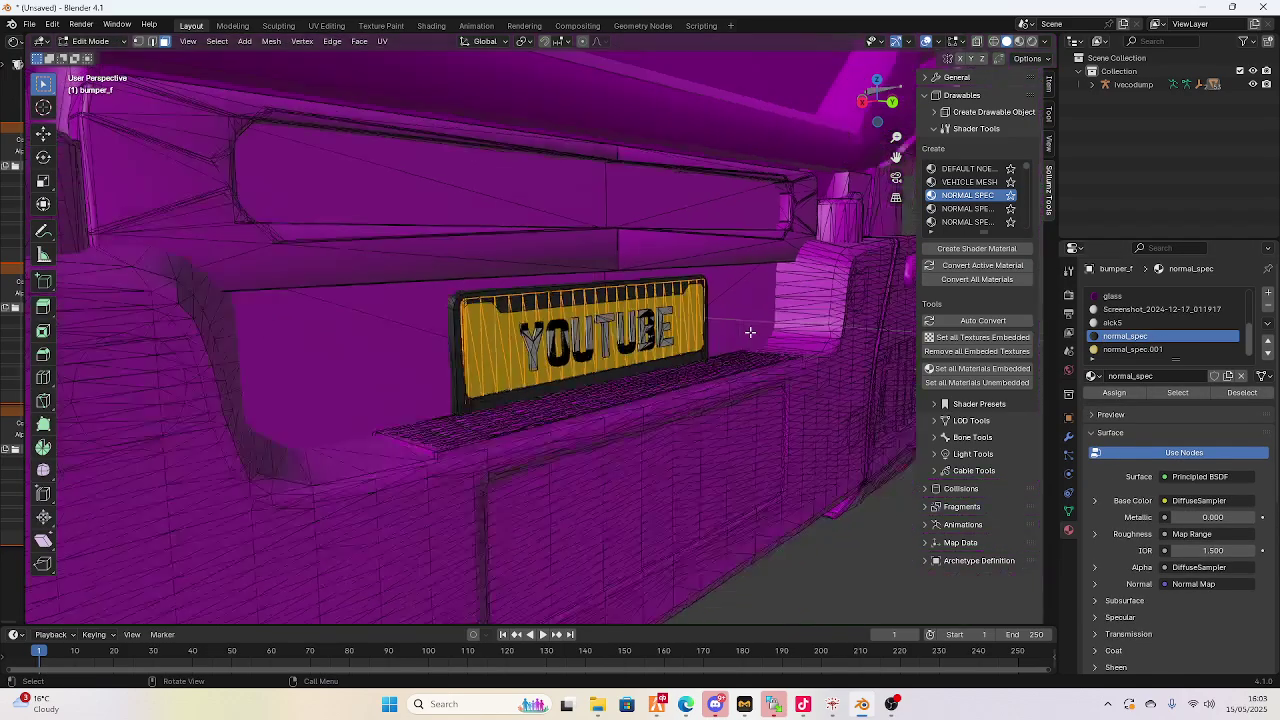
scroll(700, 470, "down", 8)
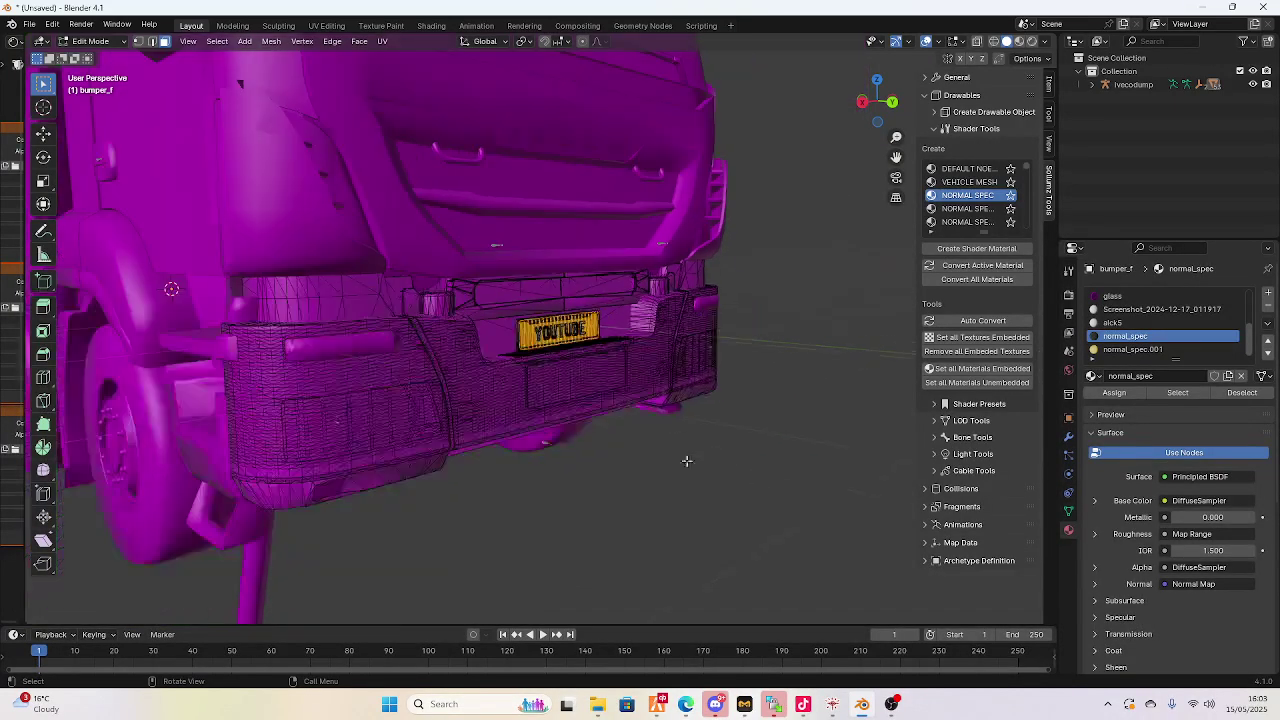
left_click_drag(771, 434, 771, 365)
scroll(514, 337, "up", 7)
scroll(518, 357, "up", 8)
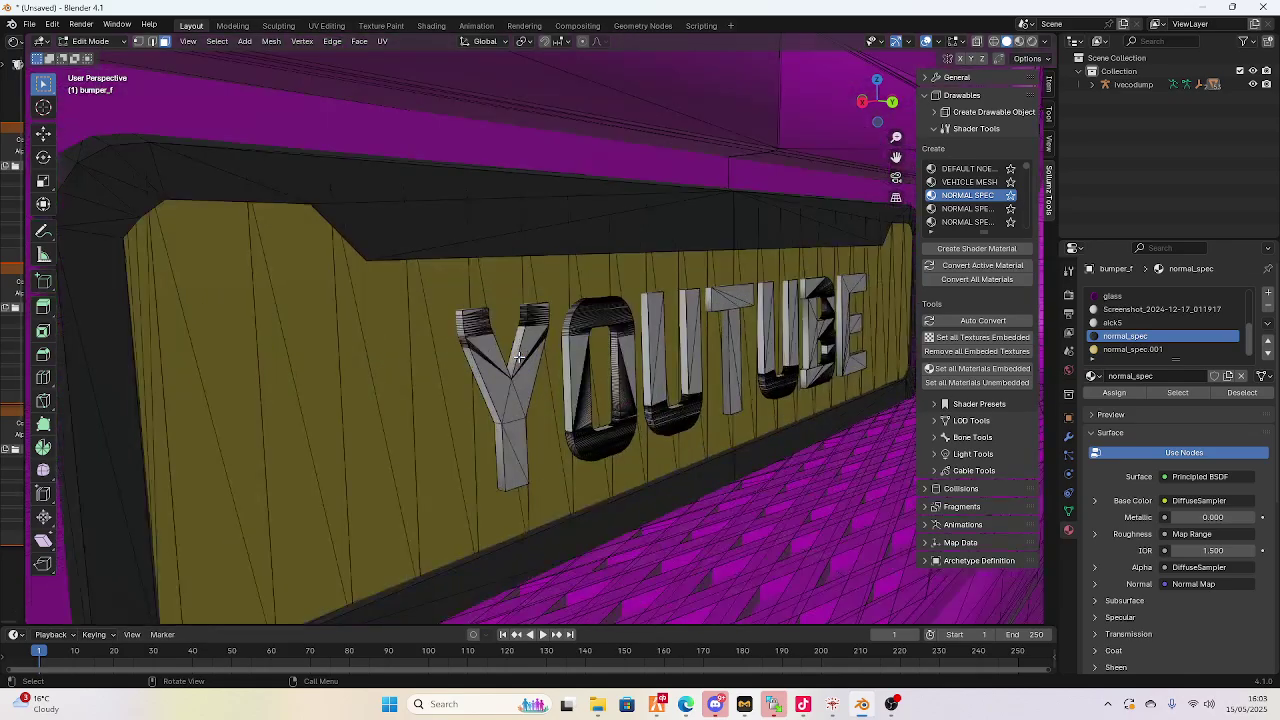
Assign normal_spec to the linked front and side faces of all YOUTUBE letters, and check the plate in Object Mode
key("l")
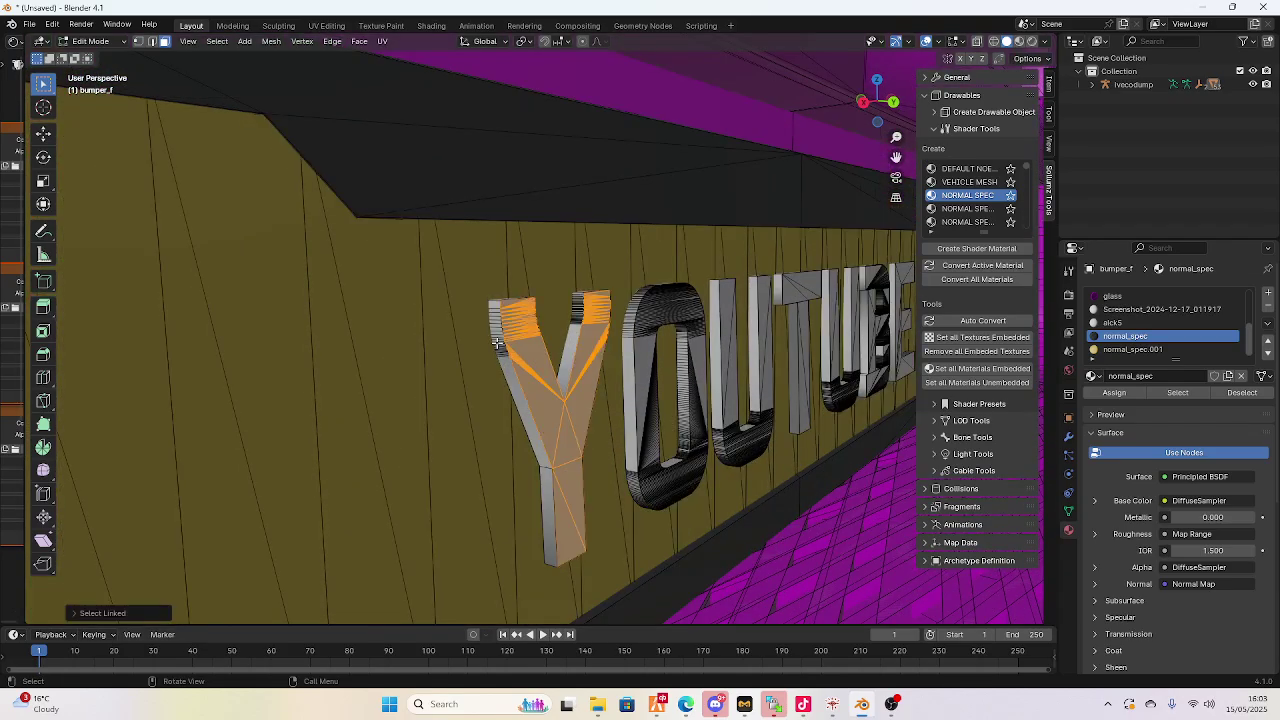
key("l")
key("l")
middle_click_drag(736, 372, 615, 315)
key("l")
key("l")
key("l")
key("l")
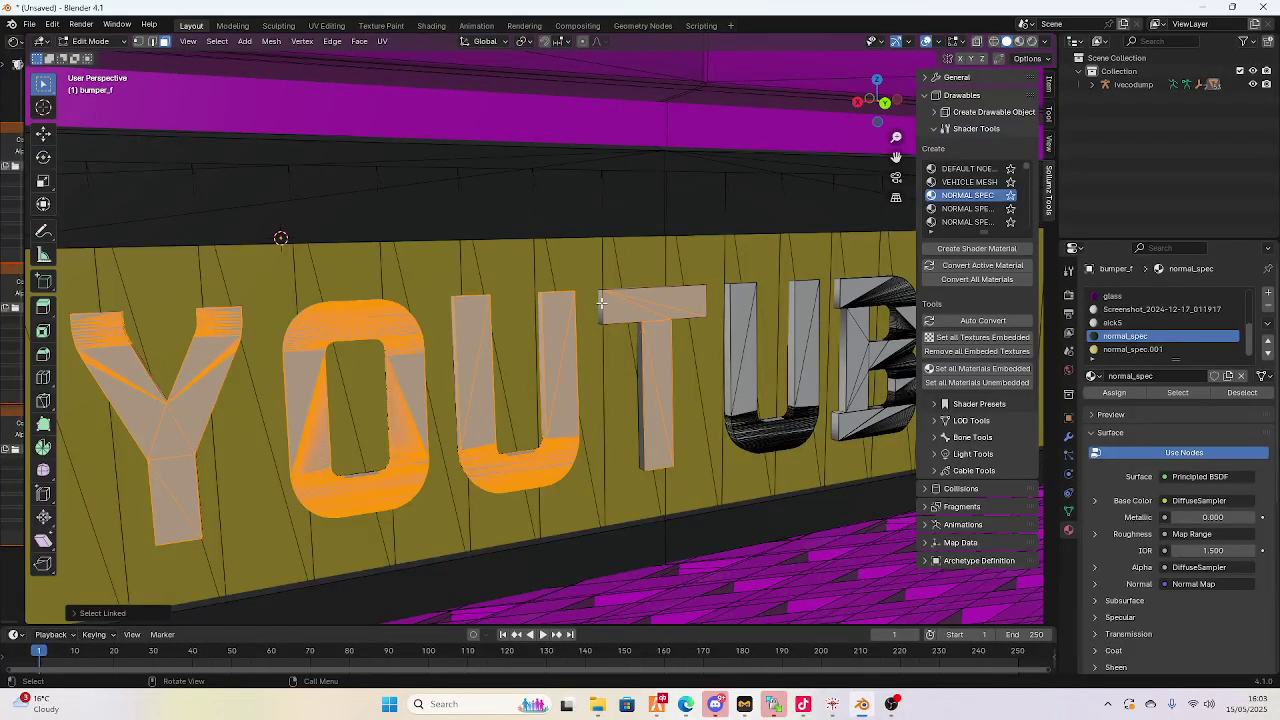
middle_click_drag(734, 348, 706, 349)
key("l")
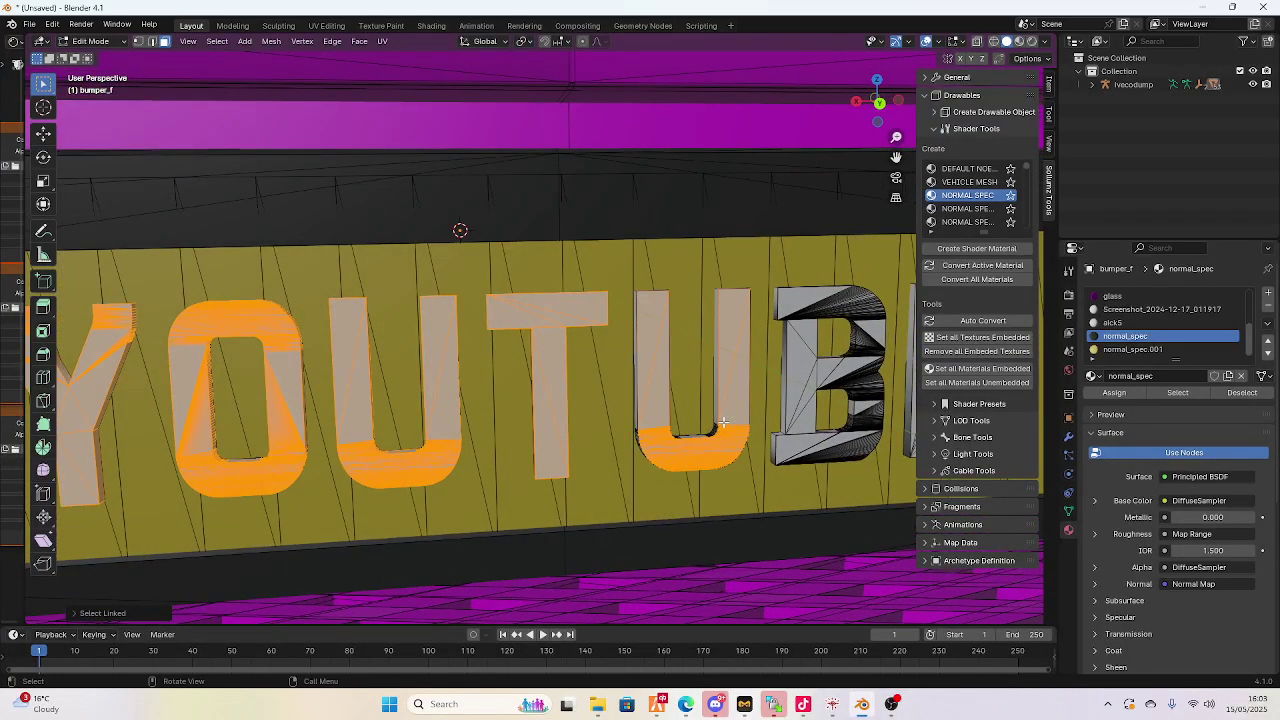
middle_click_drag(713, 430, 492, 456)
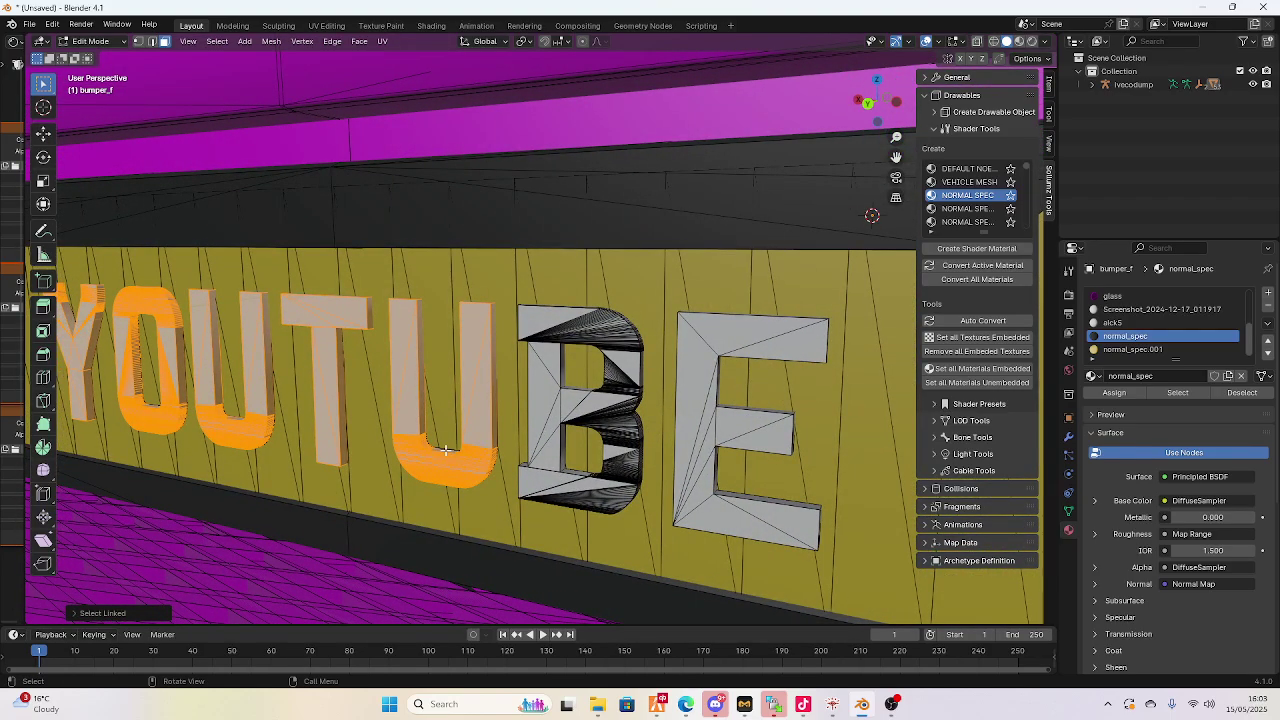
key("l")
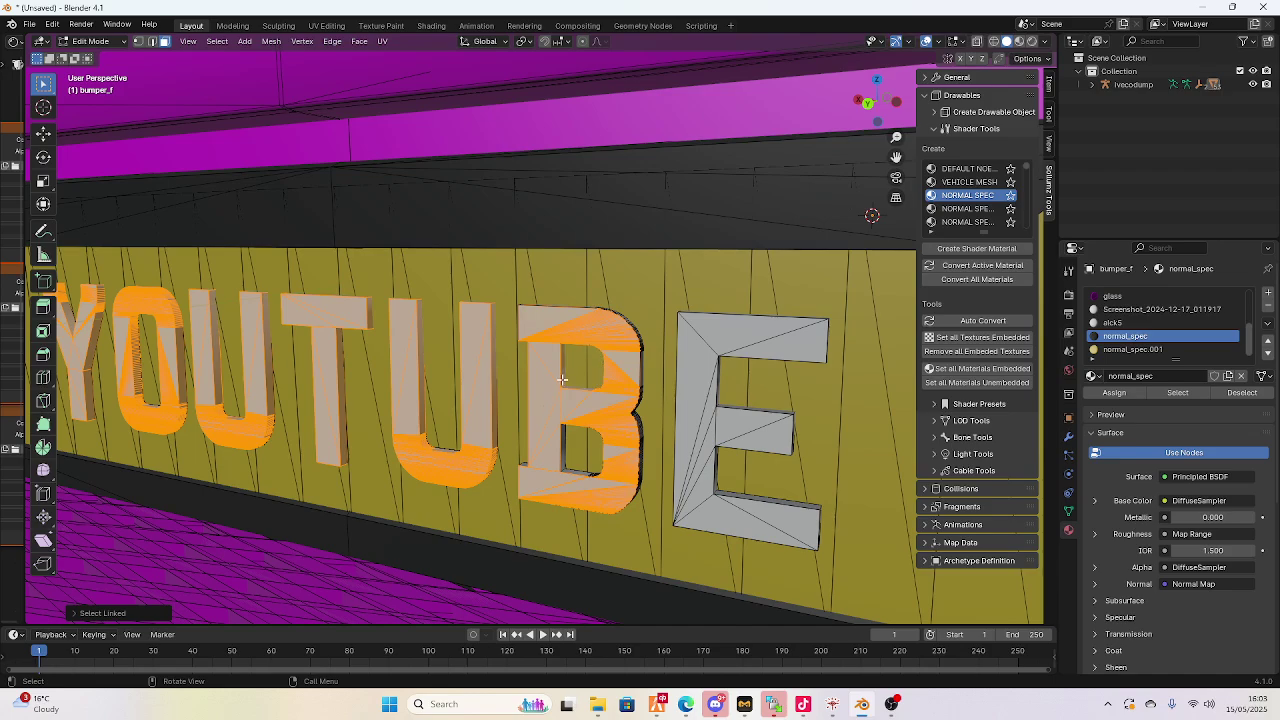
middle_click_drag(575, 393, 595, 418)
key("l")
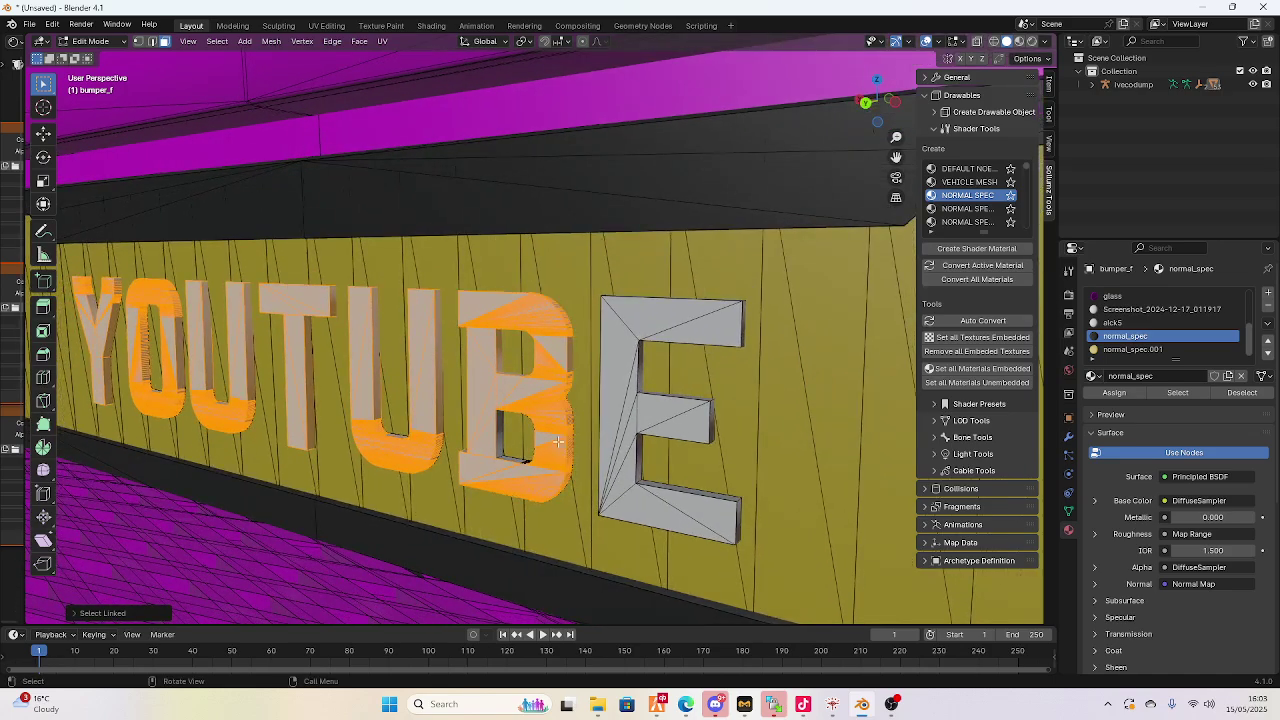
key("l")
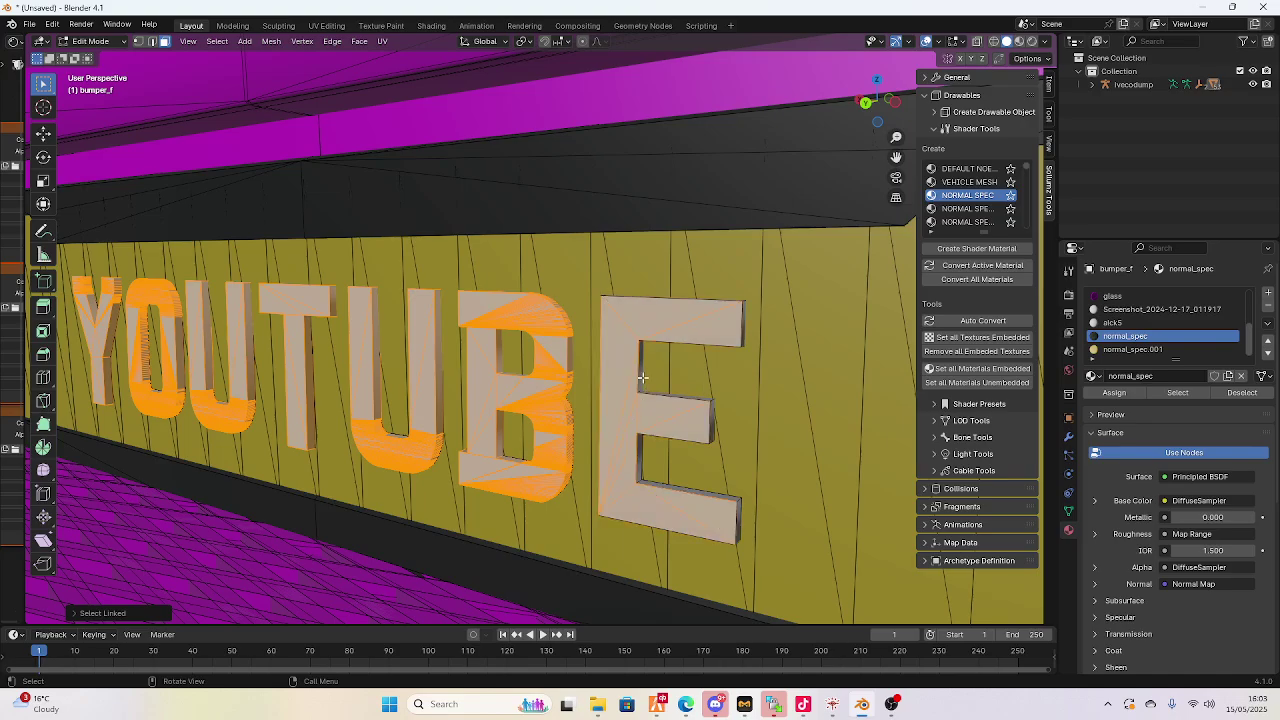
left_click(1114, 392)
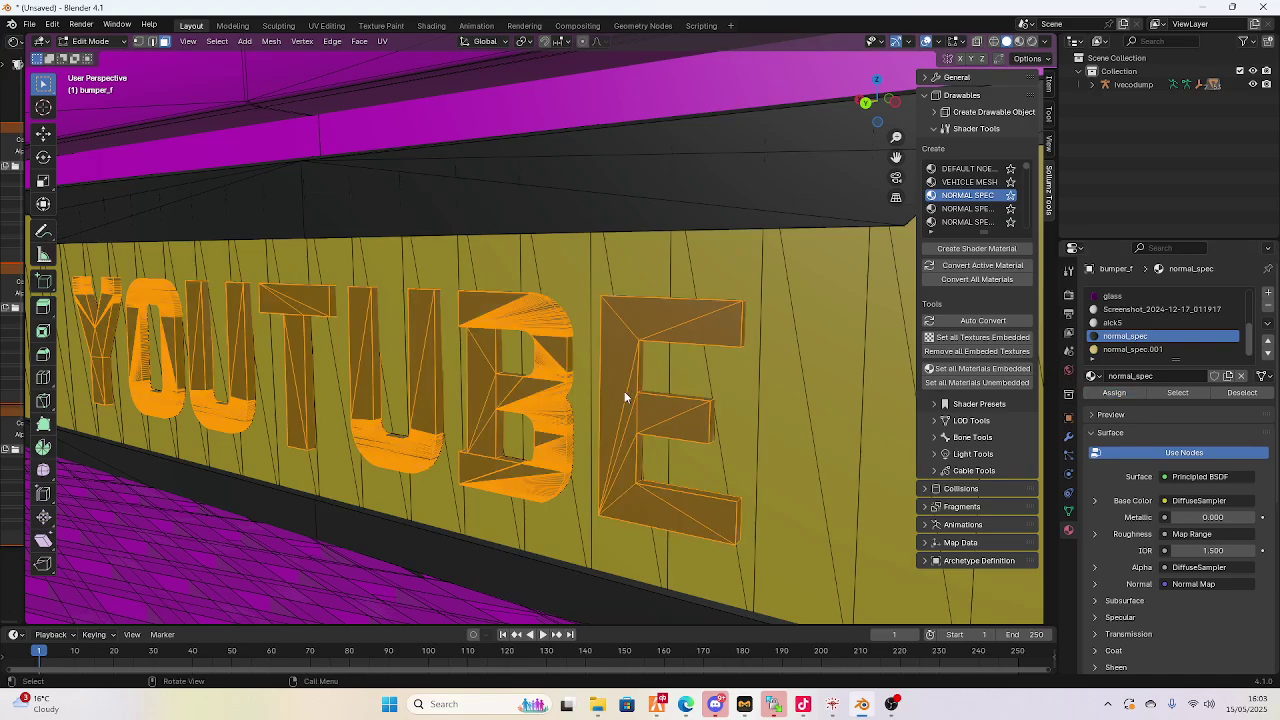
key("Tab")
scroll(623, 390, "down", 10)
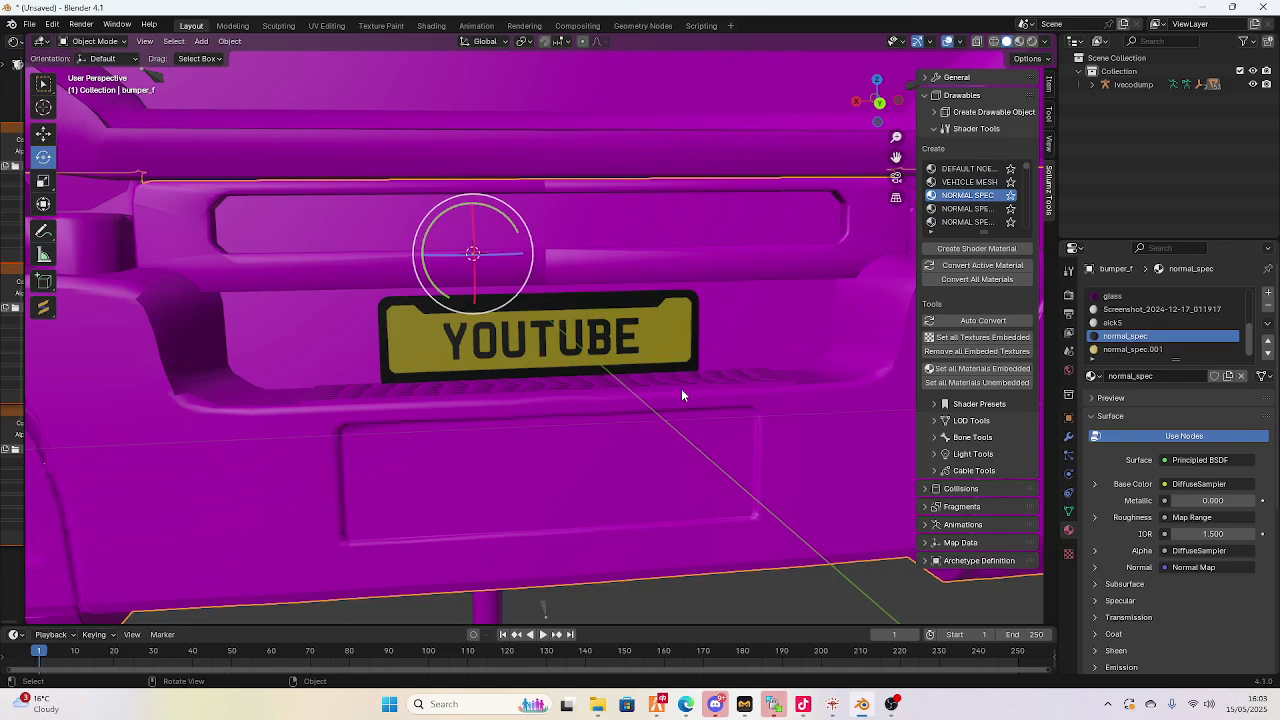
middle_click_drag(681, 388, 508, 360)
scroll(524, 341, "down", 5)
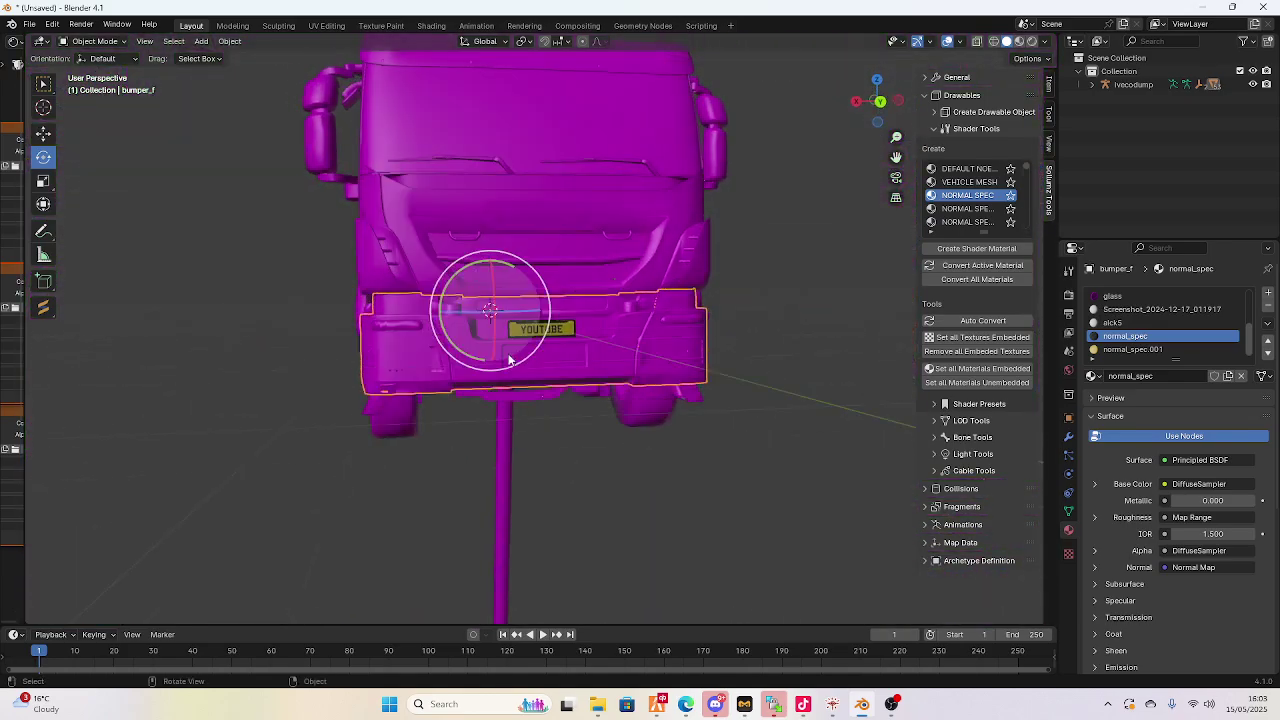
scroll(520, 345, "up", 8)
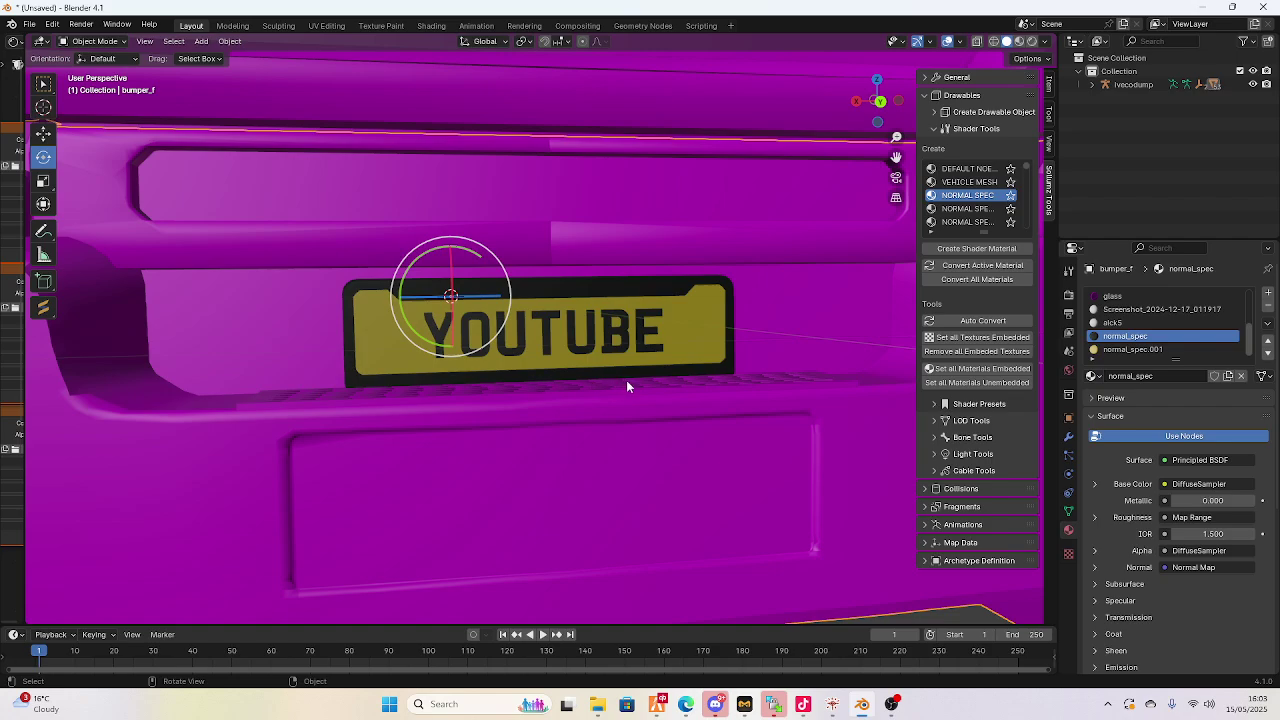
scroll(656, 381, "down", 2)
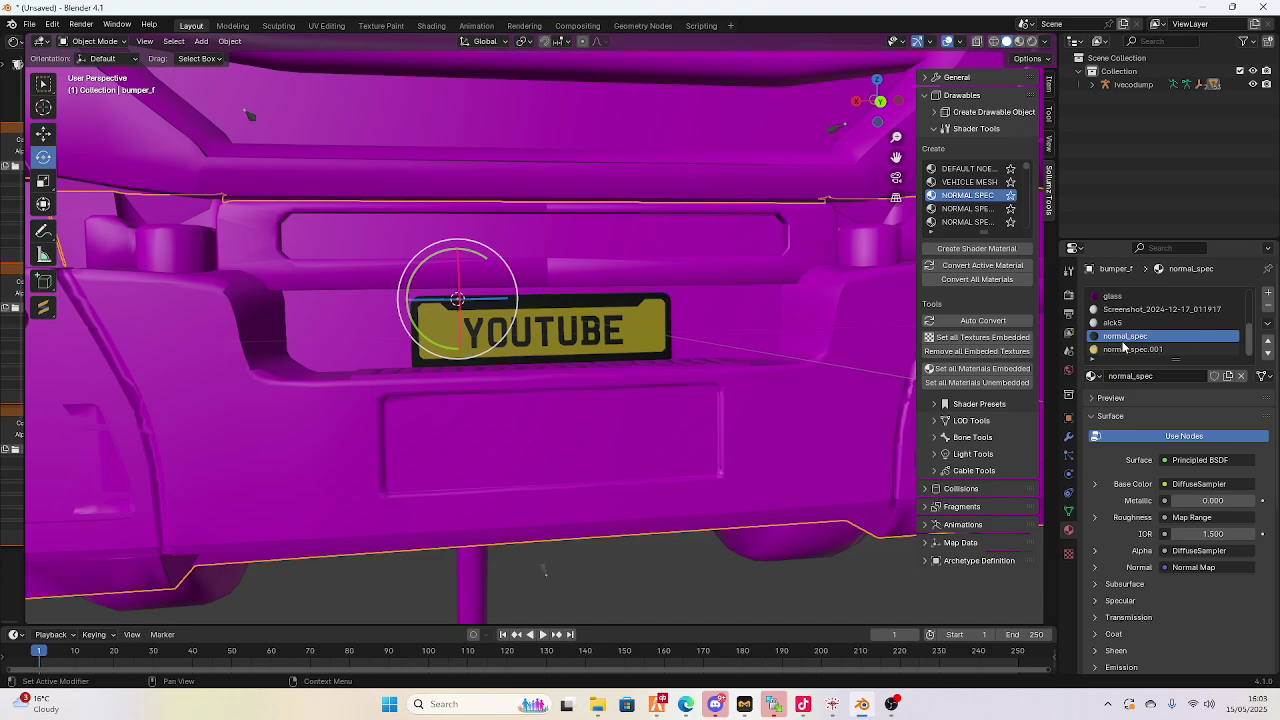
Expand normal_spec's Sollumz texture parameters and enable Embedded for its diffuse, bump and spec samplers
scroll(1139, 436, "down", 5)
left_click(1128, 455)
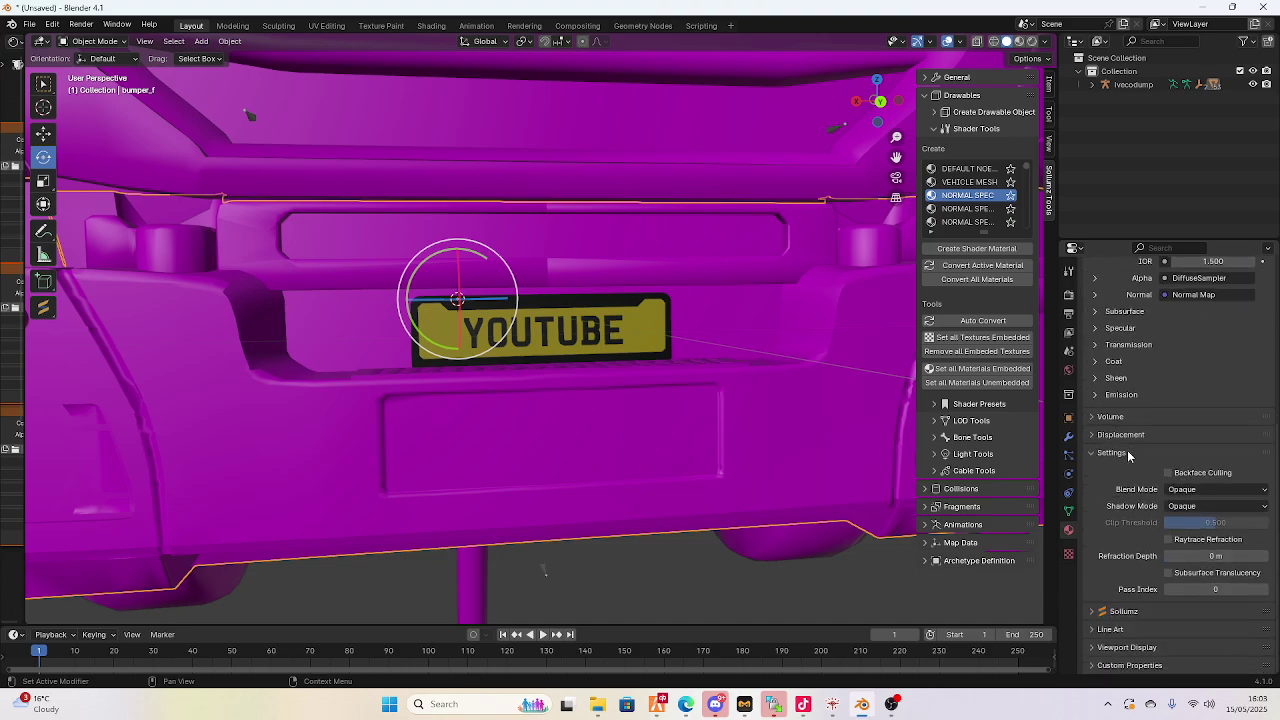
left_click(1089, 611)
scroll(1104, 580, "down", 2)
left_click(1101, 592)
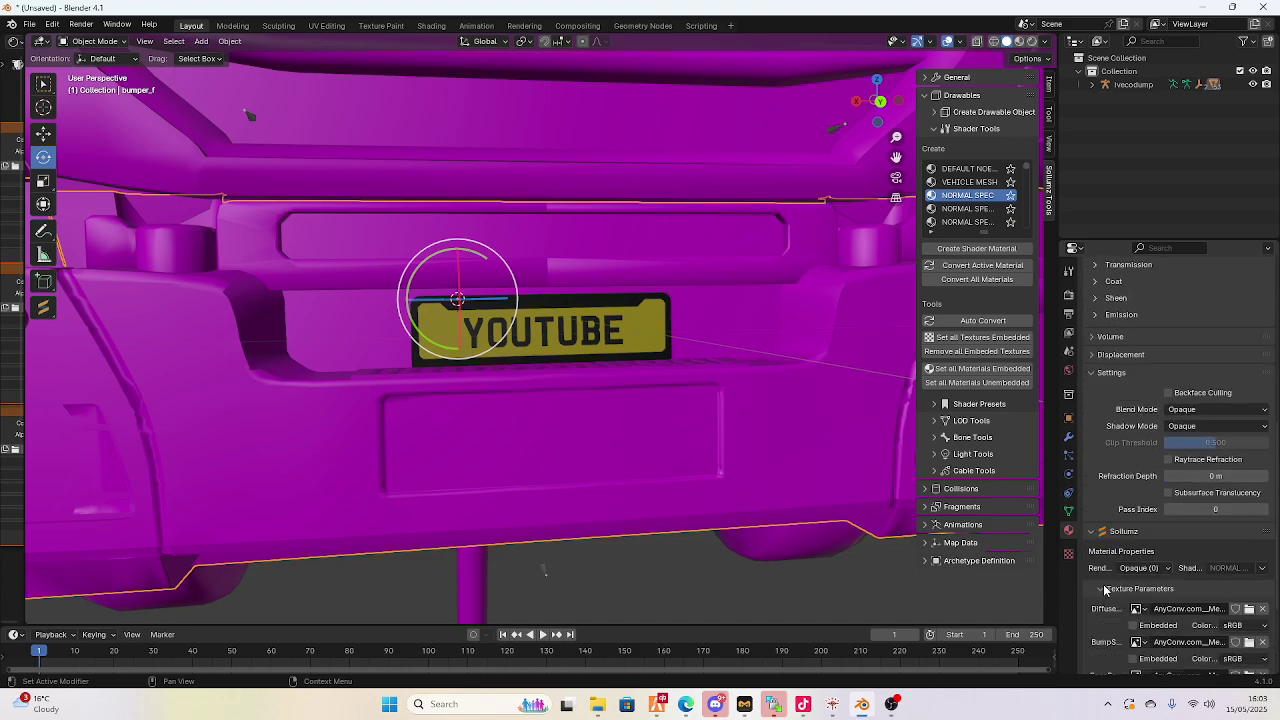
scroll(1130, 565, "down", 2)
left_click(1133, 545)
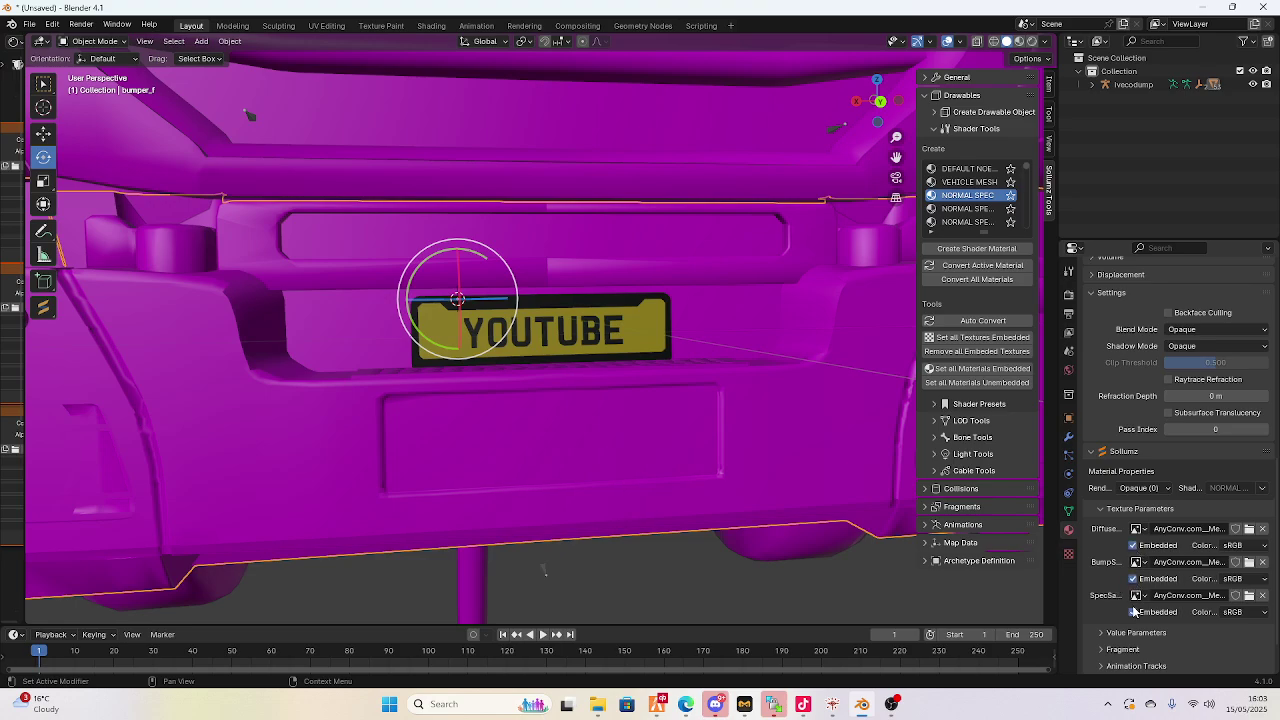
Make normal_spec.001 the active material and check its Sollumz texture parameters
scroll(1103, 550, "up", 12)
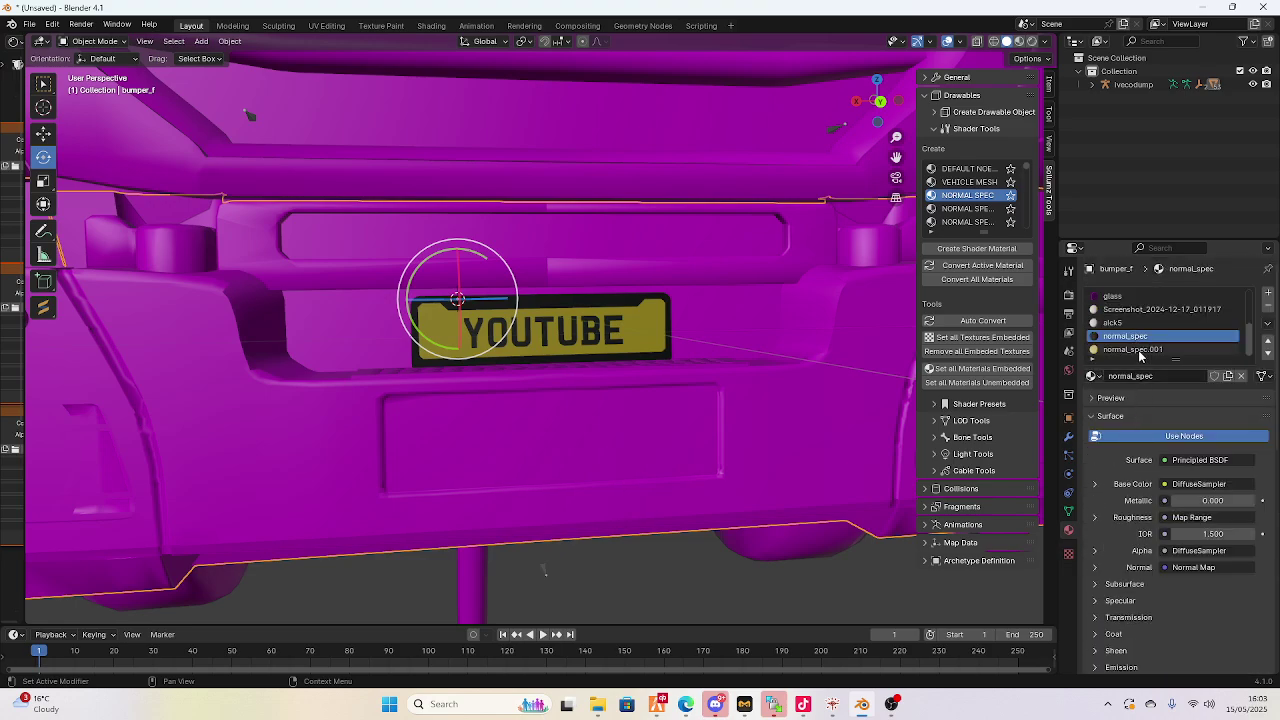
left_click(1149, 348)
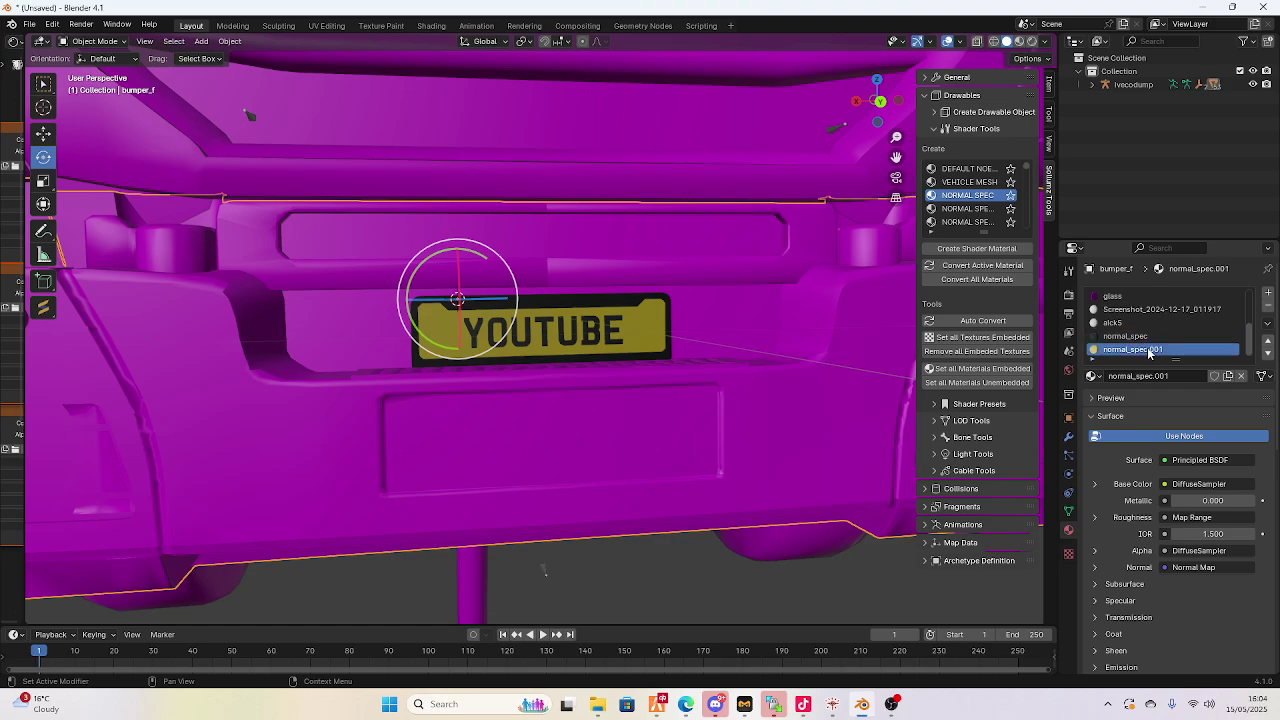
scroll(1135, 500, "down", 10)
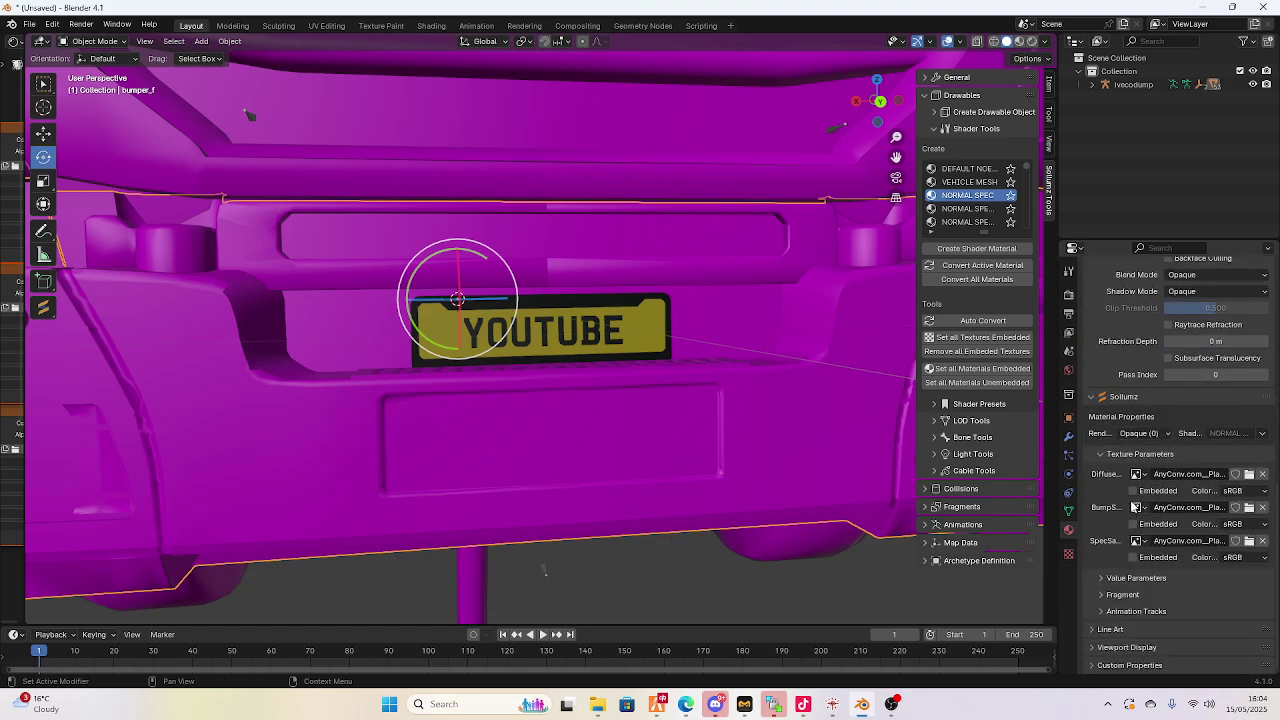
scroll(1122, 498, "up", 10)
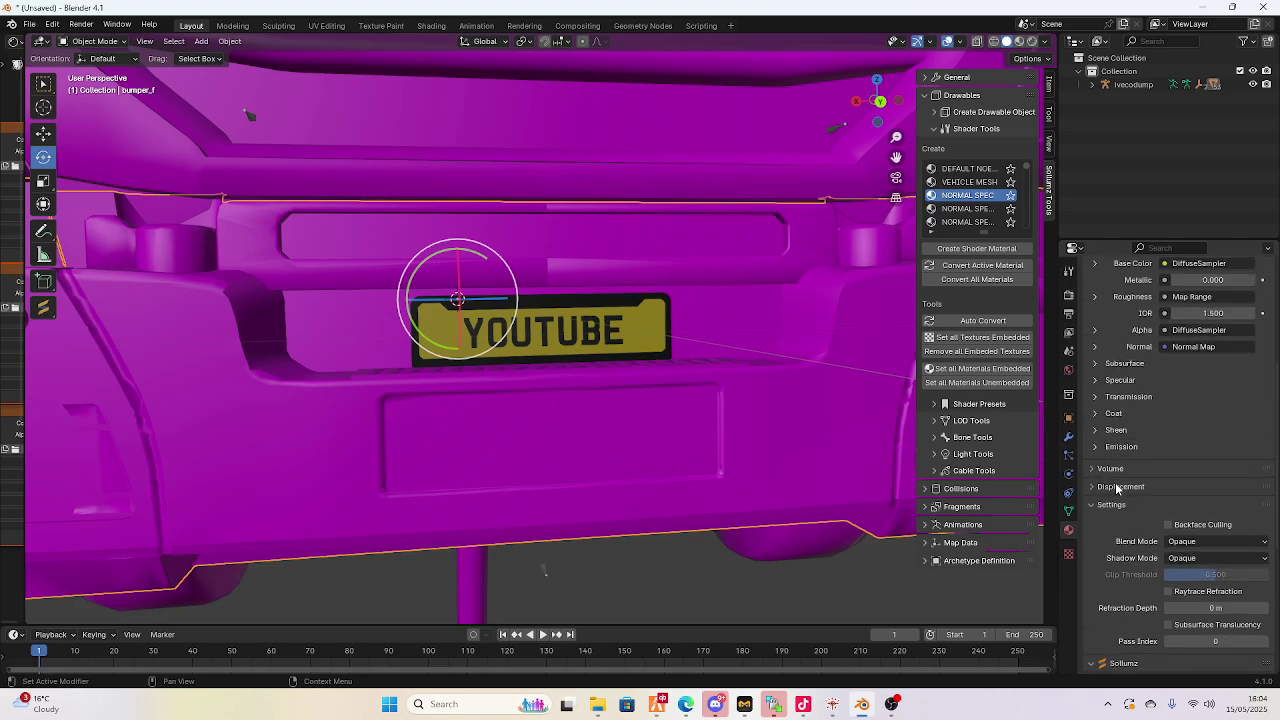
scroll(670, 420, "down", 7)
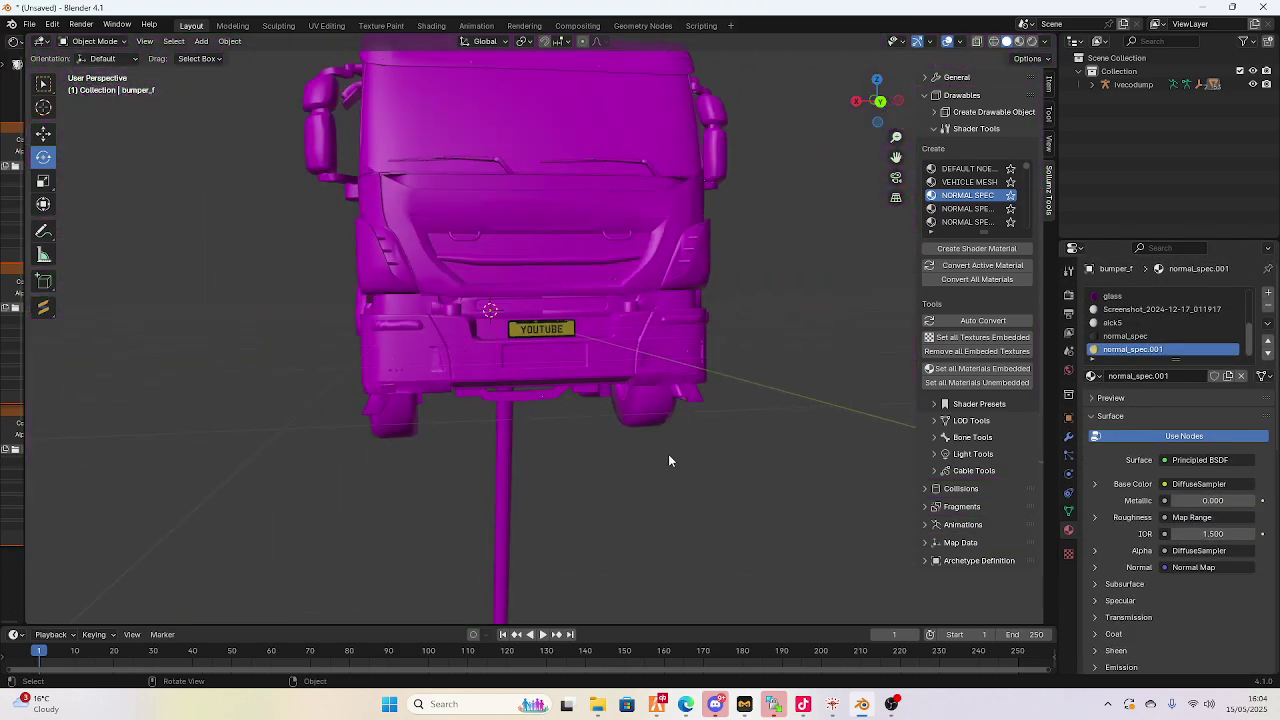
Select the ivecodump fragment together with its entire object hierarchy
middle_click_drag(669, 457, 644, 418)
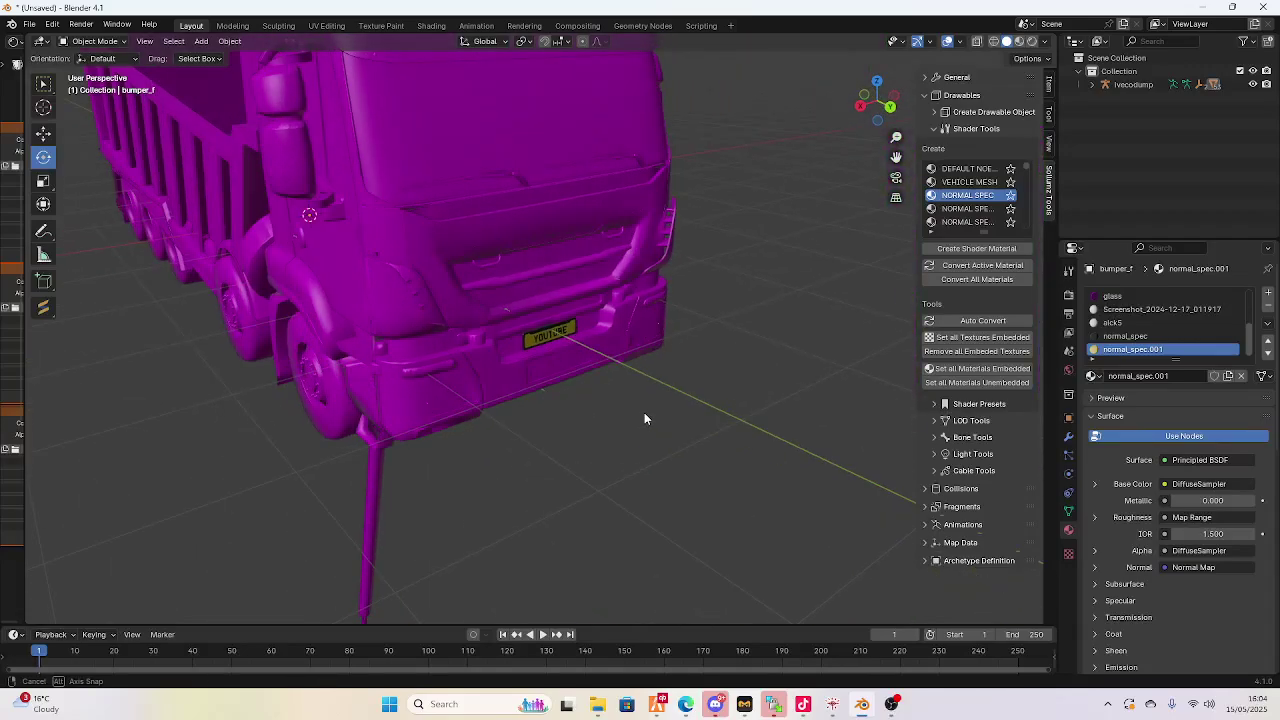
middle_click_drag(668, 234, 737, 229)
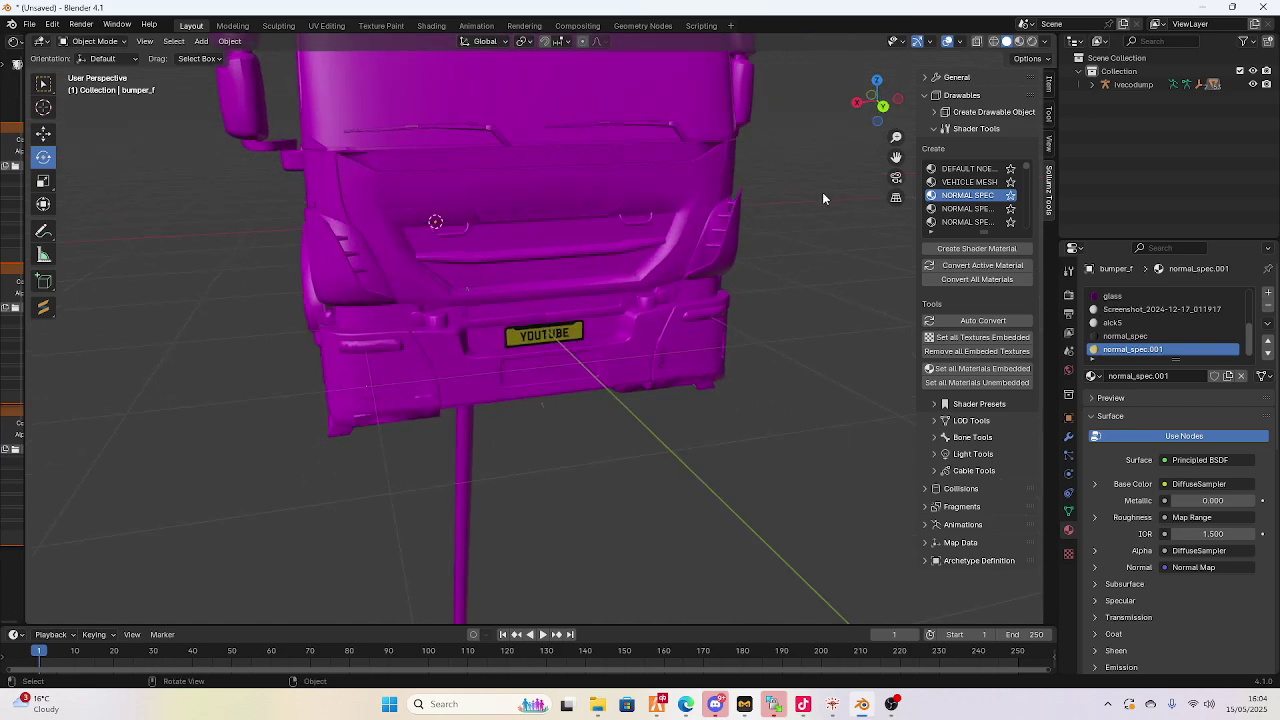
middle_click_drag(823, 192, 780, 200)
left_click(1137, 86)
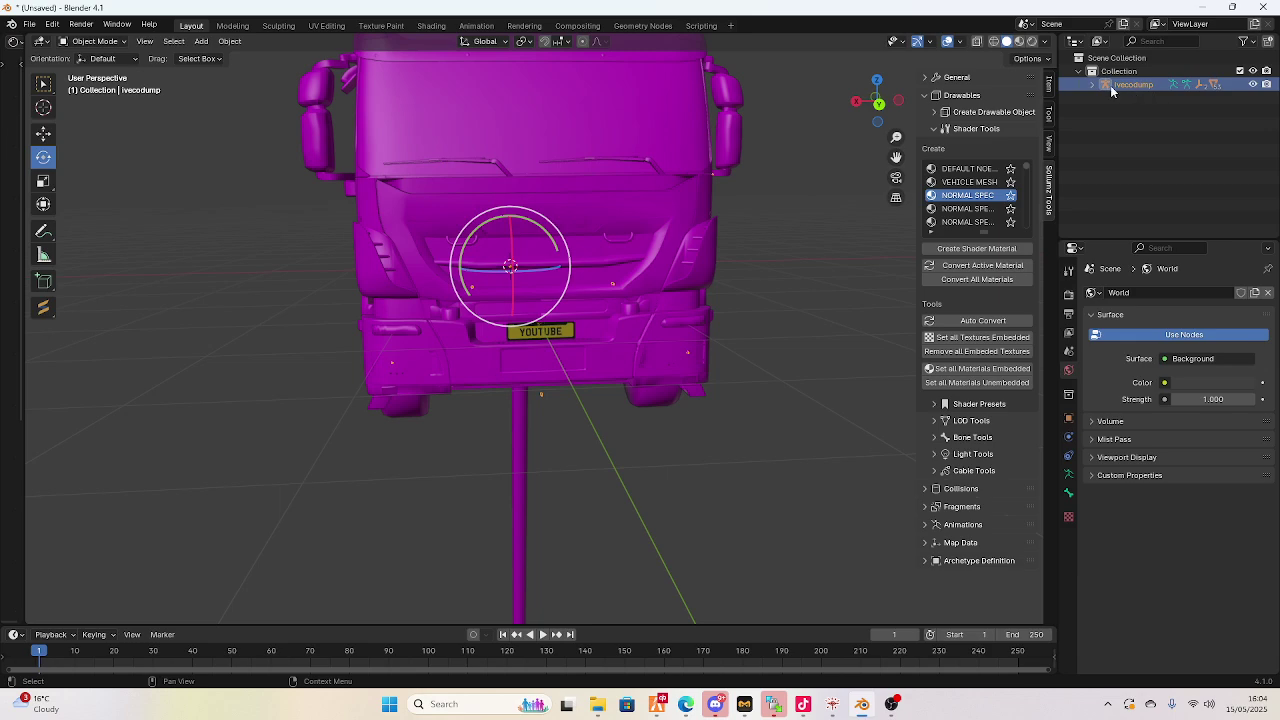
right_click(1113, 84)
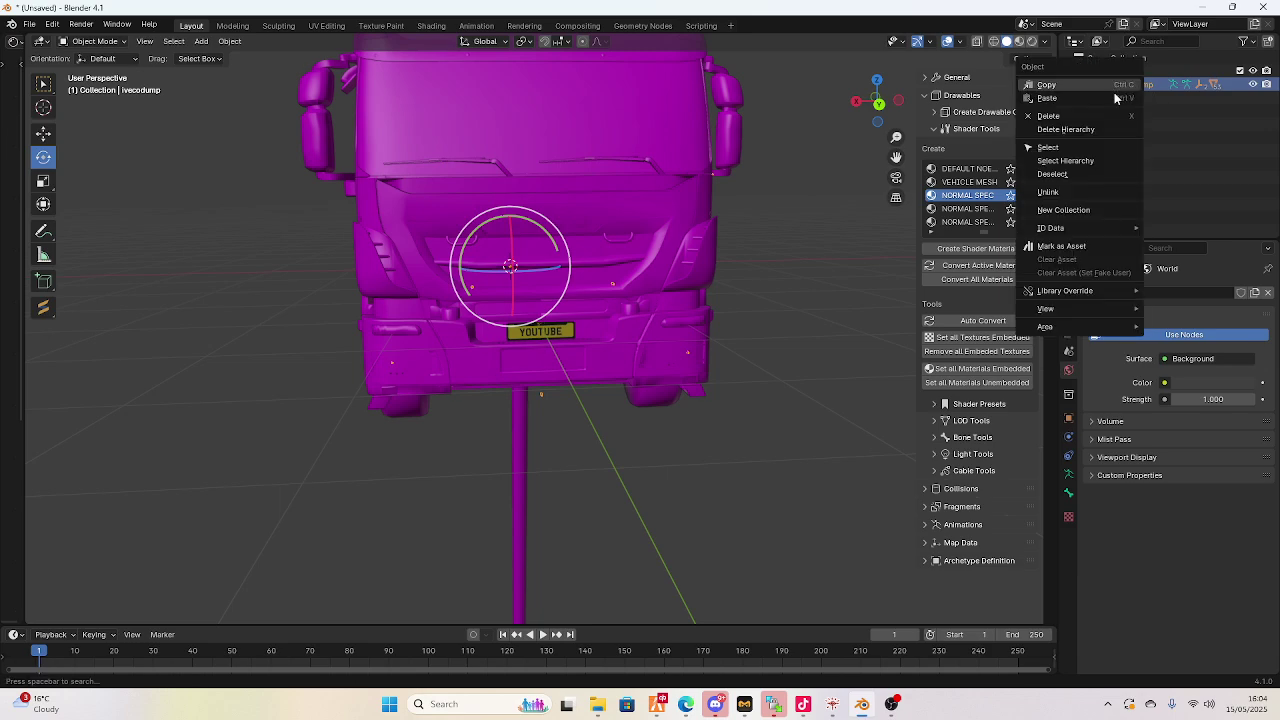
left_click(1093, 157)
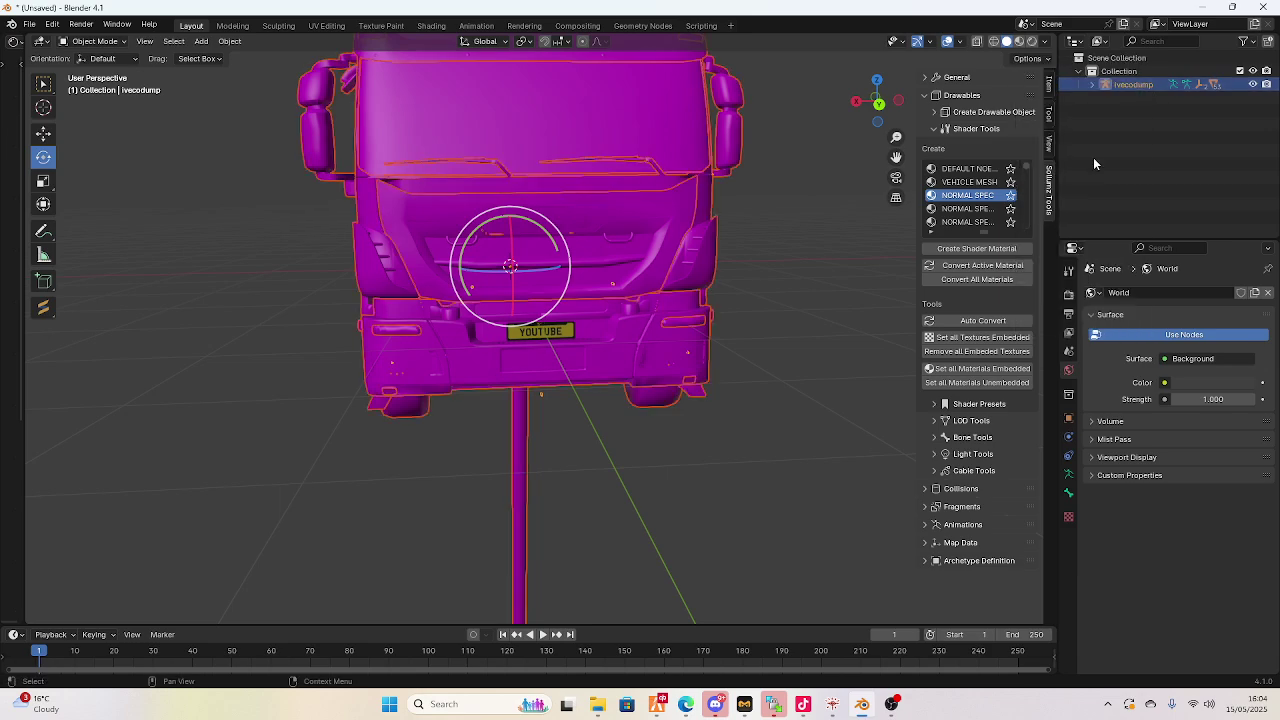
Export the selected ivecodump hierarchy as CodeWalker XML into the YoutubeTest folder under Videos, and dismiss the export log
left_click(27, 24)
mouse_move(60, 226)
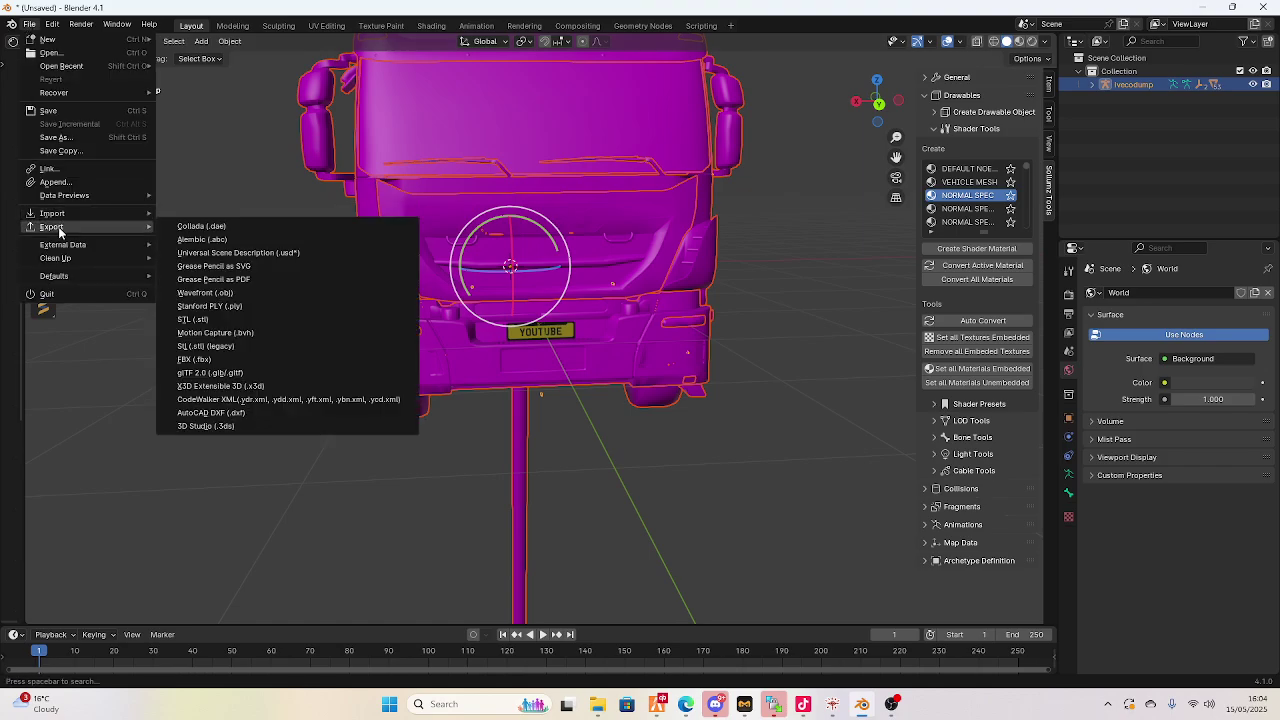
left_click(304, 398)
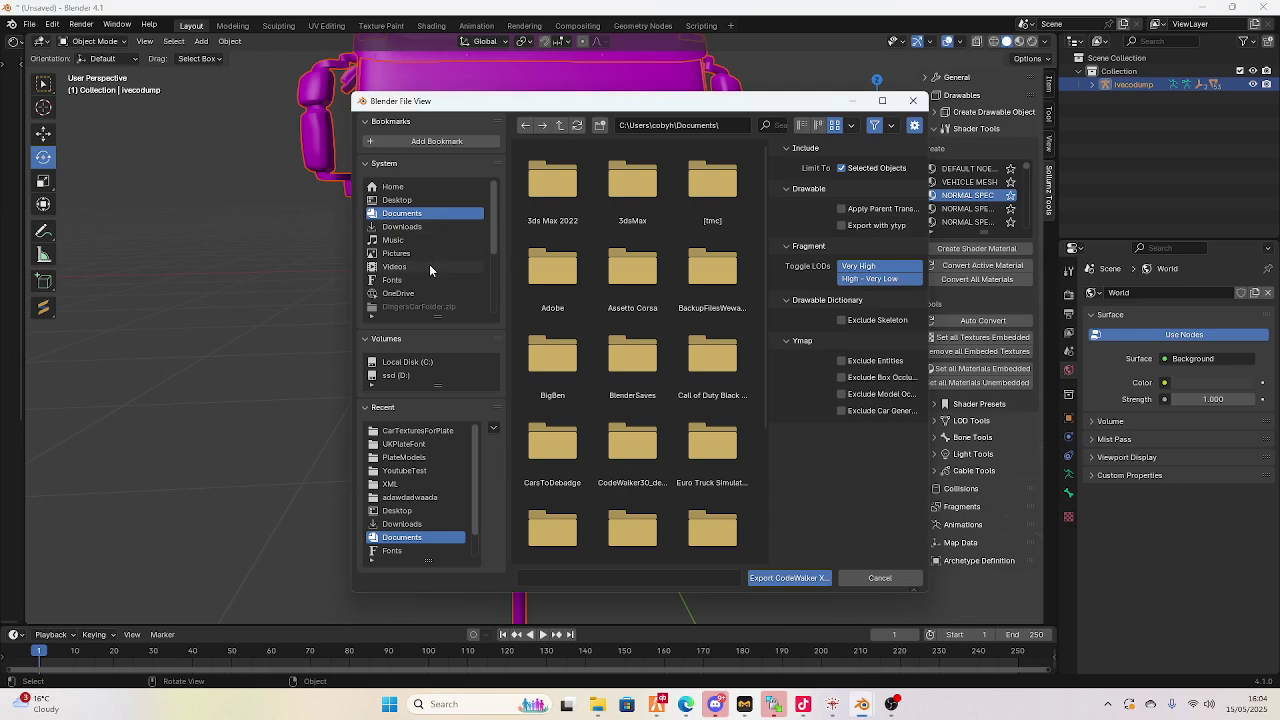
left_click(430, 266)
double_click(602, 275)
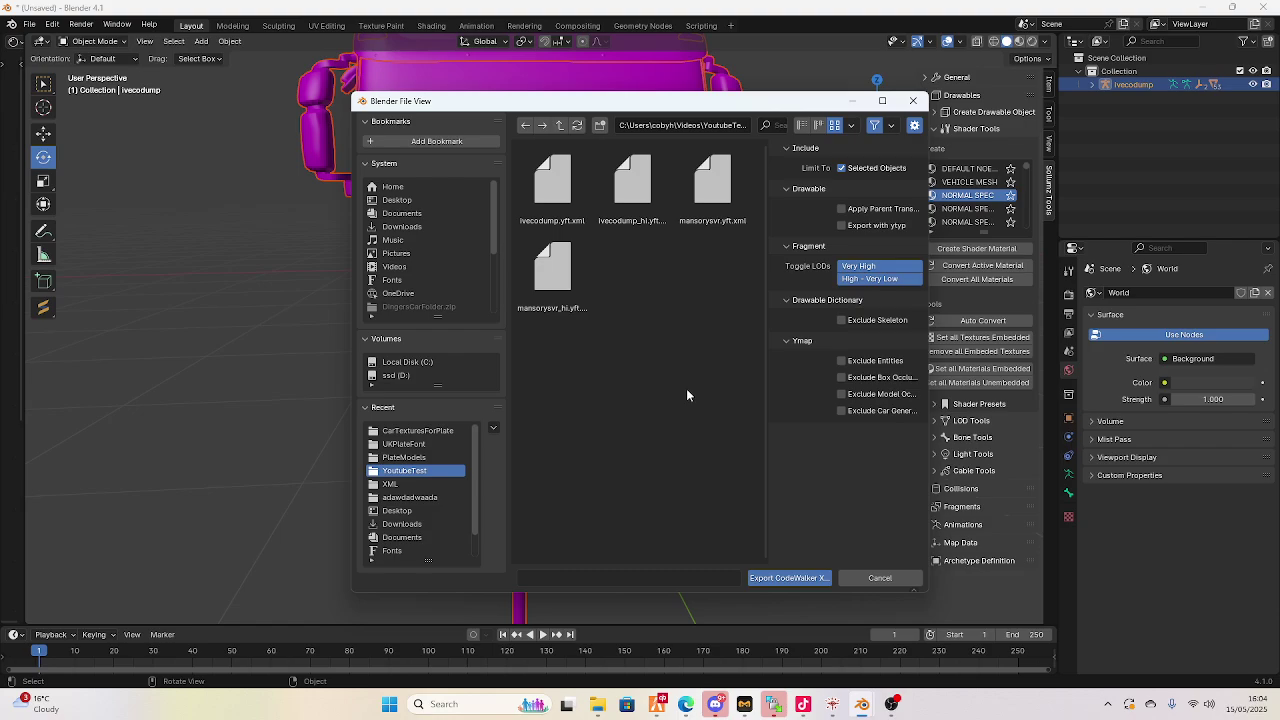
left_click(774, 580)
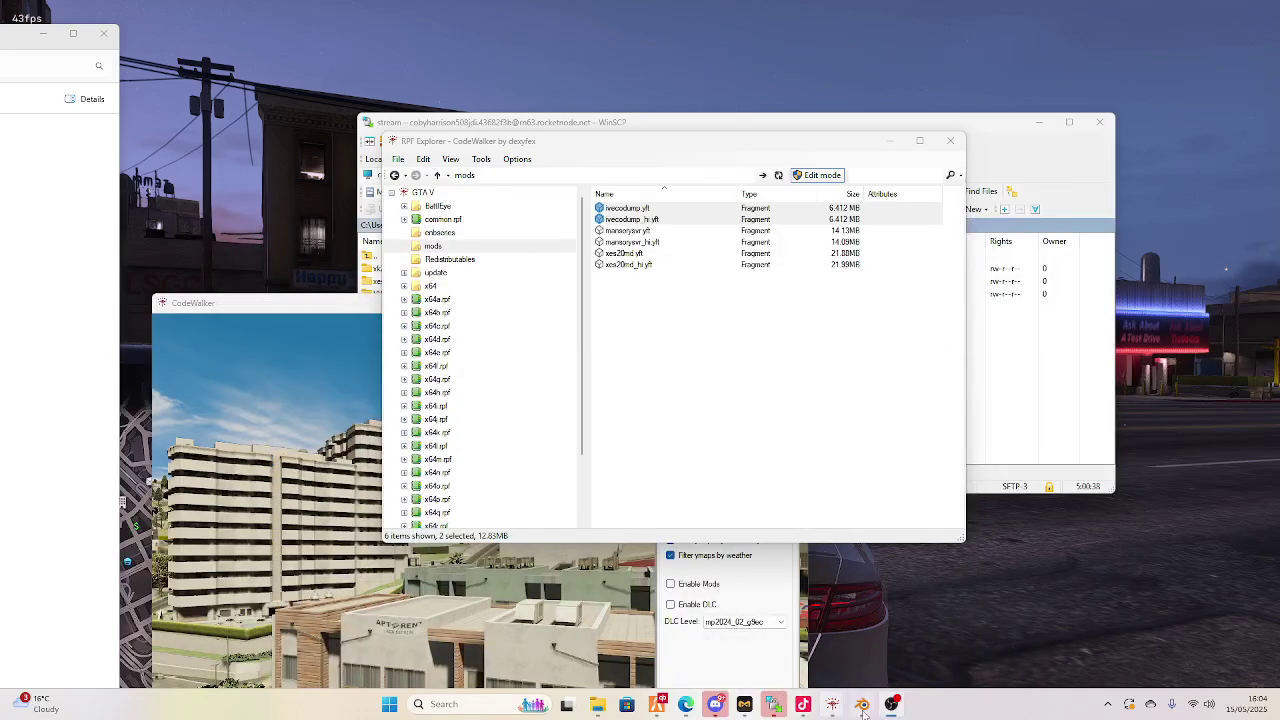
left_click(863, 705)
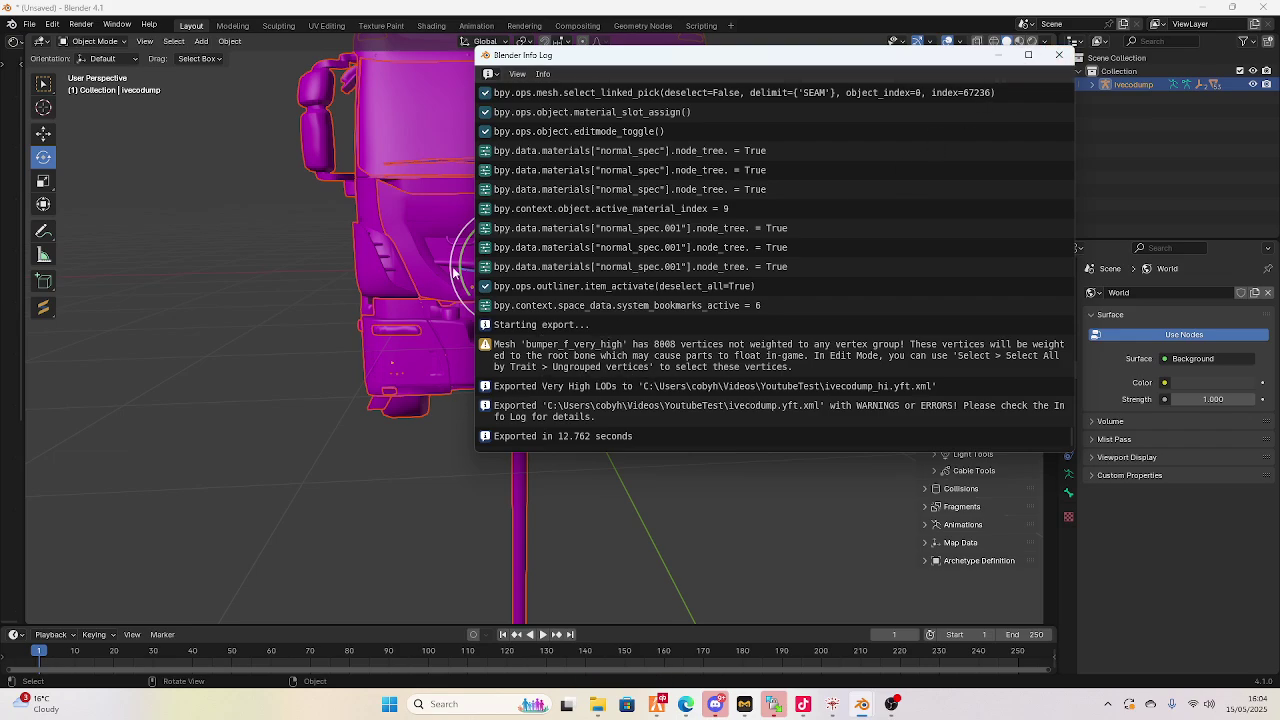
left_click(1058, 55)
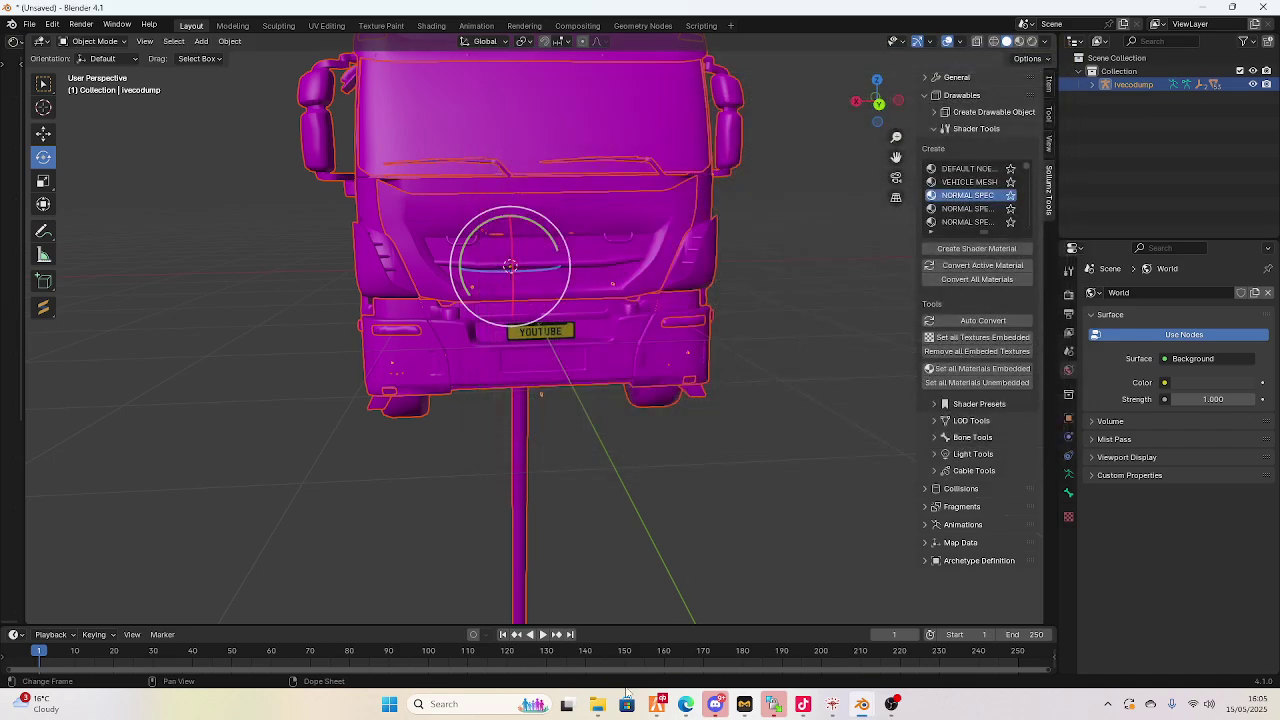
Switch to CodeWalker's RPF Explorer and import the exported ivecodump XML files into the mods folder, replacing both ivecodump fragments
mouse_move(597, 704)
left_click(782, 637)
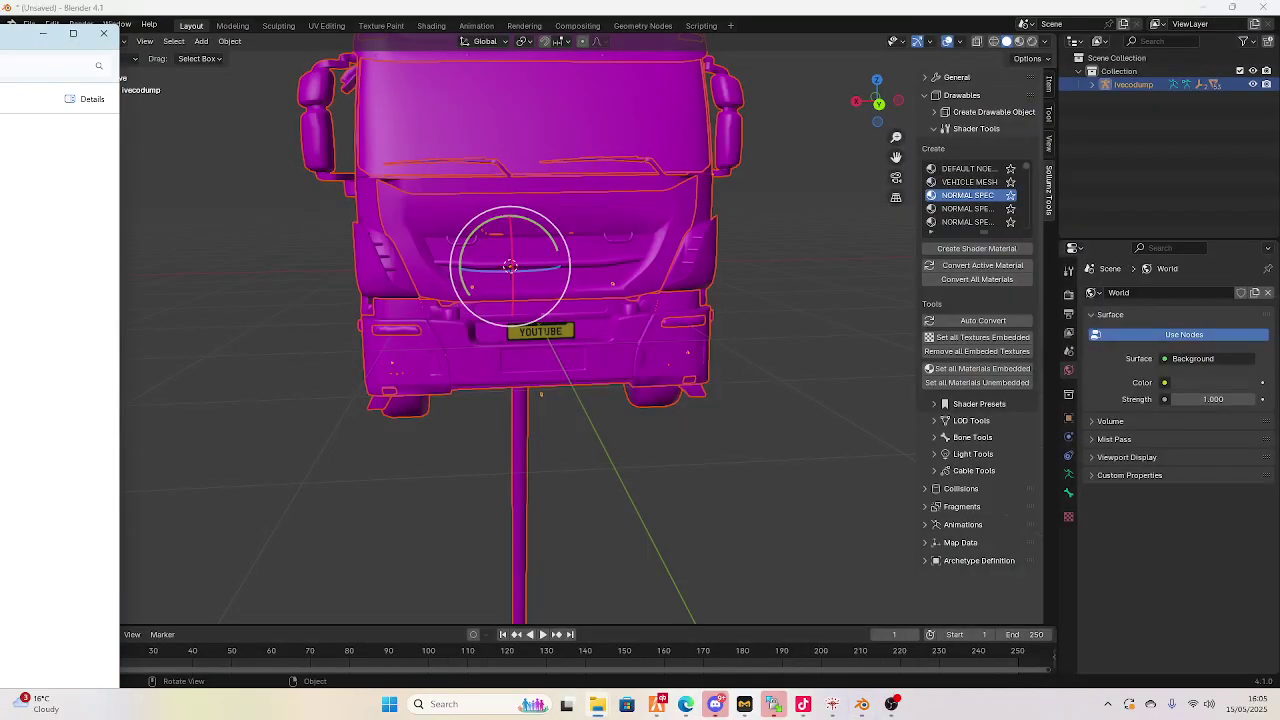
key("alt+Tab")
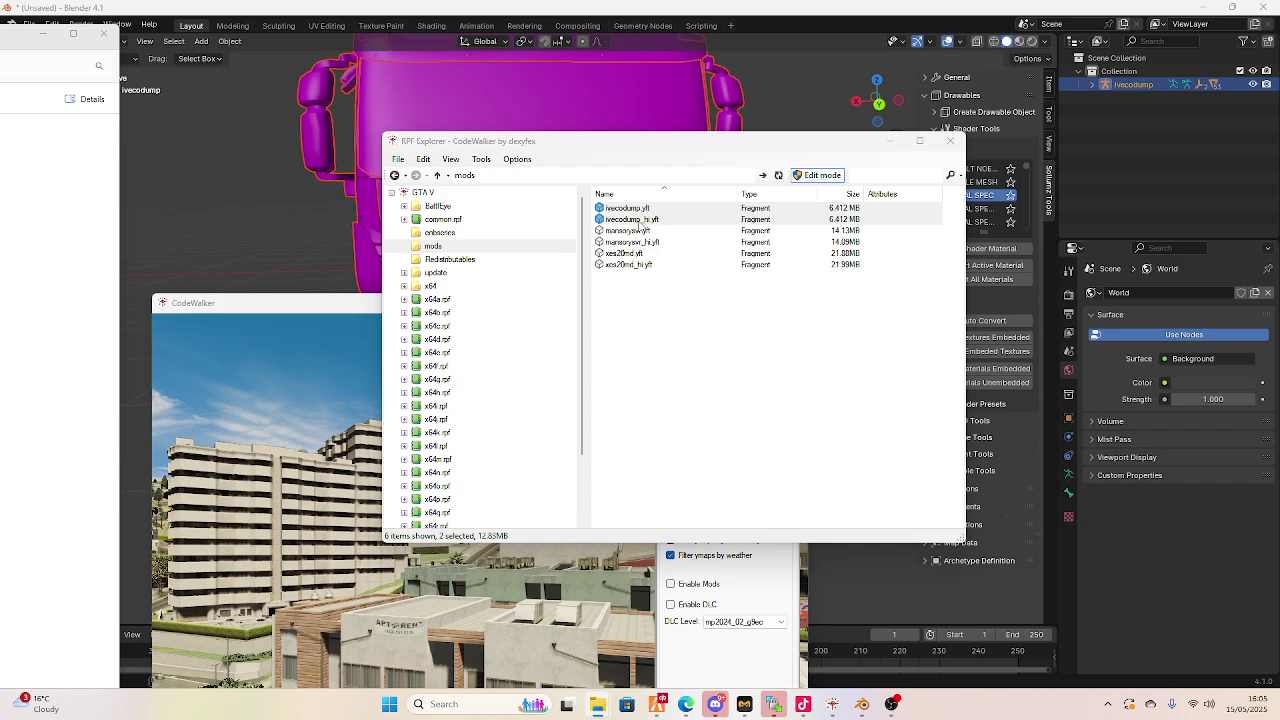
right_click(641, 222)
left_click(641, 220)
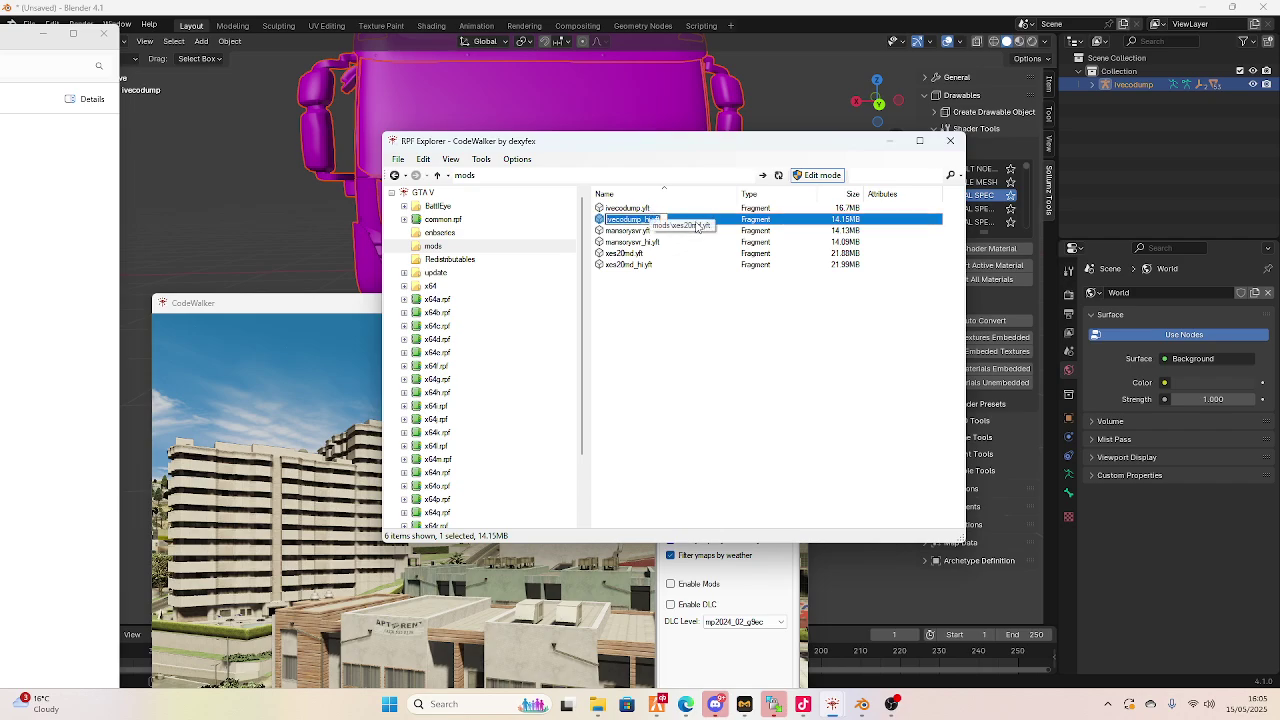
Preview ivecodump_hi.yft, inspect the number plate on the truck's front bumper up close, and close the preview
key("Return")
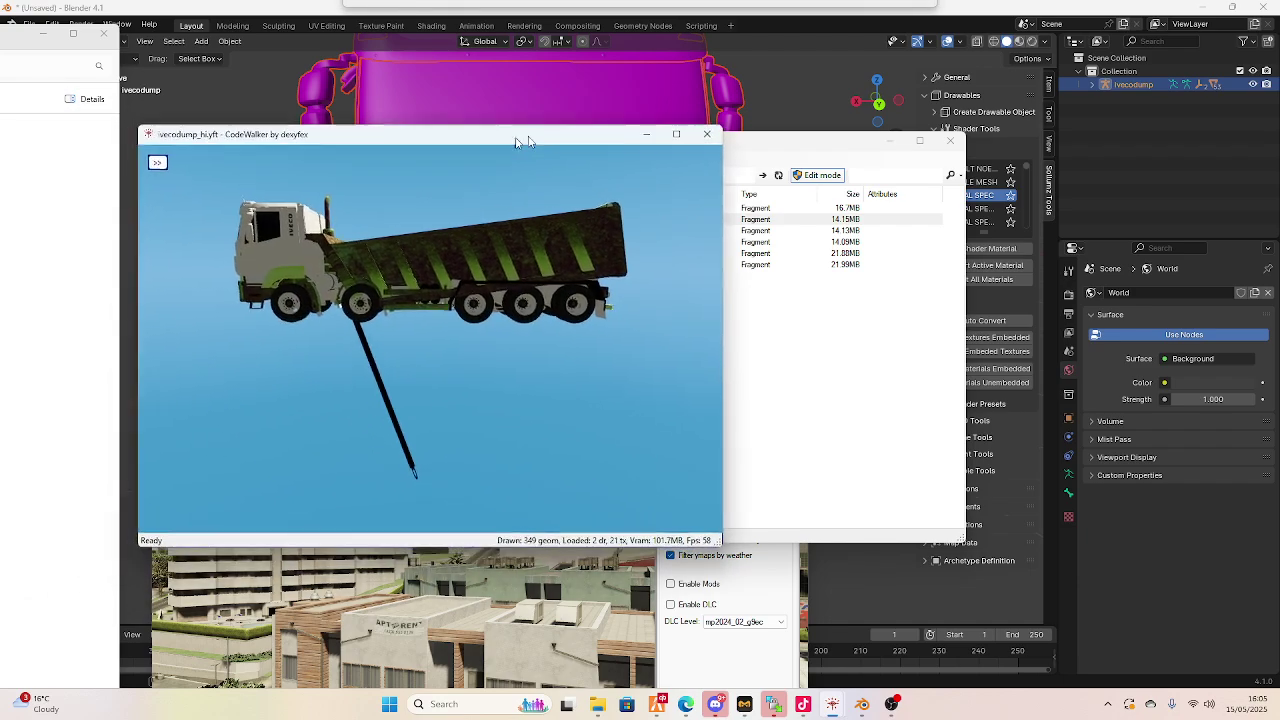
left_click_drag(480, 300, 590, 240)
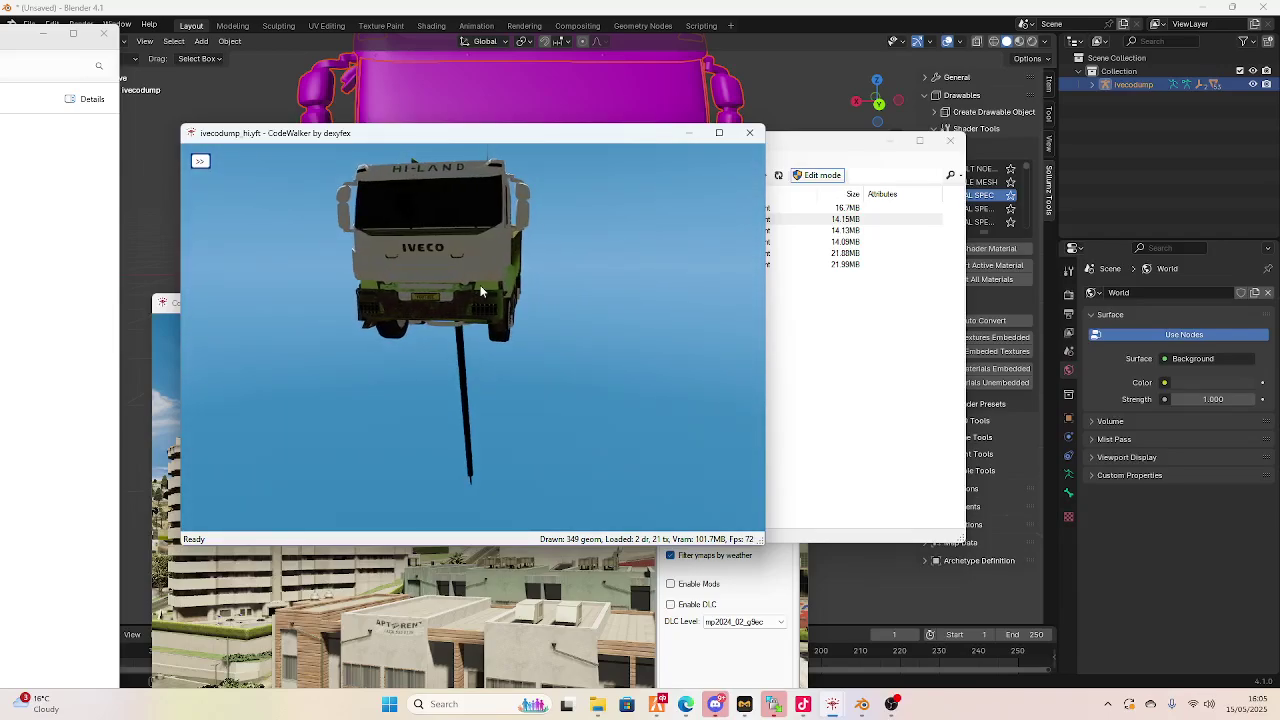
scroll(552, 217, "up", 10)
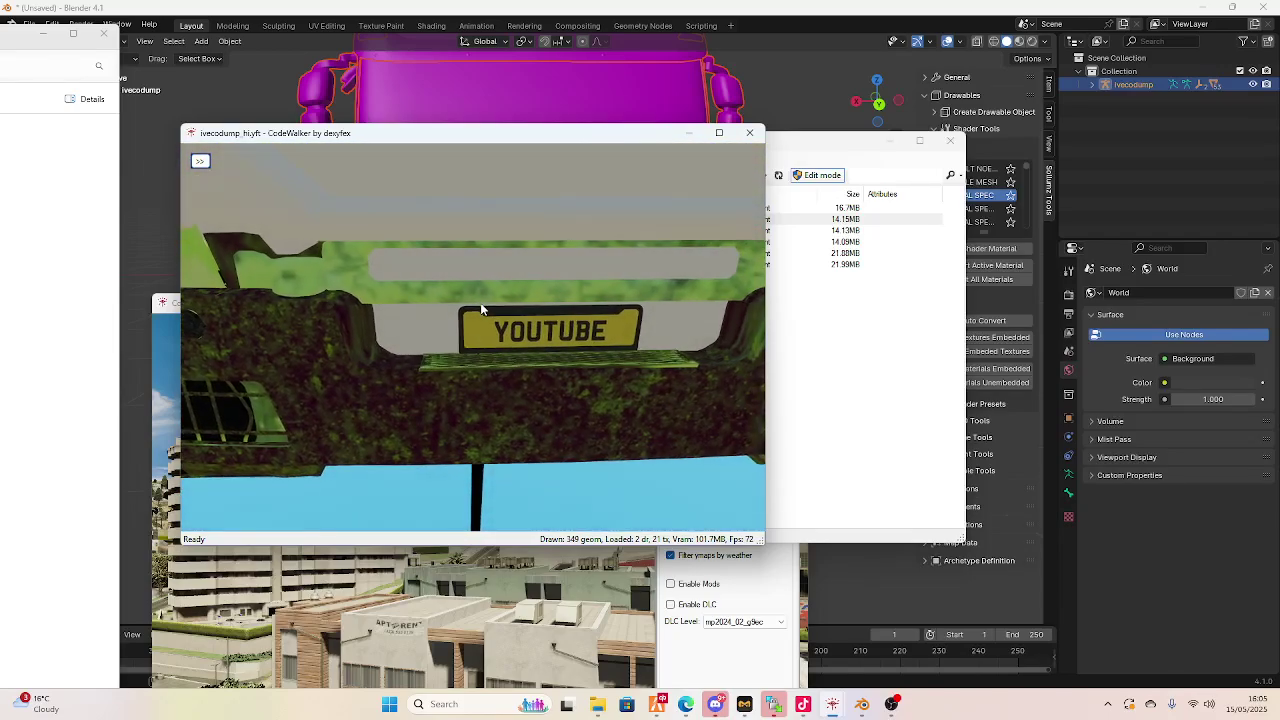
scroll(490, 310, "down", 10)
left_click_drag(502, 317, 416, 305)
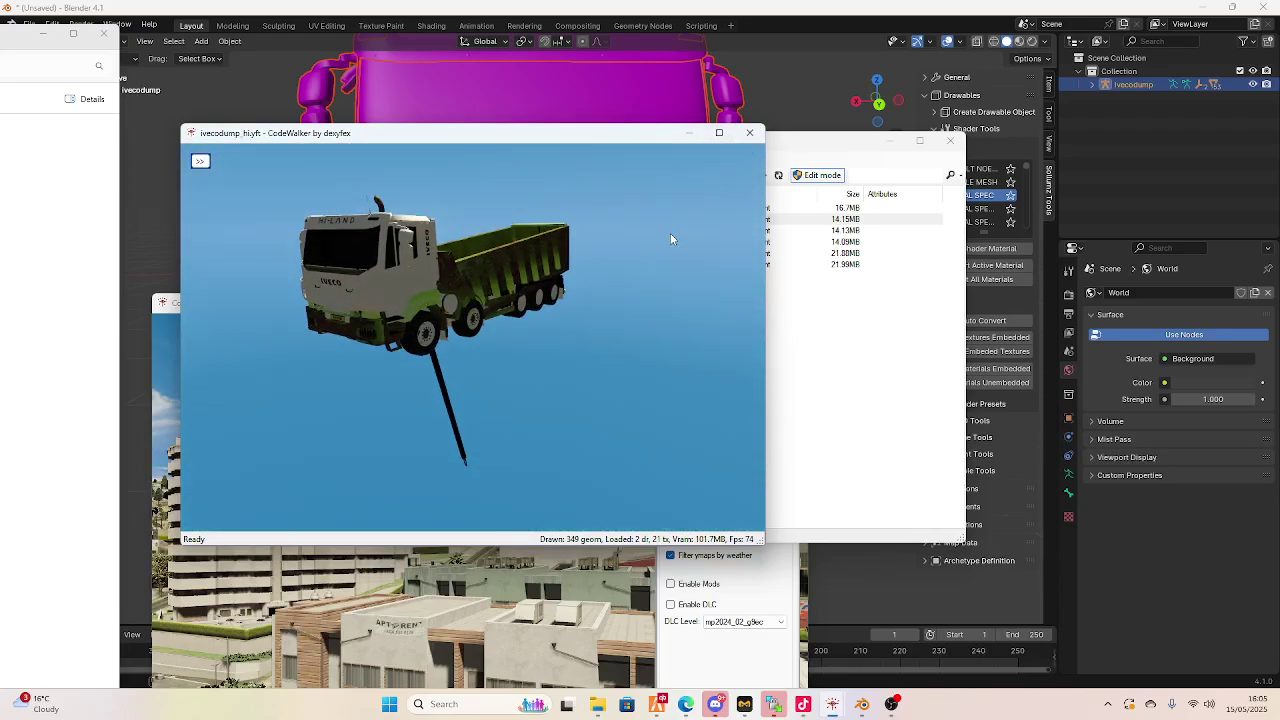
left_click(749, 132)
Transfer ivecodump.yft and ivecodump_hi.yft from the mods folder to the server's /resources/[cars]/ivecodump/stream/ folder in WinSCP, replacing the existing copies
left_click(627, 207)
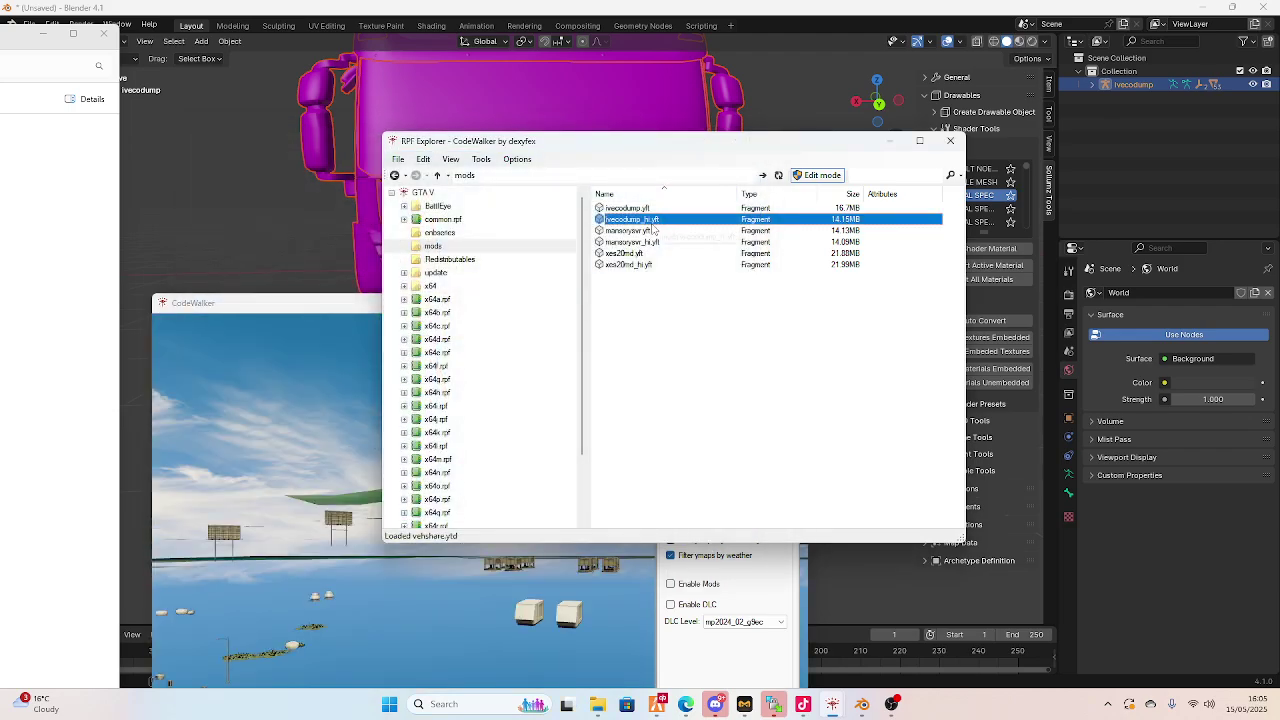
left_click(650, 219, "shift")
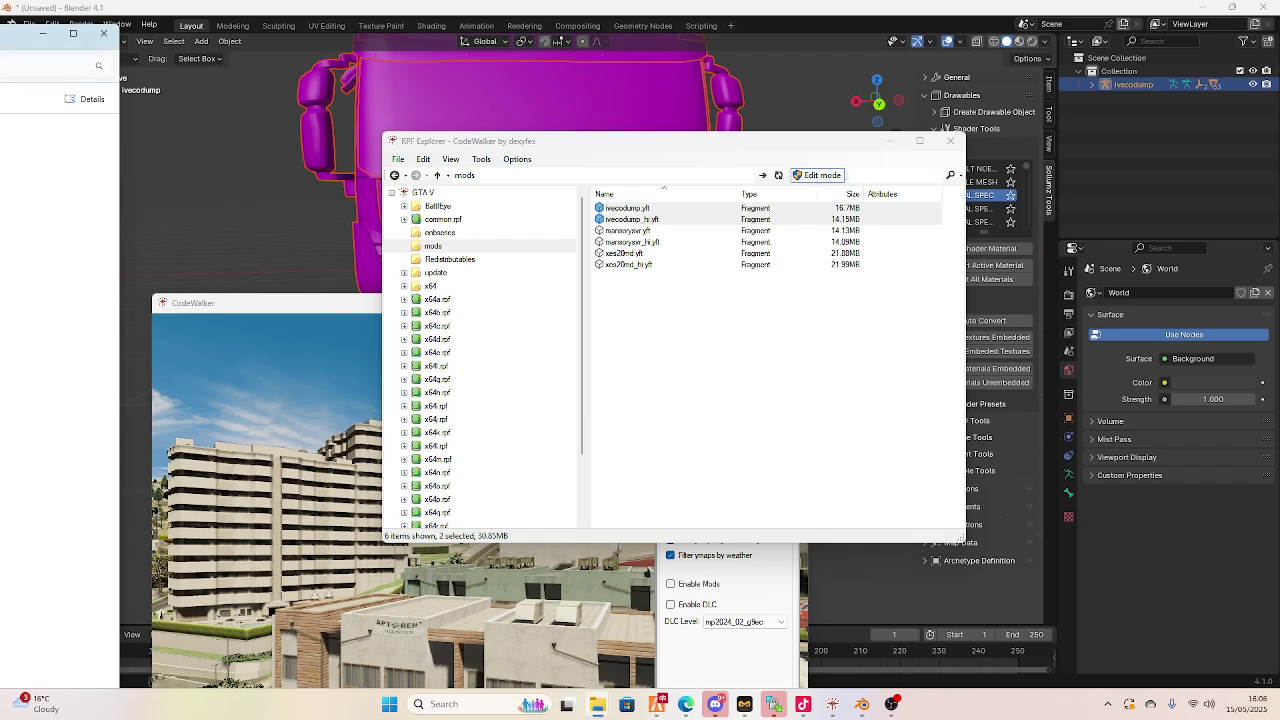
left_click(773, 704)
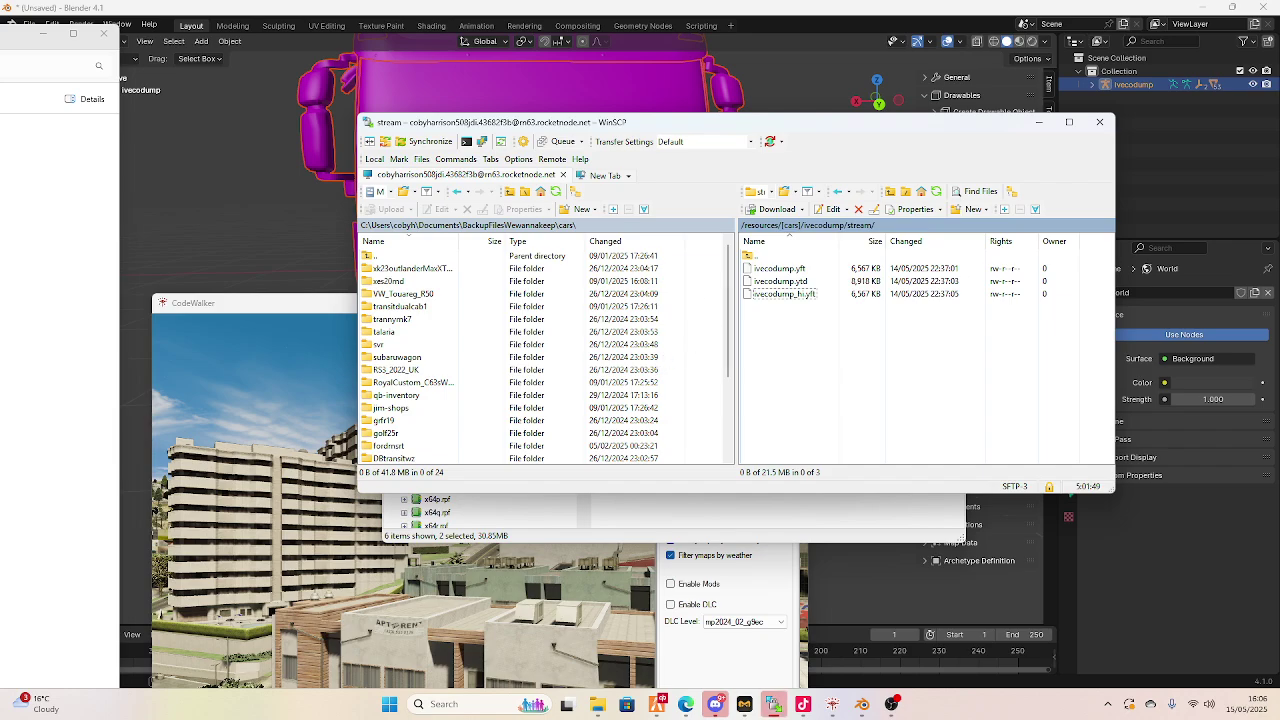
left_click_drag(773, 704, 847, 400)
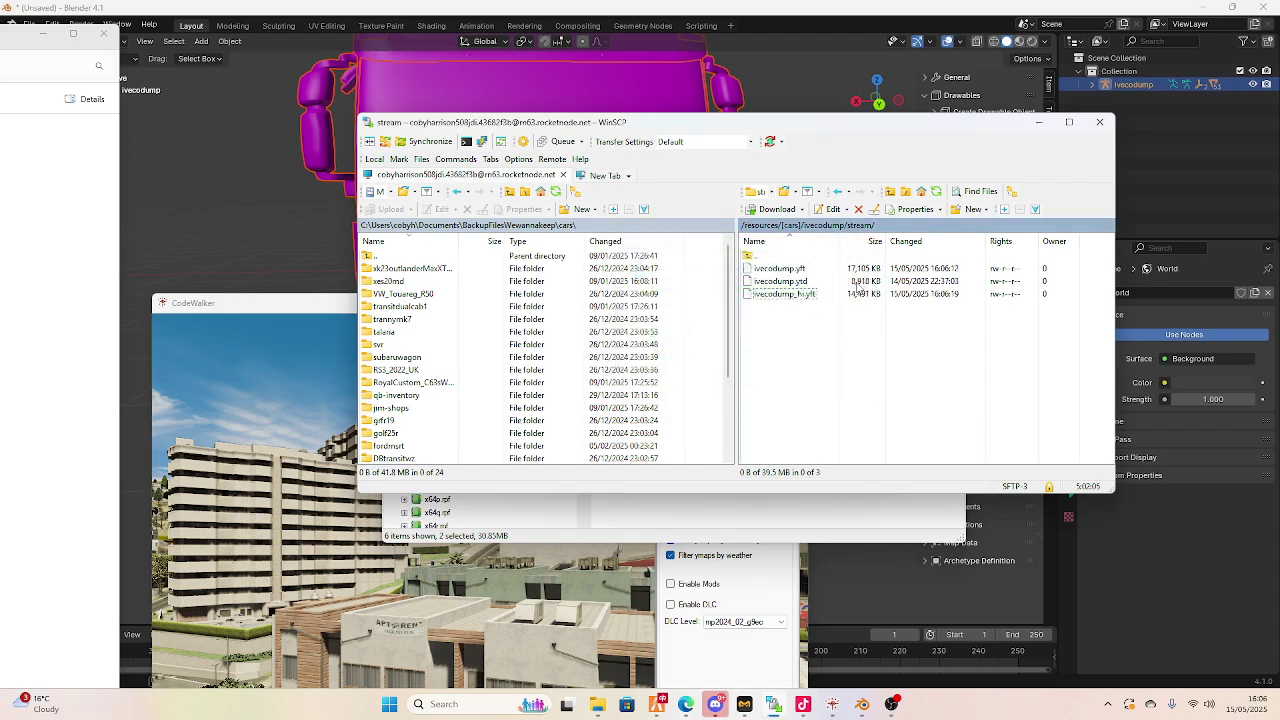
mouse_move(684, 709)
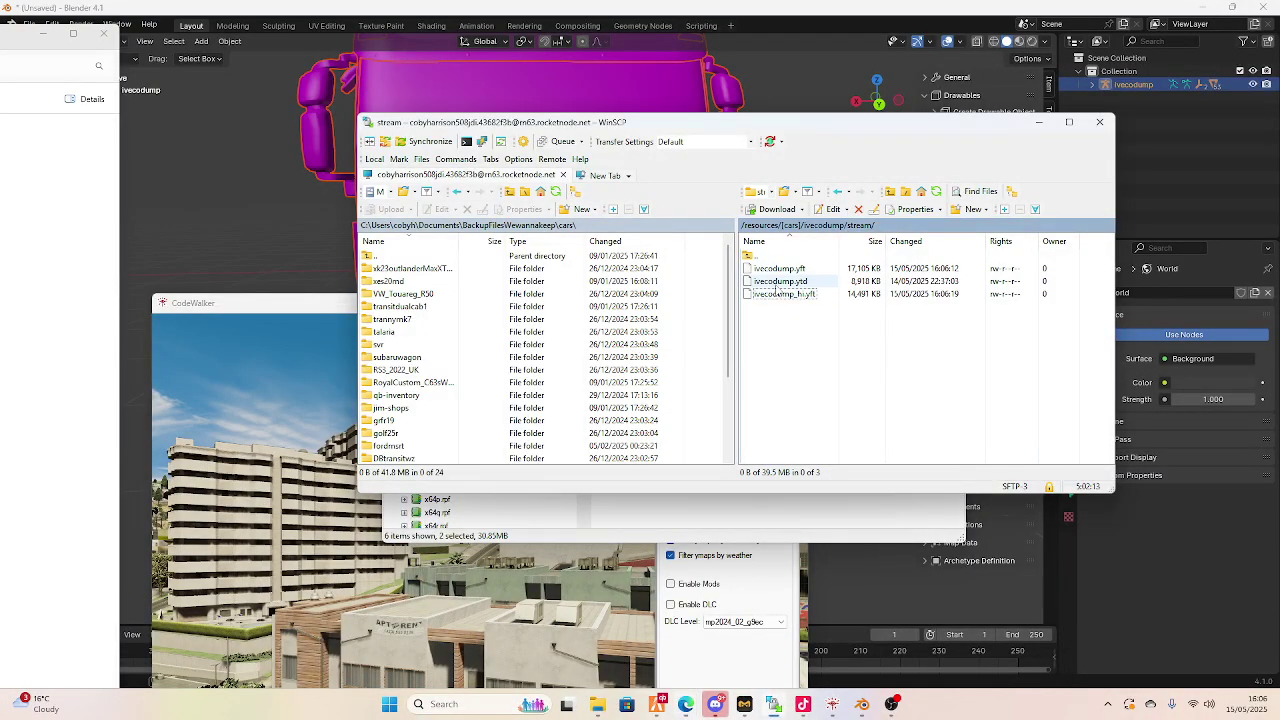
left_click(780, 282)
left_click(788, 294)
left_click(780, 269)
left_click(778, 272)
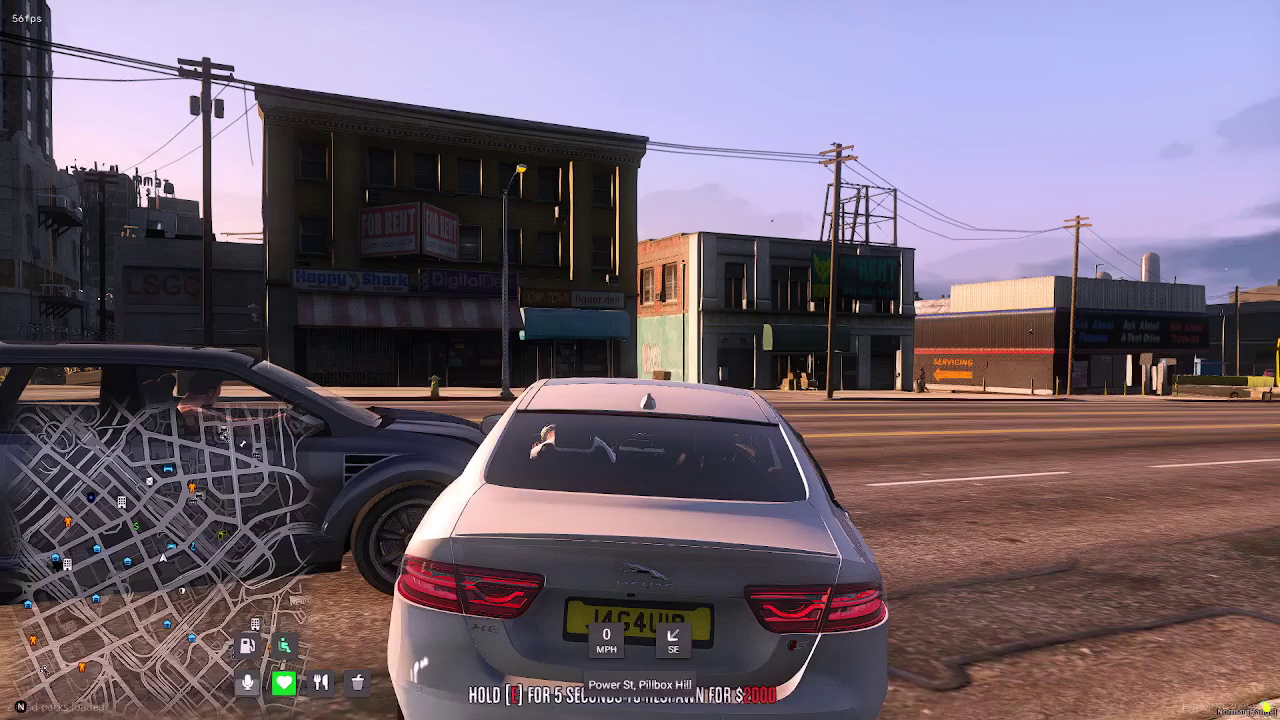
Switch to the FiveM game, repair the current car with /fix, and remove it with /dv
type("/")
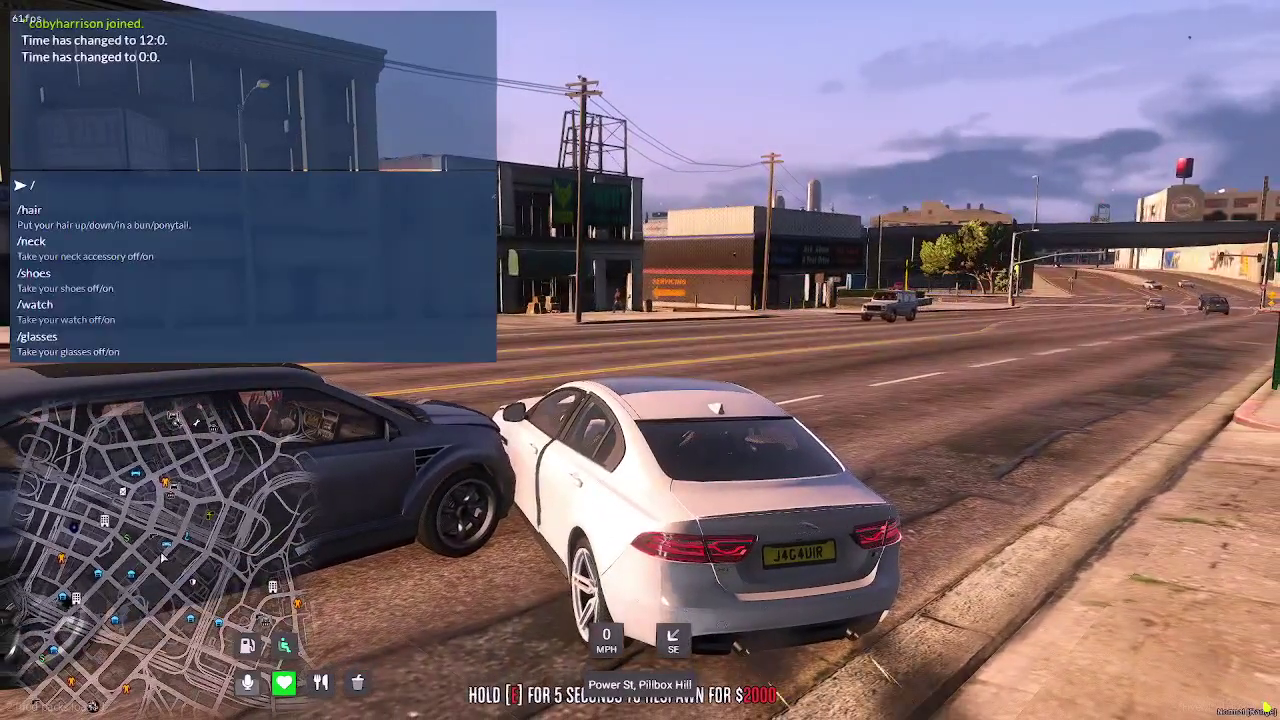
type("fix")
key("Return")
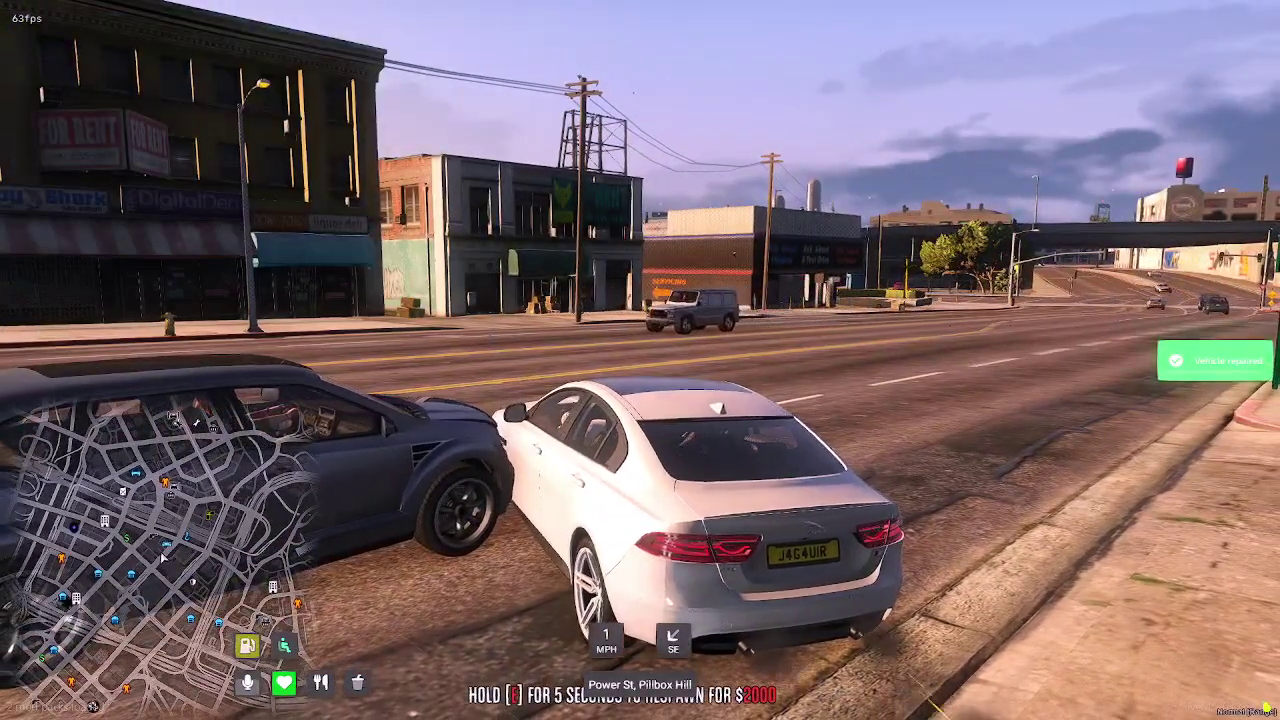
type("t/")
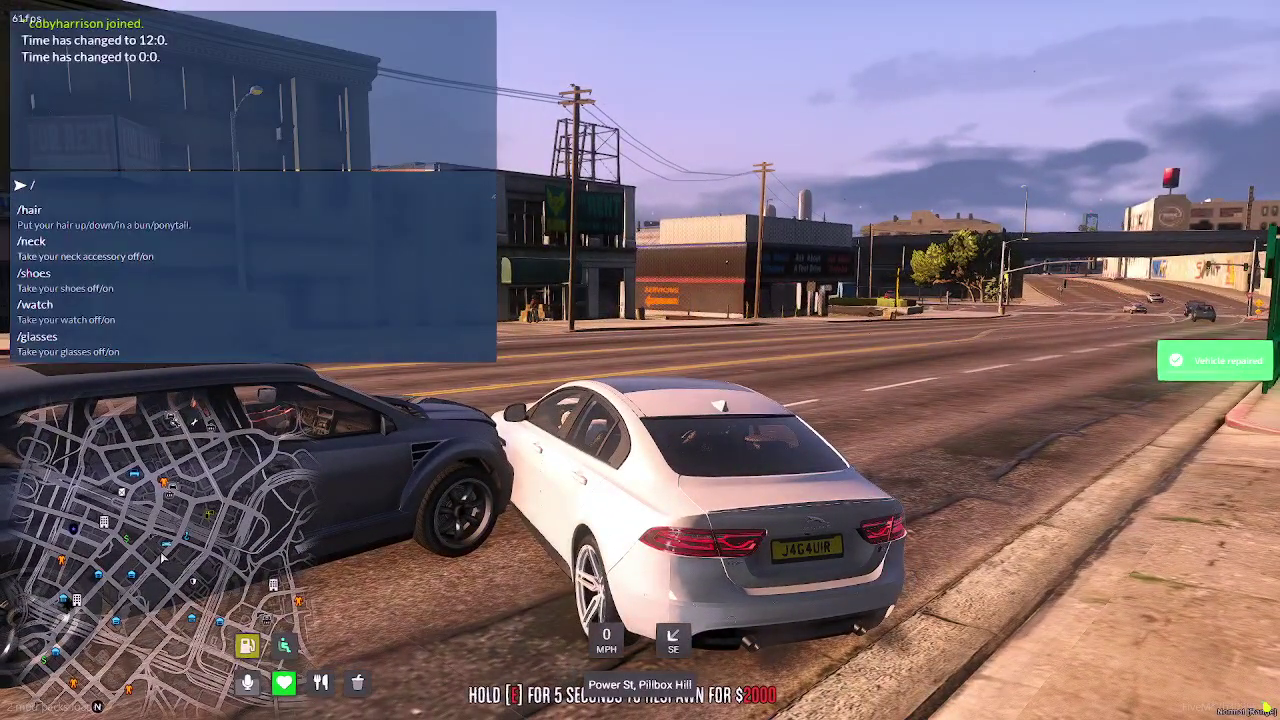
type("dv")
key("Return")
Revive the character with the /revive chat command and get it moving along the road
type("t/")
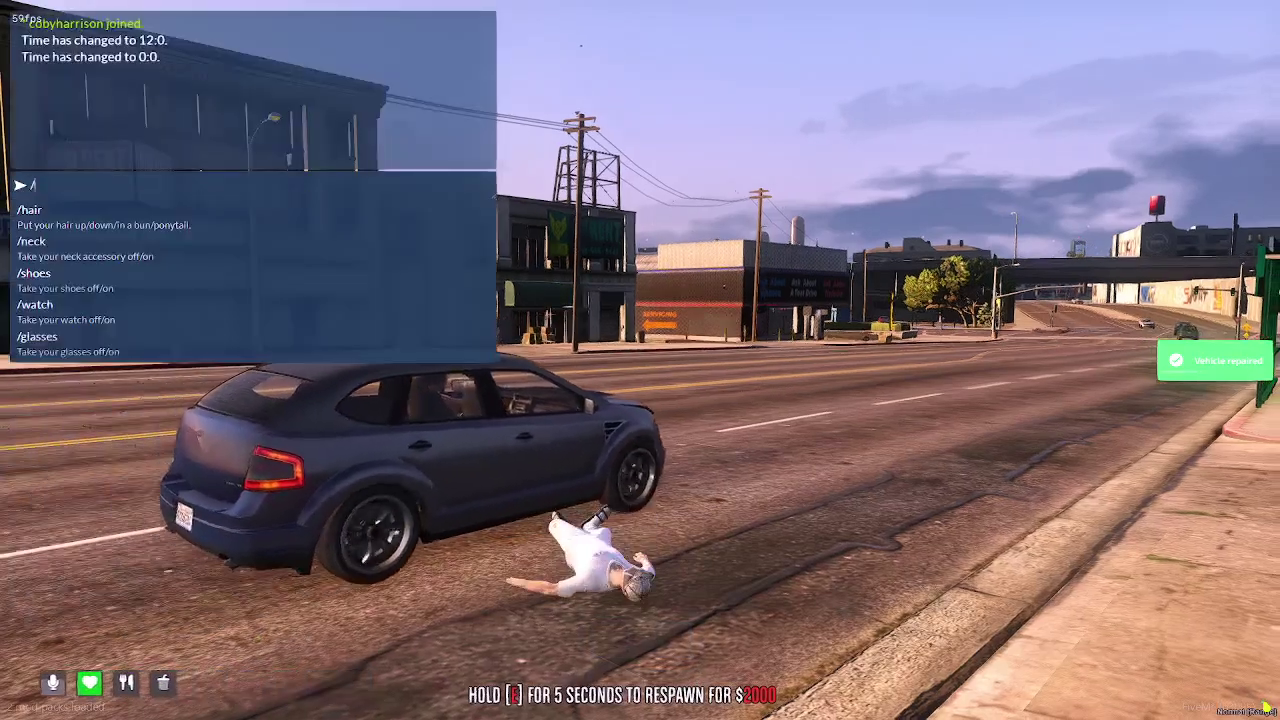
type("revive")
key("Return")
type("w")
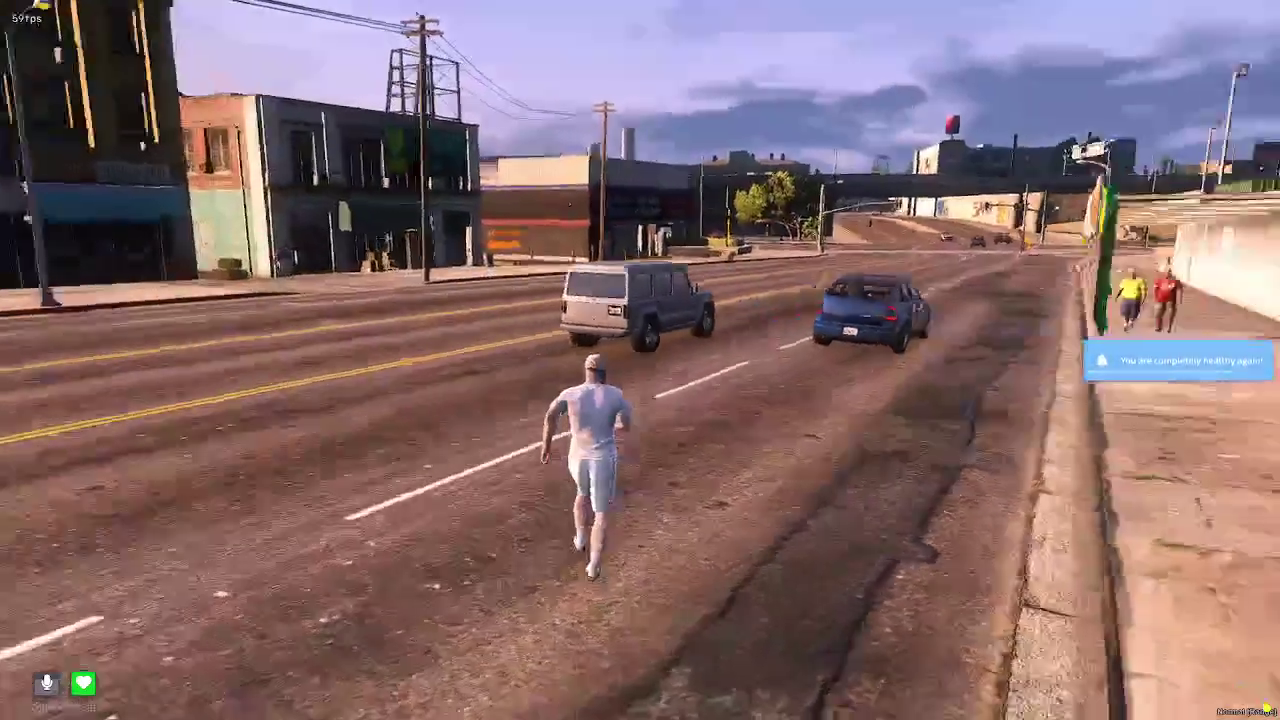
Spawn the truck with /car ivecodump, get out, and walk to its front to check the bumper
type("/car ivecodump")
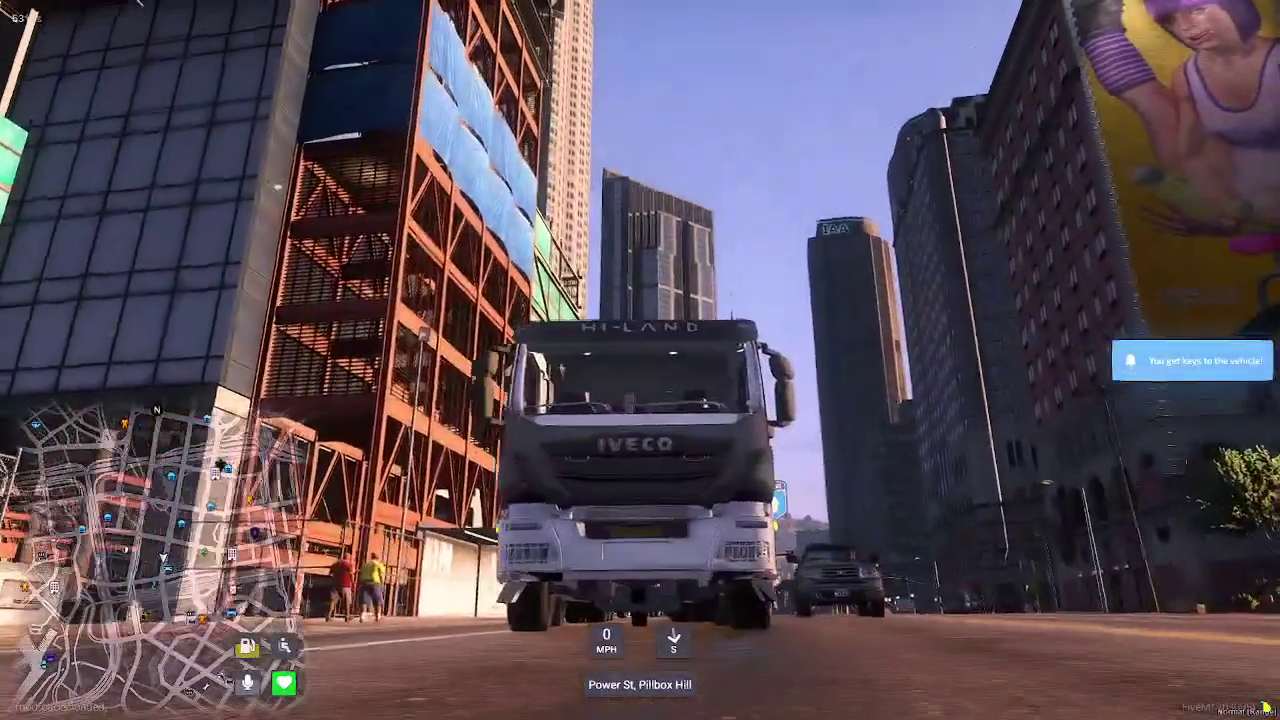
key("f")
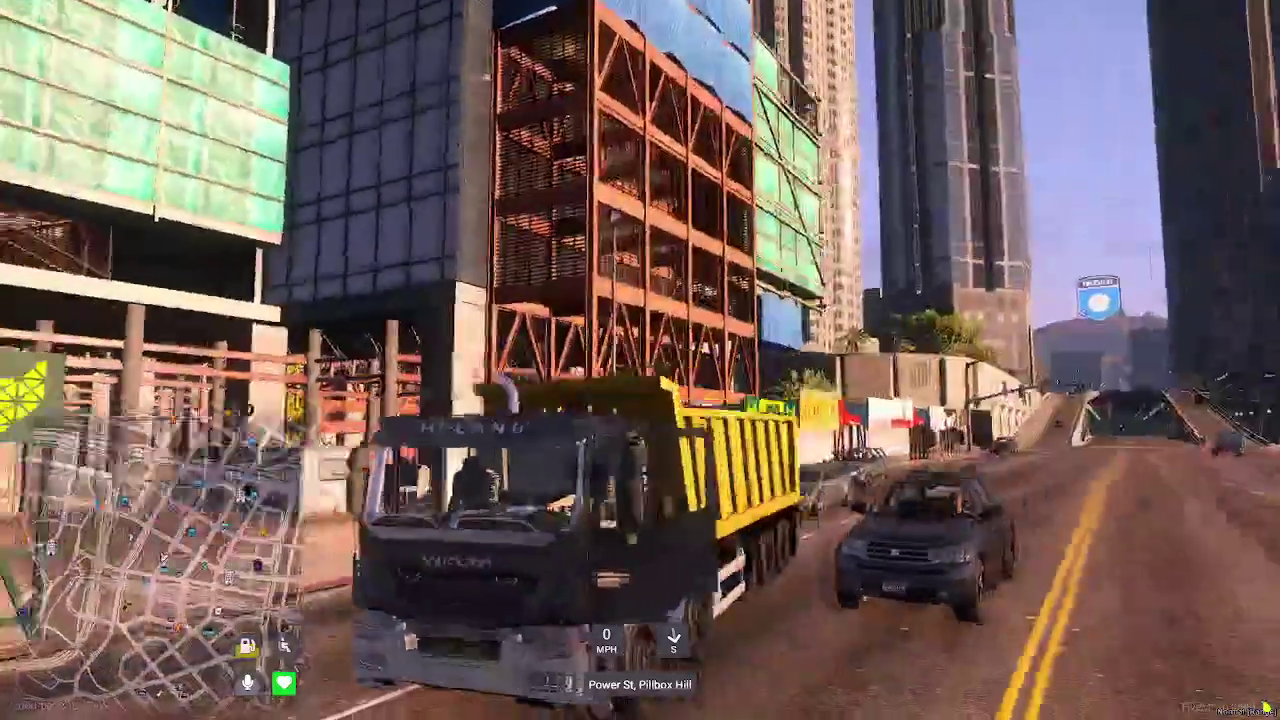
key("w")
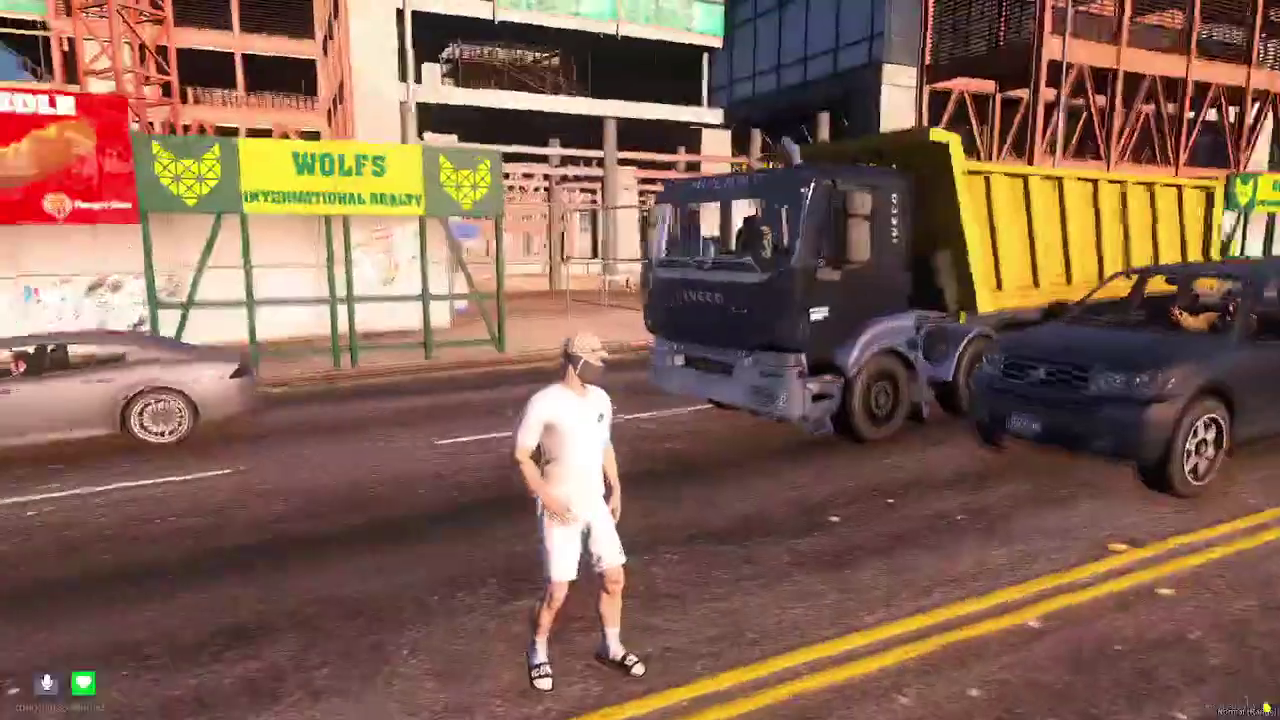
key("w")
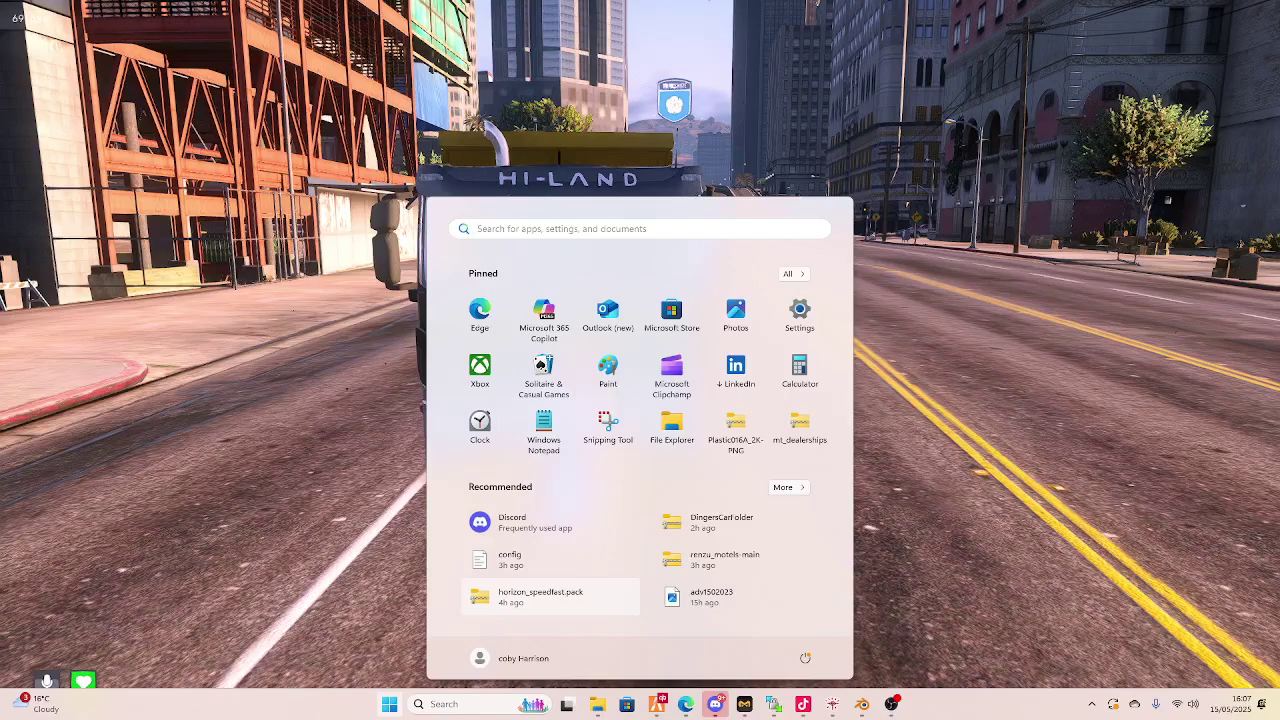
key("Escape")
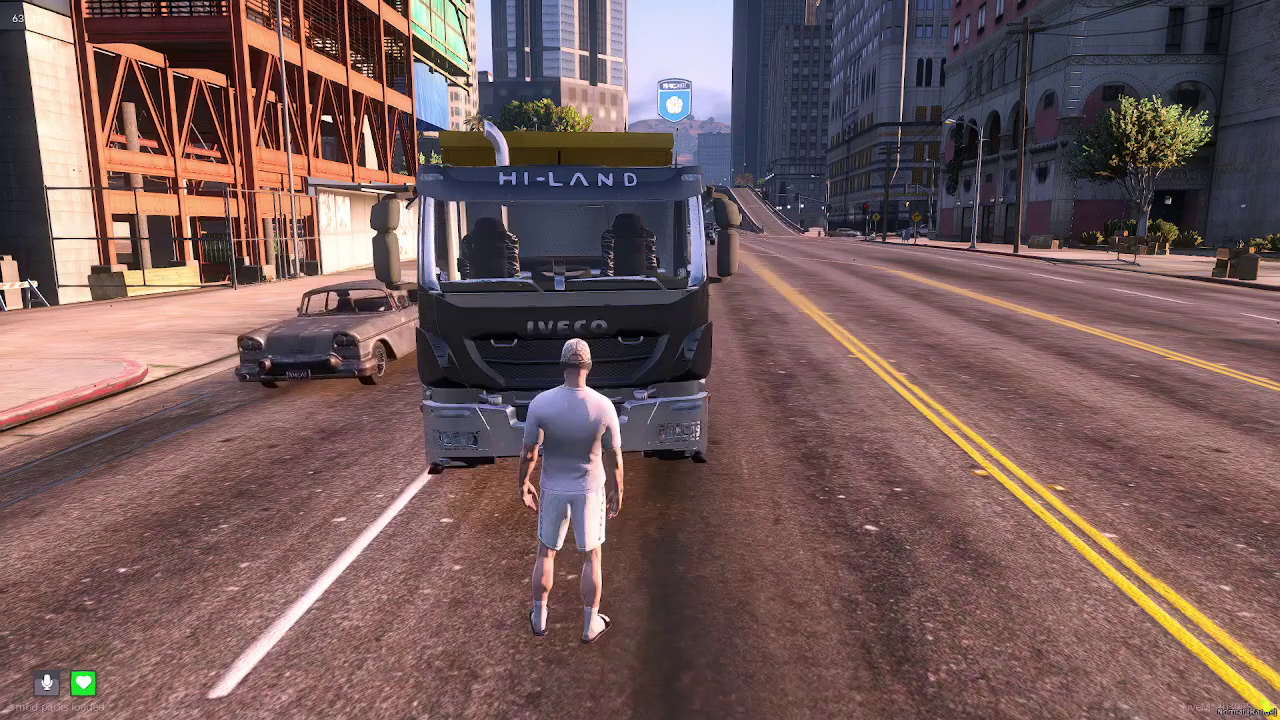